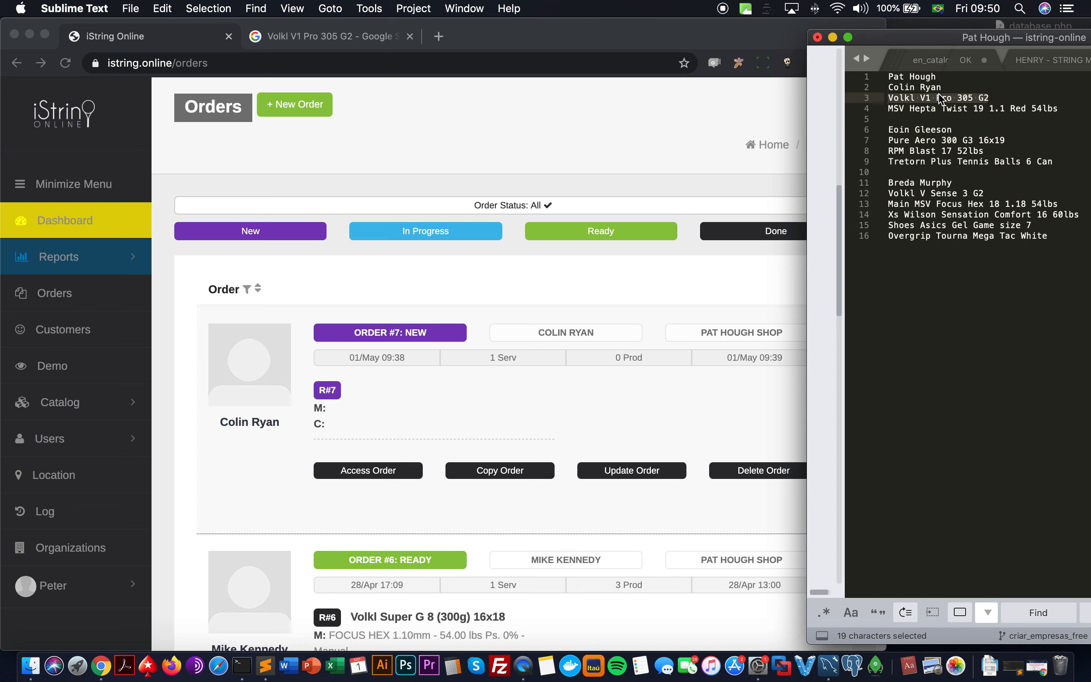
Step: Bring the iString Online Orders list, with new Order #7 at the top, in front of Sublime Text
{"action": "left_click", "coordinate": [479, 399]}
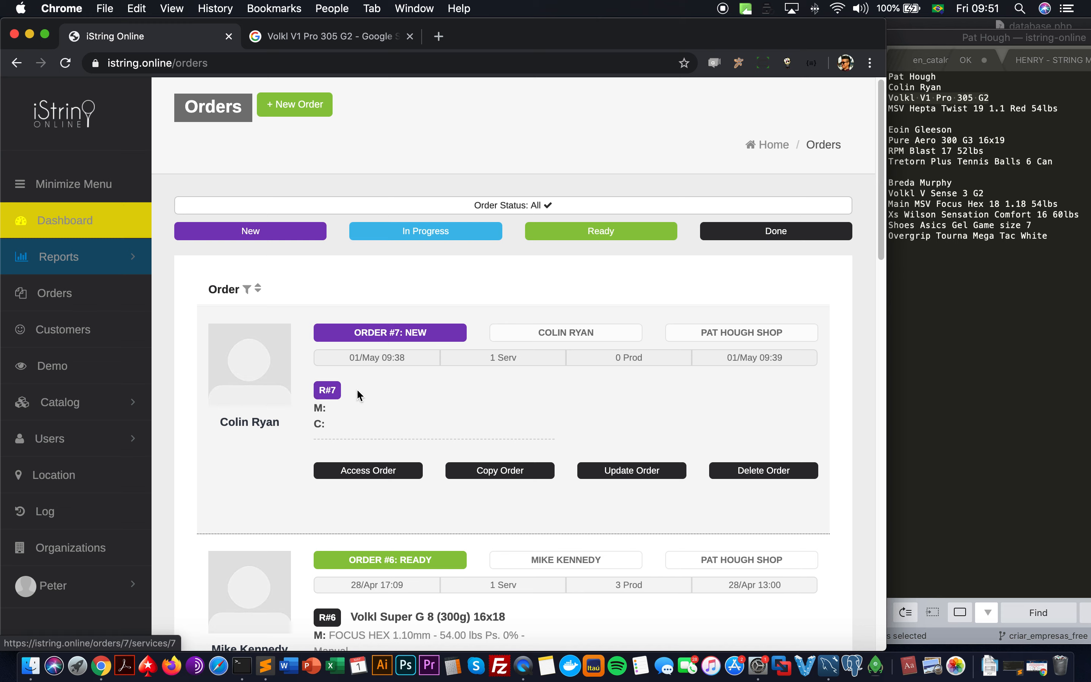
Step: Open Order #7's service R#7, briefly expanding Customer Finance and scrolling down the page
{"action": "left_click", "coordinate": [333, 398]}
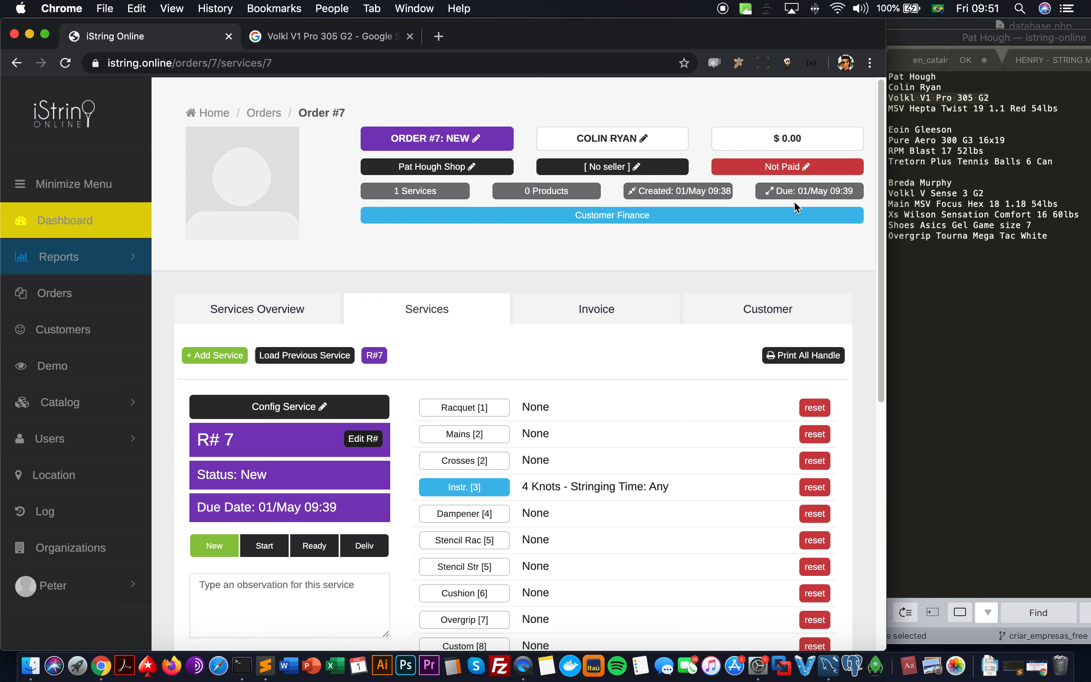
{"action": "left_click", "coordinate": [732, 221]}
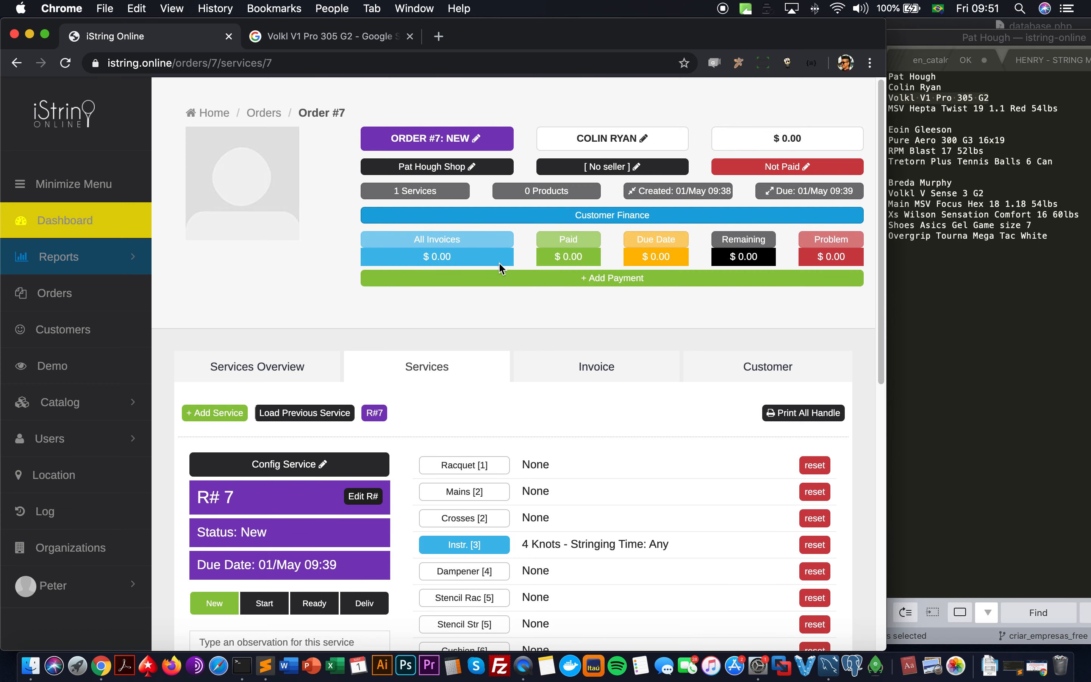
{"action": "left_click", "coordinate": [520, 216]}
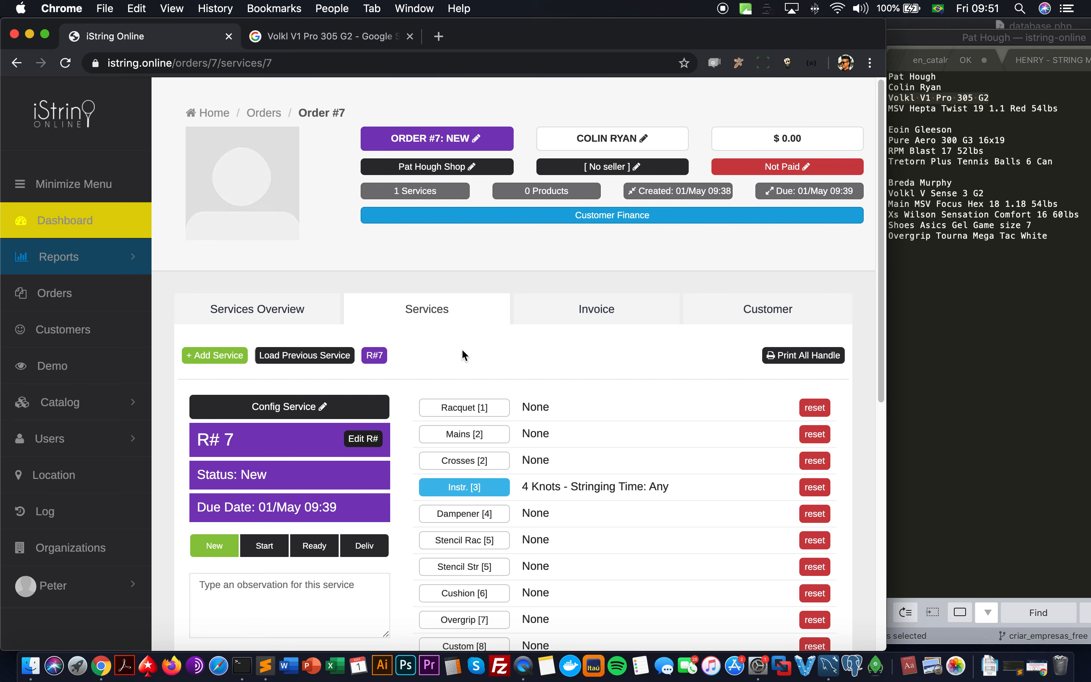
{"action": "scroll", "coordinate": [456, 352], "scroll_direction": "down", "scroll_amount": 3}
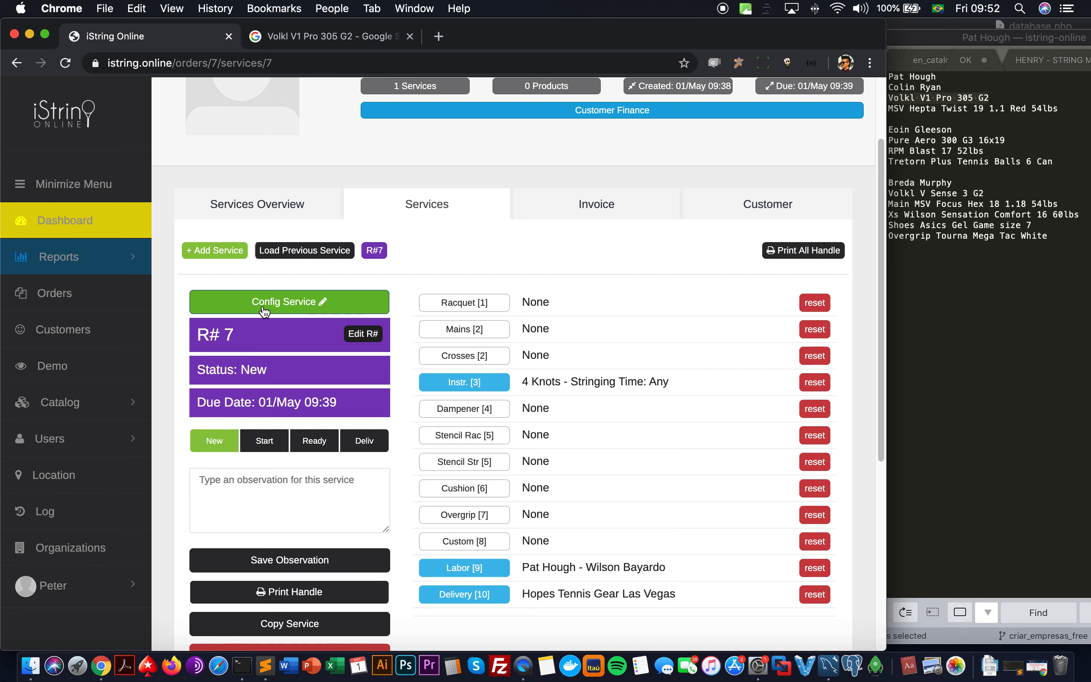
{"action": "left_click", "coordinate": [324, 308]}
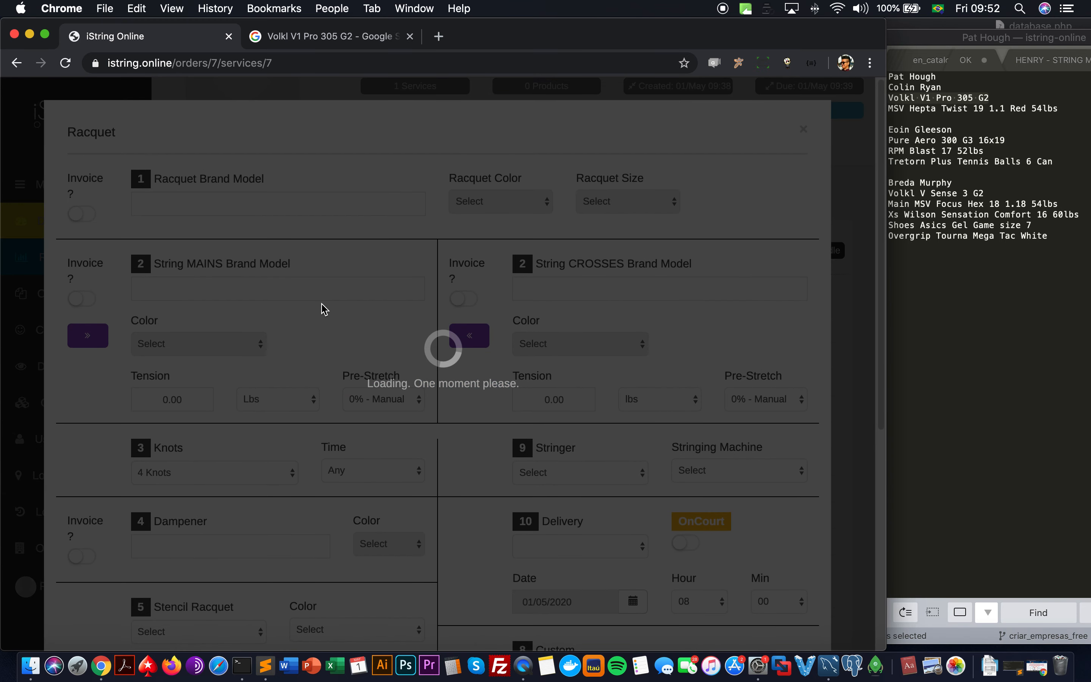
{"action": "scroll", "coordinate": [323, 309], "scroll_direction": "down", "scroll_amount": 5}
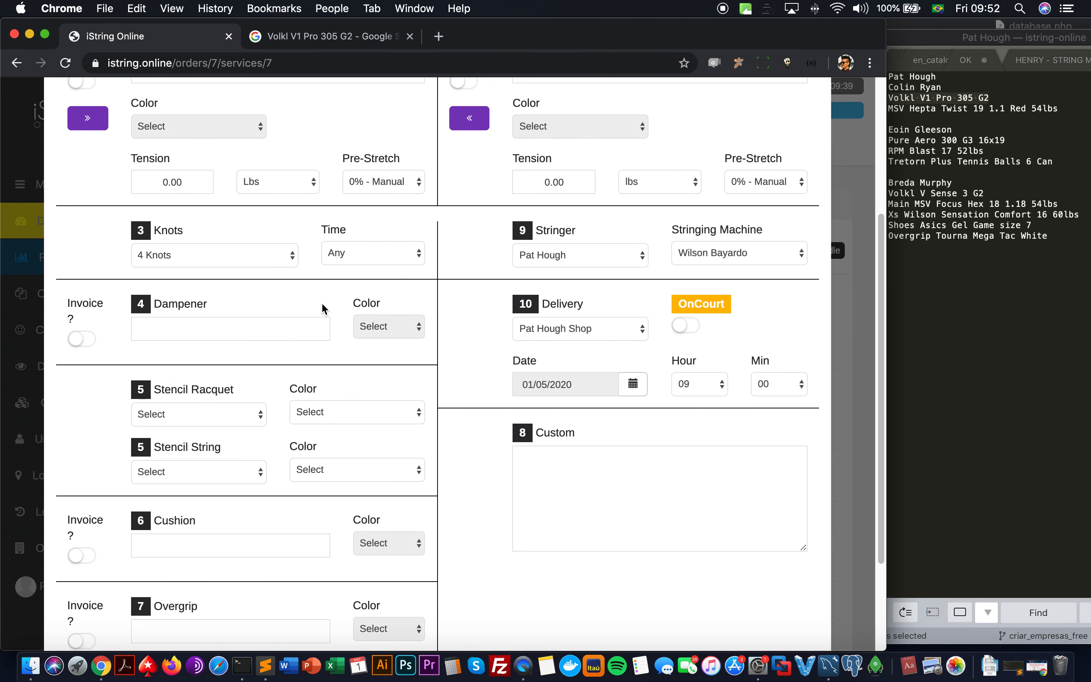
{"action": "scroll", "coordinate": [323, 308], "scroll_direction": "down", "scroll_amount": 3}
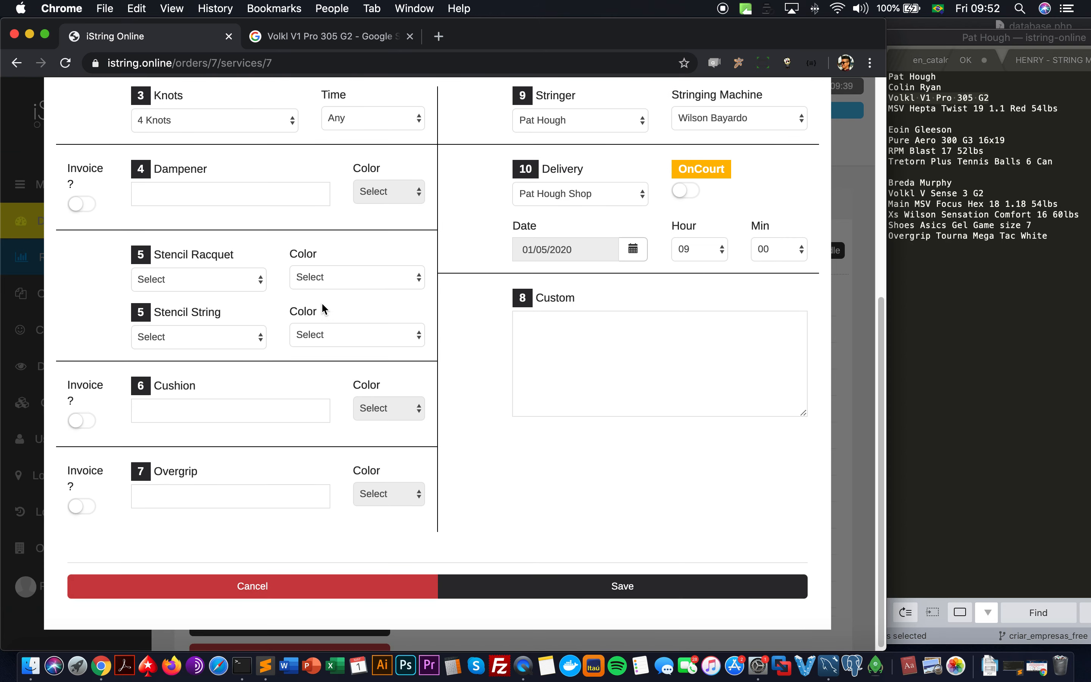
{"action": "scroll", "coordinate": [322, 305], "scroll_direction": "up", "scroll_amount": 8}
{"action": "scroll", "coordinate": [322, 305], "scroll_direction": "down", "scroll_amount": 8}
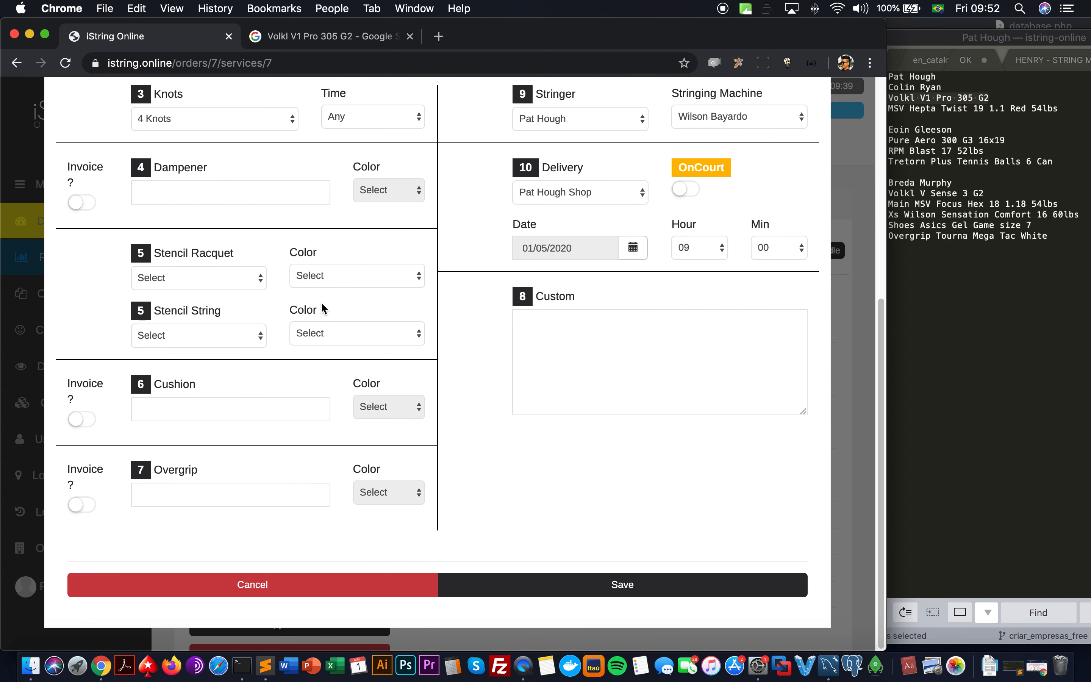
{"action": "left_click", "coordinate": [221, 594]}
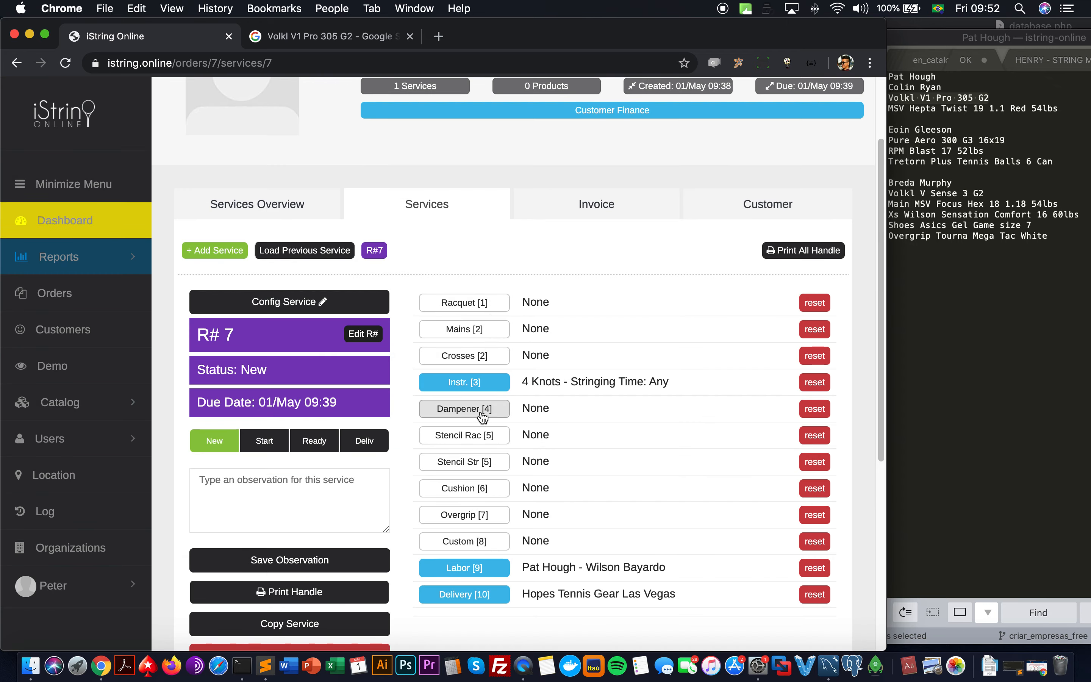
{"action": "left_click", "coordinate": [471, 335]}
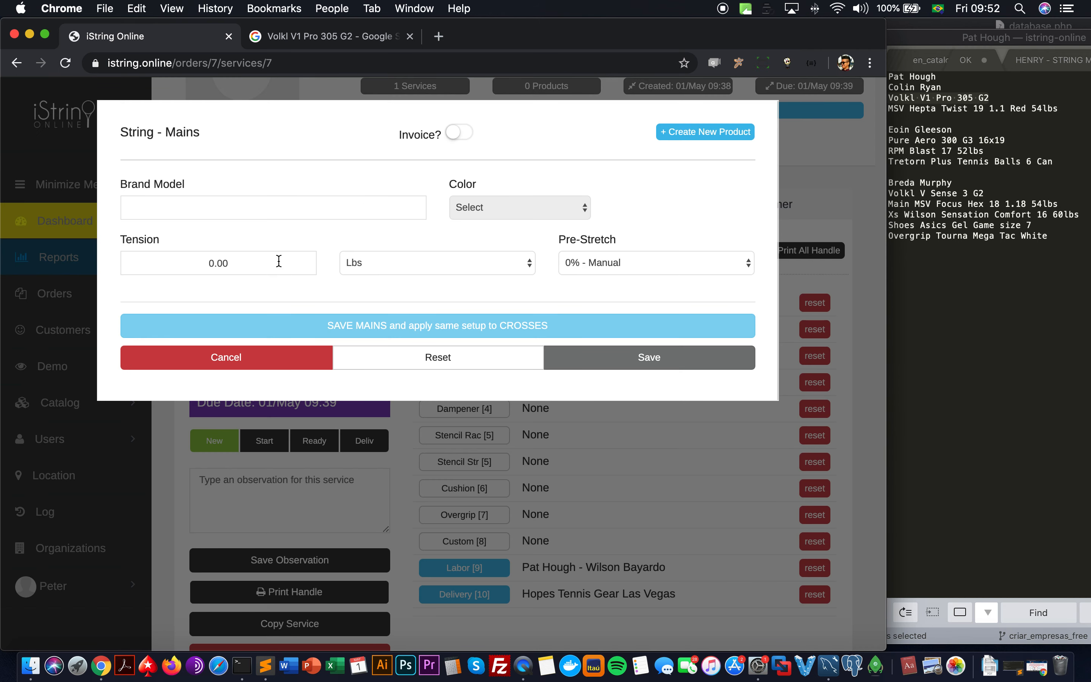
{"action": "left_click", "coordinate": [283, 363]}
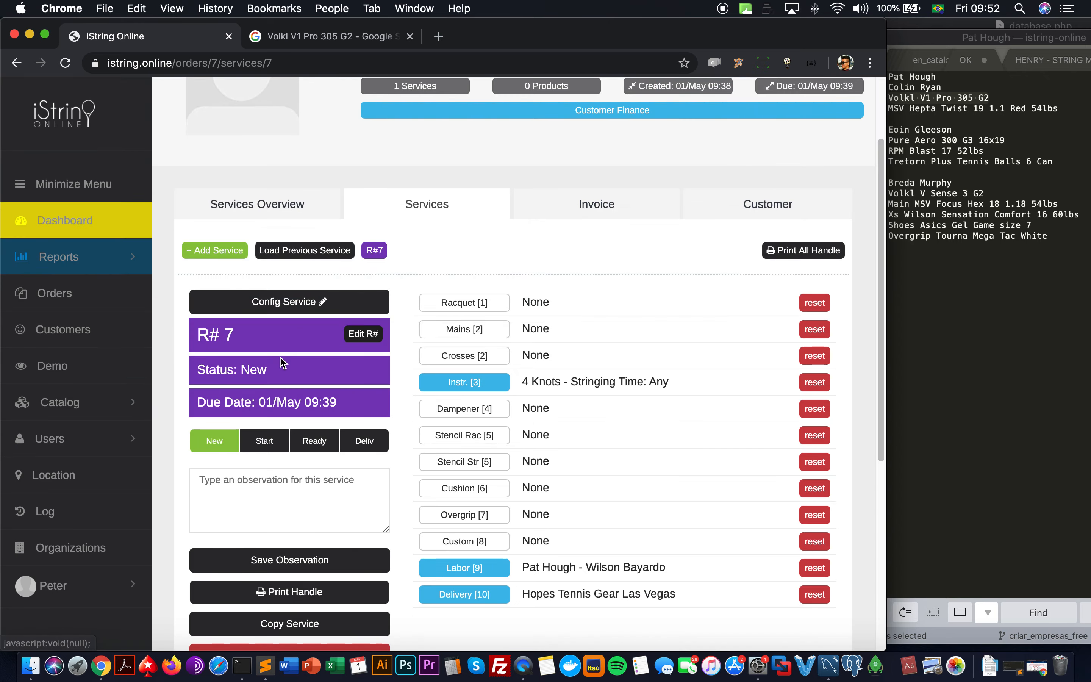
{"action": "left_click", "coordinate": [277, 307]}
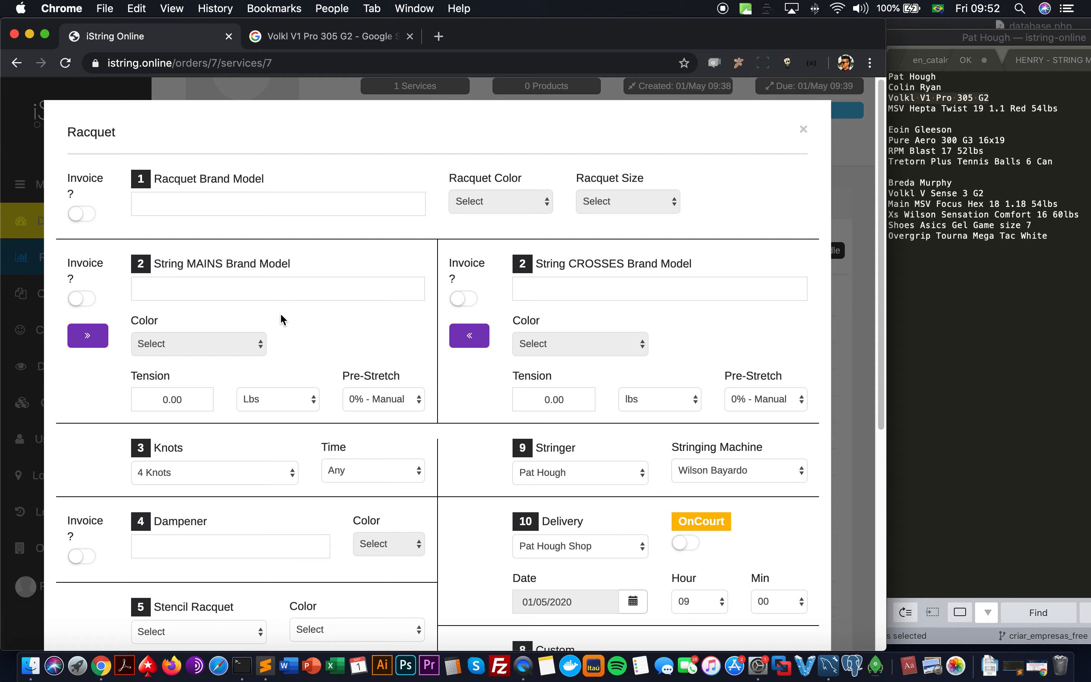
{"action": "scroll", "coordinate": [280, 315], "scroll_direction": "down", "scroll_amount": 5}
{"action": "left_click", "coordinate": [302, 585]}
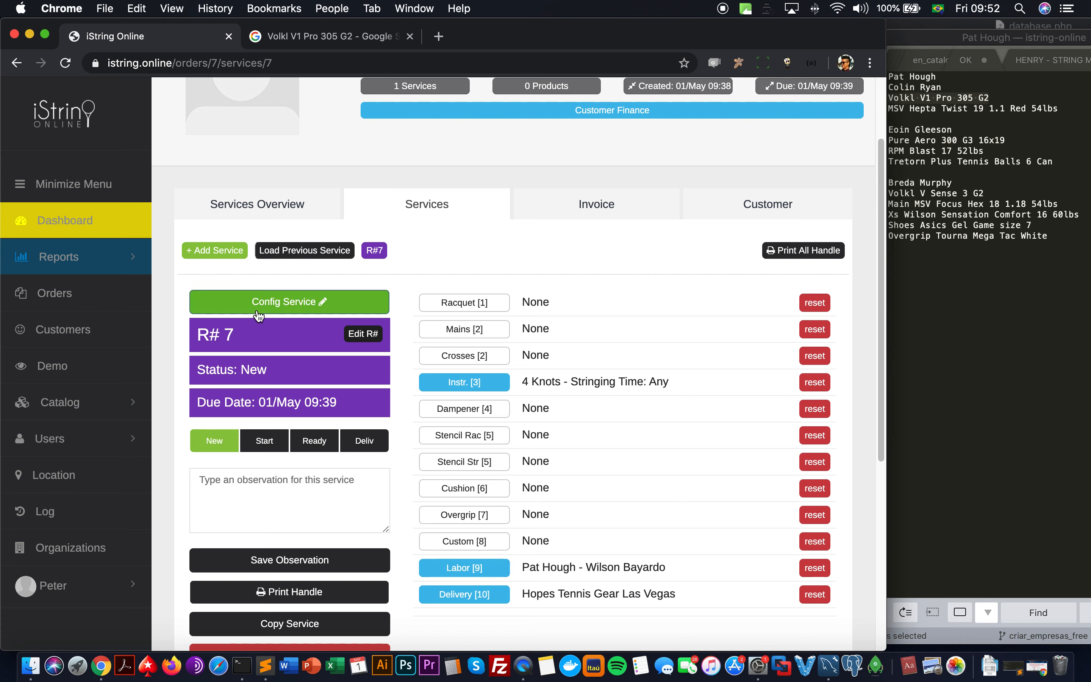
{"action": "left_click_drag", "start_coordinate": [197, 337], "coordinate": [235, 339]}
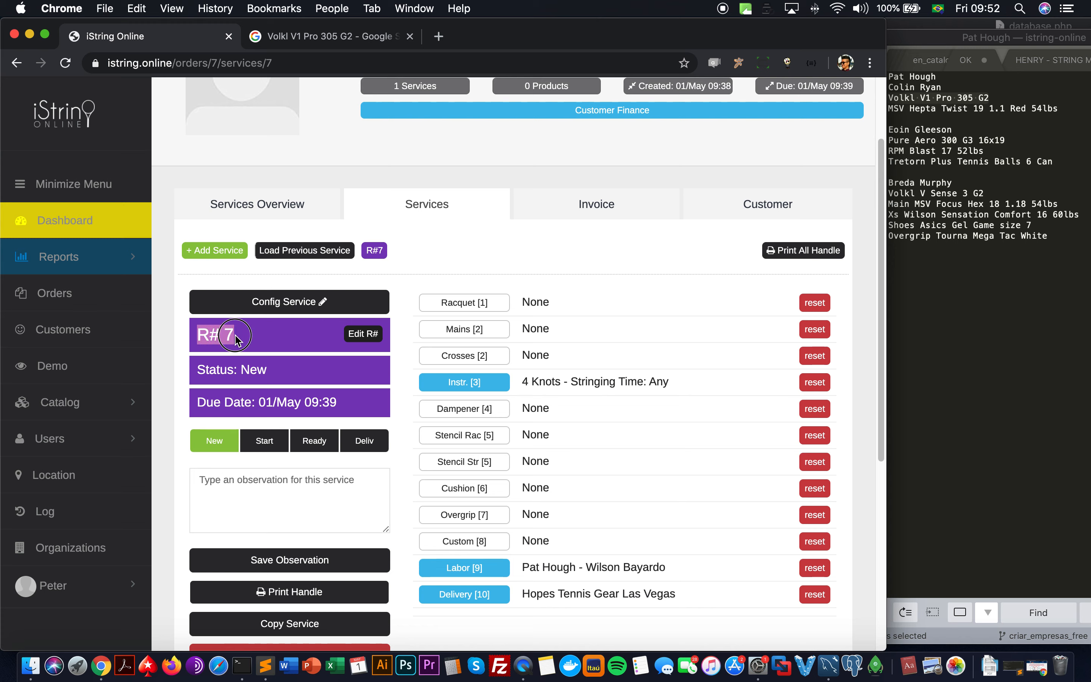
Step: Name the customer's racquet R1 so the service reads R# 7 (R1)
{"action": "left_click", "coordinate": [355, 336]}
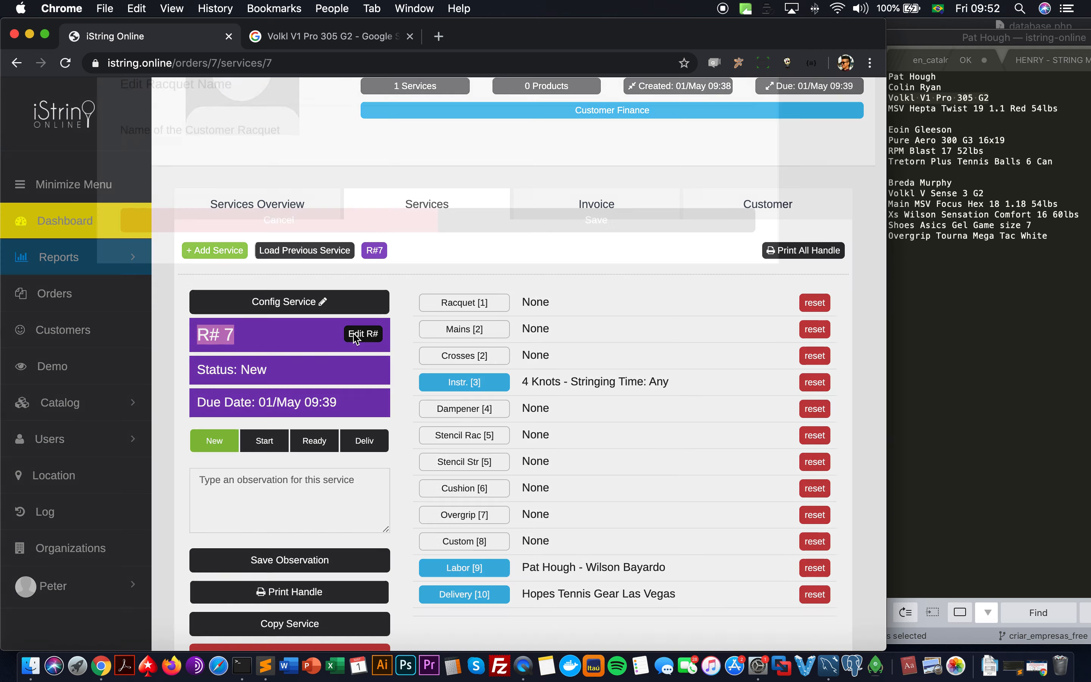
{"action": "left_click", "coordinate": [336, 203]}
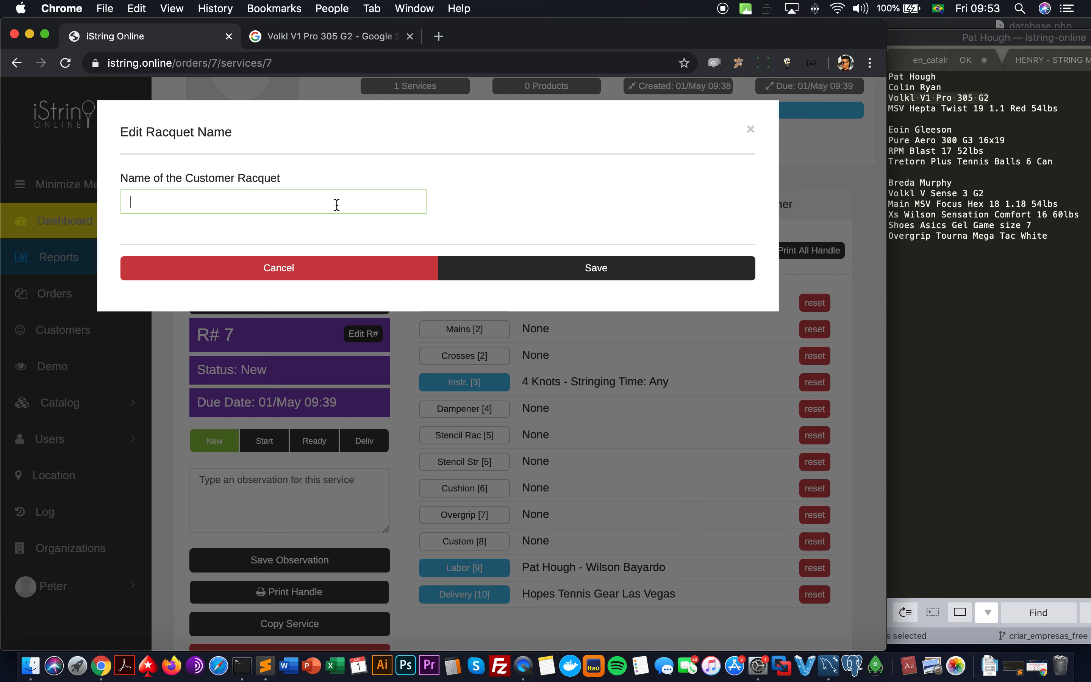
{"action": "type", "text": "R@"}
{"action": "key", "text": "BackSpace"}
{"action": "type", "text": "1"}
{"action": "left_click", "coordinate": [477, 272]}
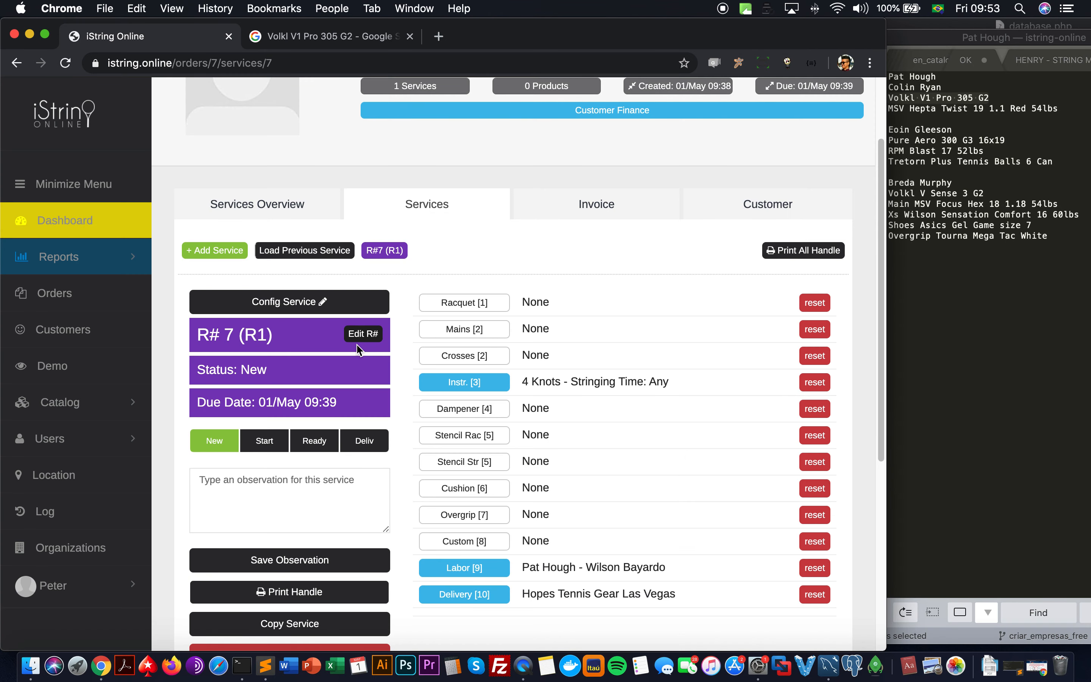
{"action": "left_click_drag", "start_coordinate": [277, 336], "coordinate": [247, 334]}
Step: Check for the customer's previous services, find none, and review the service status
{"action": "left_click", "coordinate": [296, 251]}
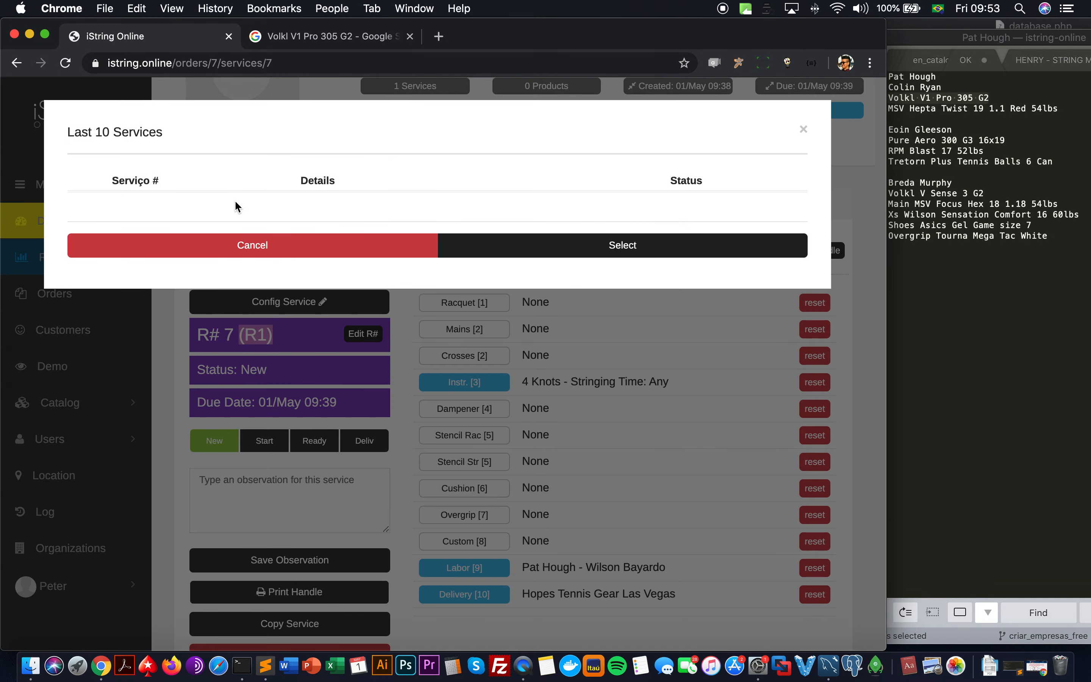
{"action": "left_click", "coordinate": [209, 251]}
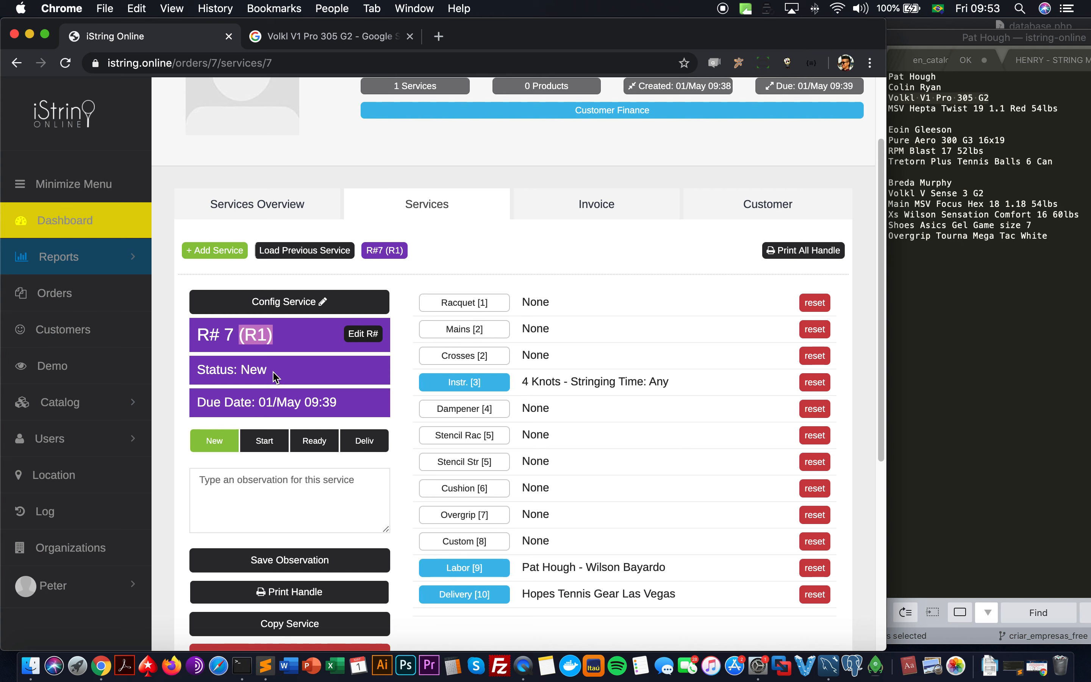
{"action": "left_click_drag", "start_coordinate": [273, 375], "coordinate": [211, 374]}
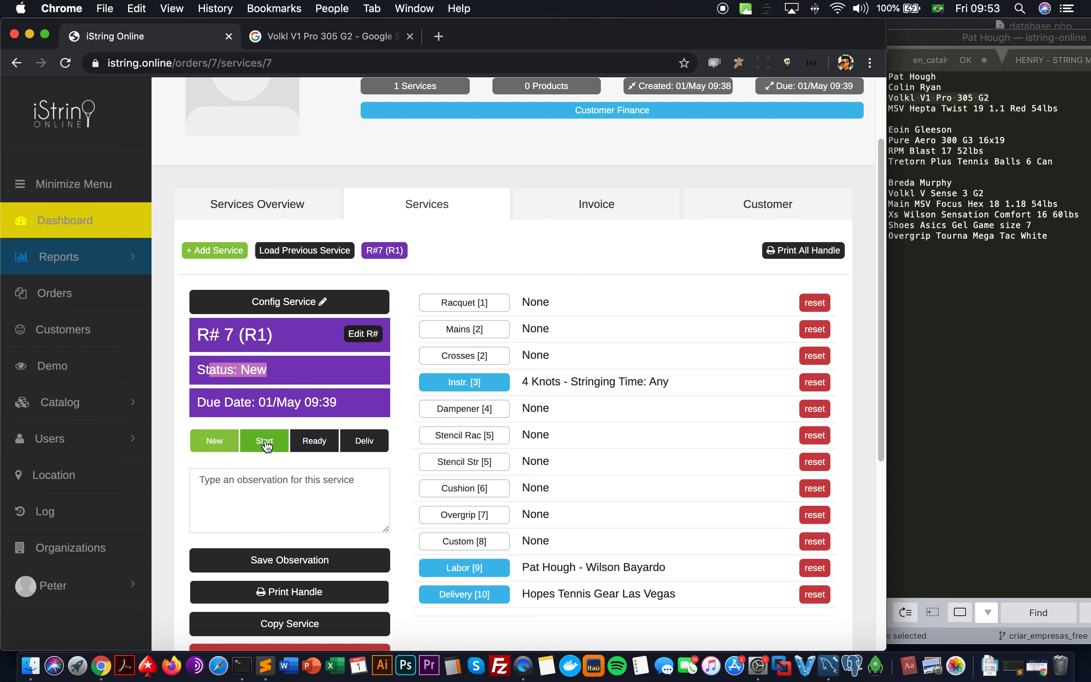
{"action": "scroll", "coordinate": [242, 419], "scroll_direction": "down", "scroll_amount": 5}
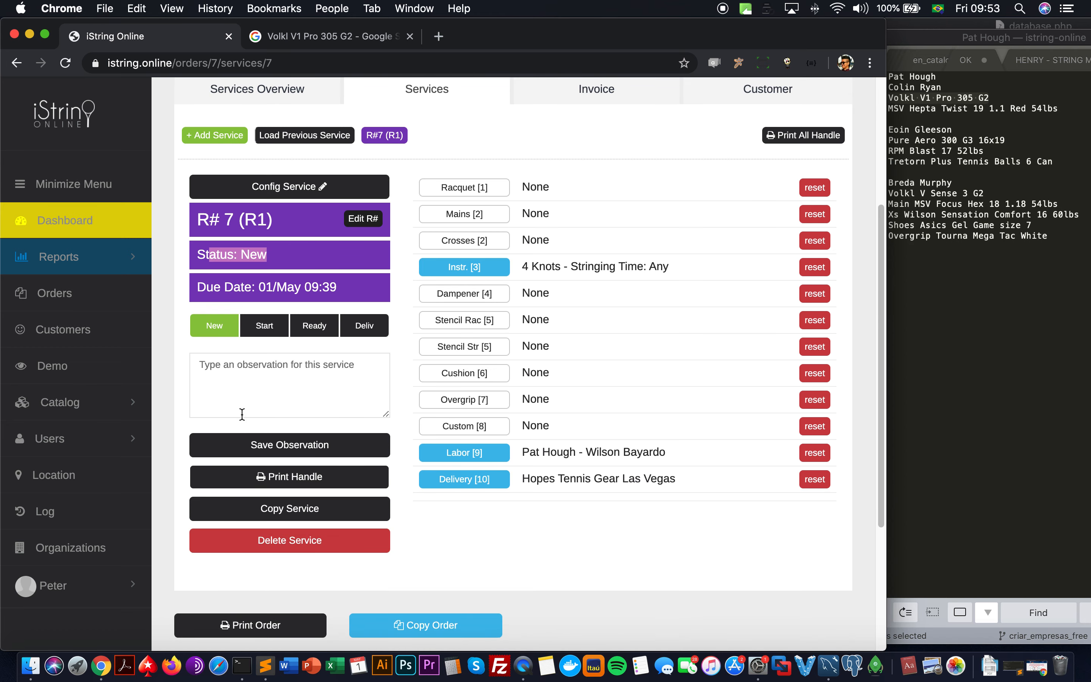
{"action": "left_click", "coordinate": [242, 392]}
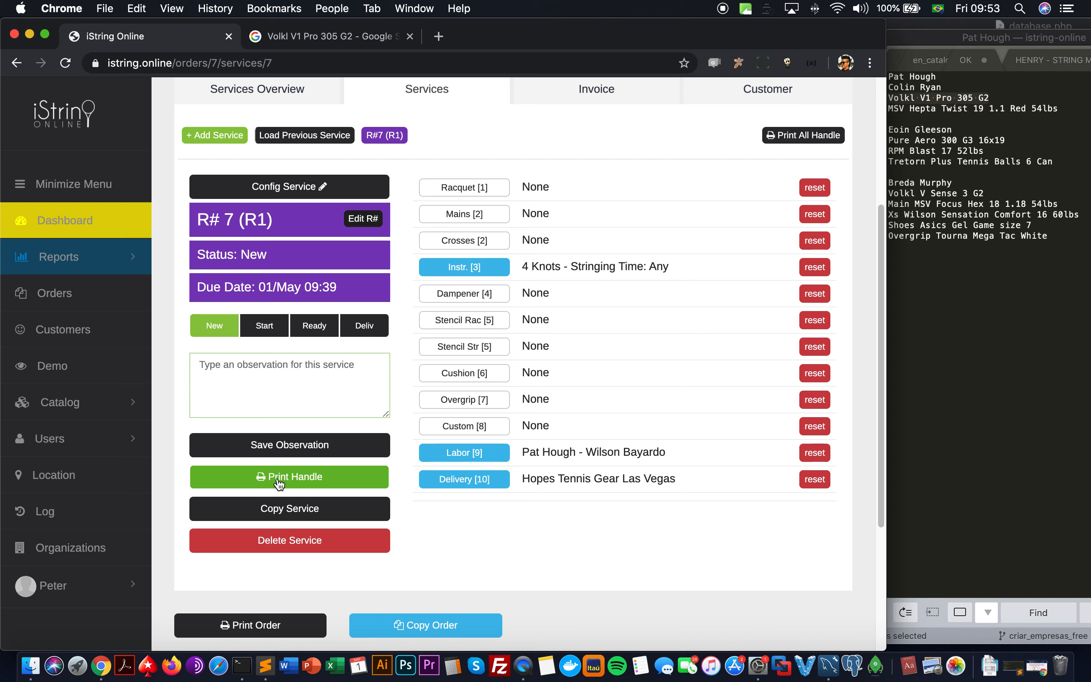
{"action": "left_click", "coordinate": [292, 508]}
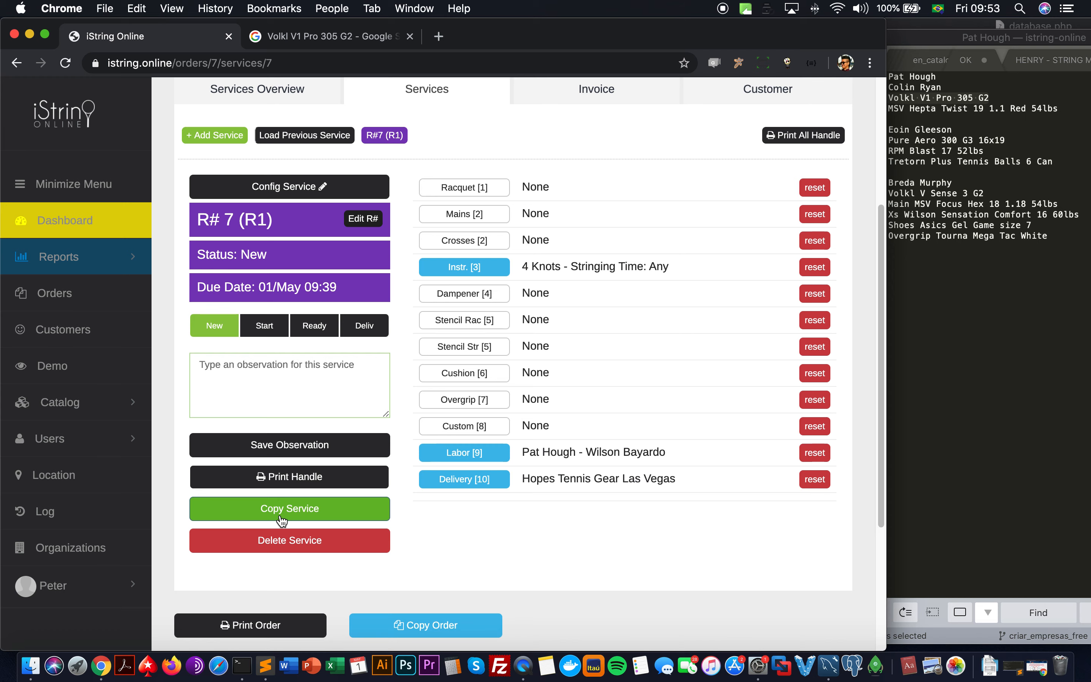
{"action": "scroll", "coordinate": [279, 515], "scroll_direction": "up", "scroll_amount": 1}
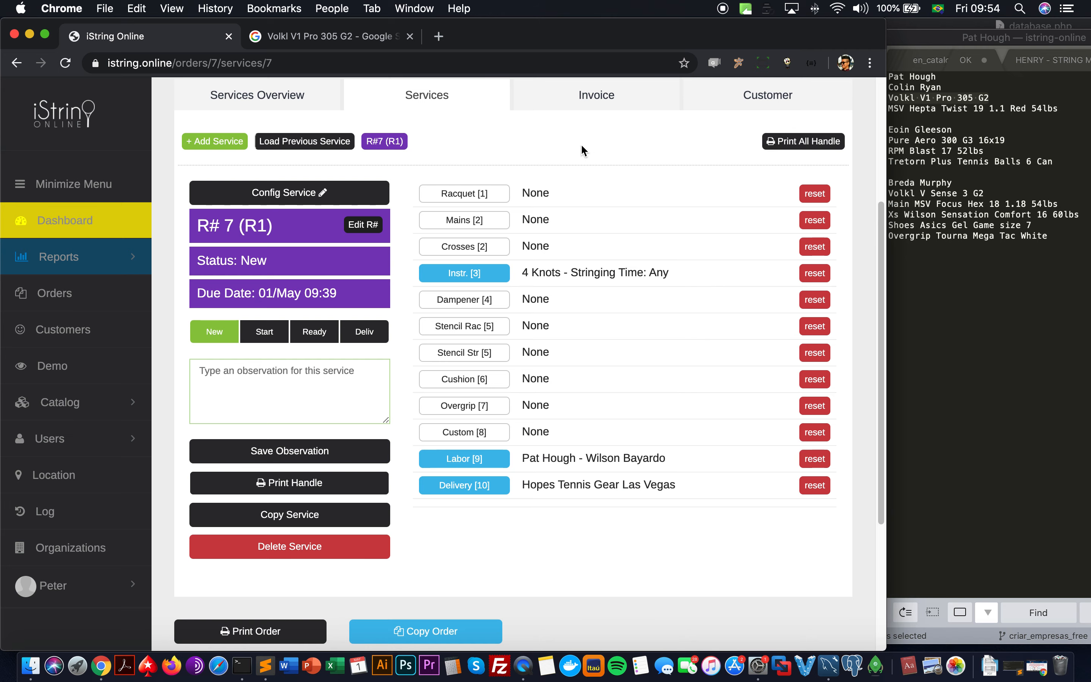
Step: Choose Volkl V-Feel V1 Pro 16x19 as the racquet in the service form
{"action": "left_click", "coordinate": [364, 193]}
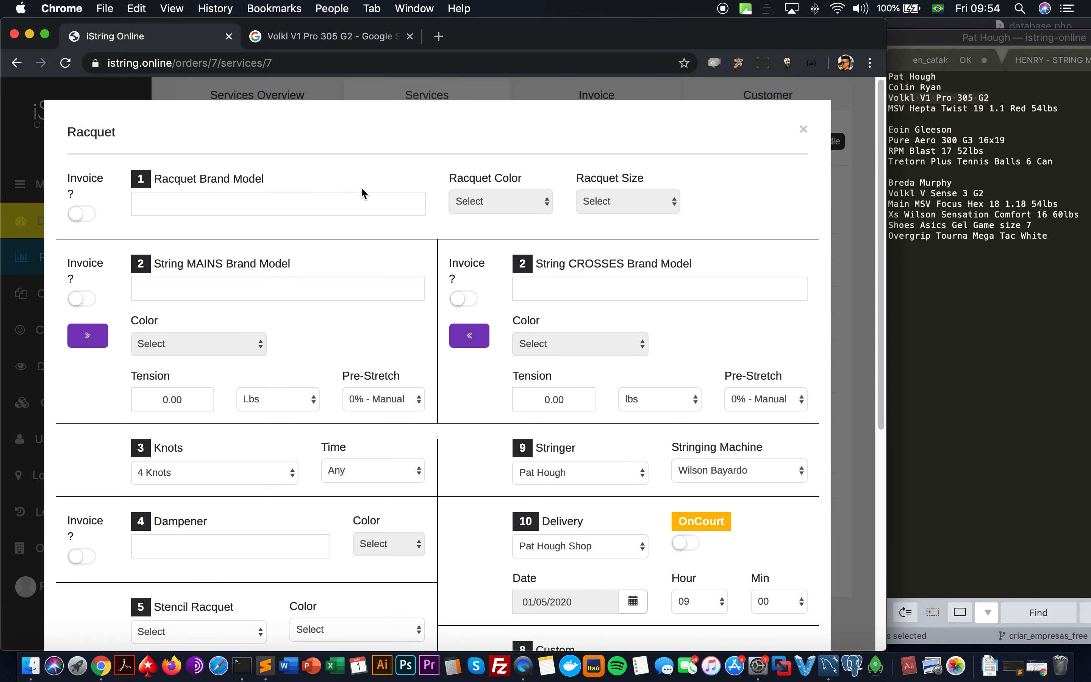
{"action": "left_click", "coordinate": [371, 200]}
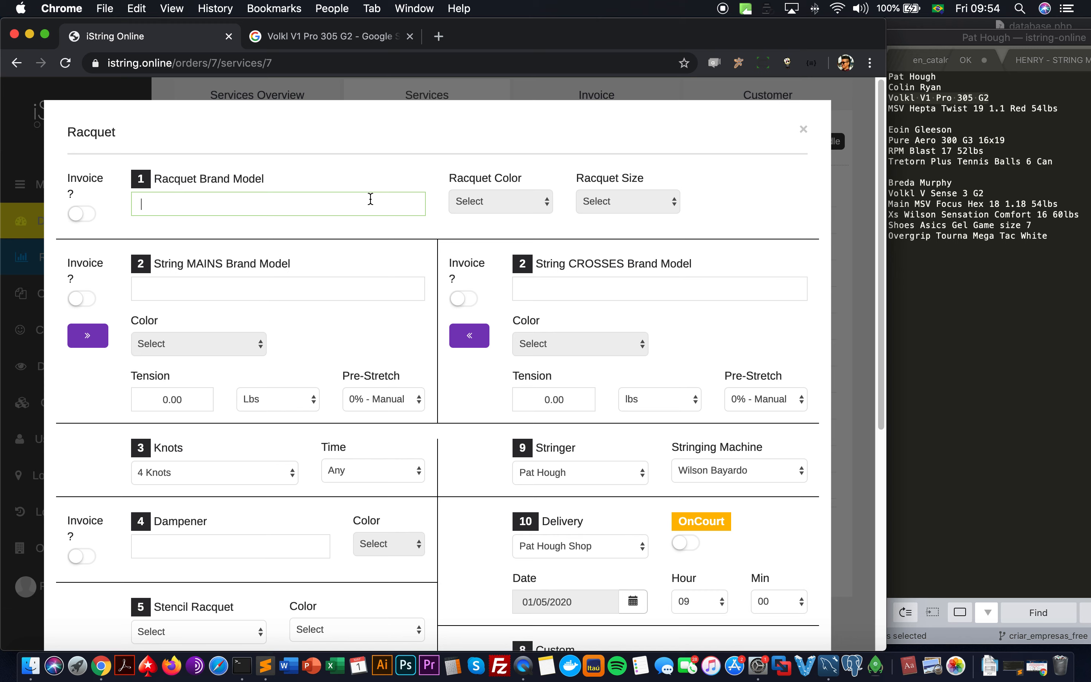
{"action": "type", "text": "volkl v1"}
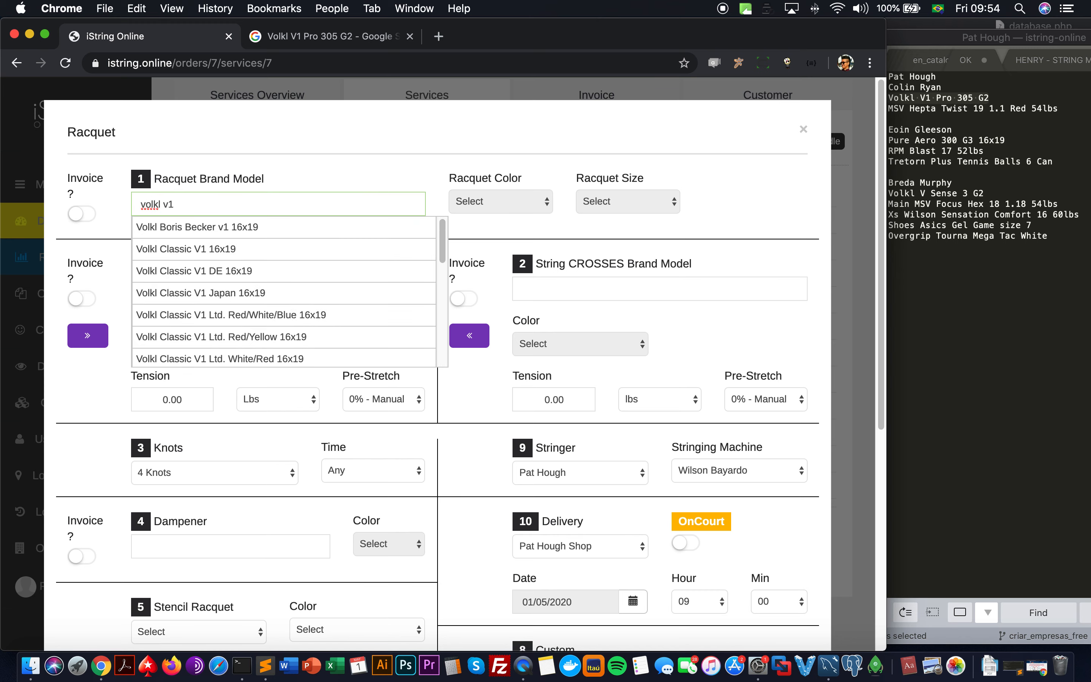
{"action": "type", "text": " pro"}
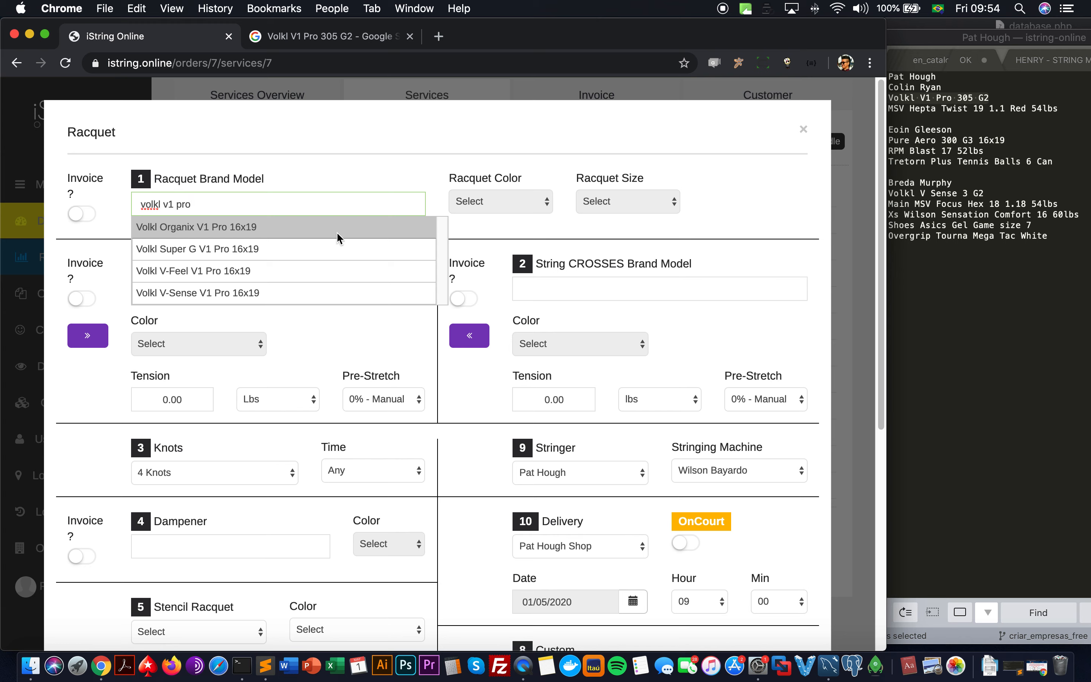
{"action": "left_click", "coordinate": [356, 270]}
Step: Set the racquet colour to Standard and the racquet size to L3 (4 3/8)
{"action": "left_click", "coordinate": [496, 195]}
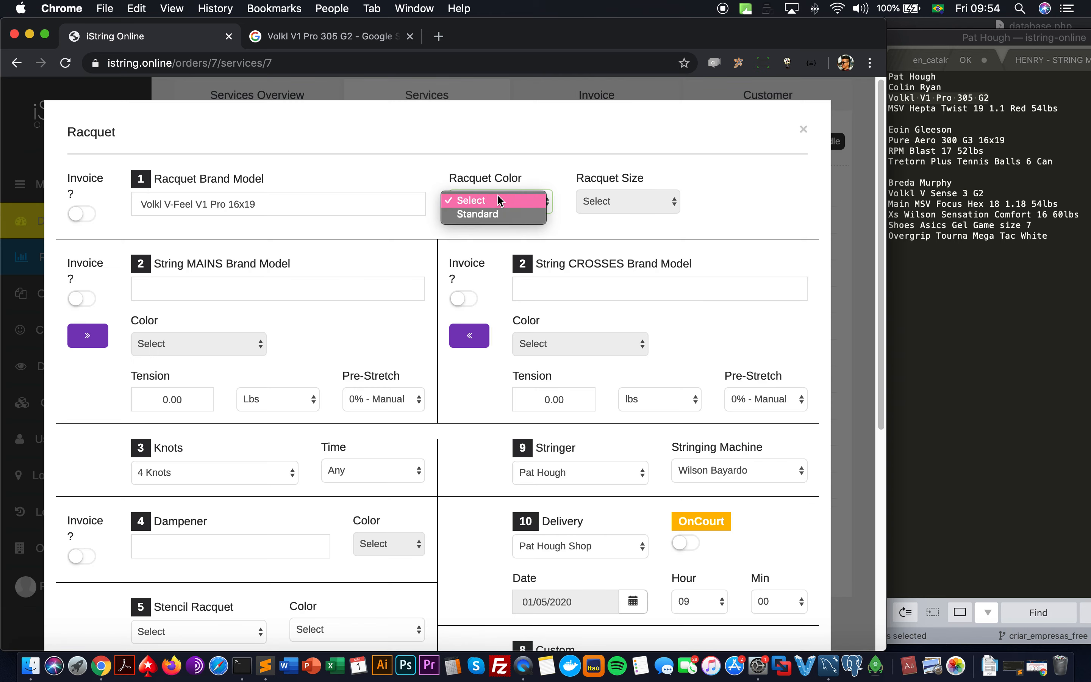
{"action": "left_click", "coordinate": [498, 214]}
{"action": "left_click", "coordinate": [659, 206]}
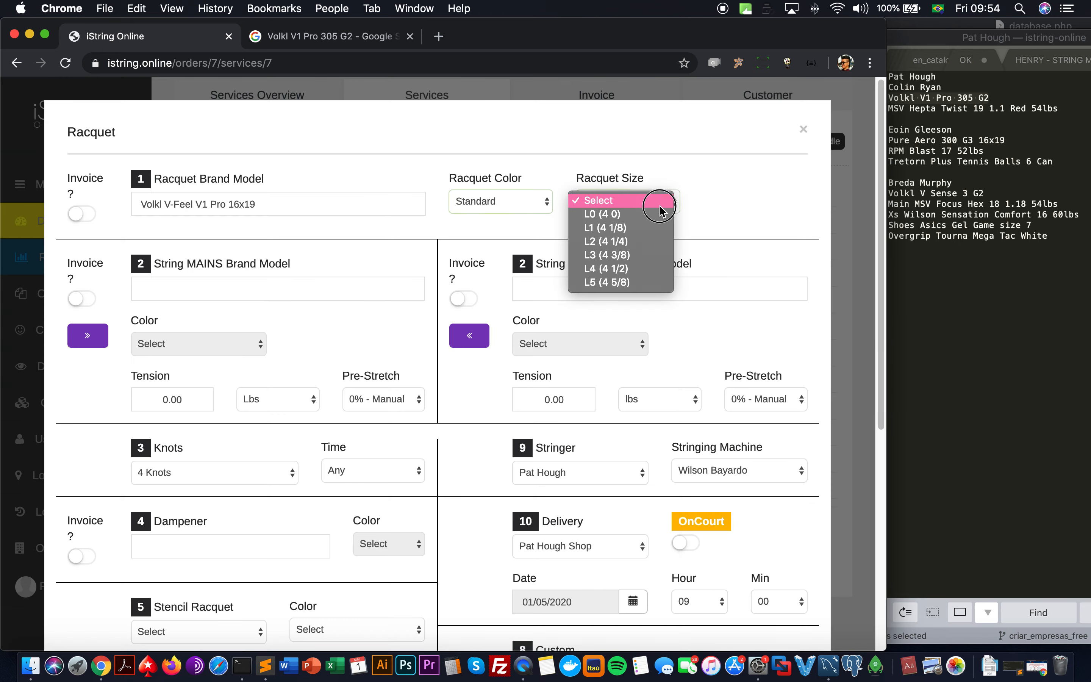
{"action": "left_click", "coordinate": [654, 255]}
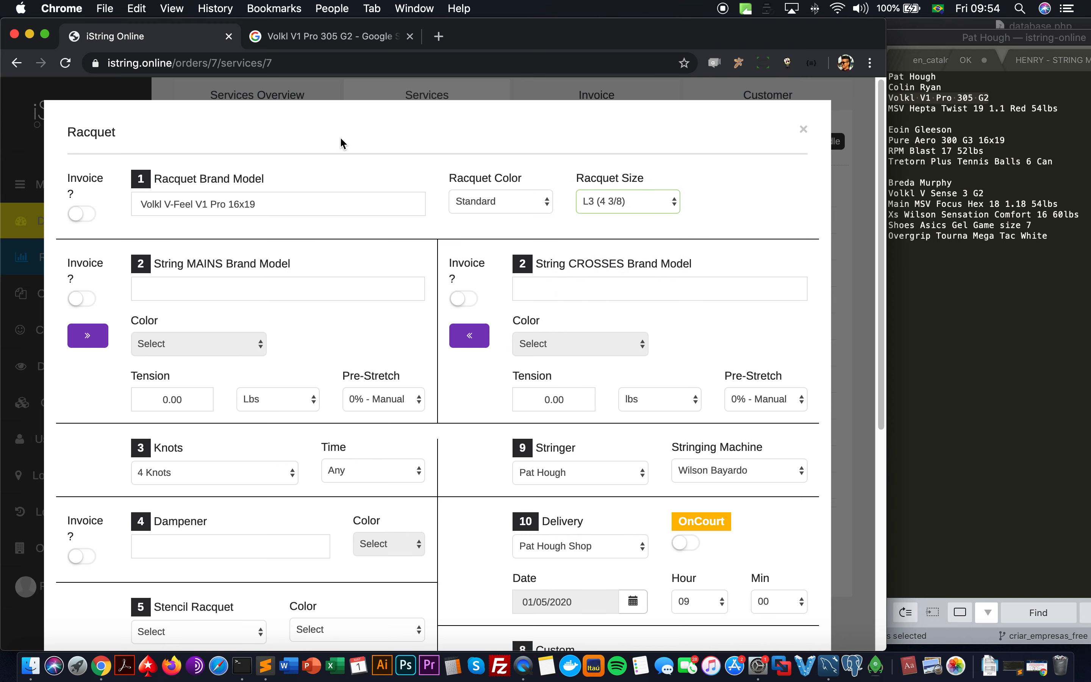
{"action": "left_click", "coordinate": [277, 291]}
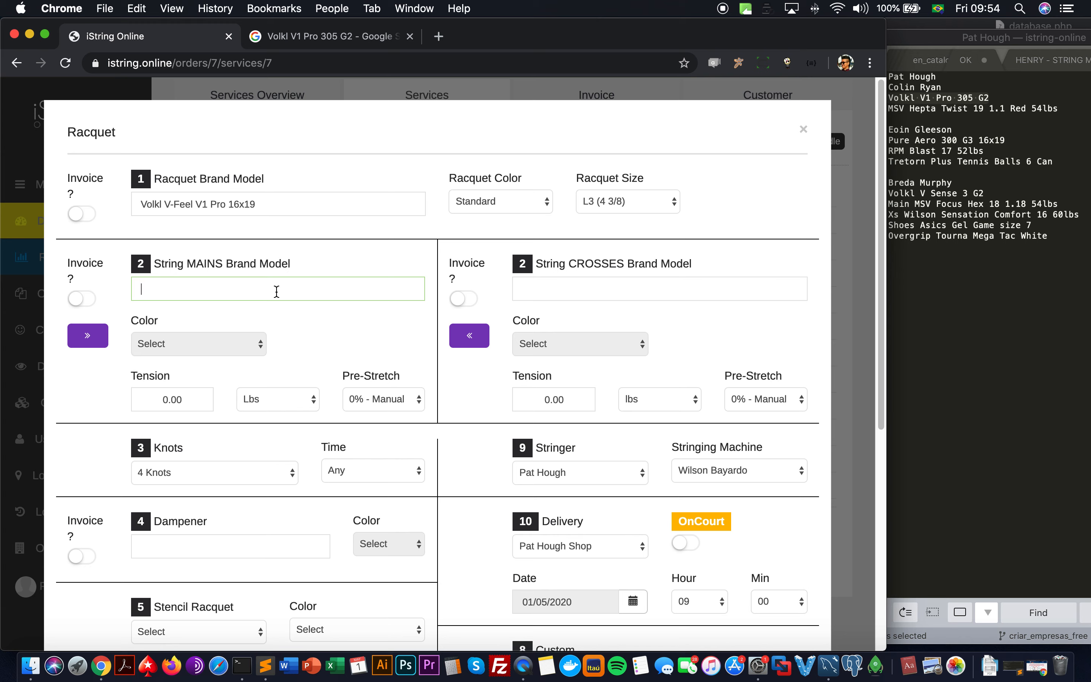
Step: Set the mains string to MSV Hepta Twist 17 1.1 in Red
{"action": "type", "text": "twist"}
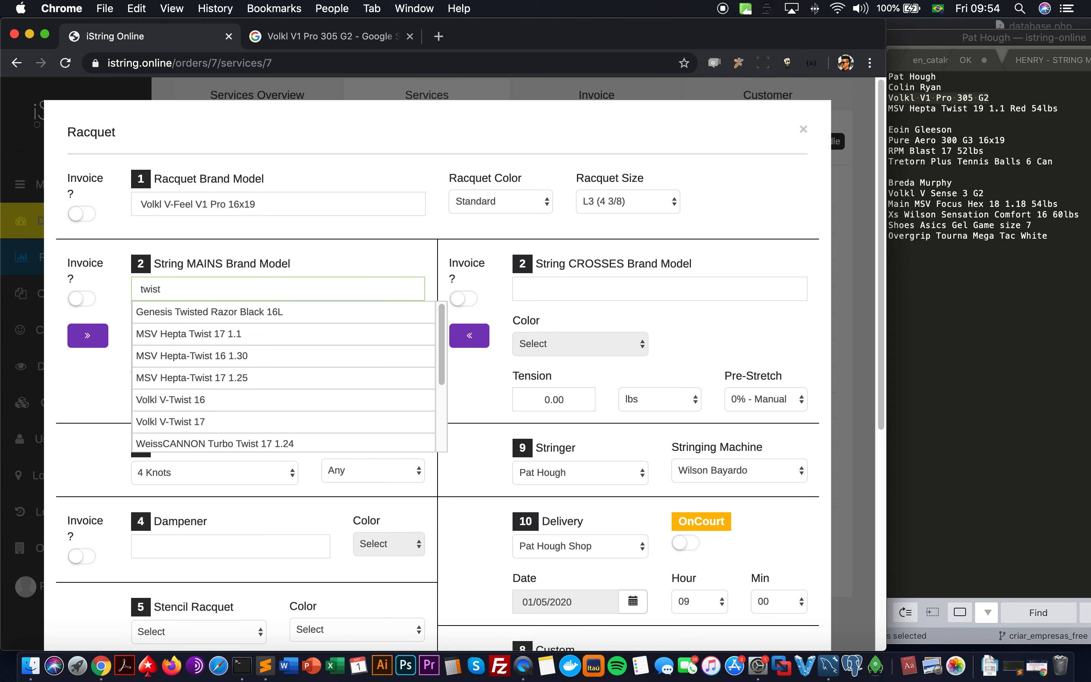
{"action": "scroll", "coordinate": [269, 334], "scroll_direction": "down", "scroll_amount": 1}
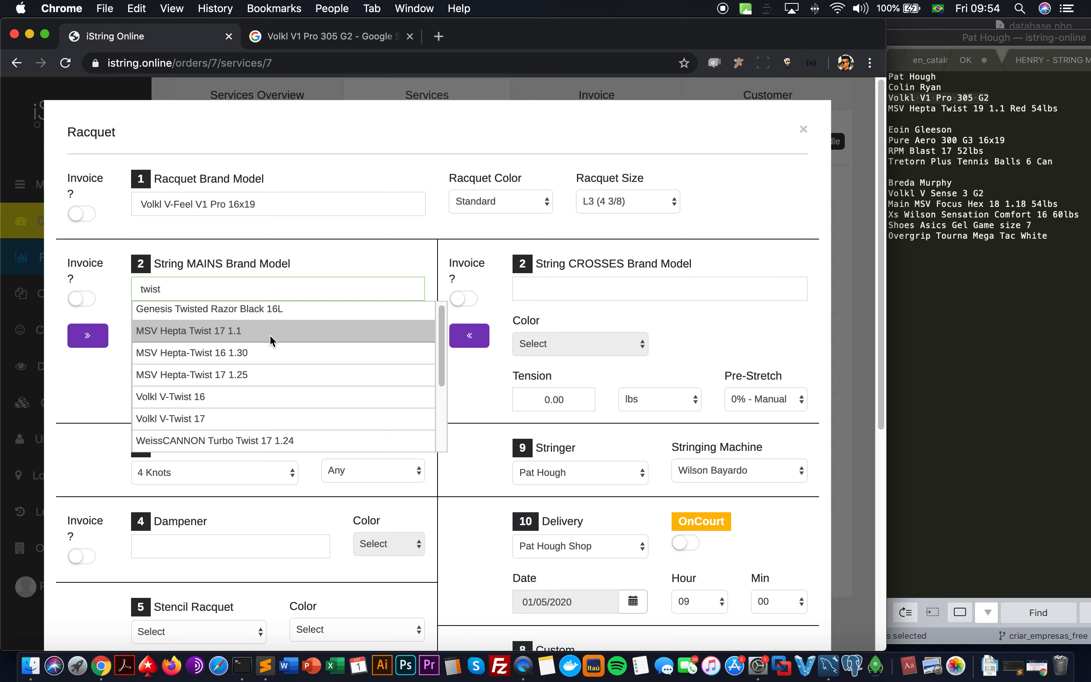
{"action": "scroll", "coordinate": [269, 334], "scroll_direction": "down", "scroll_amount": 5}
{"action": "scroll", "coordinate": [269, 334], "scroll_direction": "up", "scroll_amount": 5}
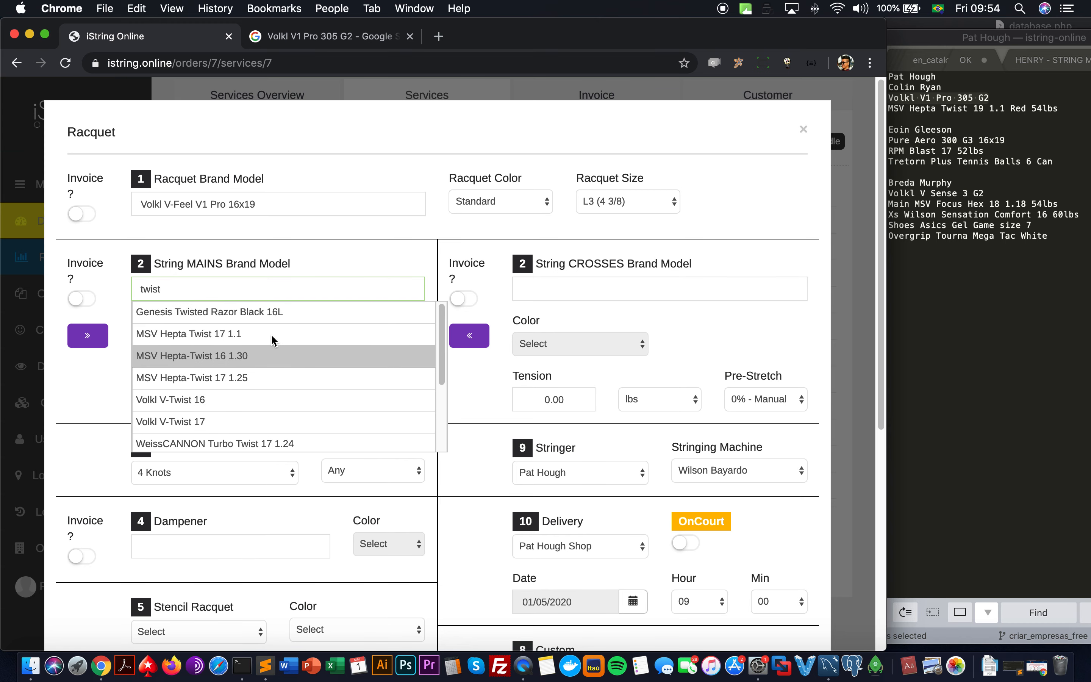
{"action": "left_click", "coordinate": [228, 334]}
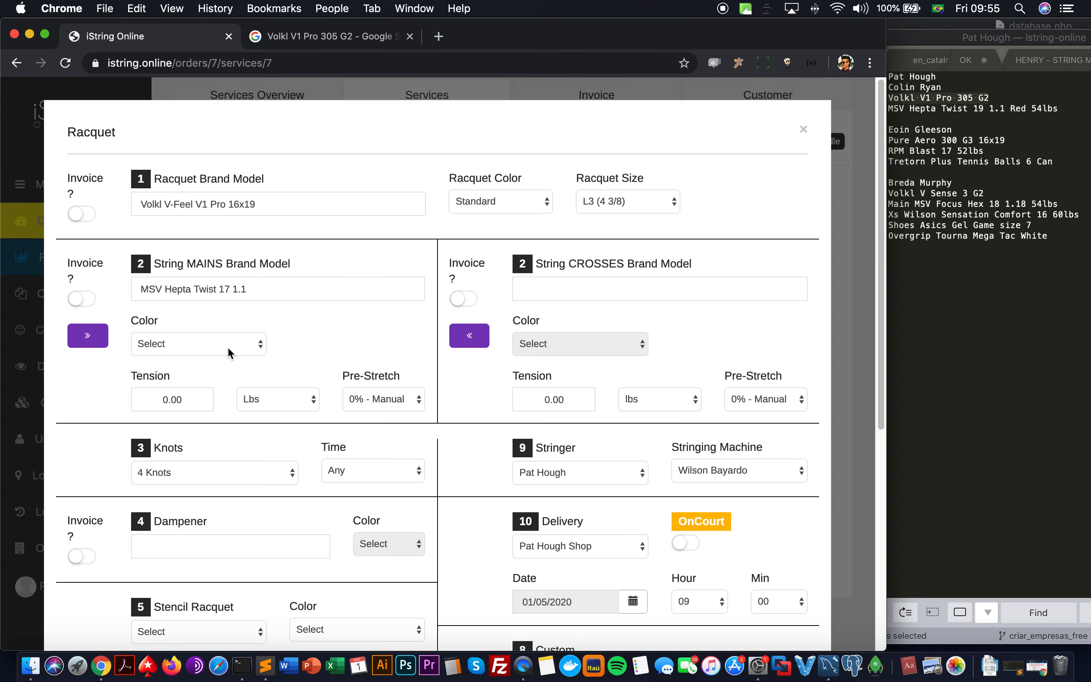
{"action": "left_click", "coordinate": [228, 354]}
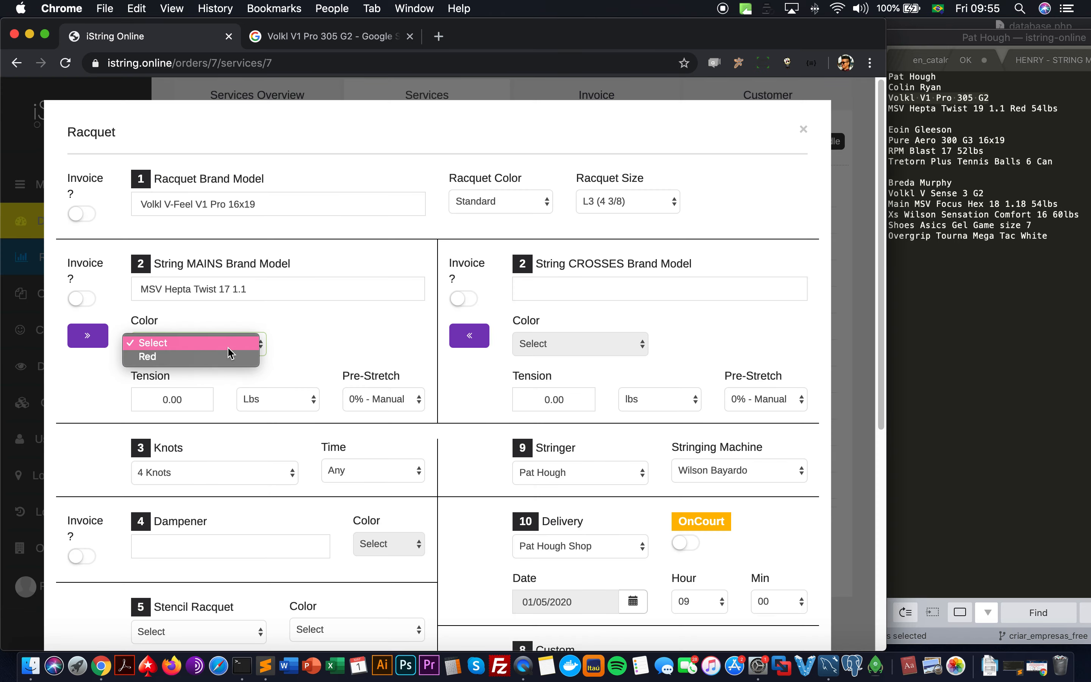
{"action": "left_click", "coordinate": [230, 359]}
Step: Set mains tension 54.00 Lbs with 0% Manual pre-stretch, and copy the mains setup to the crosses
{"action": "left_click", "coordinate": [192, 403]}
{"action": "type", "text": "5400"}
{"action": "left_click", "coordinate": [271, 399]}
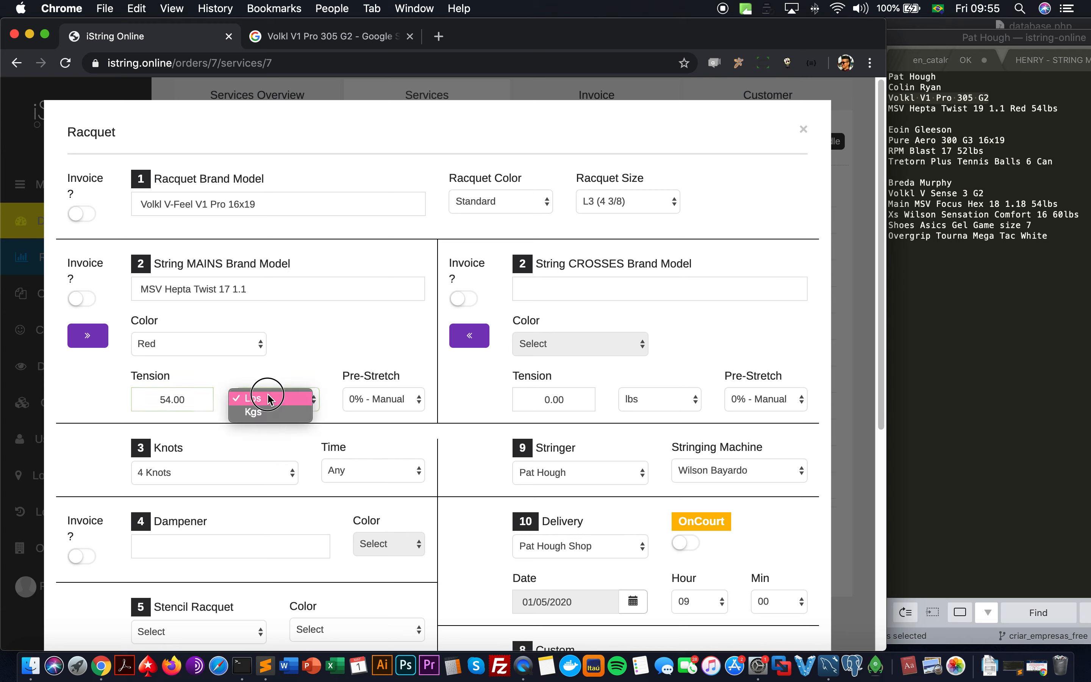
{"action": "left_click", "coordinate": [316, 339]}
{"action": "left_click", "coordinate": [373, 402]}
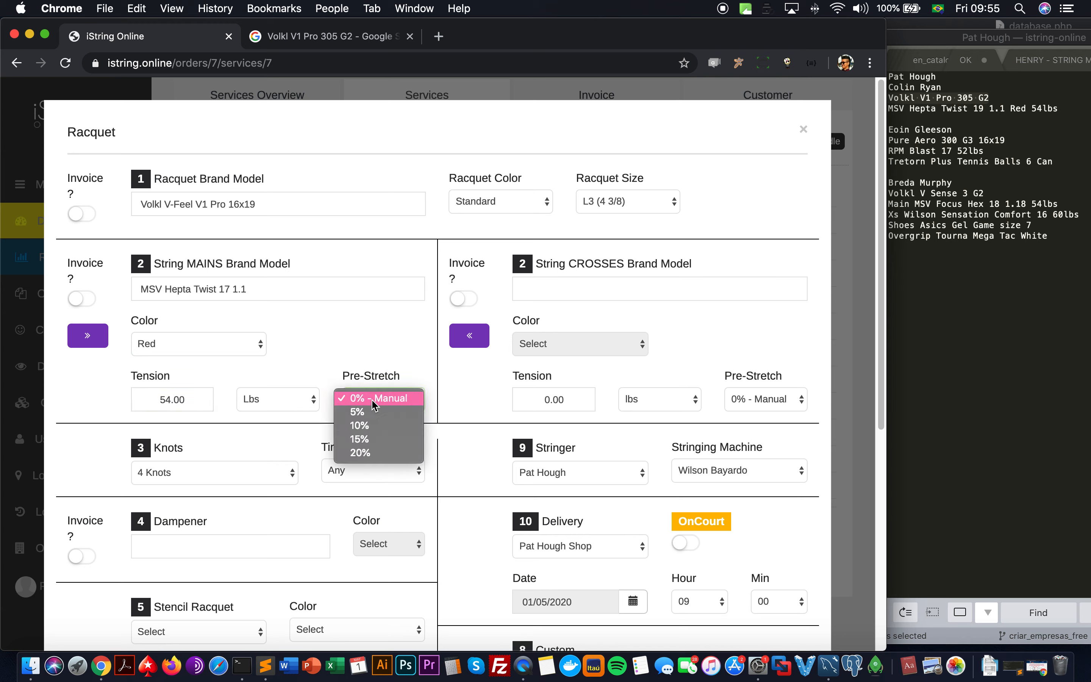
{"action": "left_click", "coordinate": [354, 348]}
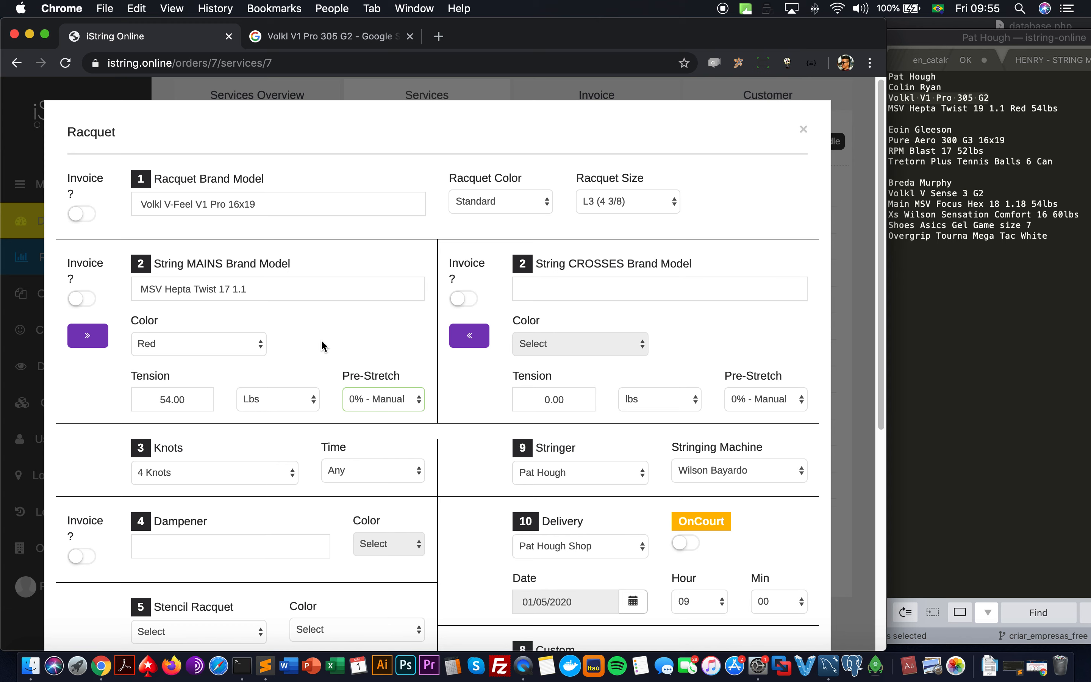
{"action": "left_click", "coordinate": [582, 294]}
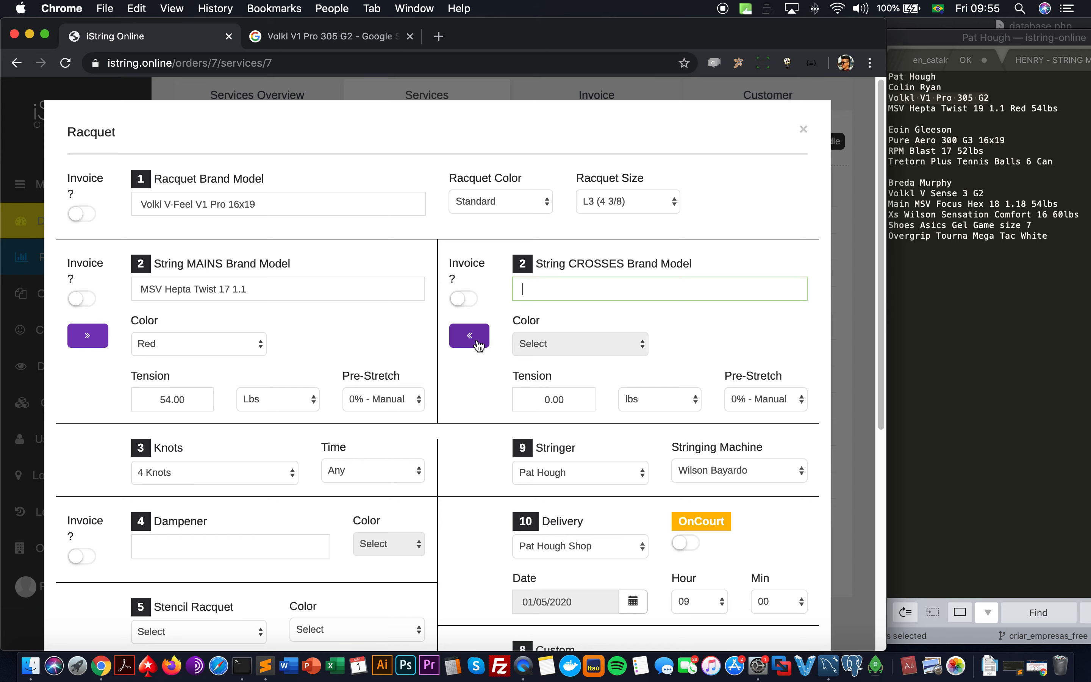
{"action": "left_click", "coordinate": [97, 338]}
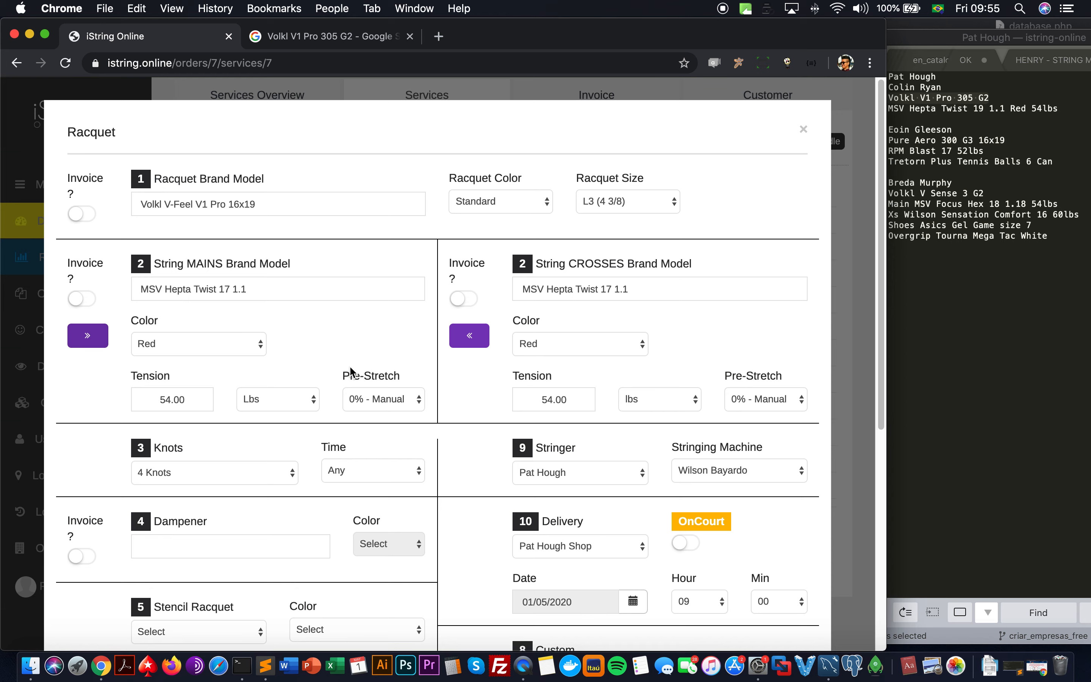
{"action": "scroll", "coordinate": [368, 359], "scroll_direction": "down", "scroll_amount": 5}
{"action": "left_click", "coordinate": [264, 334]}
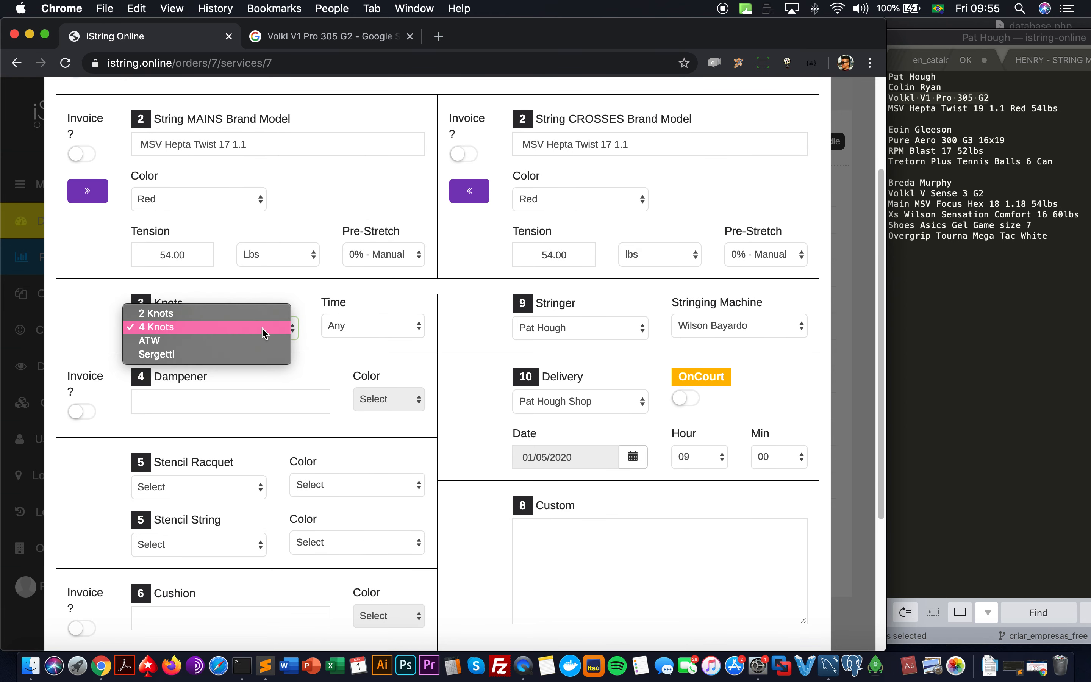
{"action": "left_click", "coordinate": [265, 334]}
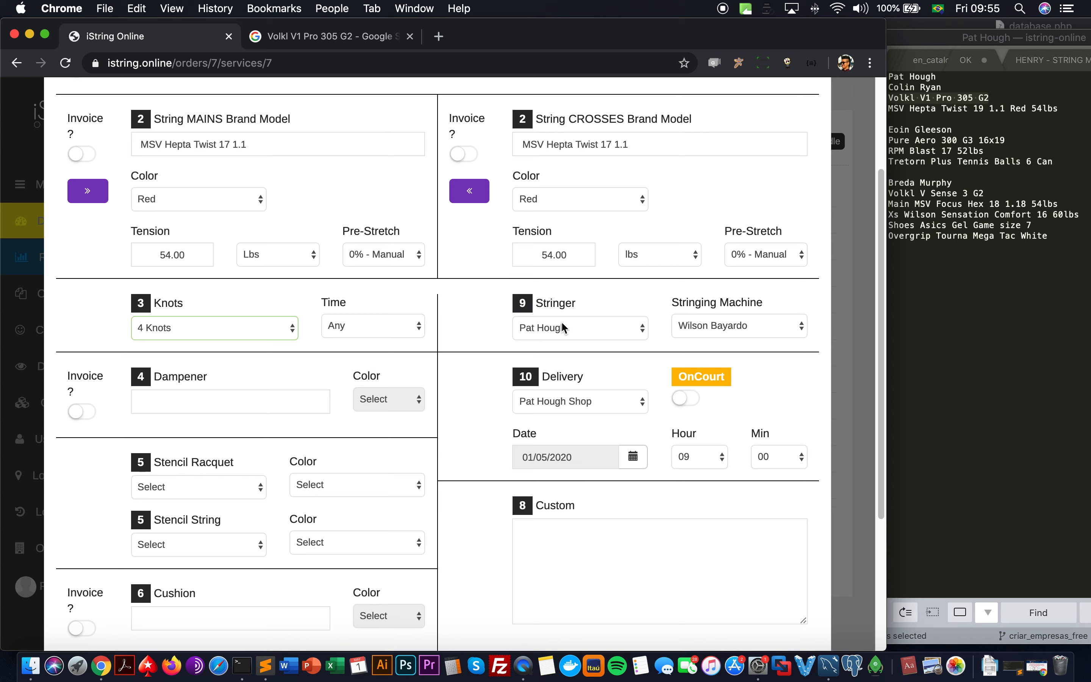
{"action": "left_click", "coordinate": [418, 332]}
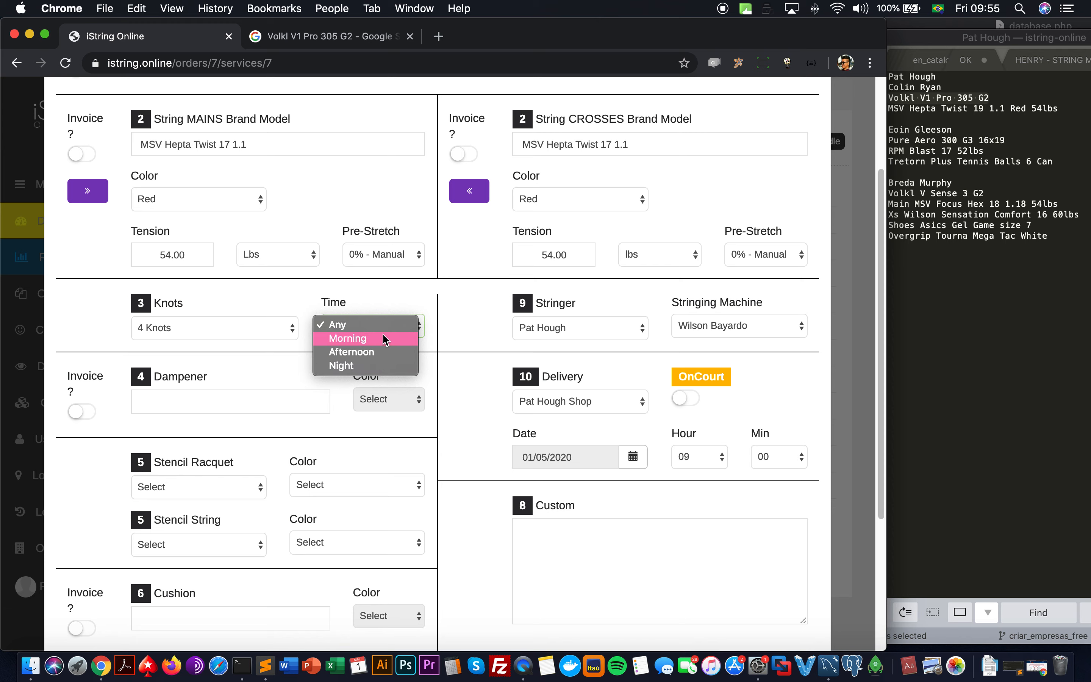
{"action": "left_click", "coordinate": [427, 288]}
{"action": "left_click", "coordinate": [584, 334]}
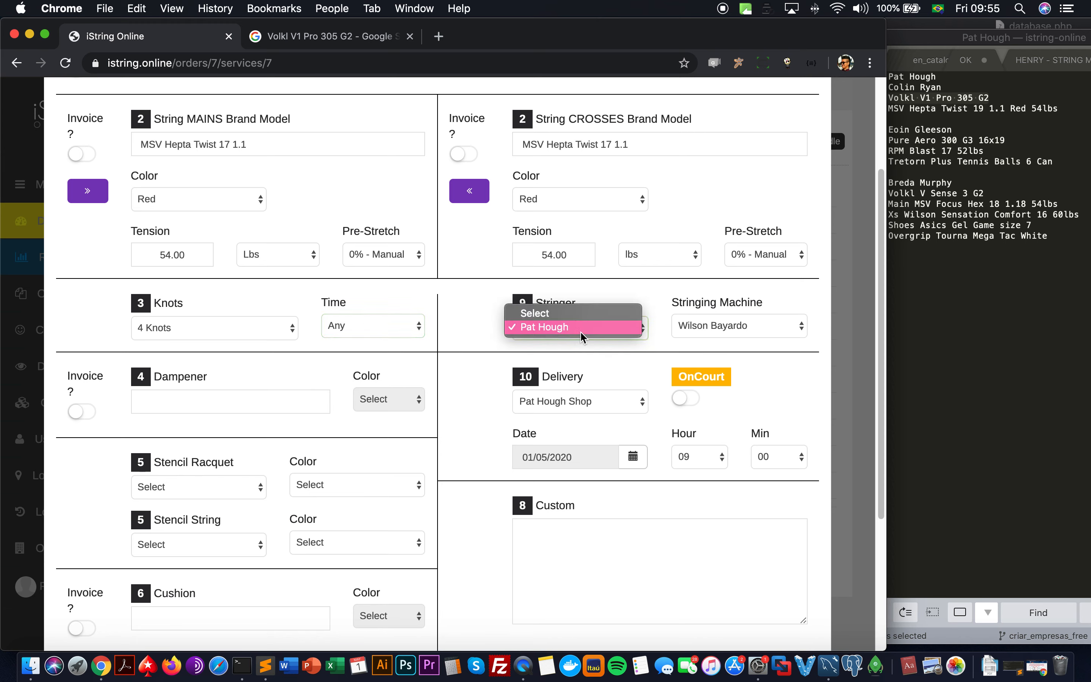
{"action": "left_click", "coordinate": [660, 296]}
{"action": "left_click", "coordinate": [676, 324]}
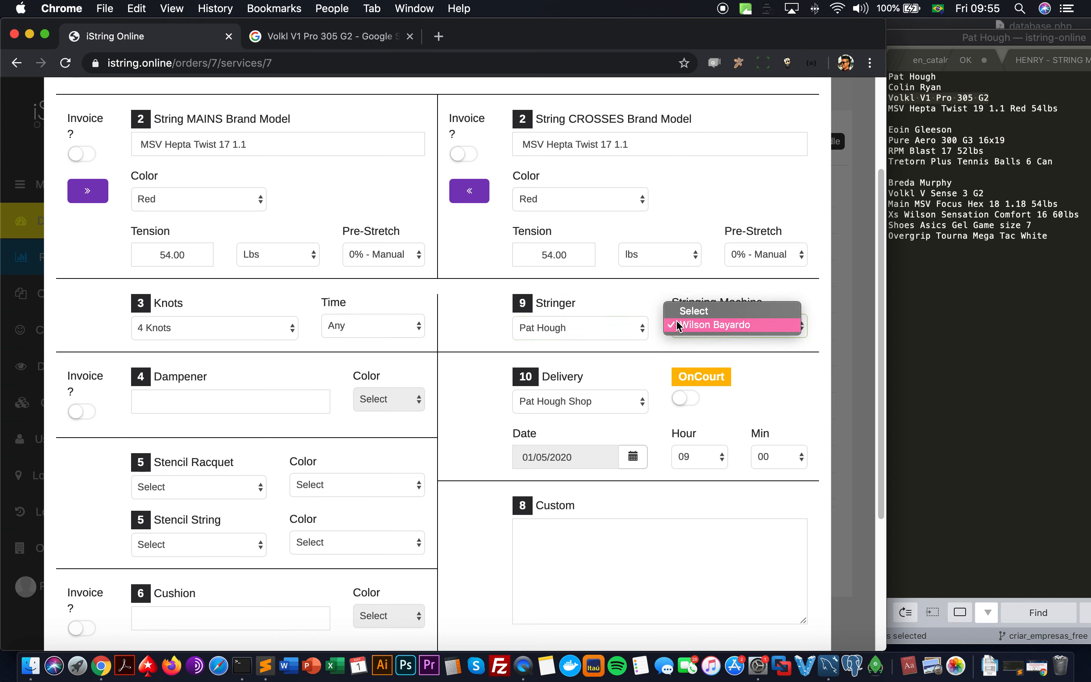
{"action": "left_click", "coordinate": [654, 303]}
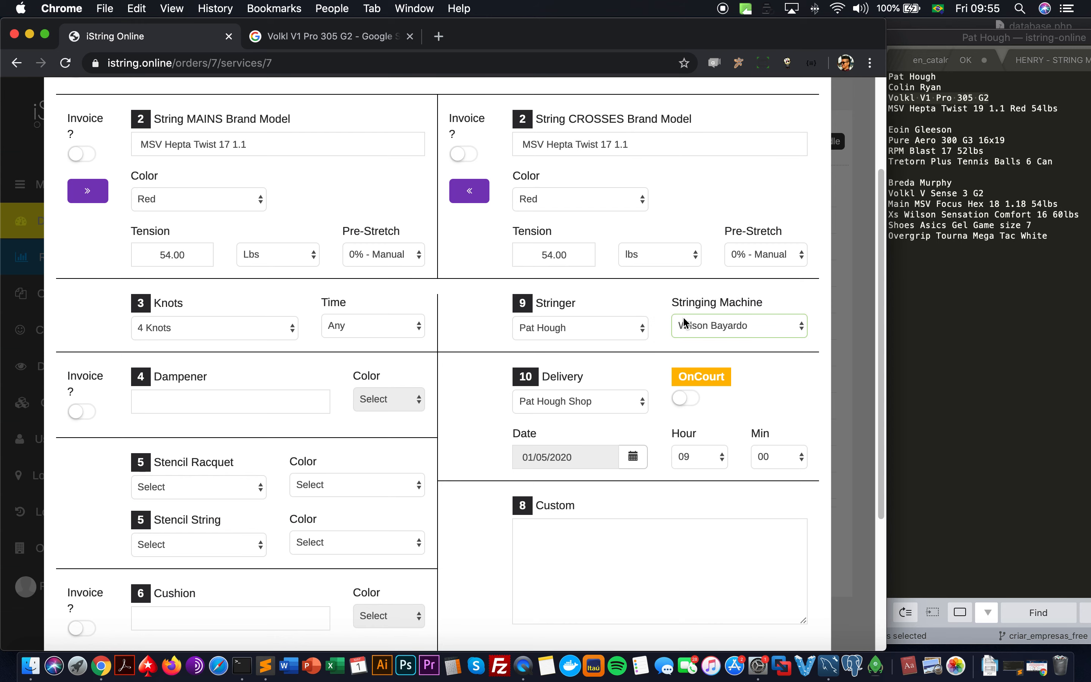
Step: Review the Volkl racquet and Red MSV Hepta Twist 54.00 lbs settings, then save the service
{"action": "scroll", "coordinate": [226, 370], "scroll_direction": "down", "scroll_amount": 3}
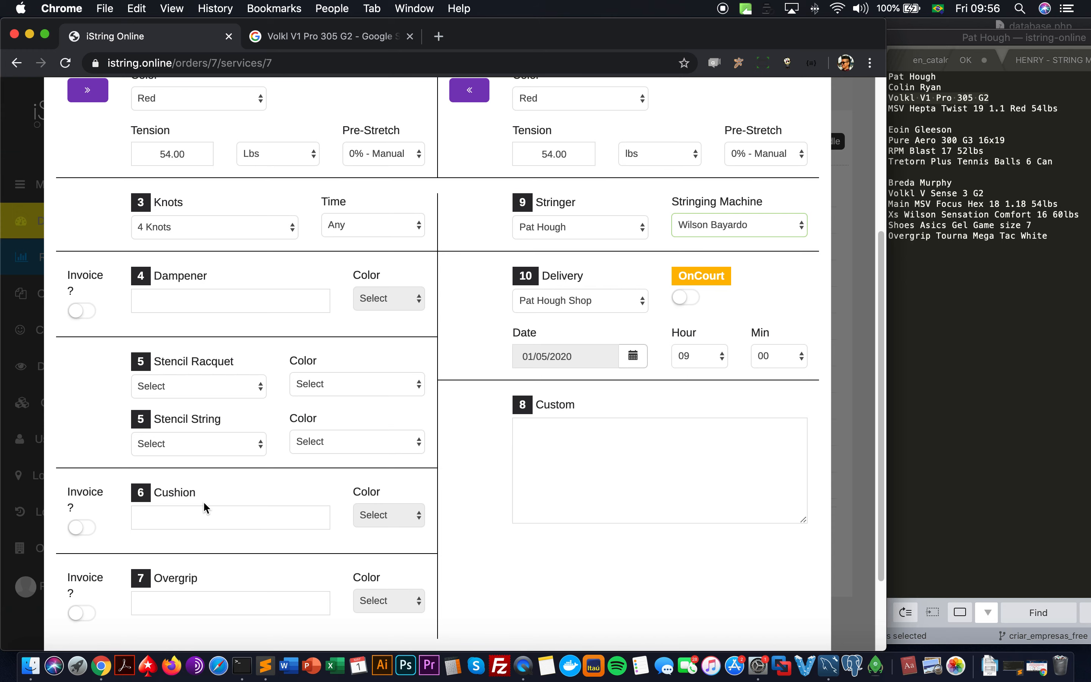
{"action": "scroll", "coordinate": [145, 348], "scroll_direction": "up", "scroll_amount": 5}
{"action": "scroll", "coordinate": [143, 345], "scroll_direction": "up", "scroll_amount": 2}
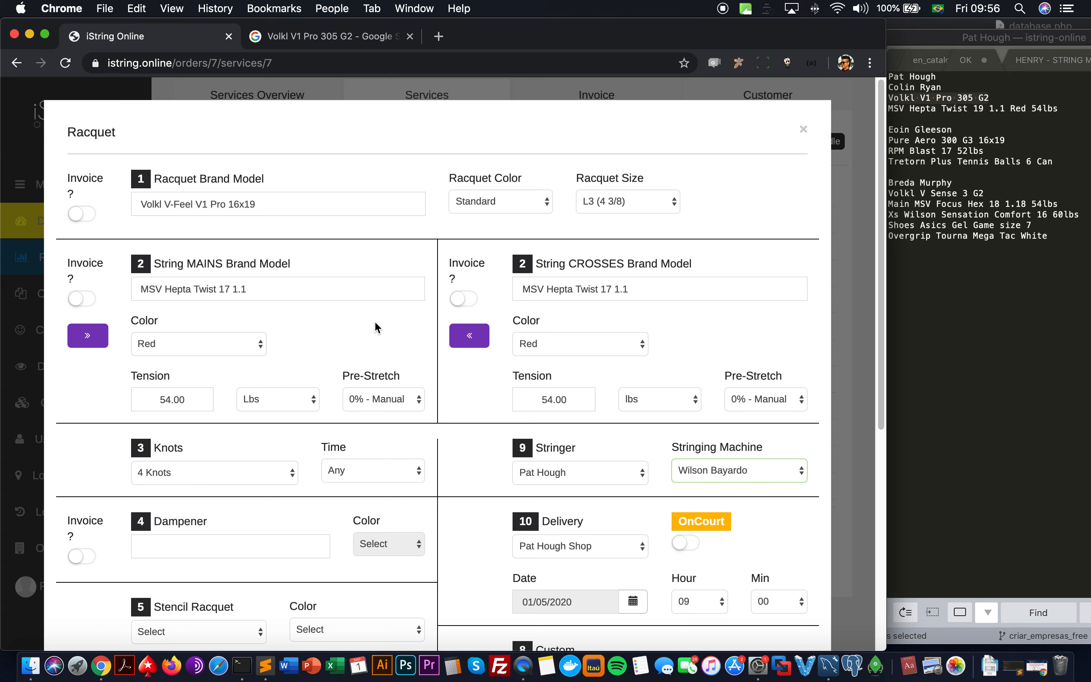
{"action": "scroll", "coordinate": [376, 324], "scroll_direction": "down", "scroll_amount": 5}
{"action": "scroll", "coordinate": [376, 324], "scroll_direction": "up", "scroll_amount": 2}
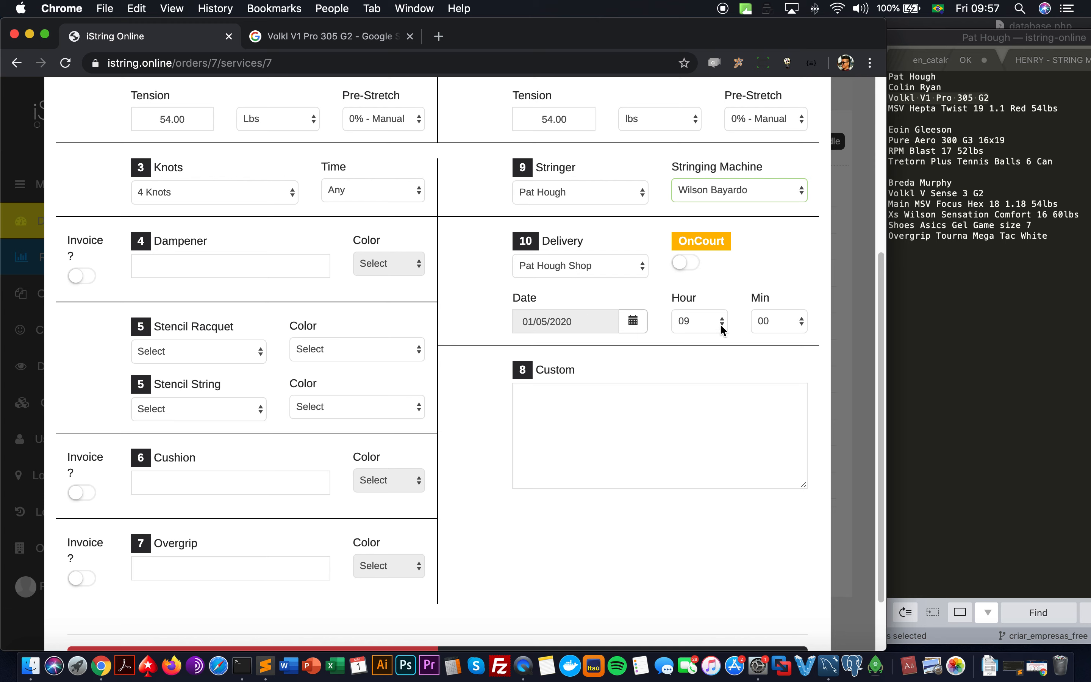
{"action": "scroll", "coordinate": [555, 369], "scroll_direction": "down", "scroll_amount": 3}
{"action": "left_click", "coordinate": [556, 359]}
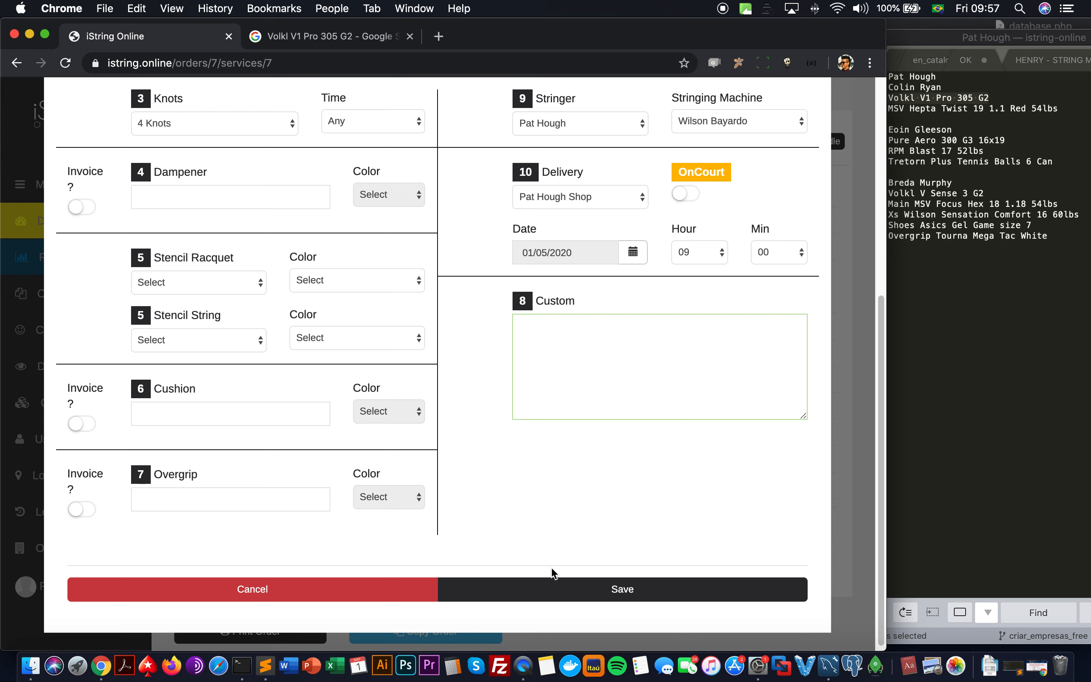
{"action": "left_click", "coordinate": [555, 589]}
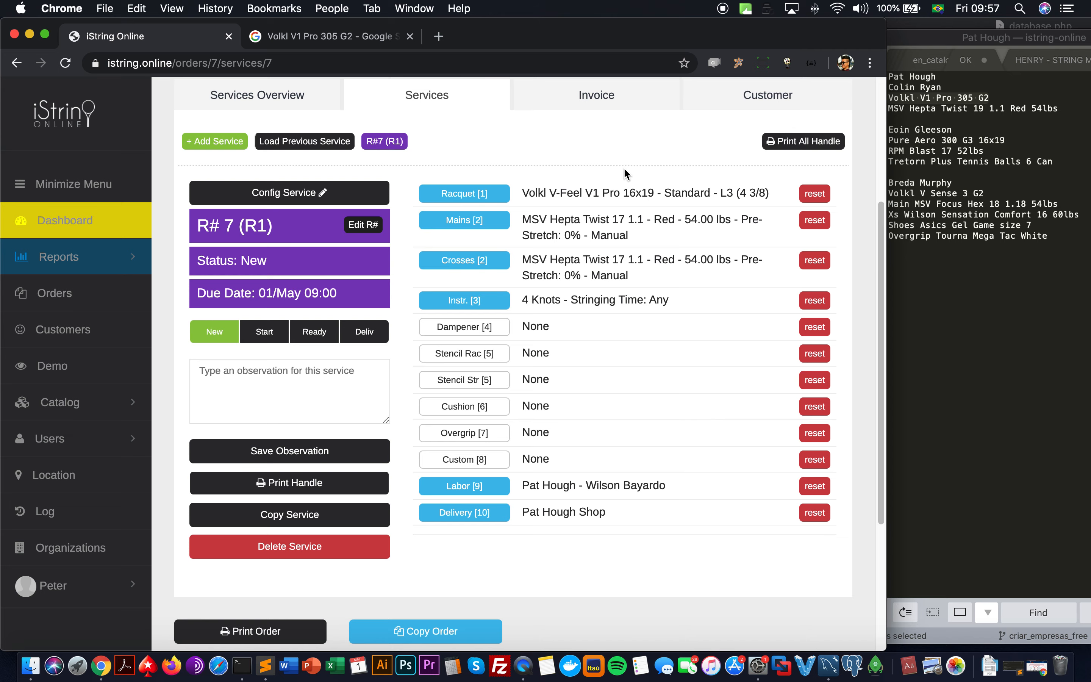
Step: Scroll to the top of Order #7 to review service R# 7 (R1), due 01/May 09:00
{"action": "scroll", "coordinate": [606, 181], "scroll_direction": "up", "scroll_amount": 5}
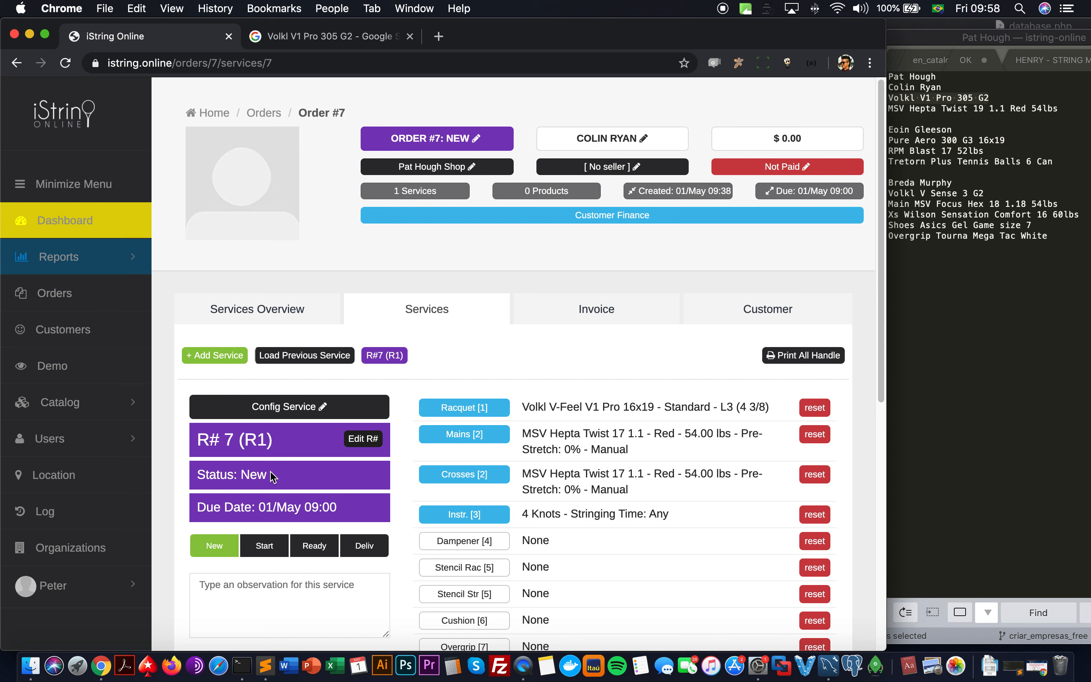
Step: Advance service R# 7 (R1) from New through In Progress to Ready
{"action": "left_click", "coordinate": [266, 551]}
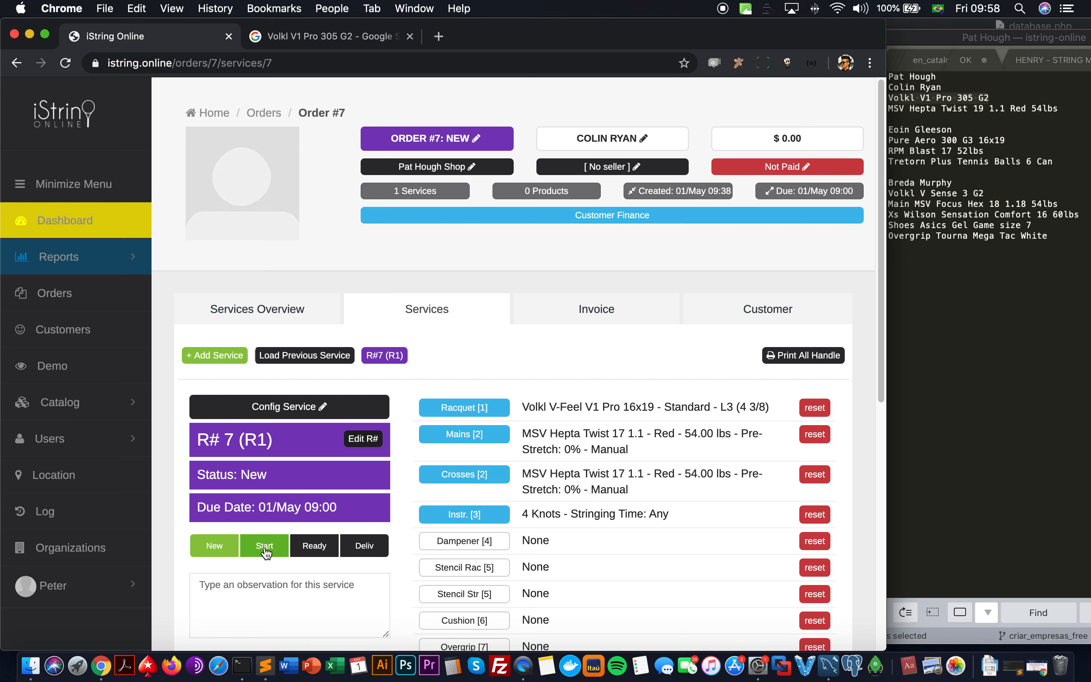
{"action": "left_click", "coordinate": [266, 552]}
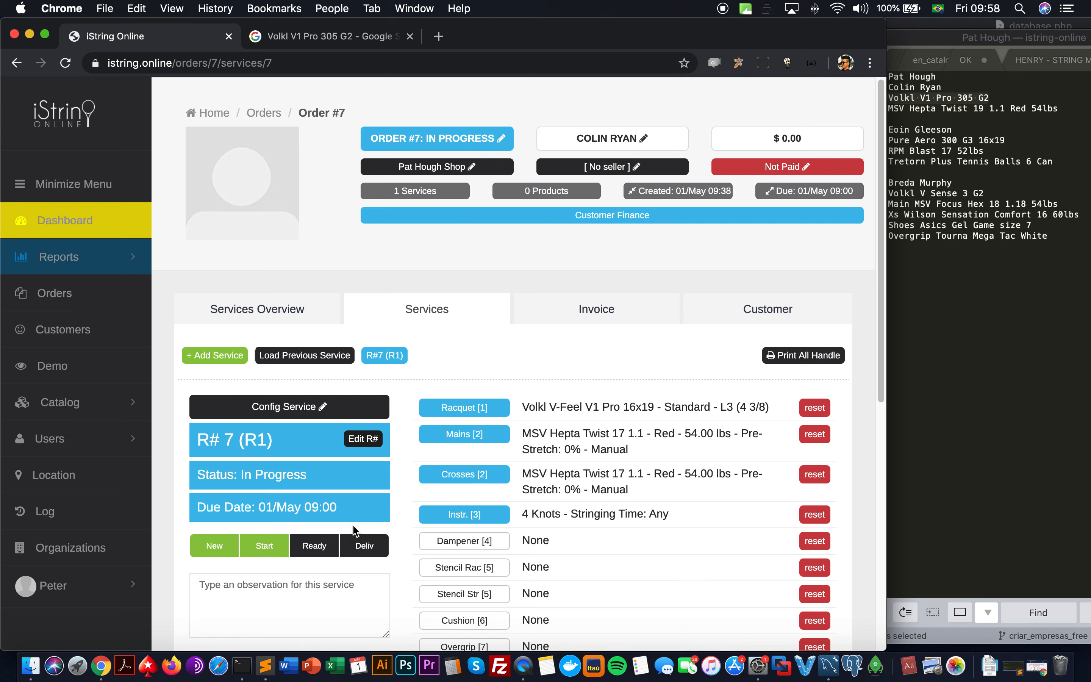
{"action": "left_click", "coordinate": [326, 545]}
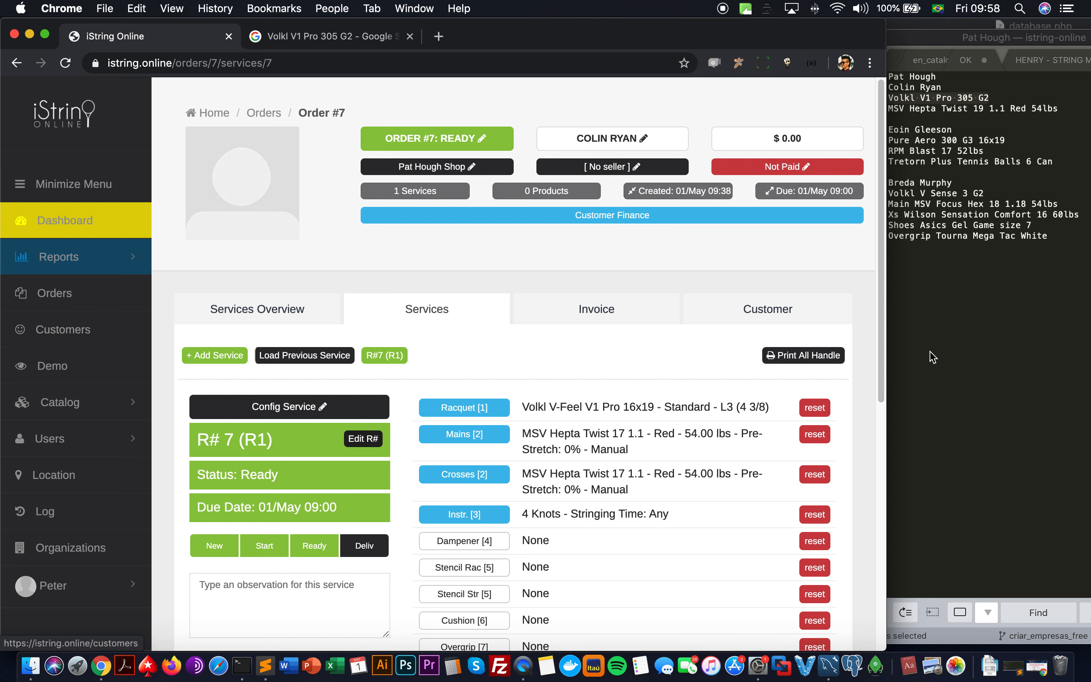
Step: Check the order notes, then go to the list of all orders
{"action": "left_click", "coordinate": [952, 333]}
{"action": "left_click", "coordinate": [109, 300]}
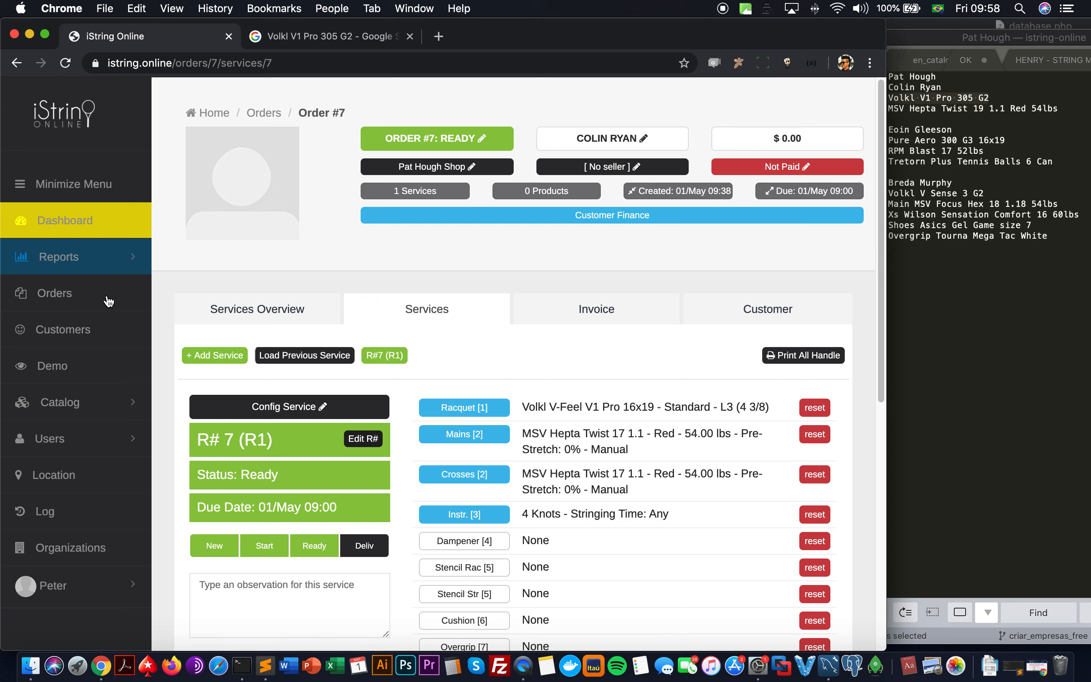
{"action": "left_click", "coordinate": [109, 301]}
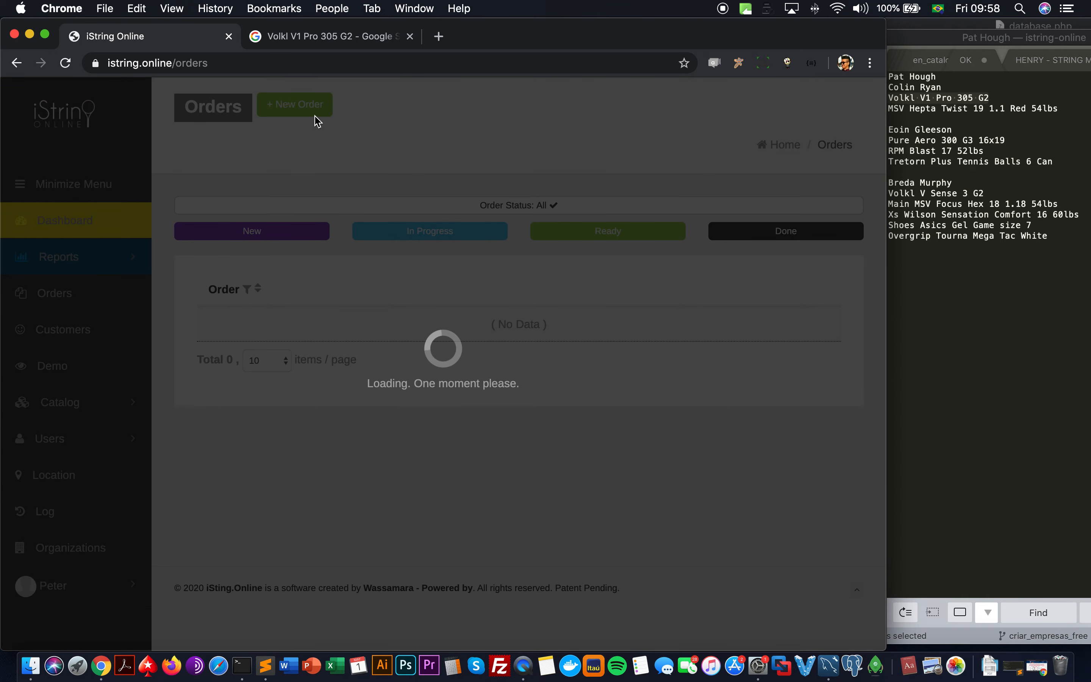
Step: Consult the order notes and start a new order, Order #8
{"action": "left_click", "coordinate": [926, 345]}
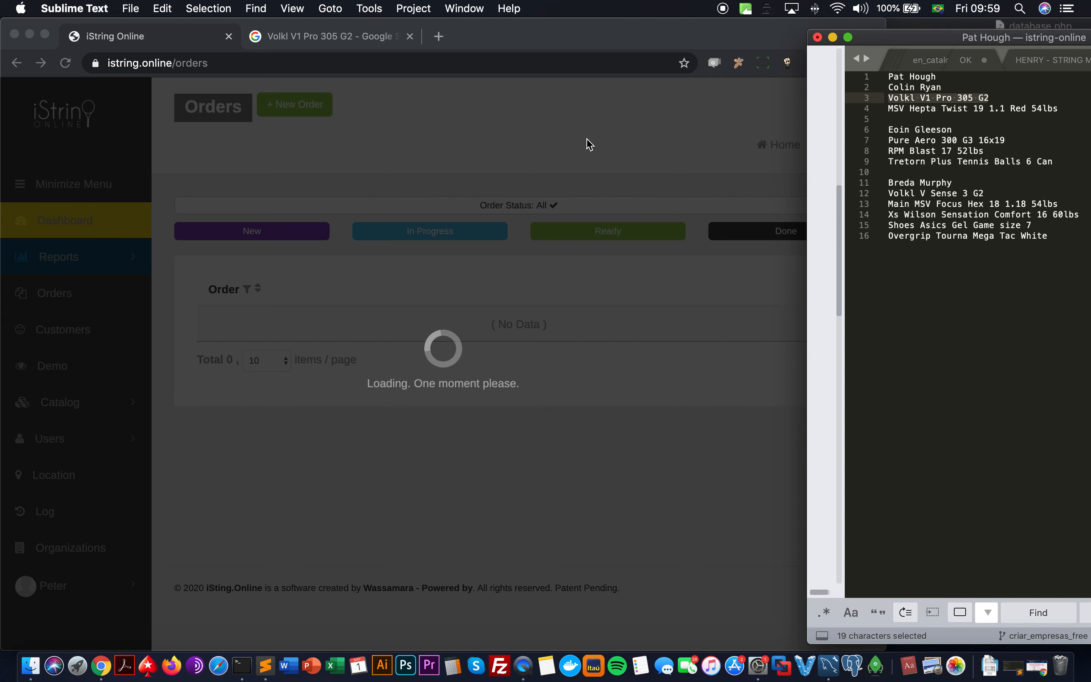
{"action": "left_click", "coordinate": [586, 63]}
{"action": "double_click", "coordinate": [586, 63]}
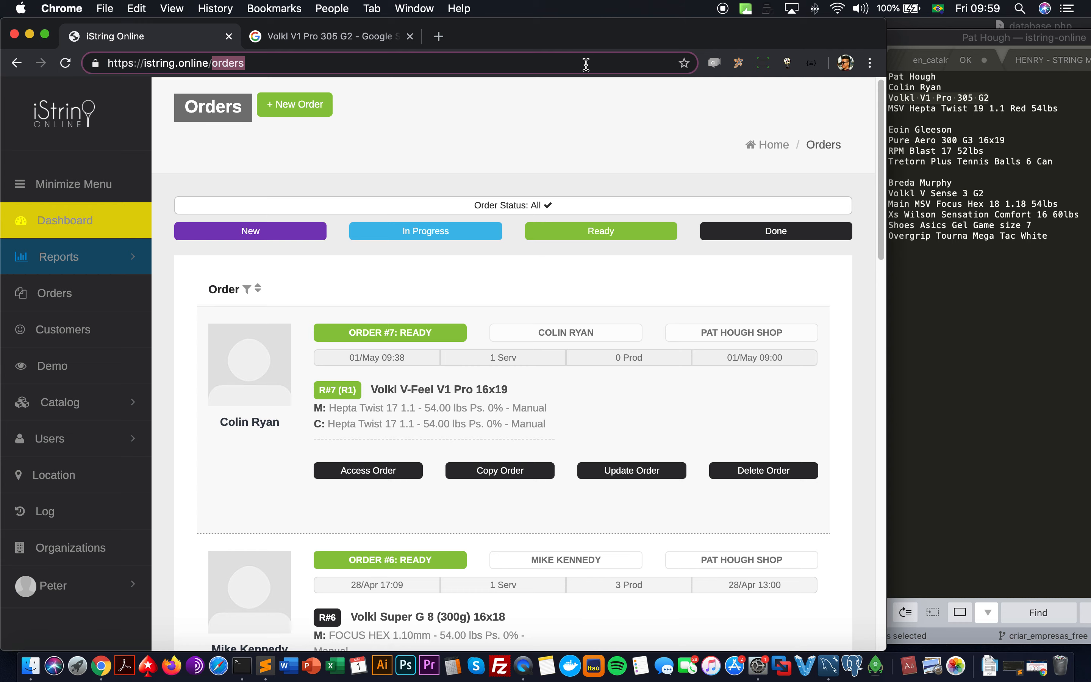
{"action": "left_click", "coordinate": [292, 107]}
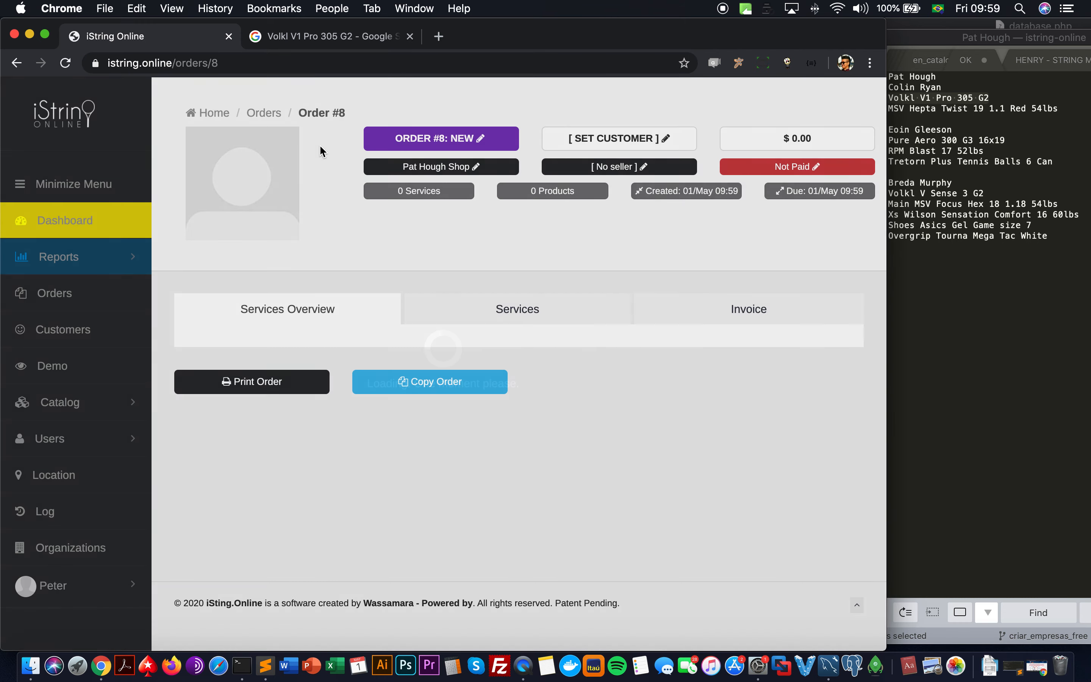
Step: Search for the customer, then create a new male customer record with first and last name
{"action": "left_click", "coordinate": [587, 146]}
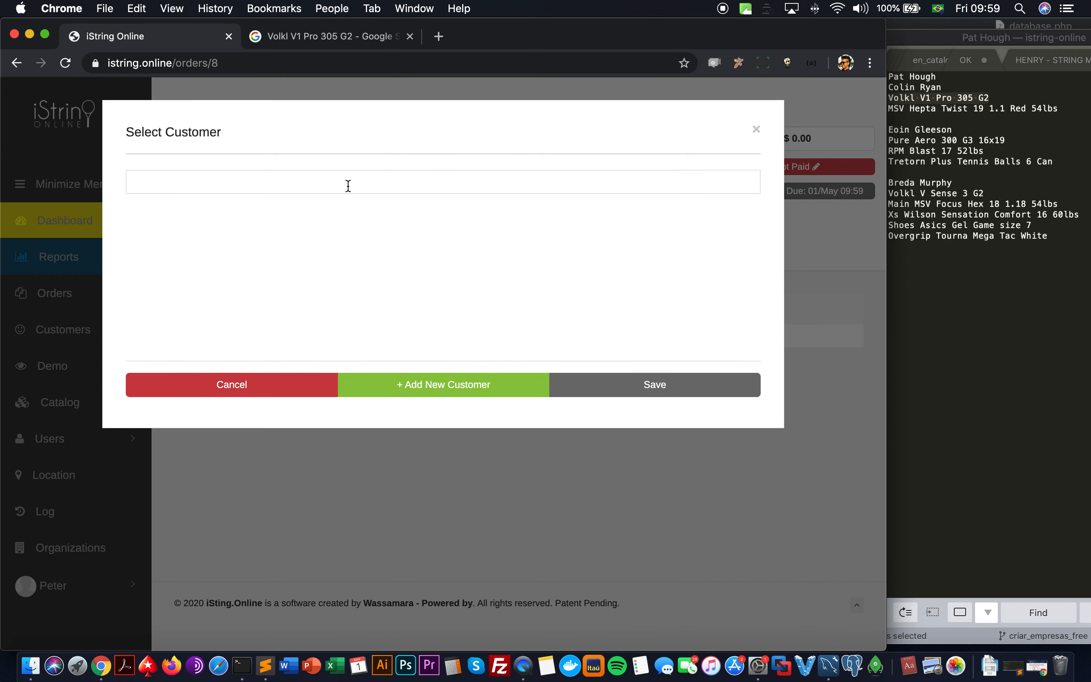
{"action": "left_click", "coordinate": [348, 186]}
{"action": "type", "text": "eoin"}
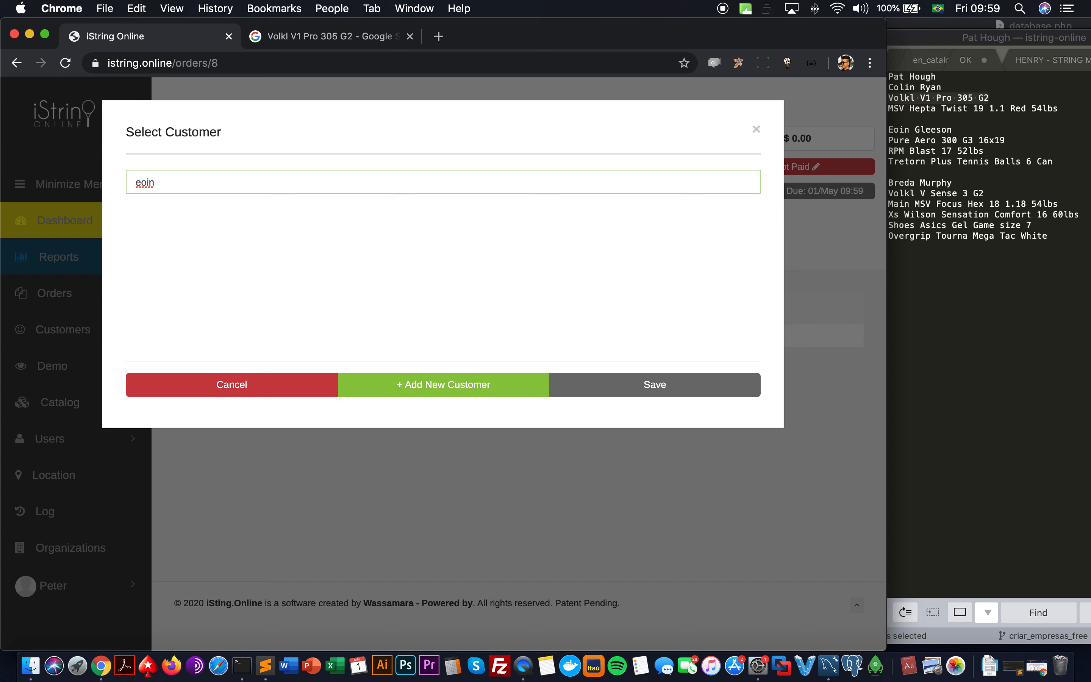
{"action": "left_click", "coordinate": [357, 388]}
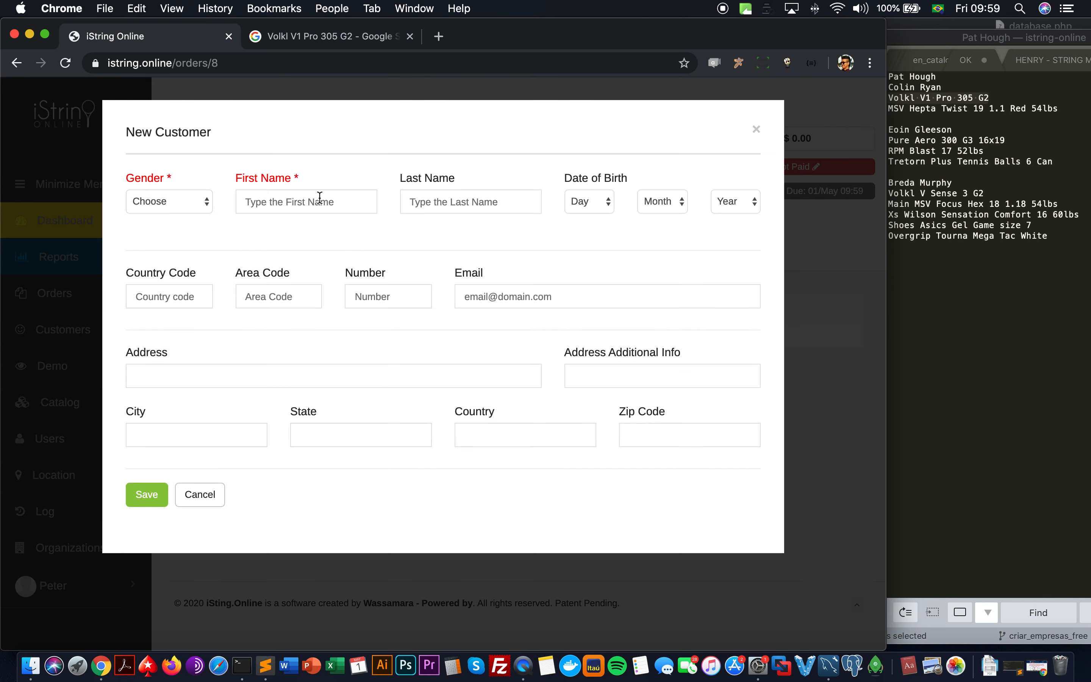
{"action": "left_click", "coordinate": [176, 204]}
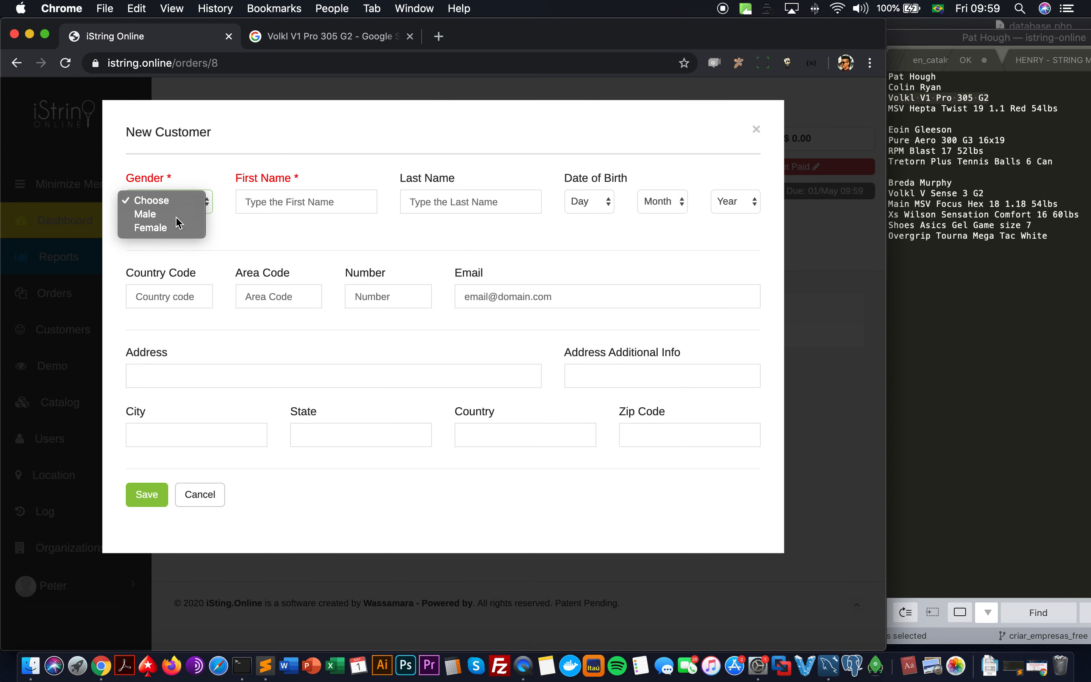
{"action": "left_click", "coordinate": [173, 214]}
{"action": "left_click", "coordinate": [293, 202]}
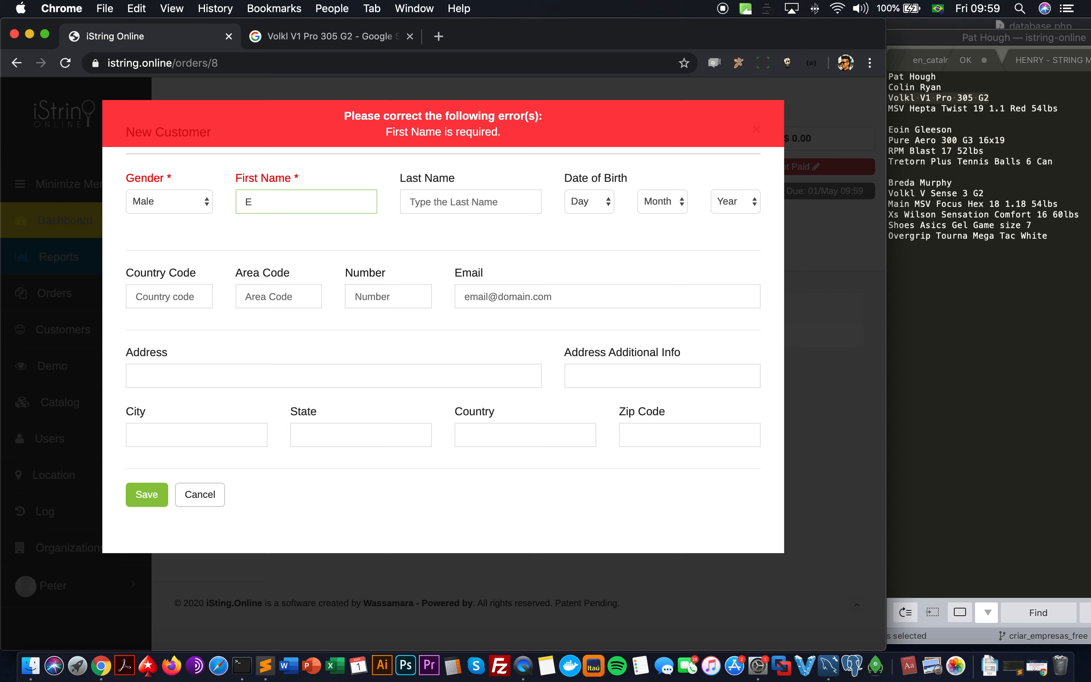
{"action": "key", "text": "Tab"}
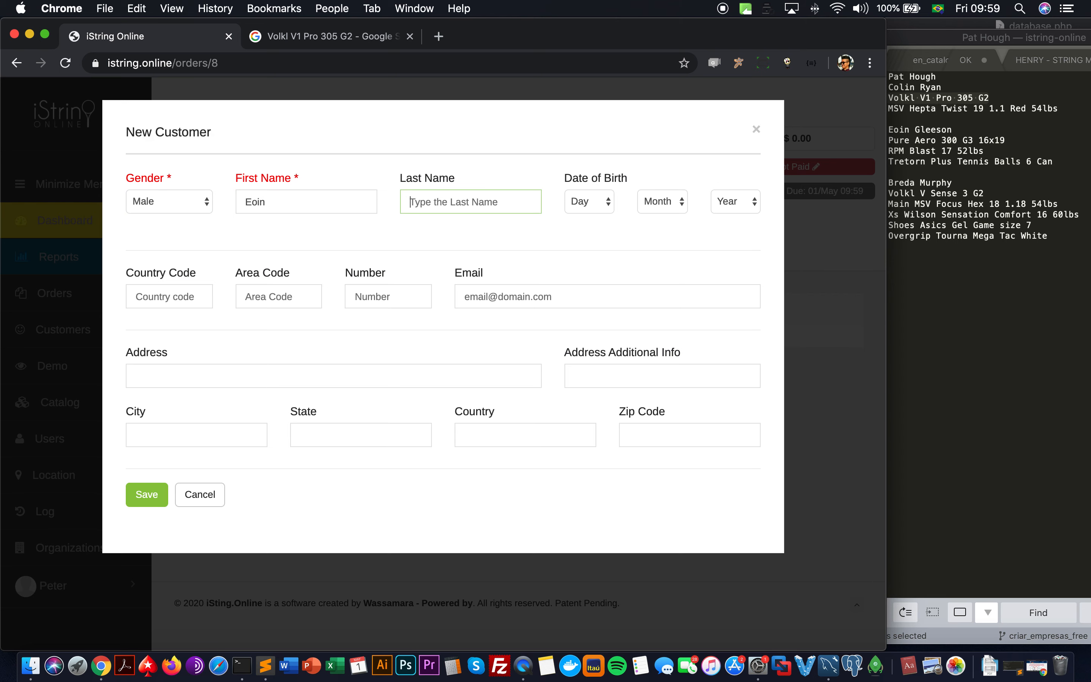
{"action": "left_click", "coordinate": [143, 506]}
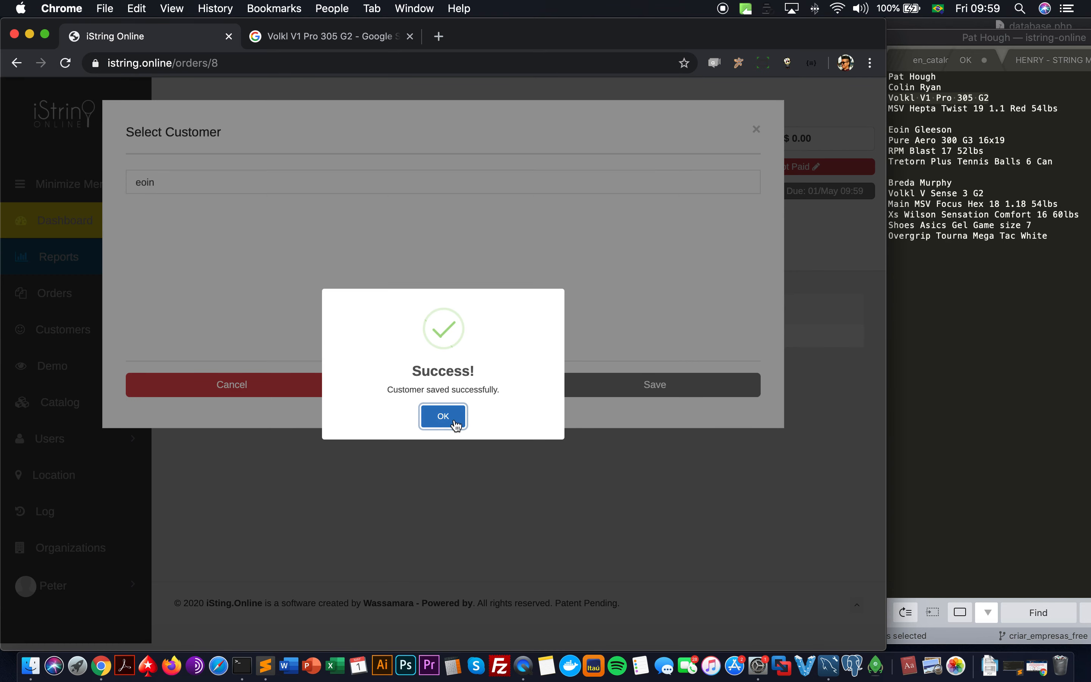
{"action": "left_click", "coordinate": [457, 428]}
Step: Select the newly created customer and assign them to Order #8
{"action": "left_click", "coordinate": [437, 180]}
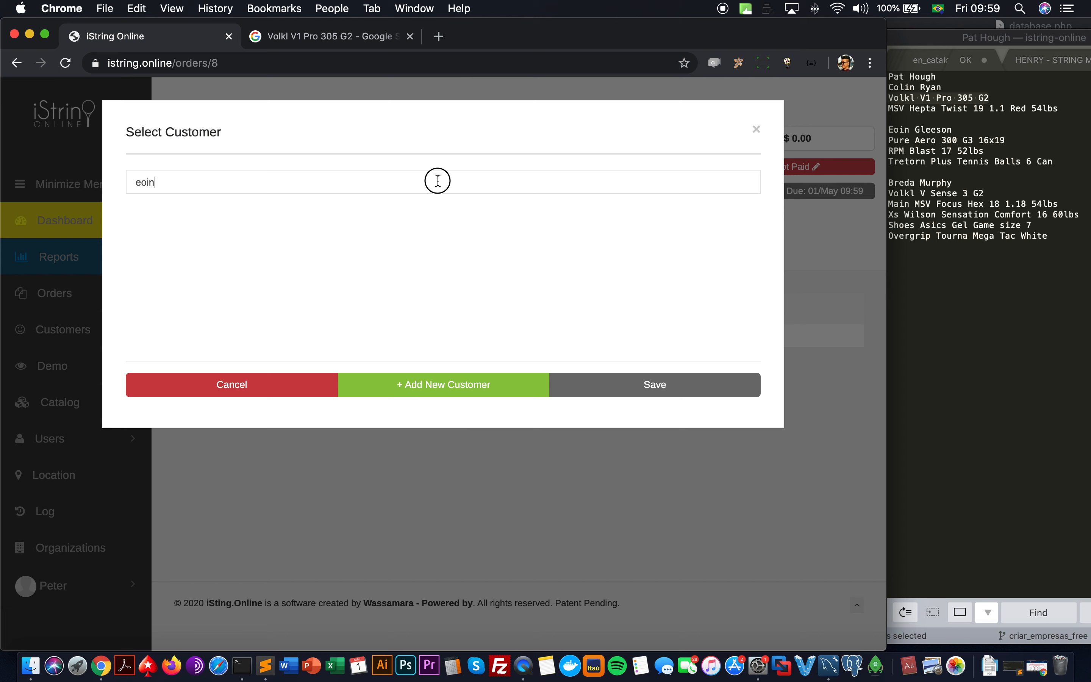
{"action": "key", "text": "BackSpace"}
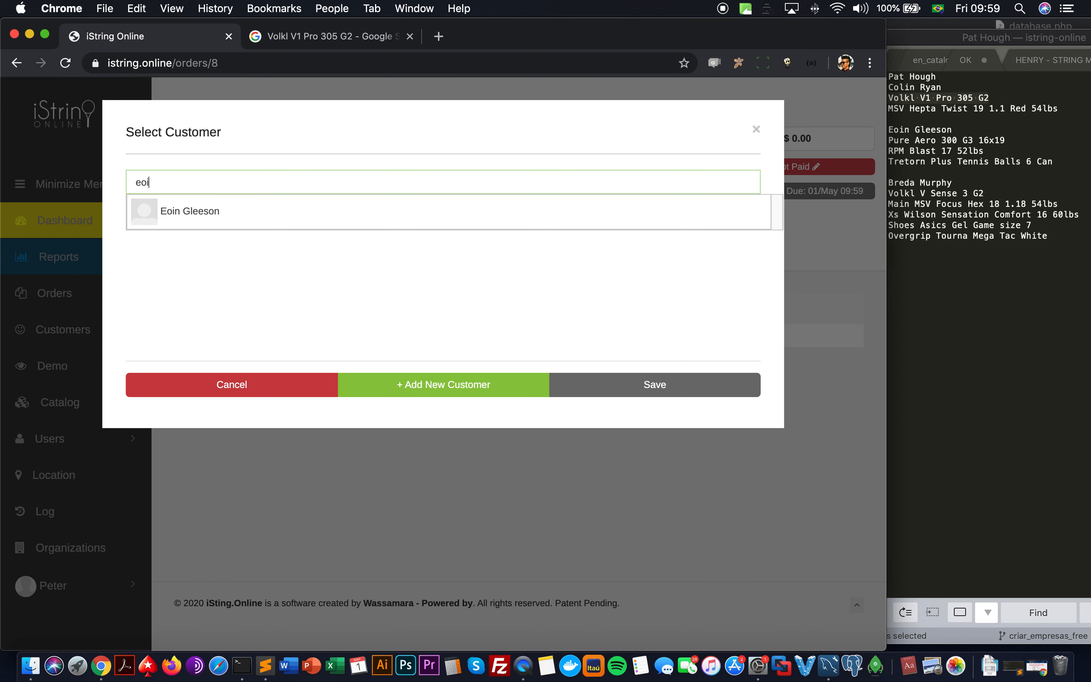
{"action": "left_click", "coordinate": [403, 216]}
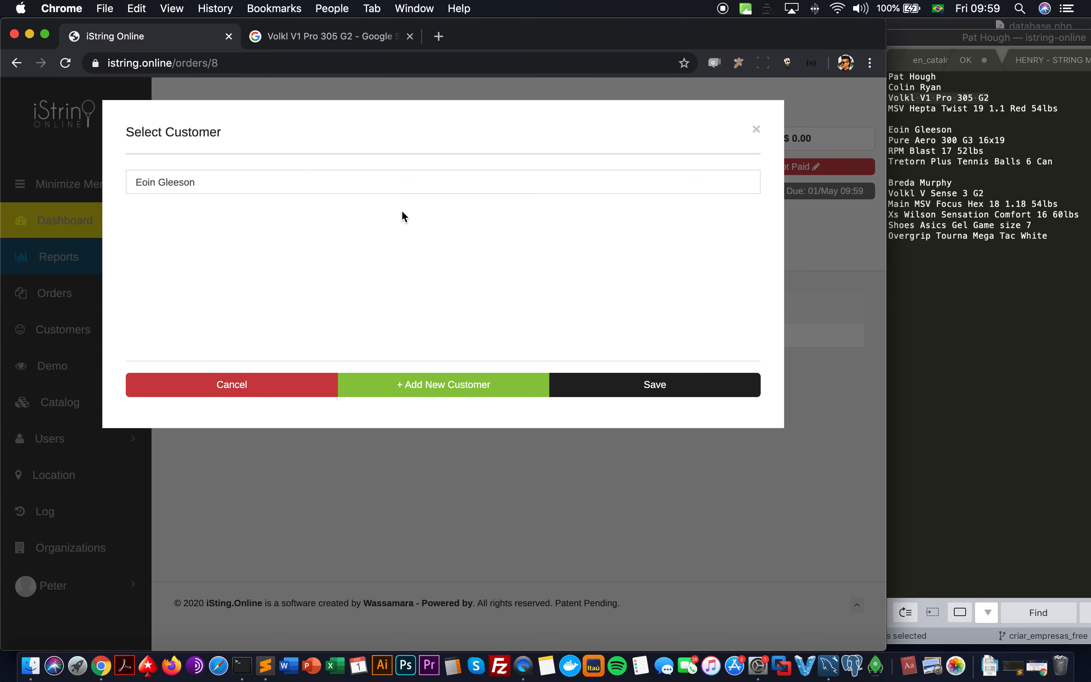
{"action": "left_click", "coordinate": [603, 388]}
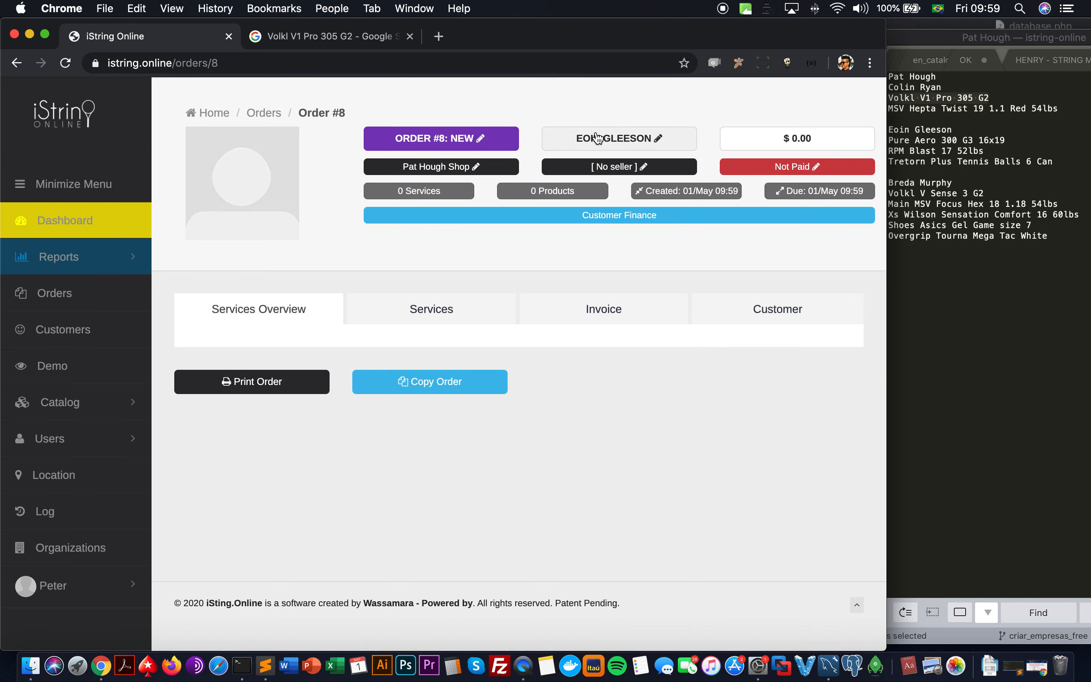
Step: On Order #8's Services page, find no previous services, then add new service R# 8
{"action": "left_click", "coordinate": [397, 310]}
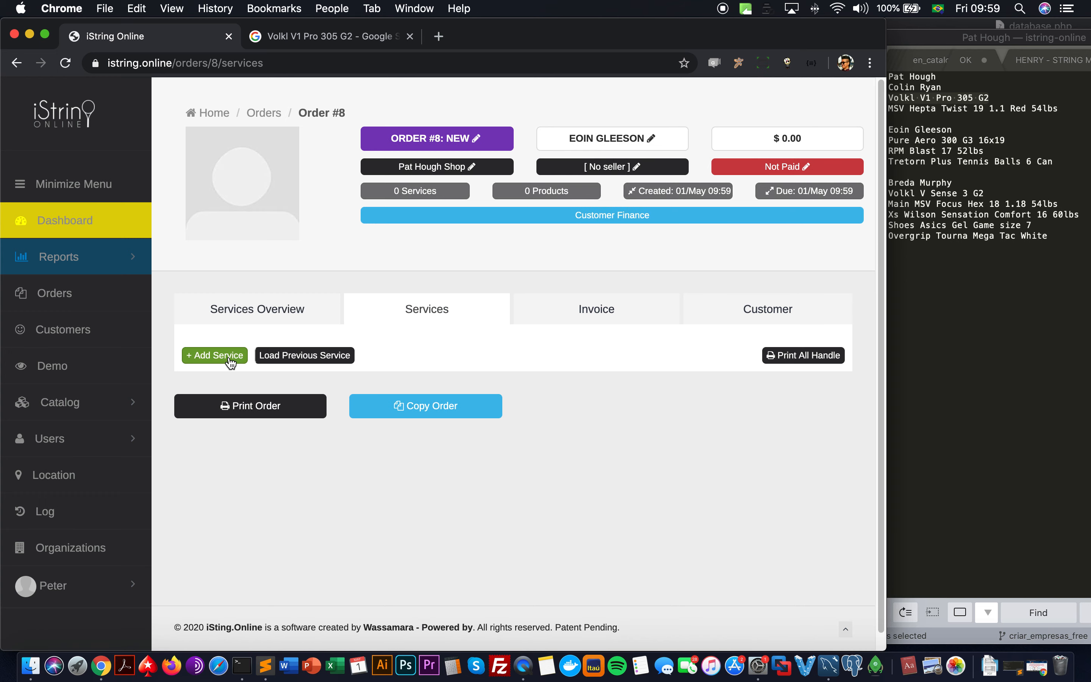
{"action": "left_click", "coordinate": [277, 361]}
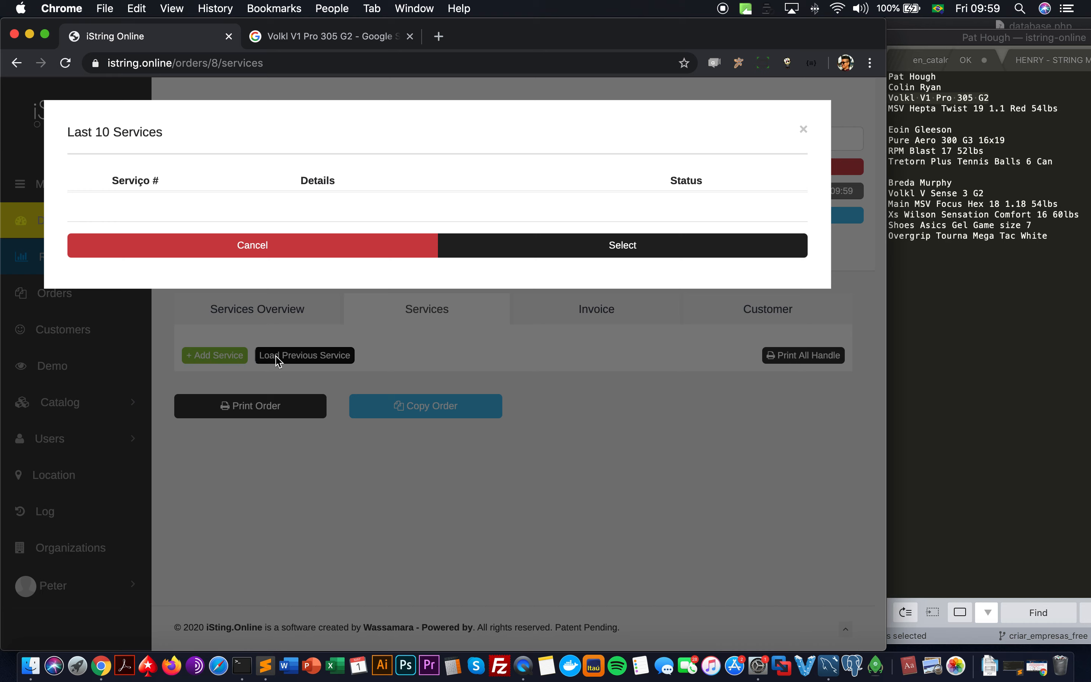
{"action": "left_click", "coordinate": [314, 239]}
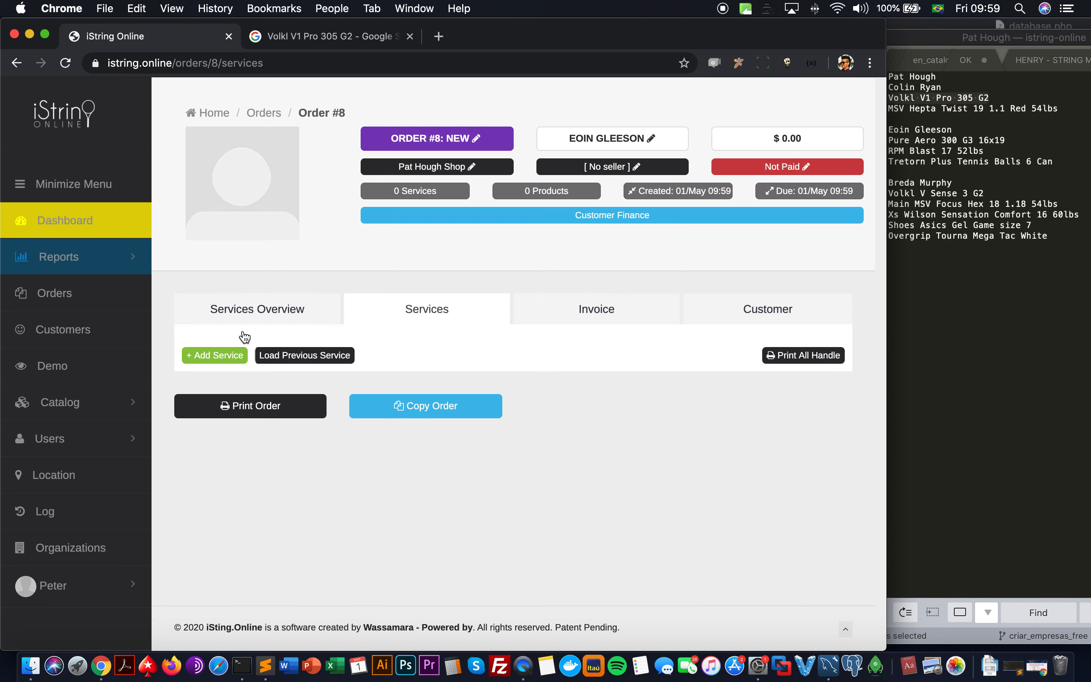
{"action": "left_click", "coordinate": [220, 354]}
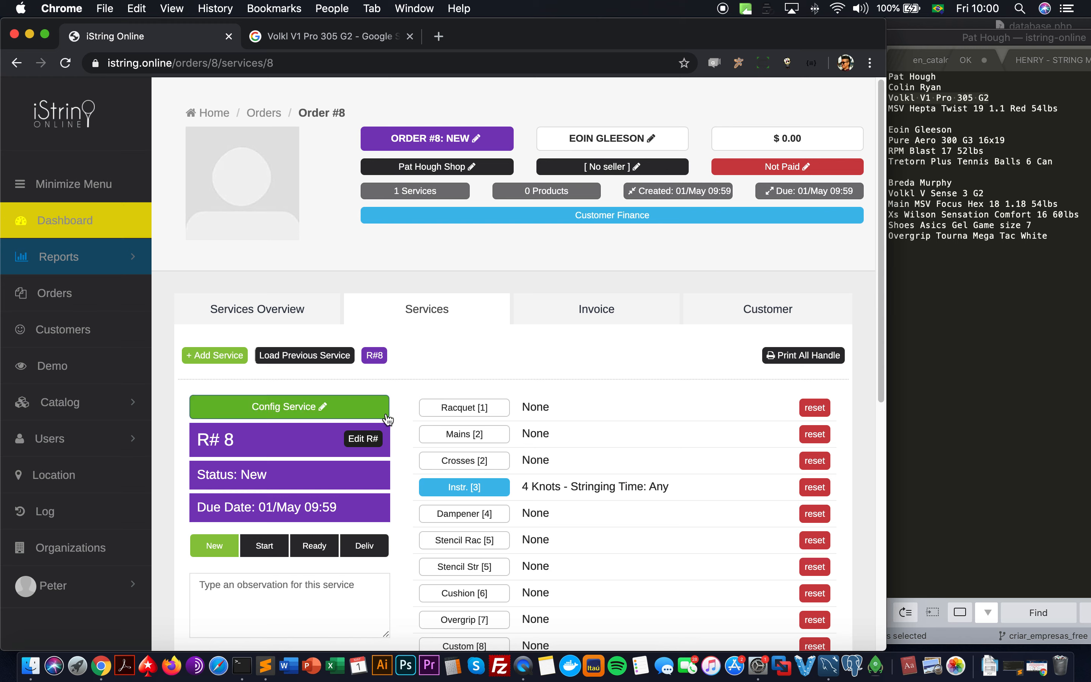
Step: Search 'pure aero' and choose Babolat Pure Aero 16x19 as the service's racquet
{"action": "left_click", "coordinate": [442, 419]}
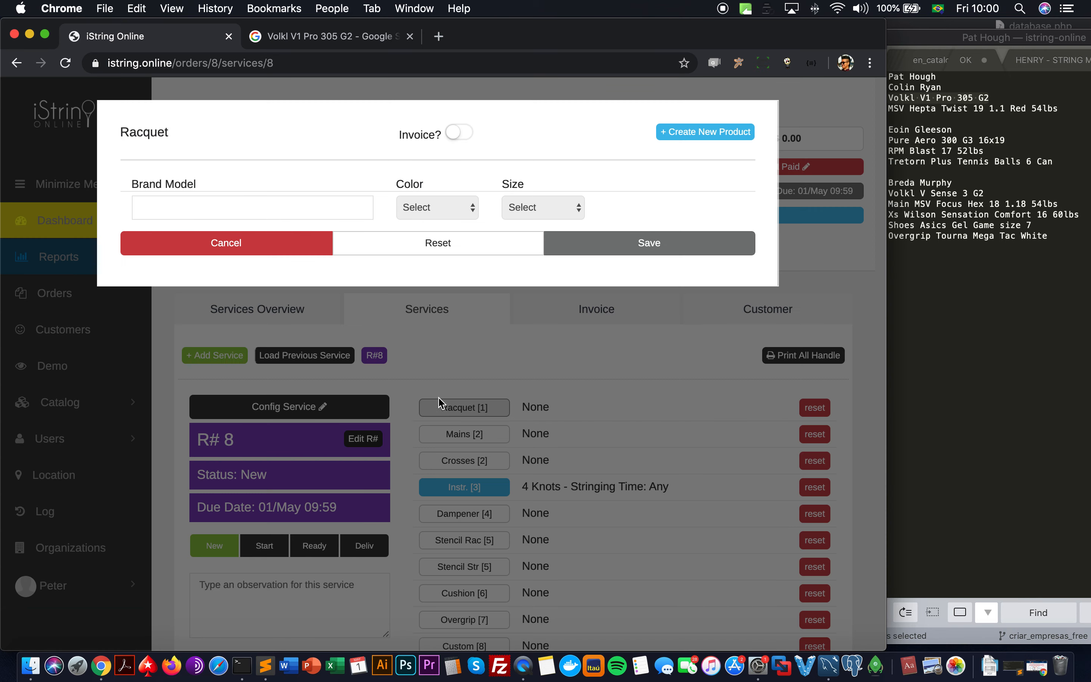
{"action": "left_click", "coordinate": [329, 205]}
{"action": "type", "text": "pu"}
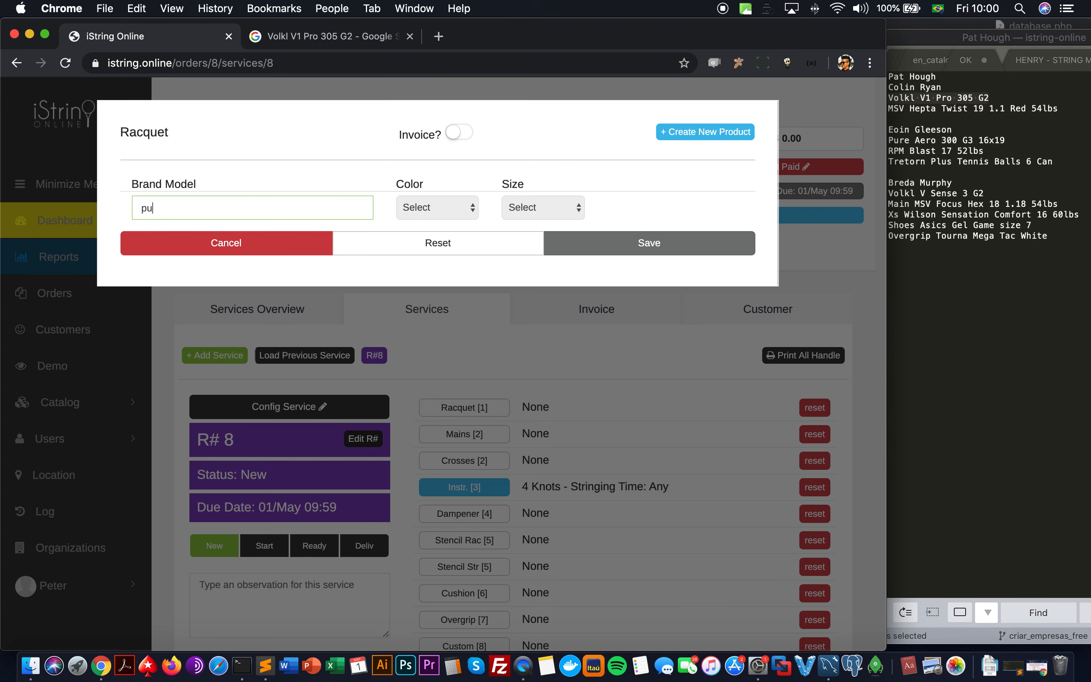
{"action": "type", "text": "re aero"}
{"action": "type", "text": "g3"}
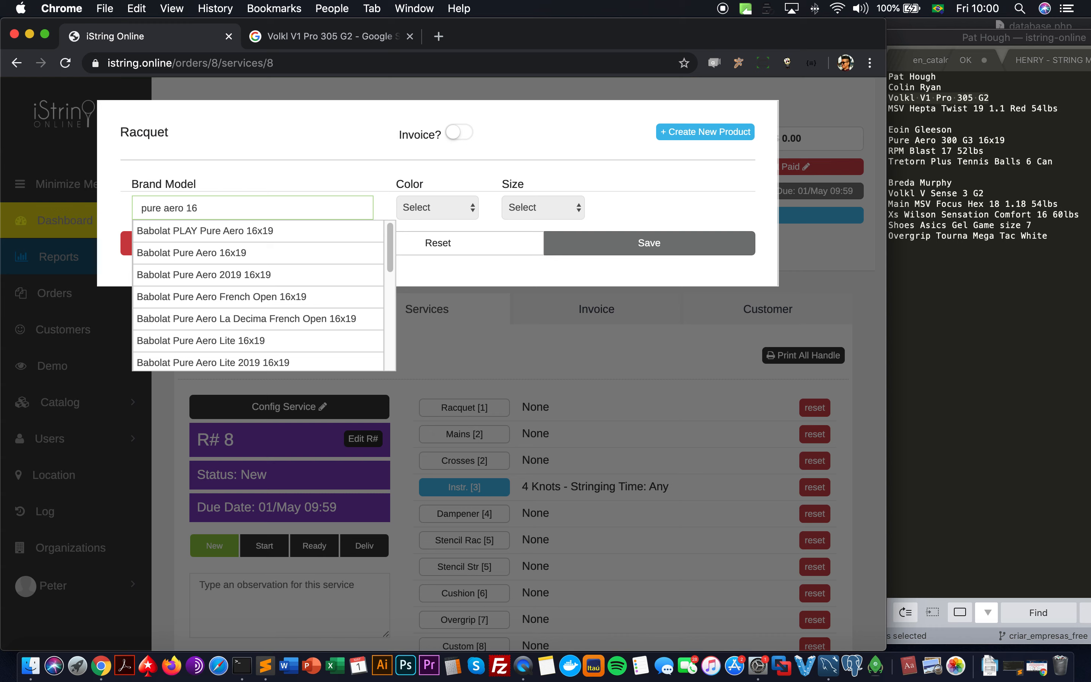
{"action": "scroll", "coordinate": [355, 275], "scroll_direction": "down", "scroll_amount": 5}
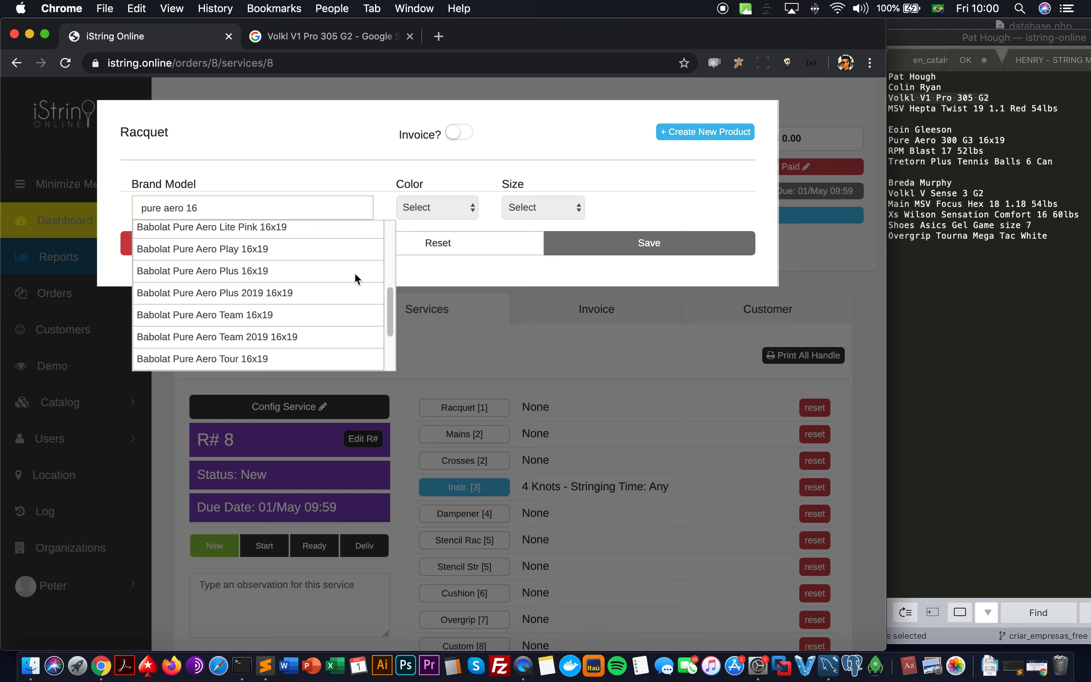
{"action": "scroll", "coordinate": [355, 276], "scroll_direction": "down", "scroll_amount": 3}
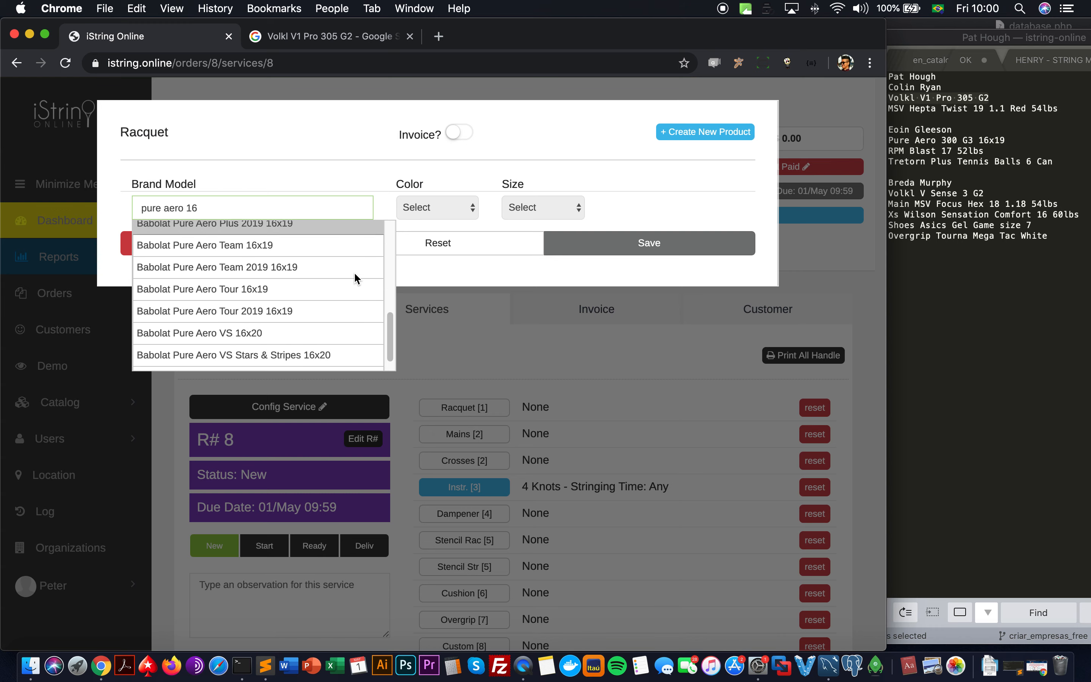
{"action": "scroll", "coordinate": [356, 275], "scroll_direction": "up", "scroll_amount": 8}
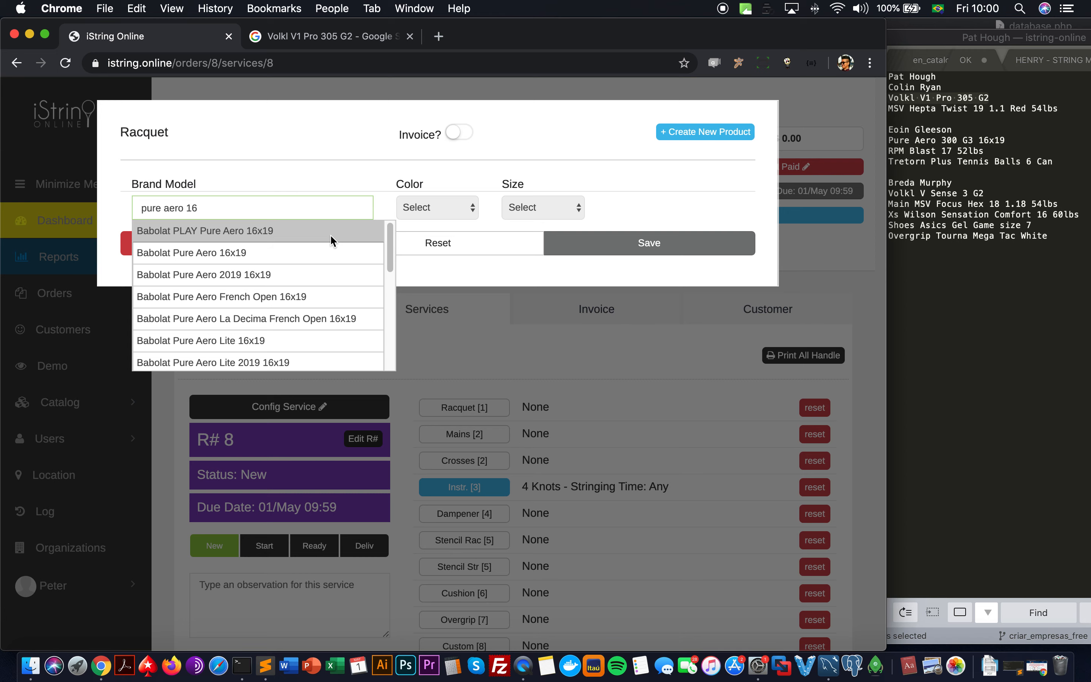
{"action": "left_click", "coordinate": [315, 253]}
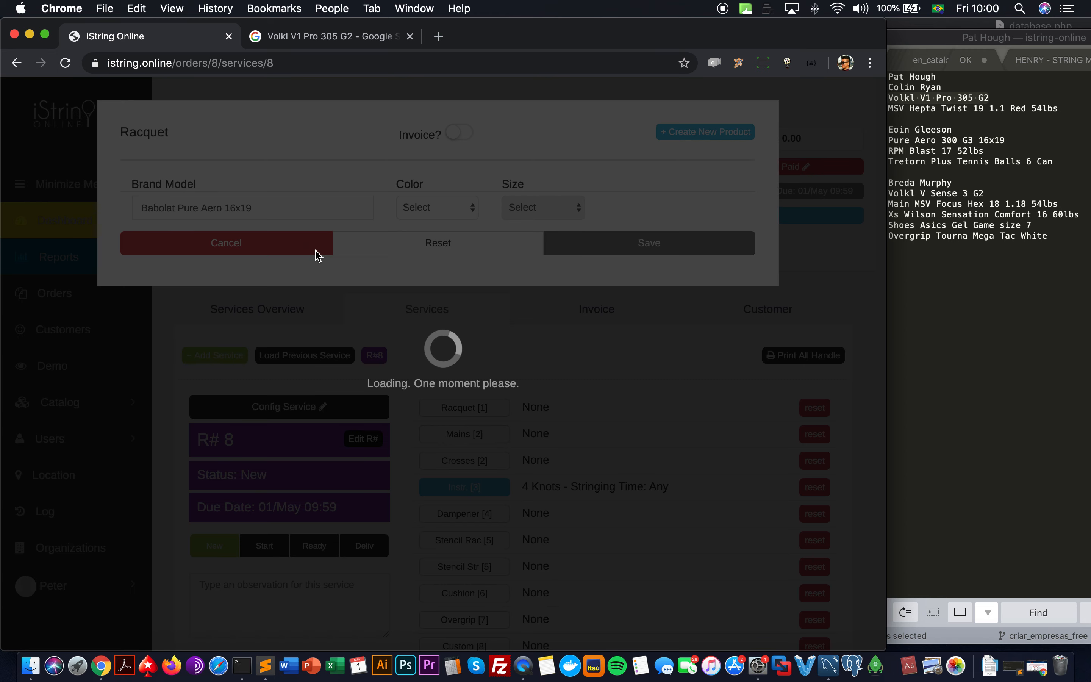
Step: Set the racquet colour to Standard and grip size to L3 (4 3/8), and save
{"action": "left_click", "coordinate": [432, 207]}
{"action": "left_click", "coordinate": [431, 221]}
{"action": "left_click", "coordinate": [522, 208]}
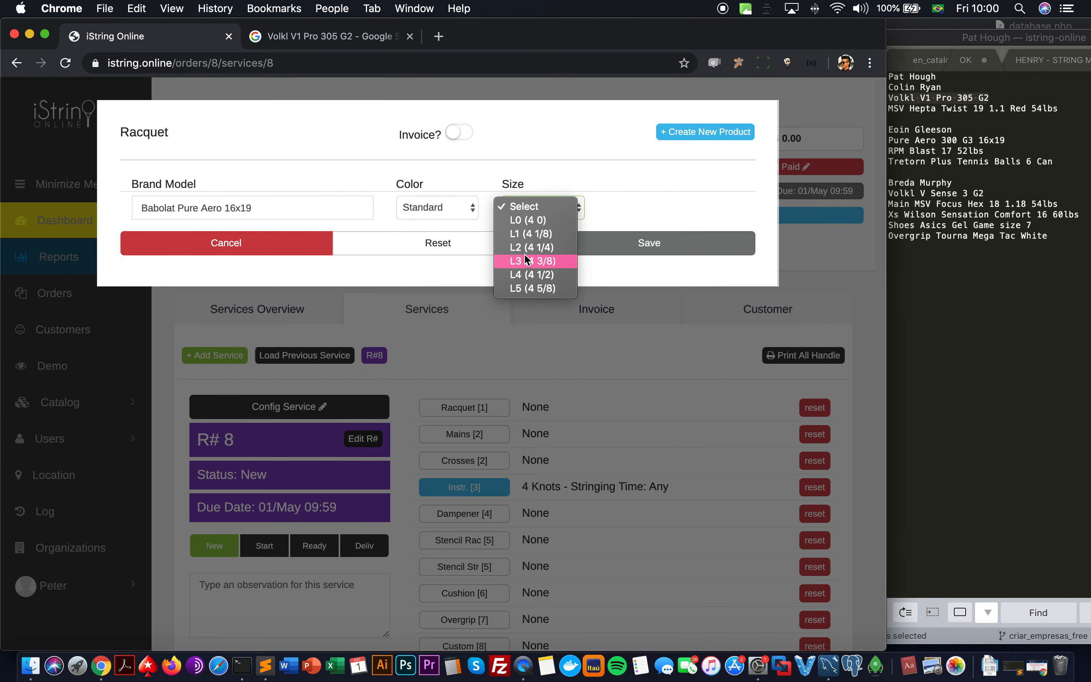
{"action": "left_click", "coordinate": [532, 261]}
{"action": "left_click", "coordinate": [580, 250]}
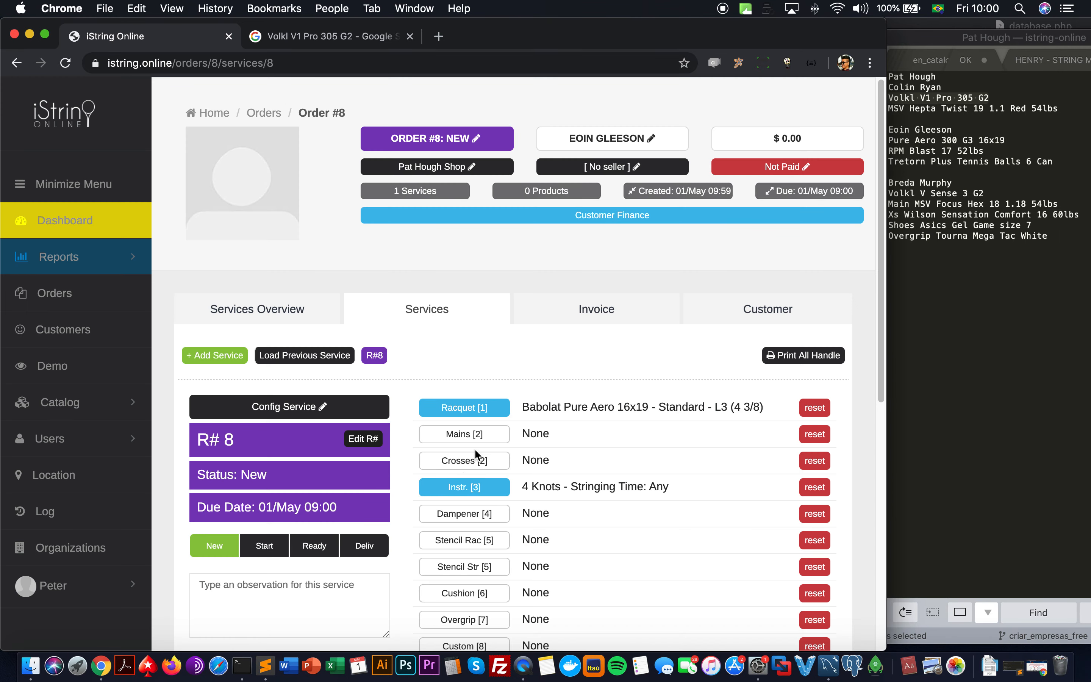
{"action": "left_click", "coordinate": [478, 436]}
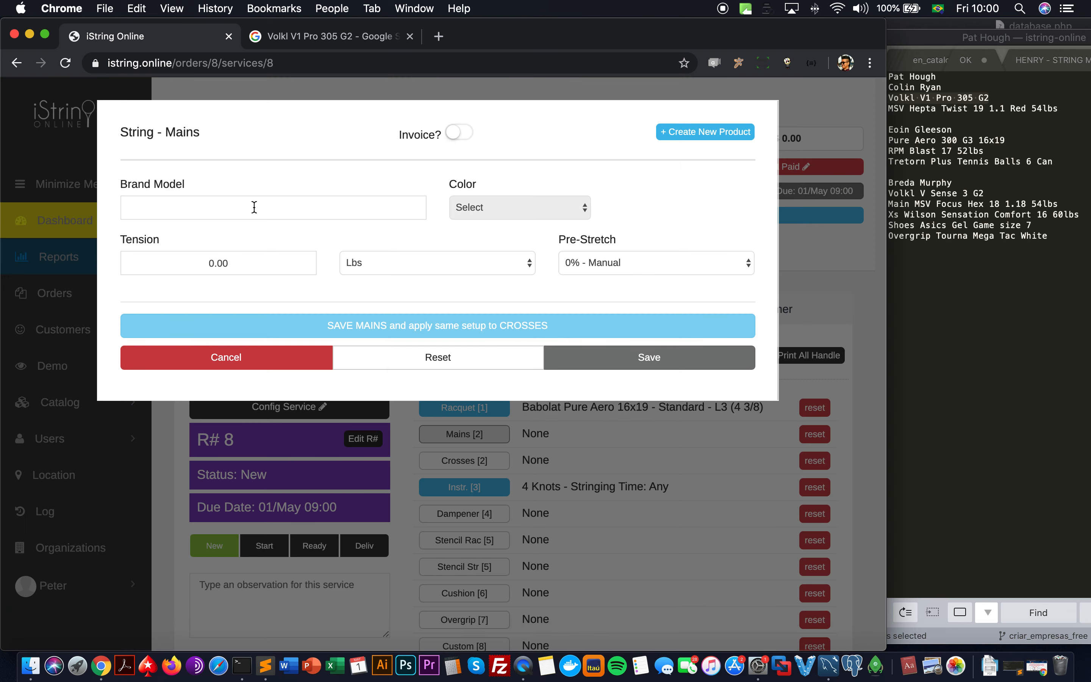
Step: Choose Babolat RPM Blast 17 in Black as the mains string
{"action": "left_click", "coordinate": [254, 207]}
{"action": "type", "text": "rpm blast"}
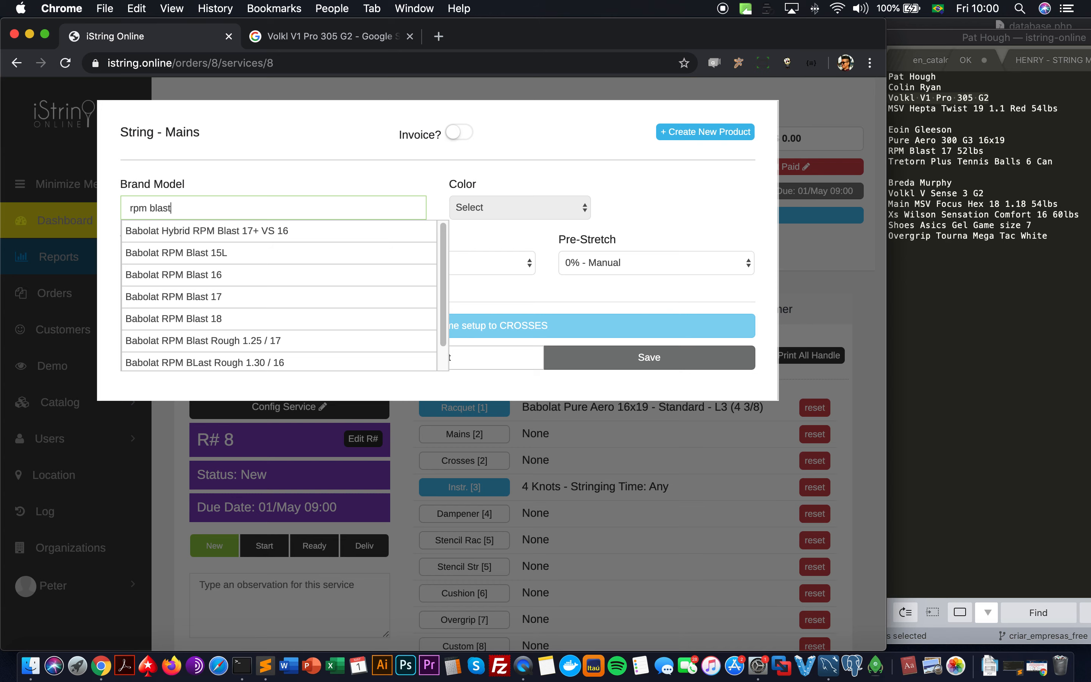
{"action": "left_click", "coordinate": [257, 299]}
{"action": "left_click", "coordinate": [540, 211]}
{"action": "left_click", "coordinate": [541, 221]}
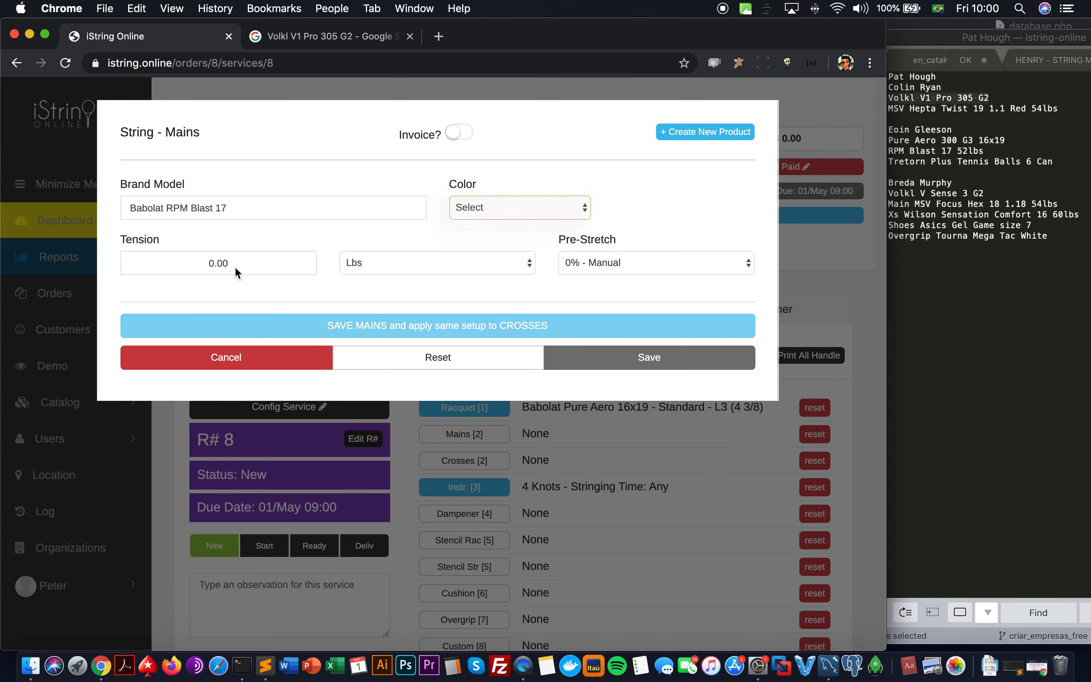
Step: Set mains tension to 52 lbs, copy the setup to crosses, save, and review the service
{"action": "left_click", "coordinate": [236, 267]}
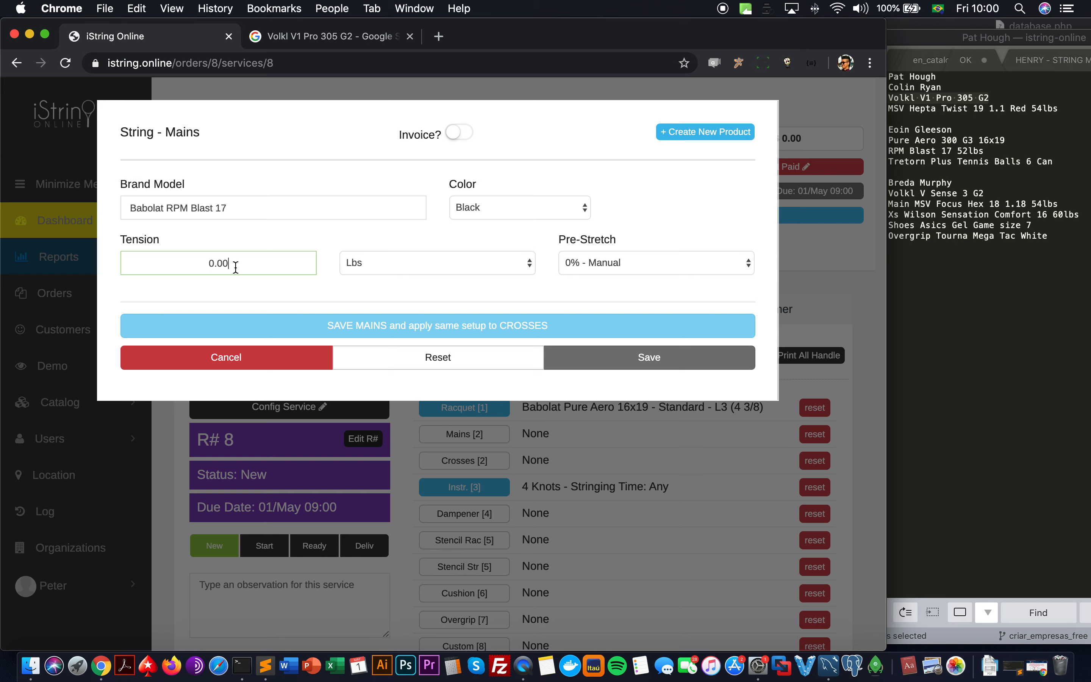
{"action": "type", "text": "5200"}
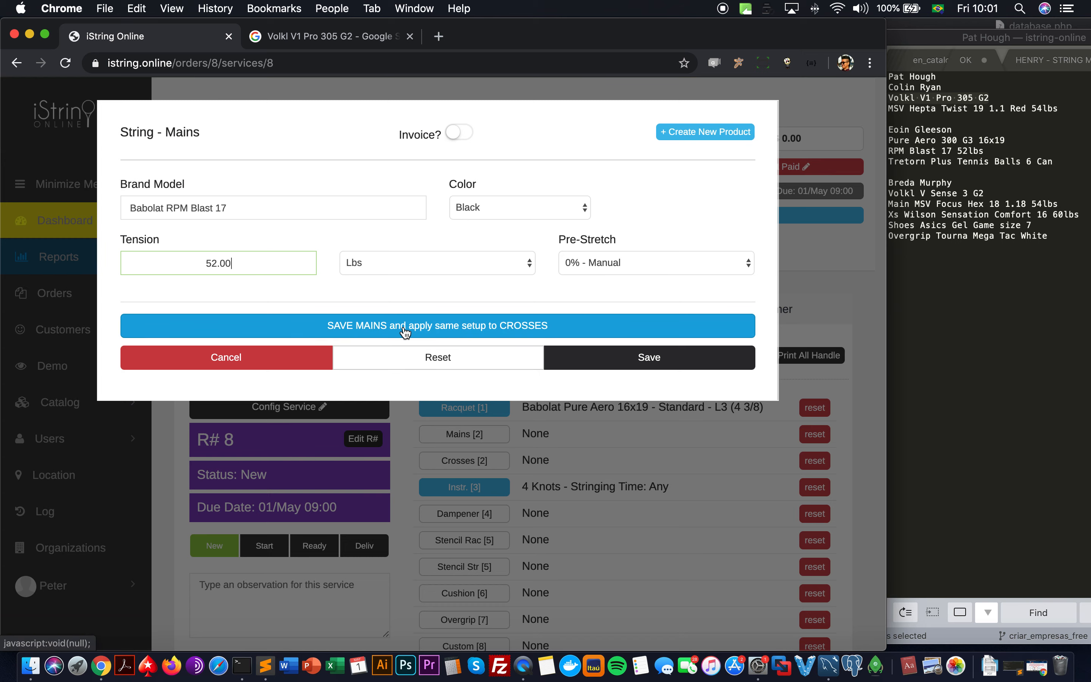
{"action": "left_click", "coordinate": [491, 333]}
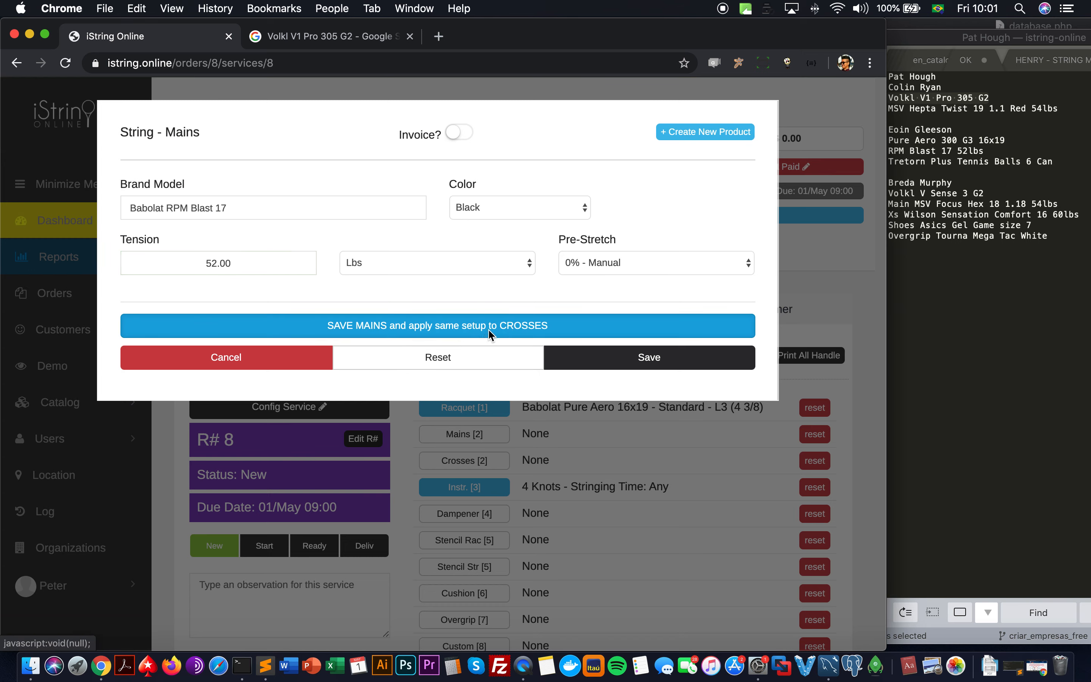
{"action": "left_click", "coordinate": [461, 420]}
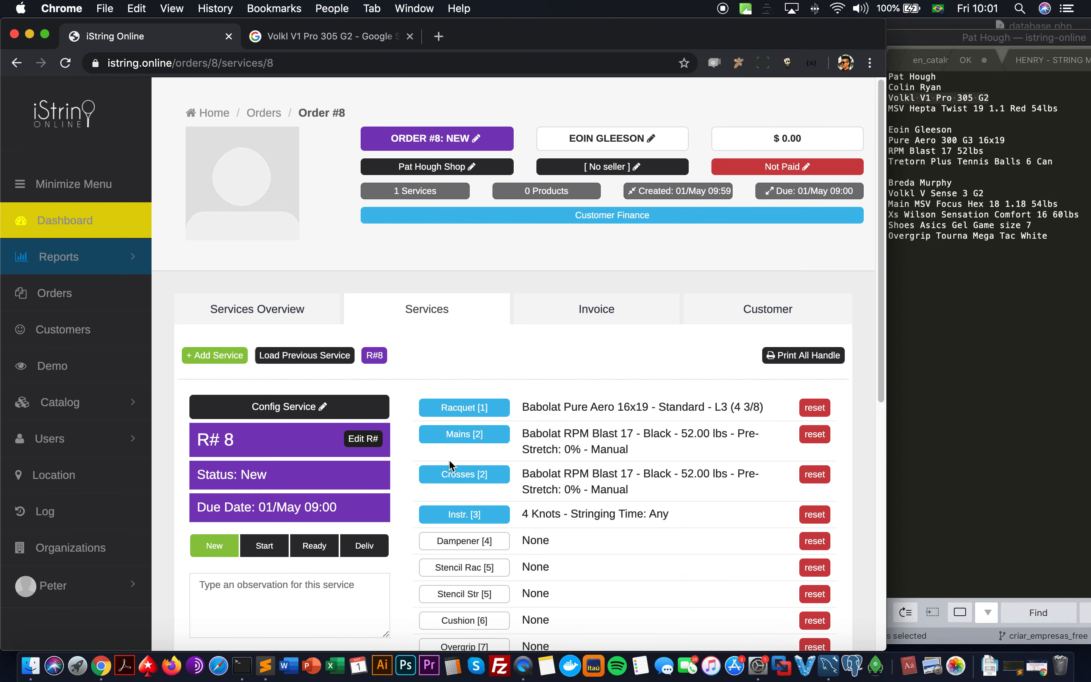
{"action": "scroll", "coordinate": [449, 460], "scroll_direction": "down", "scroll_amount": 5}
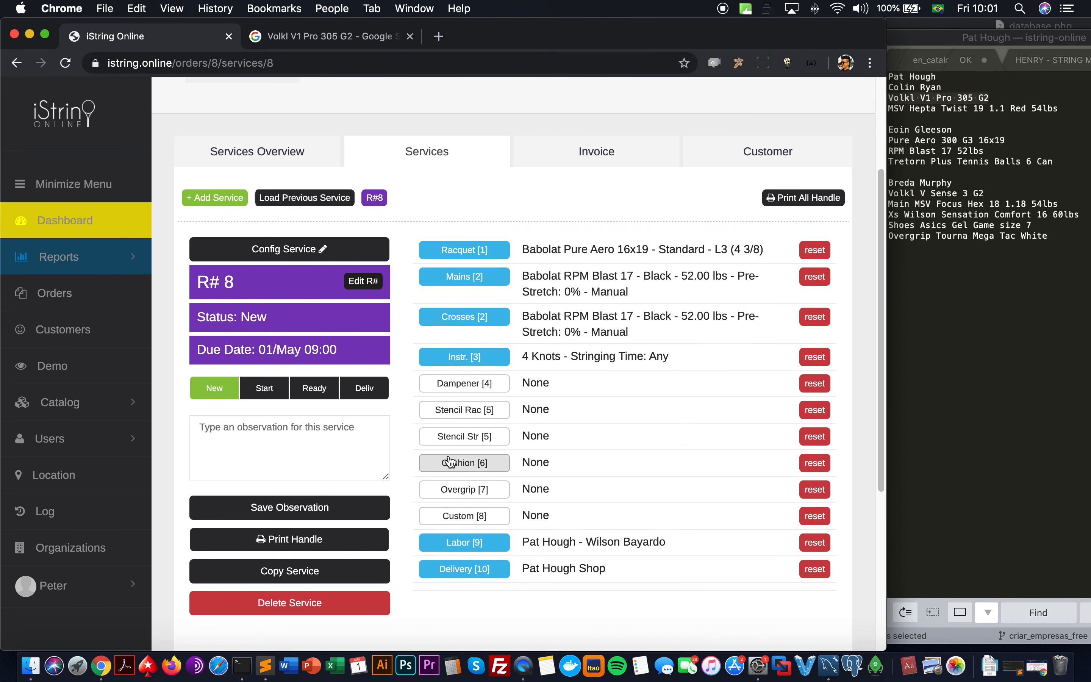
{"action": "scroll", "coordinate": [449, 461], "scroll_direction": "up", "scroll_amount": 4}
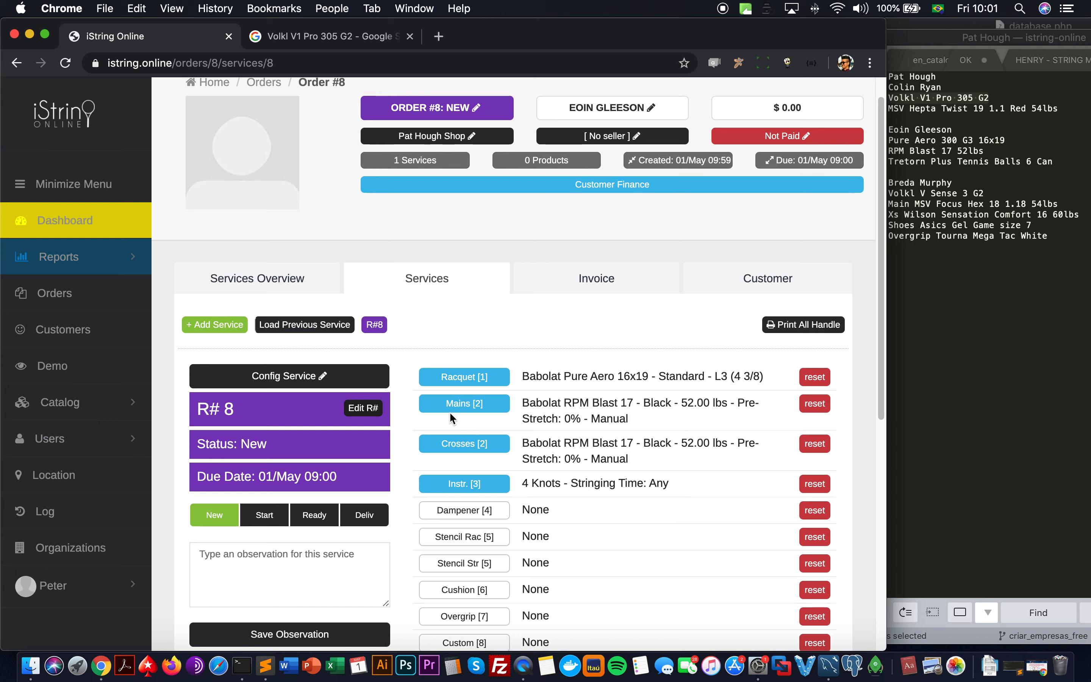
{"action": "scroll", "coordinate": [449, 411], "scroll_direction": "down", "scroll_amount": 2}
{"action": "scroll", "coordinate": [446, 419], "scroll_direction": "down", "scroll_amount": 2}
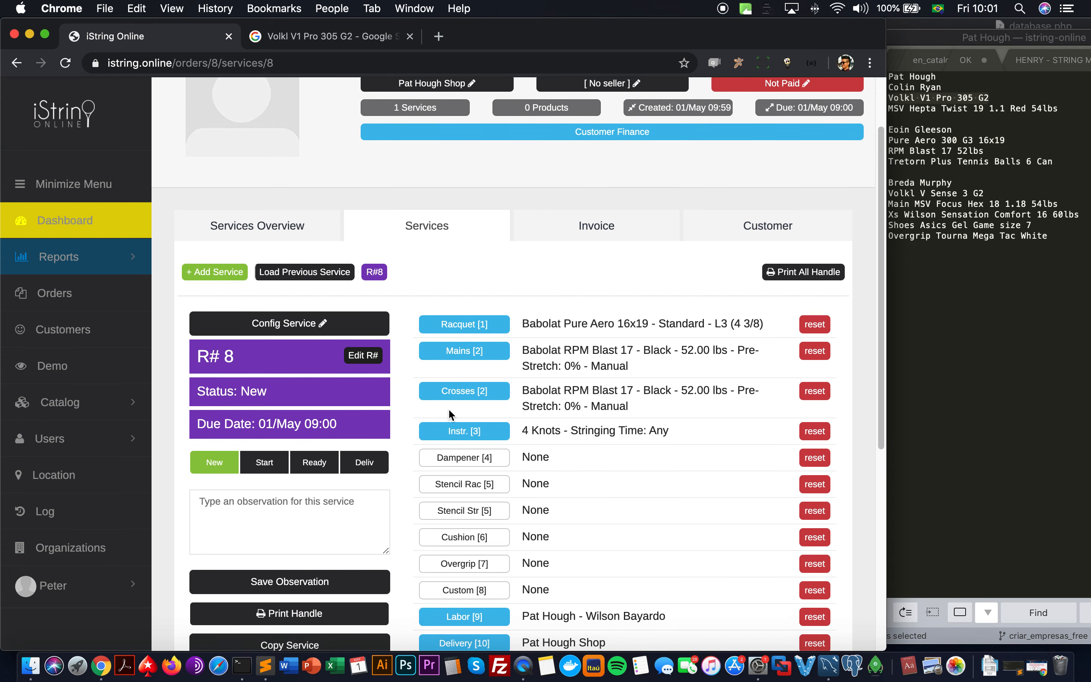
Step: Print the R# 8 handle and check its customer, order, service number, time Any and stringer
{"action": "left_click", "coordinate": [371, 560]}
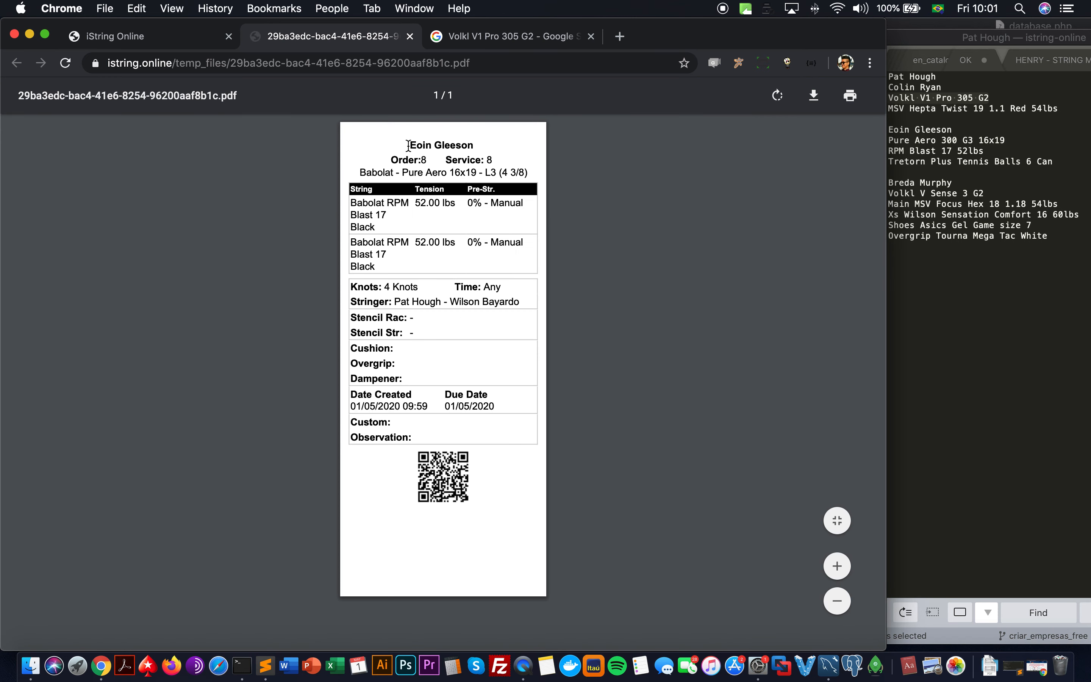
{"action": "left_click_drag", "start_coordinate": [411, 144], "coordinate": [475, 144]}
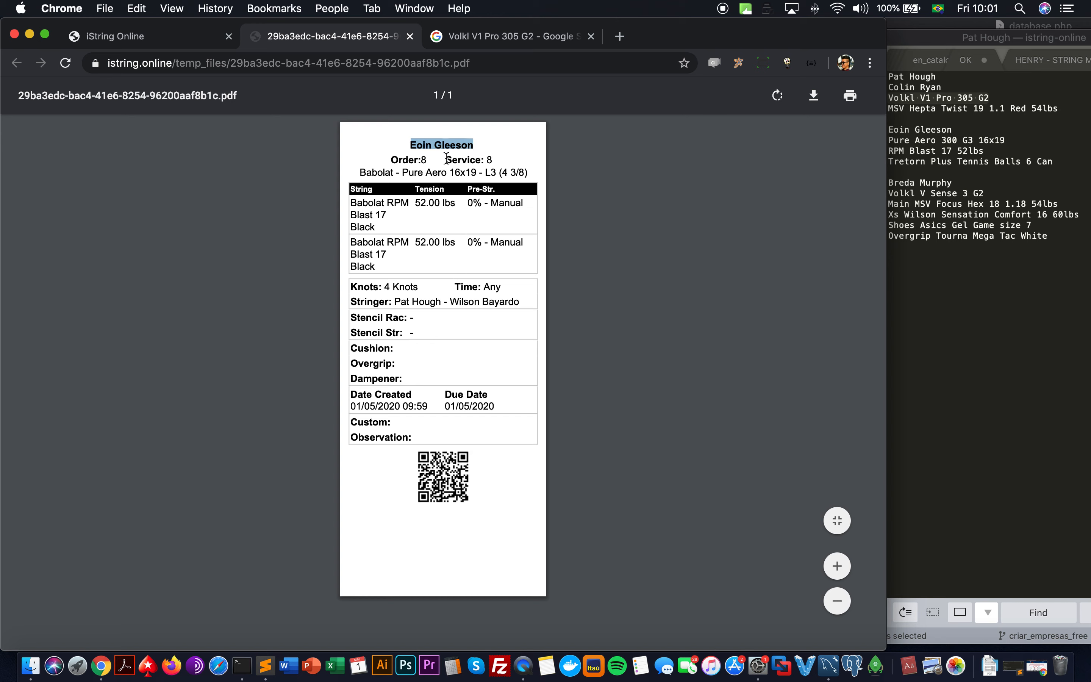
{"action": "double_click", "coordinate": [404, 159]}
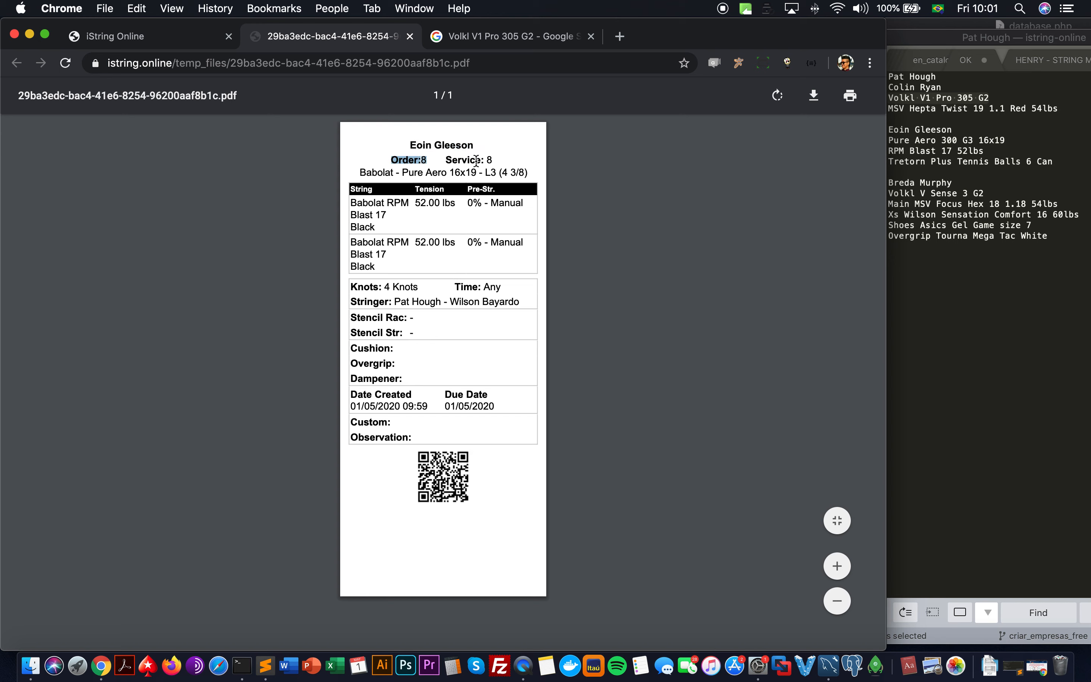
{"action": "left_click_drag", "start_coordinate": [492, 159], "coordinate": [445, 160]}
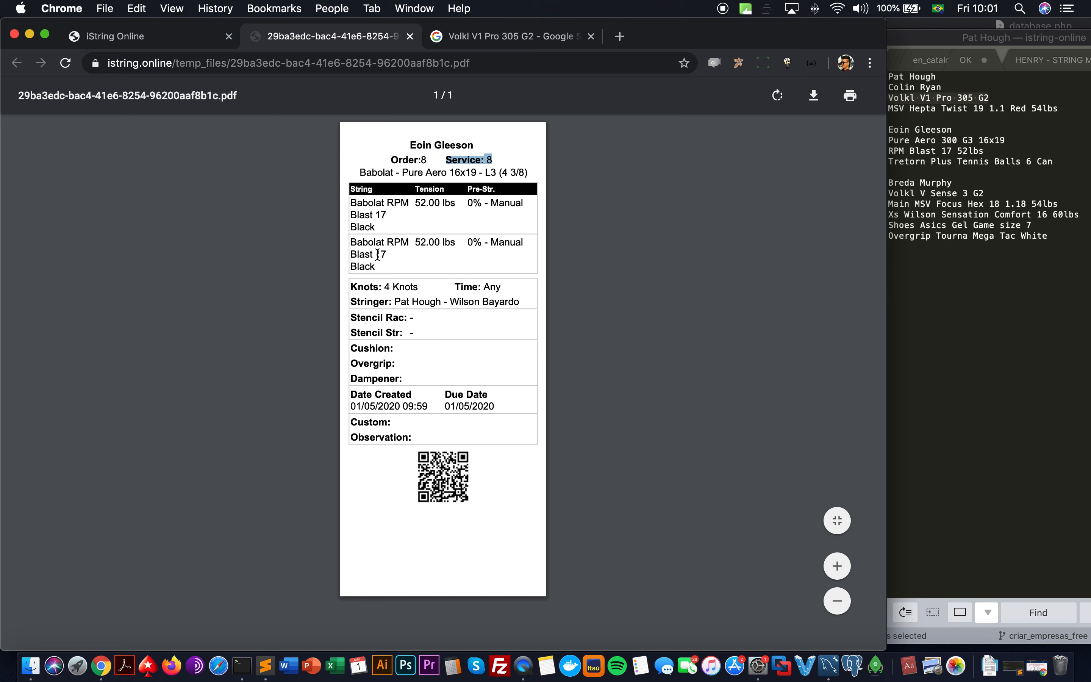
{"action": "left_click", "coordinate": [388, 287]}
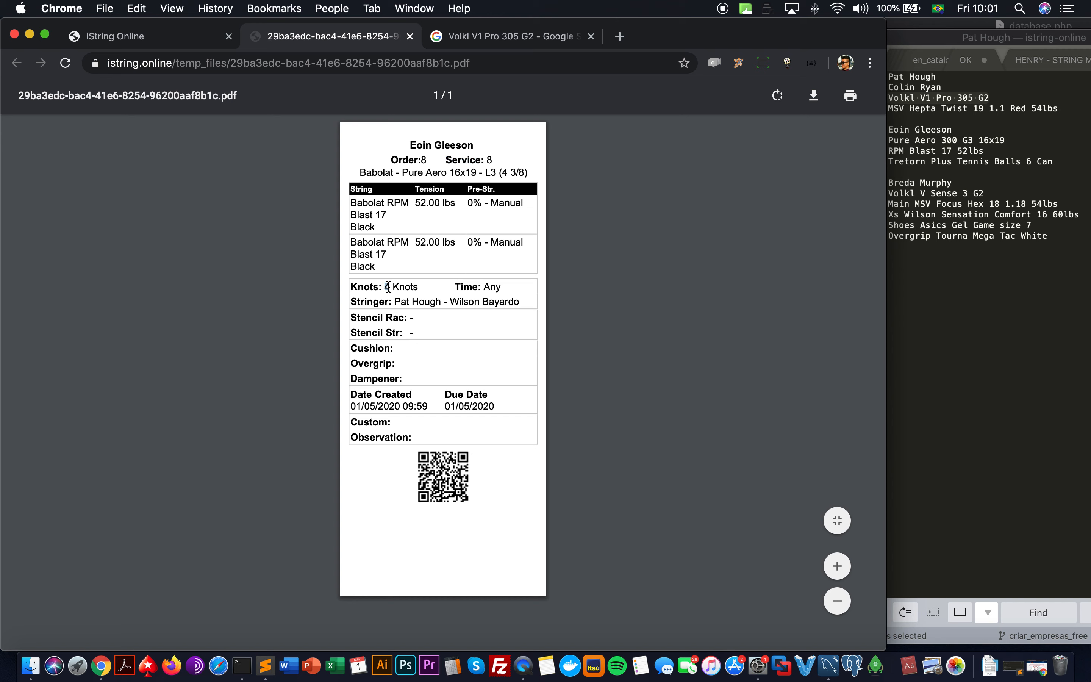
{"action": "double_click", "coordinate": [493, 286]}
{"action": "double_click", "coordinate": [414, 302]}
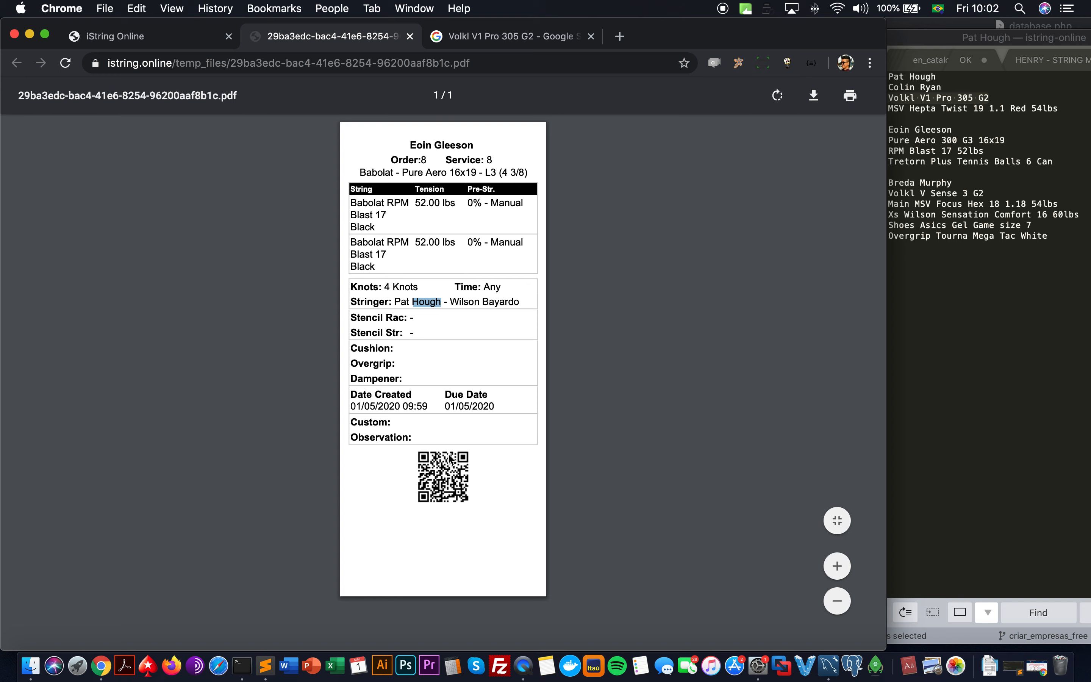
{"action": "left_click", "coordinate": [175, 38]}
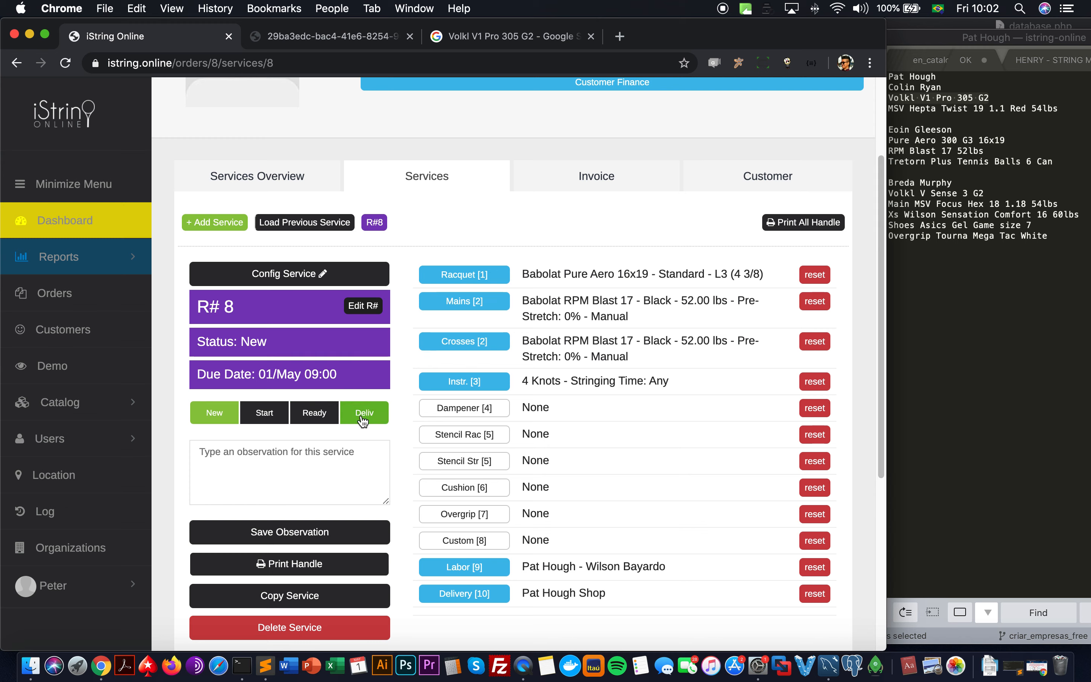
Step: Open Order #8's Invoice tab and verify the Category list has no tennis balls entry
{"action": "left_click", "coordinate": [371, 38]}
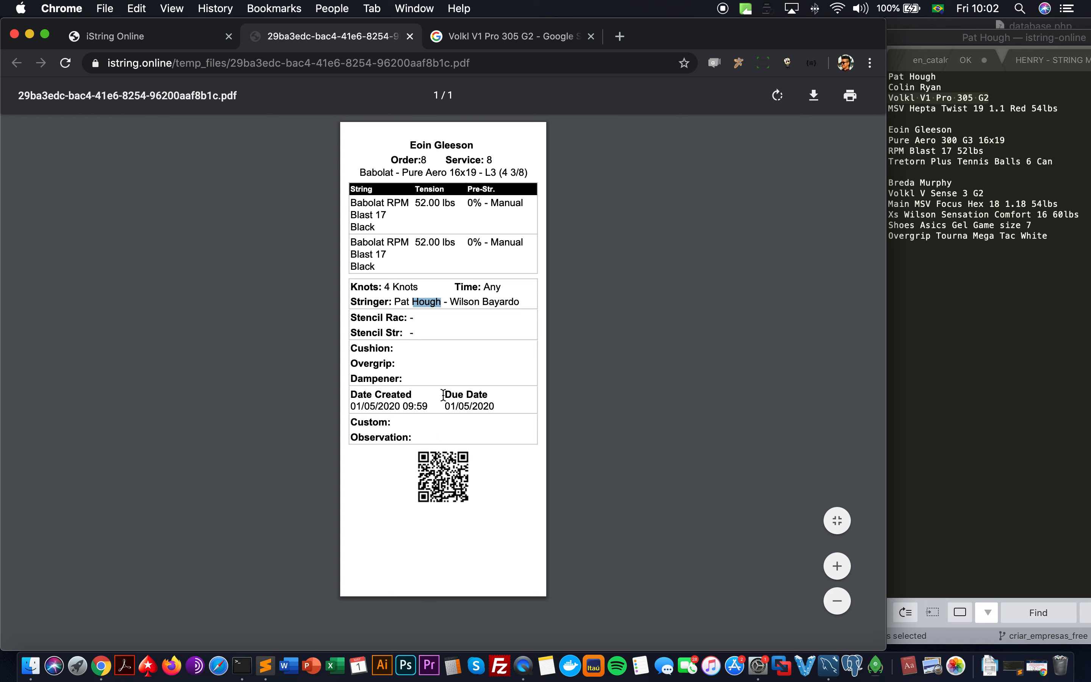
{"action": "left_click", "coordinate": [189, 38]}
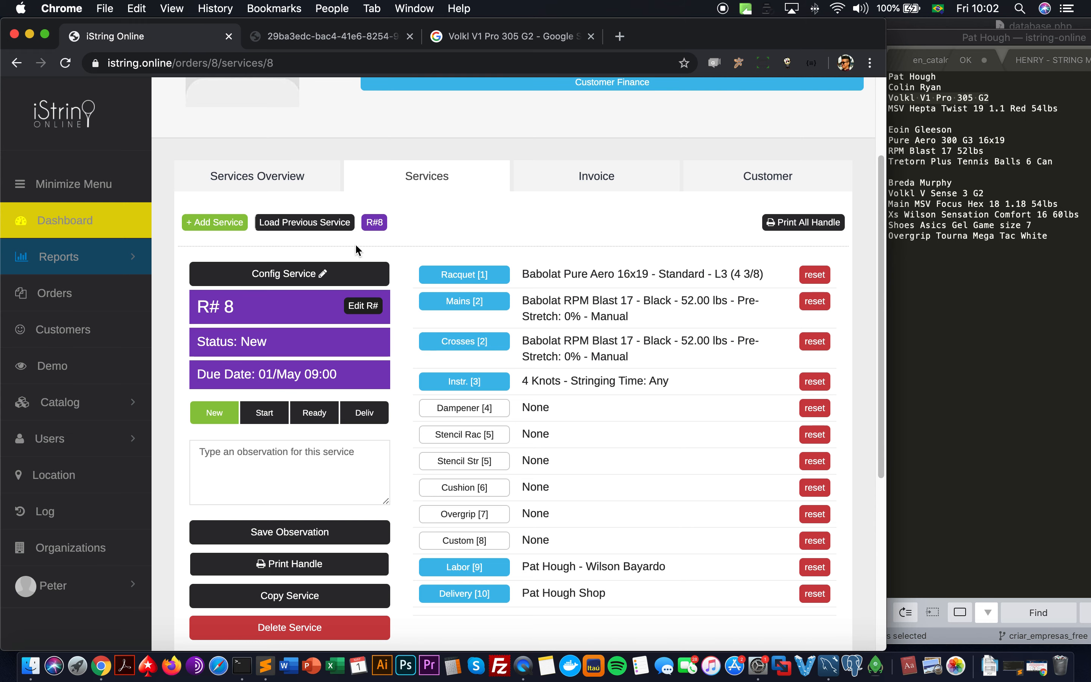
{"action": "left_click", "coordinate": [612, 183]}
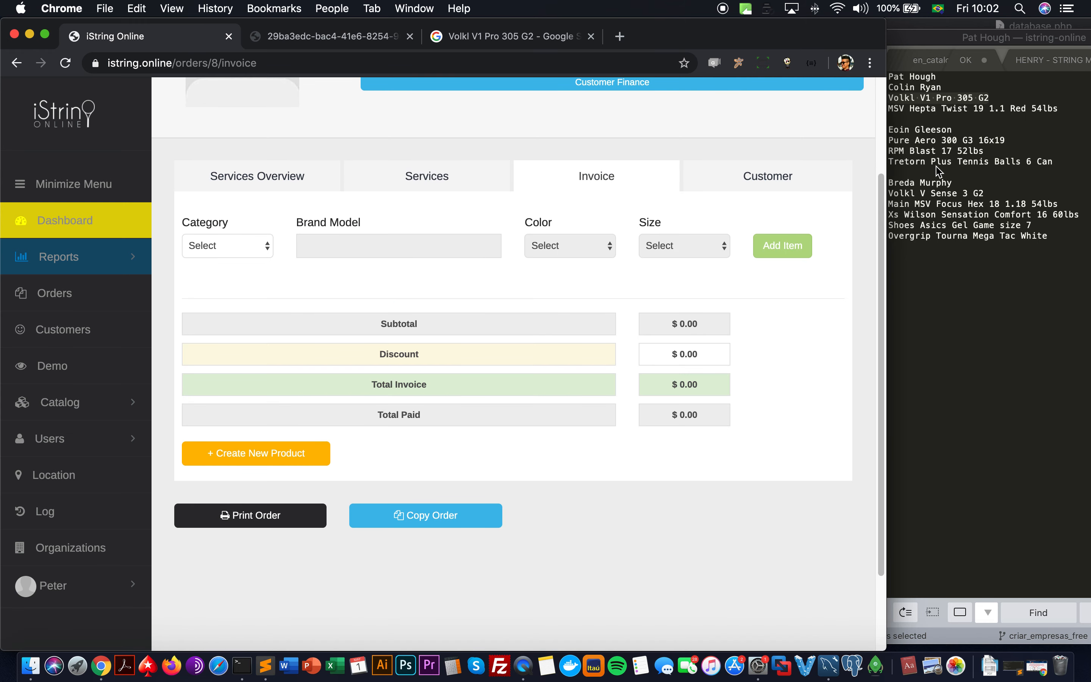
{"action": "left_click", "coordinate": [271, 245]}
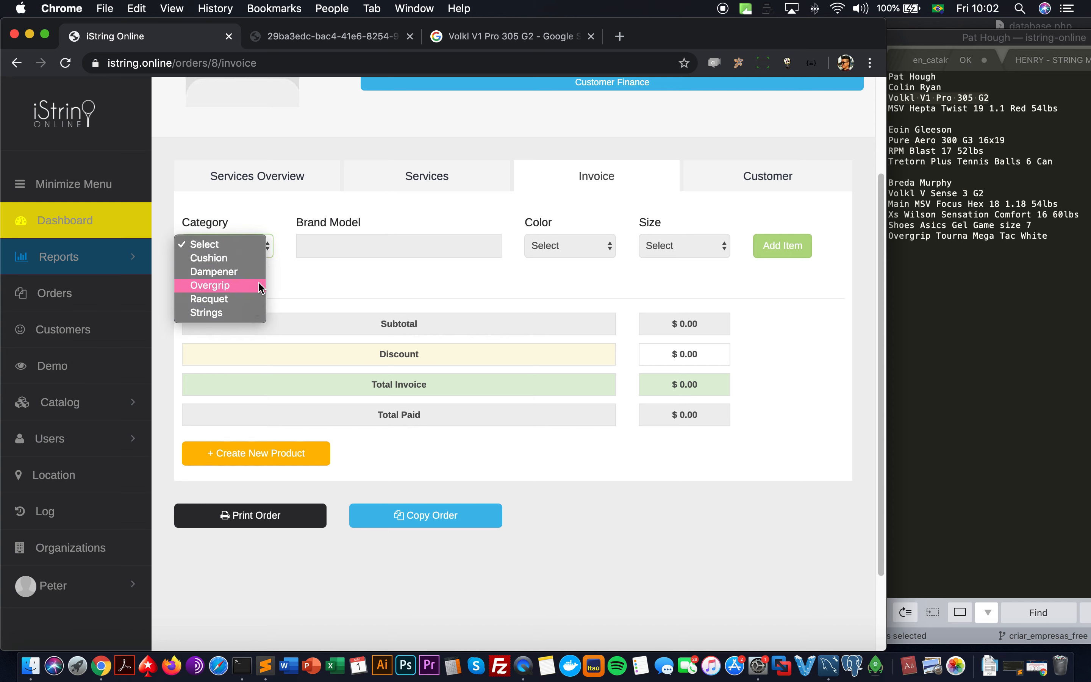
{"action": "left_click", "coordinate": [286, 281]}
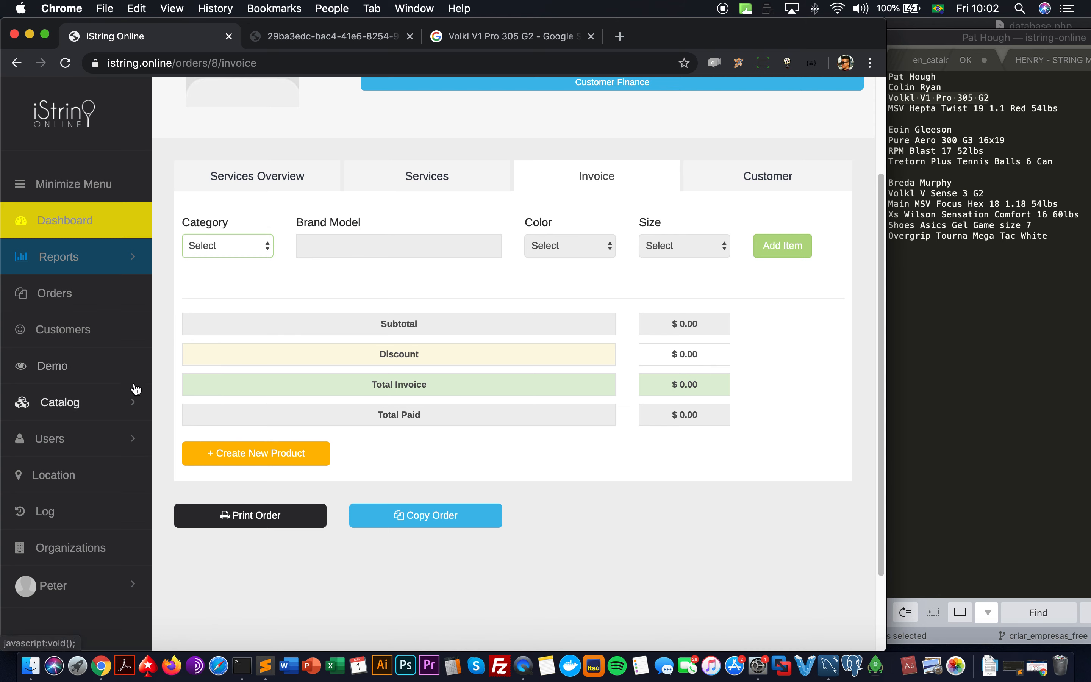
{"action": "left_click", "coordinate": [127, 403]}
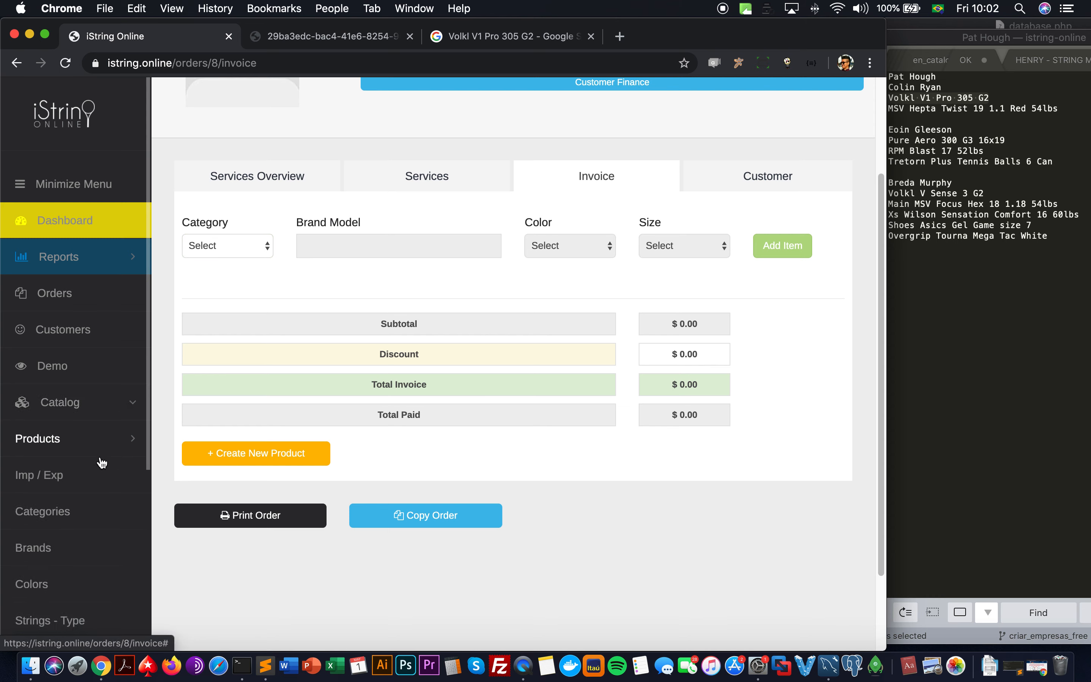
Step: On Catalog Categories, add a new category and name it 'Tennis Balls'
{"action": "left_click", "coordinate": [89, 516]}
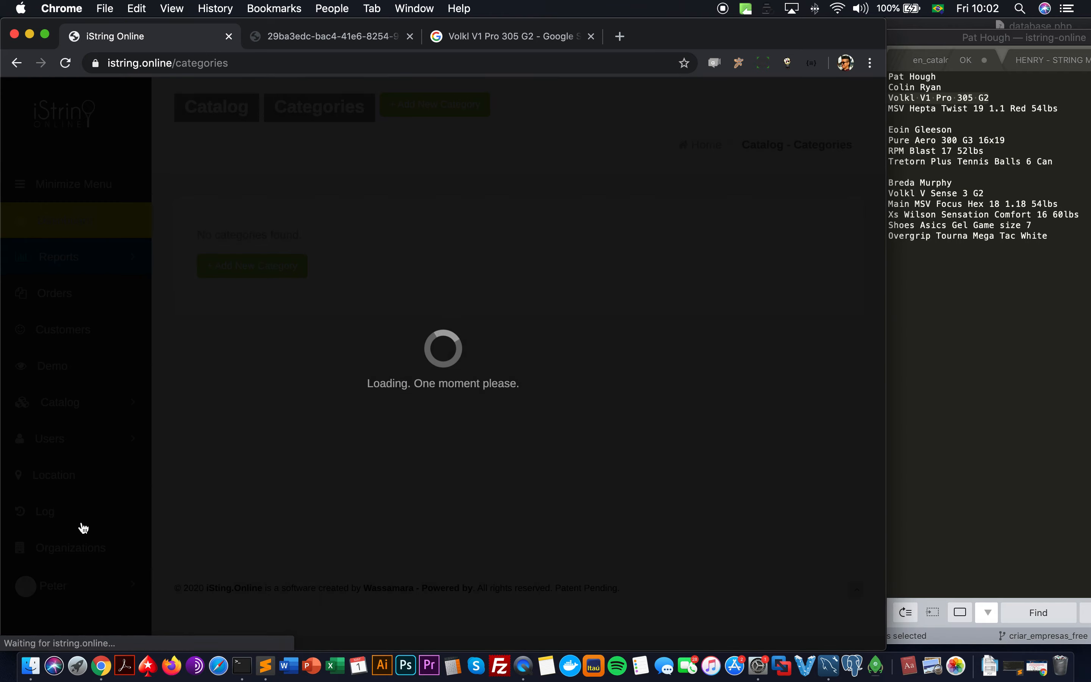
{"action": "scroll", "coordinate": [346, 343], "scroll_direction": "down", "scroll_amount": 3}
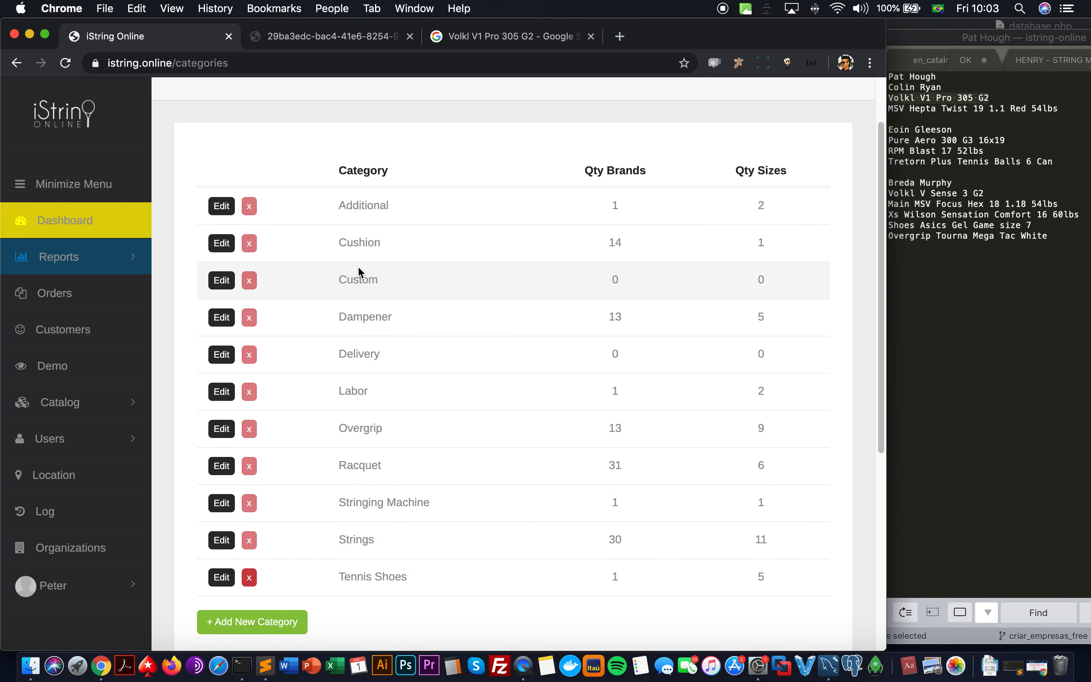
{"action": "left_click", "coordinate": [260, 633]}
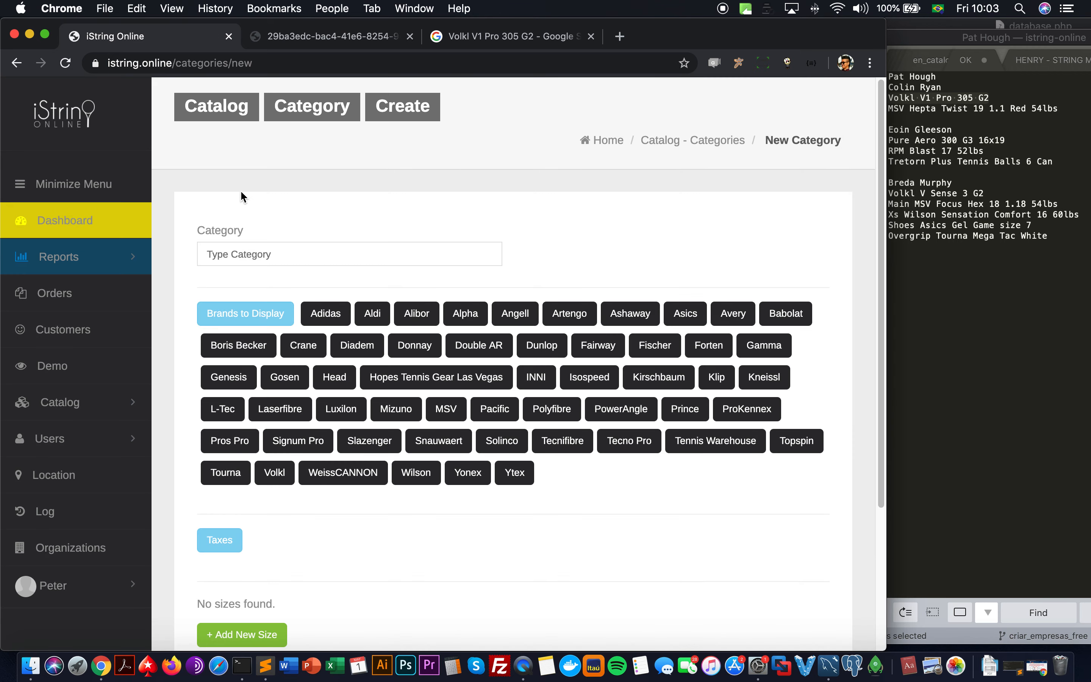
{"action": "left_click", "coordinate": [246, 253]}
{"action": "type", "text": "Tennis Balls"}
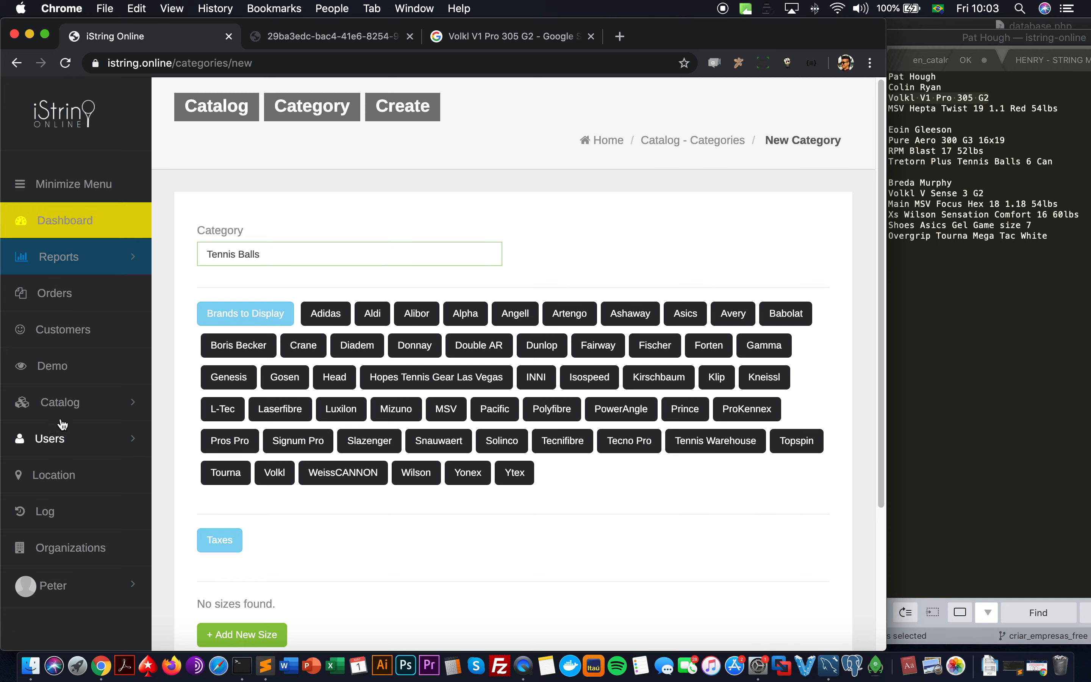
{"action": "left_click", "coordinate": [59, 402]}
{"action": "scroll", "coordinate": [52, 419], "scroll_direction": "down", "scroll_amount": 3}
Step: Add Tretorn as a new brand and save the brand list
{"action": "left_click", "coordinate": [54, 414]}
{"action": "scroll", "coordinate": [261, 456], "scroll_direction": "down", "scroll_amount": 15}
{"action": "scroll", "coordinate": [261, 457], "scroll_direction": "up", "scroll_amount": 8}
{"action": "scroll", "coordinate": [261, 456], "scroll_direction": "down", "scroll_amount": 6}
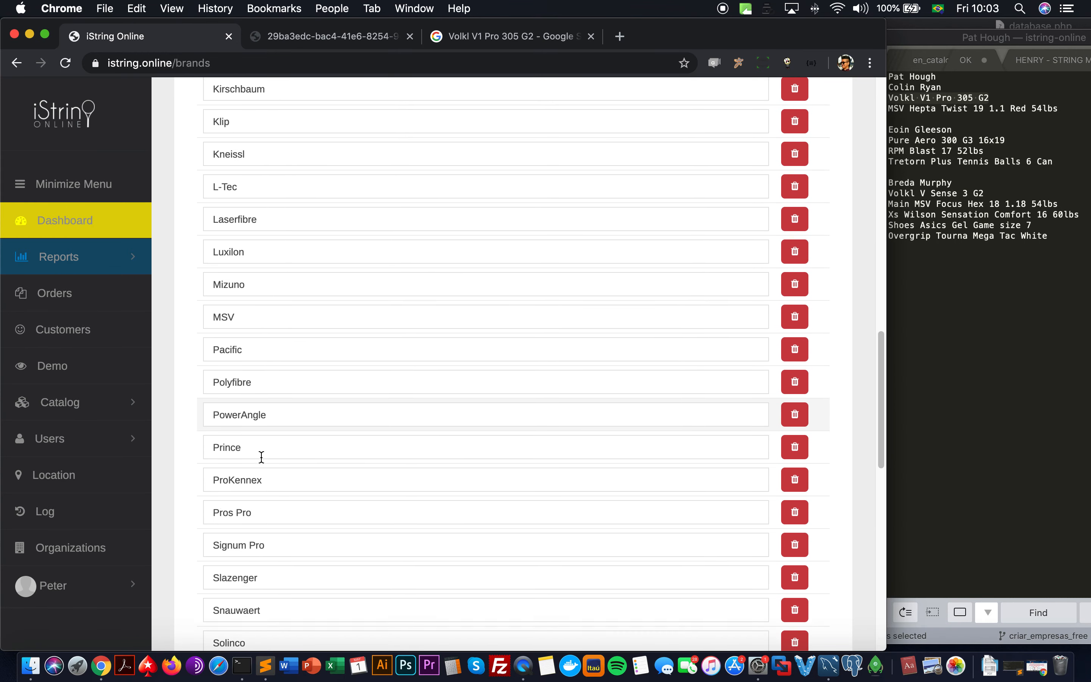
{"action": "scroll", "coordinate": [249, 430], "scroll_direction": "down", "scroll_amount": 5}
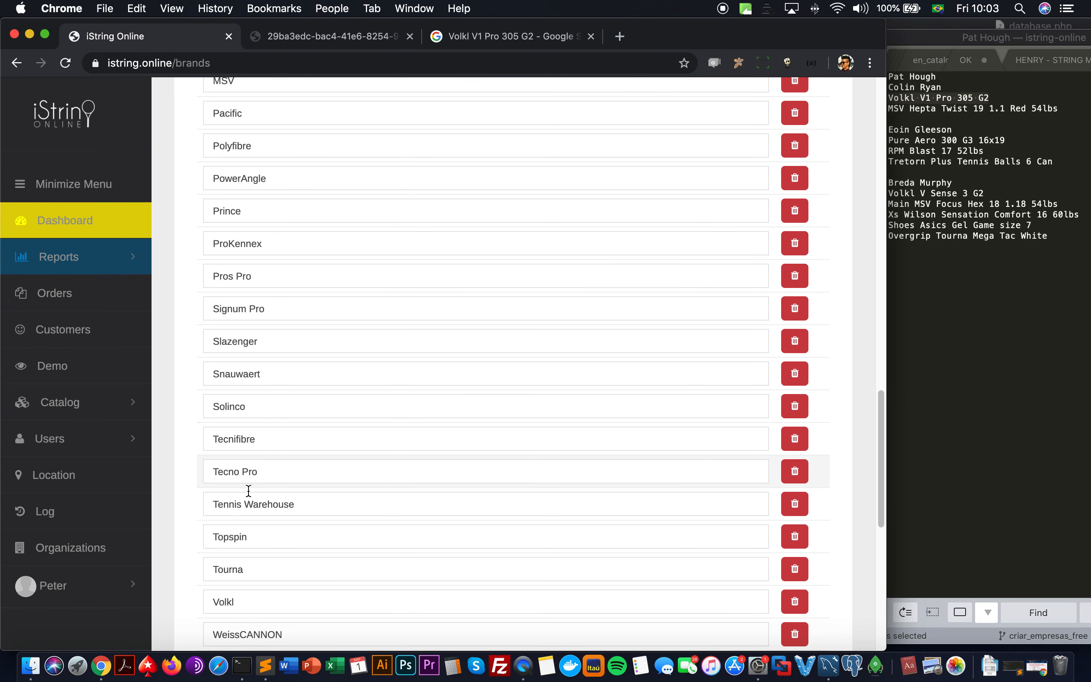
{"action": "left_click", "coordinate": [284, 482]}
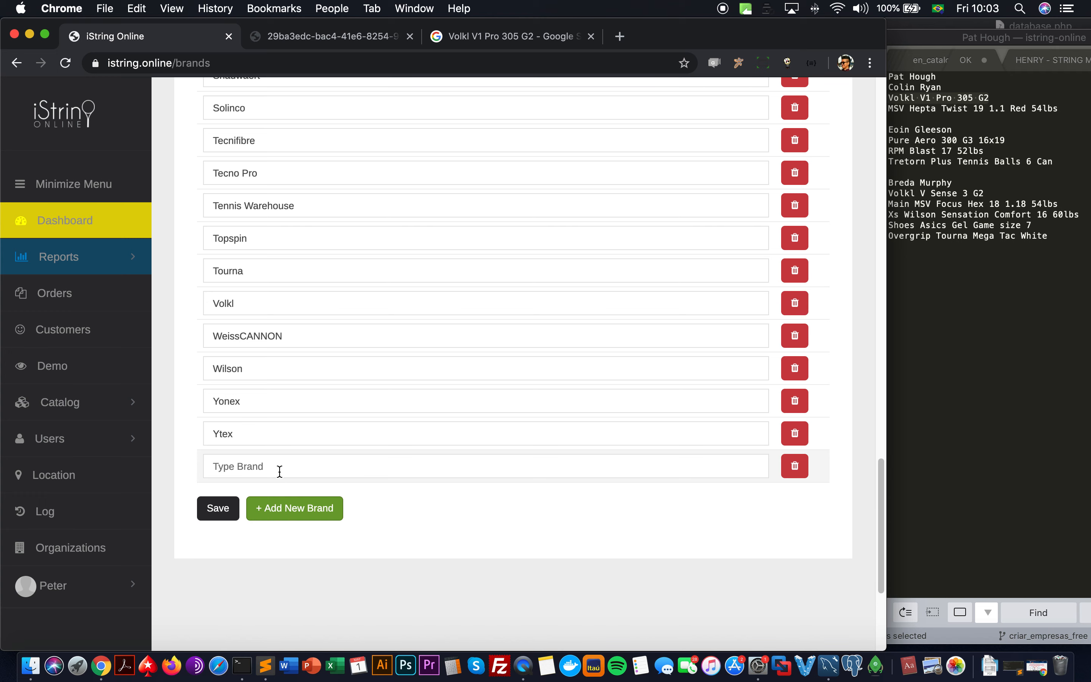
{"action": "left_click", "coordinate": [280, 467]}
{"action": "type", "text": "Tretorn"}
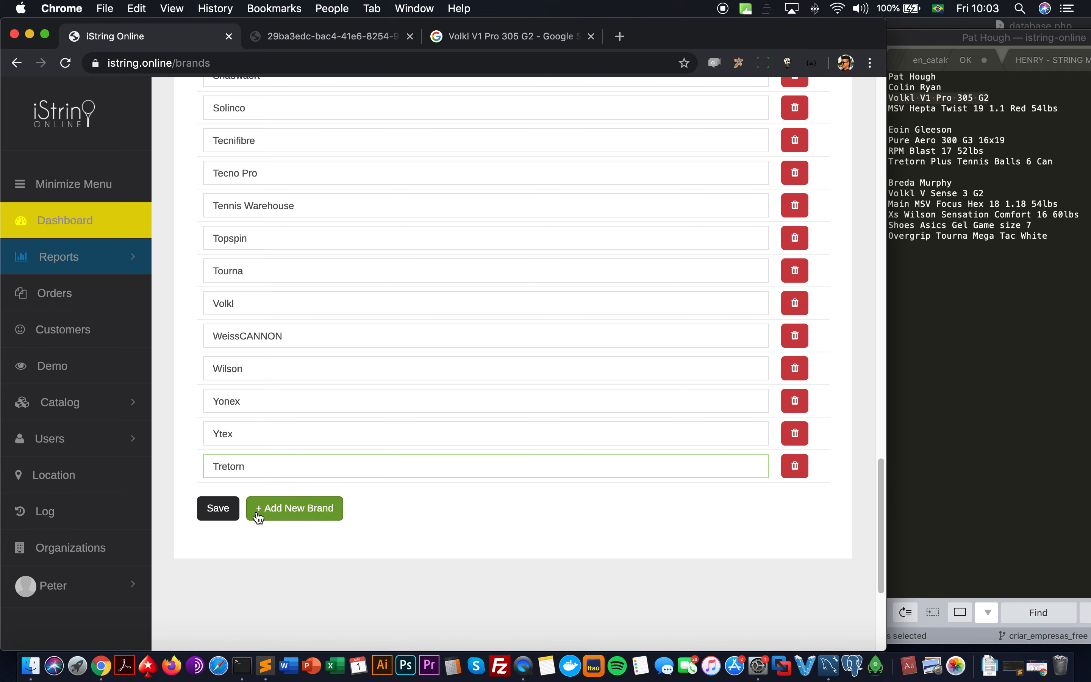
{"action": "left_click", "coordinate": [232, 512]}
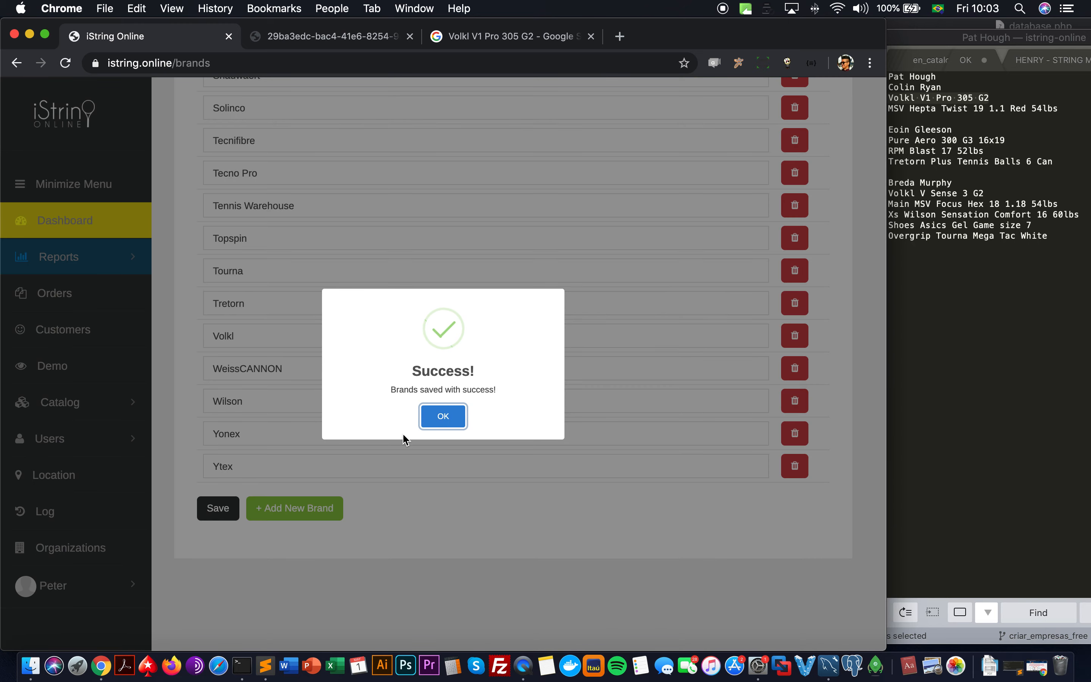
{"action": "left_click", "coordinate": [436, 420]}
Step: Return to the Catalog Categories page
{"action": "left_click", "coordinate": [95, 414]}
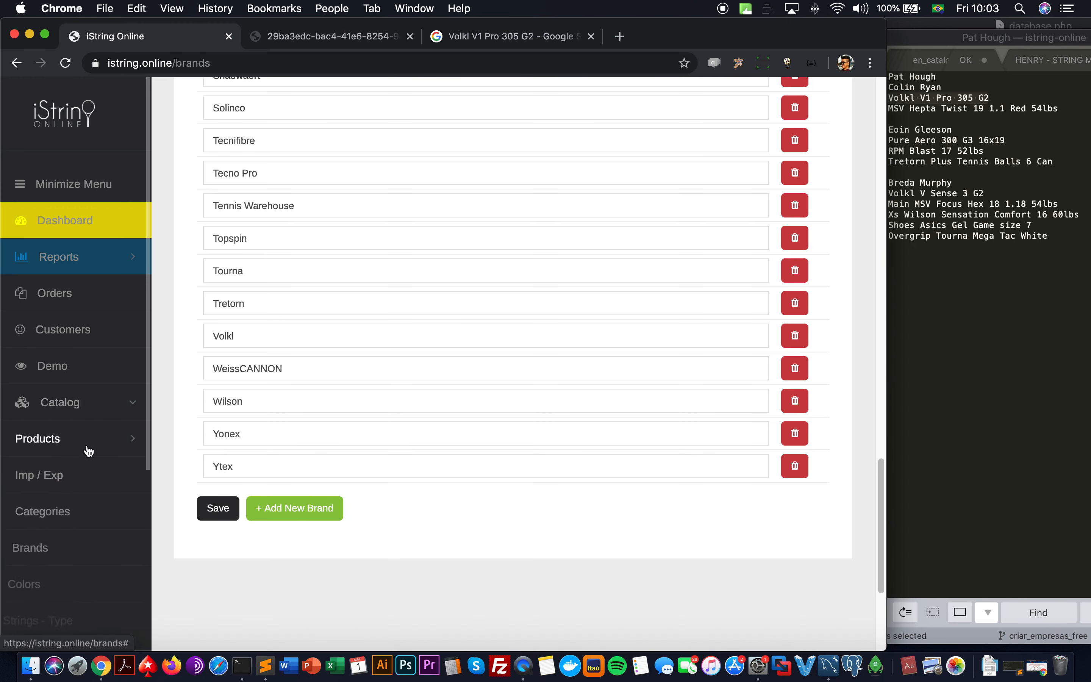
{"action": "left_click", "coordinate": [75, 525]}
{"action": "scroll", "coordinate": [379, 443], "scroll_direction": "down", "scroll_amount": 8}
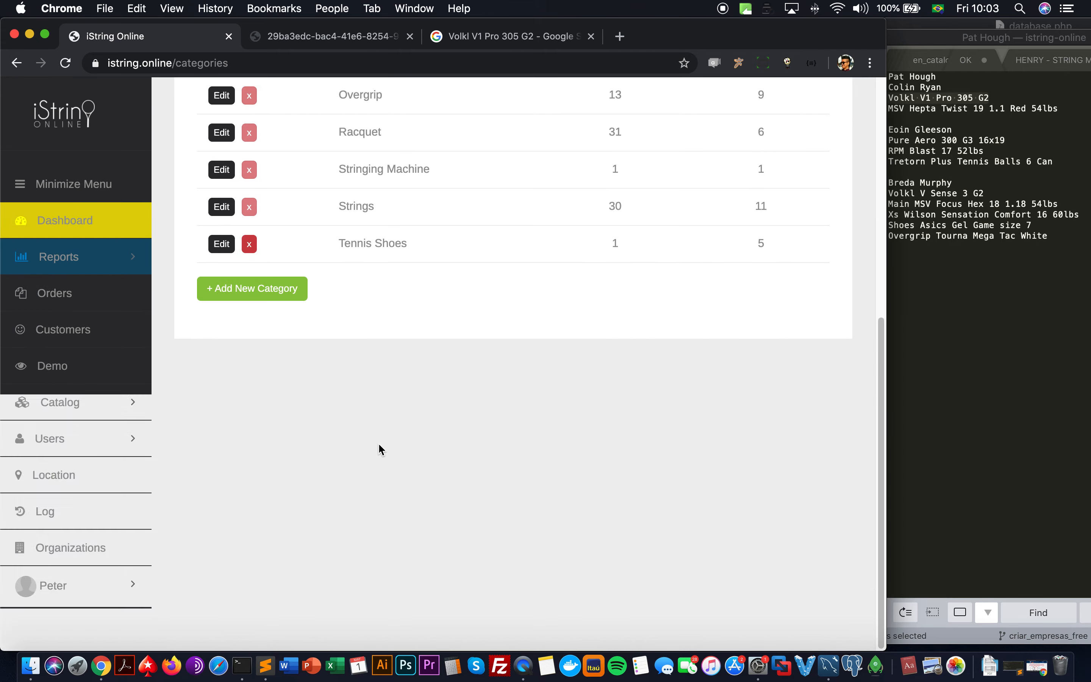
Step: Start a new 'Tennis Balls' category and assign it the Tretorn brand
{"action": "left_click", "coordinate": [266, 303]}
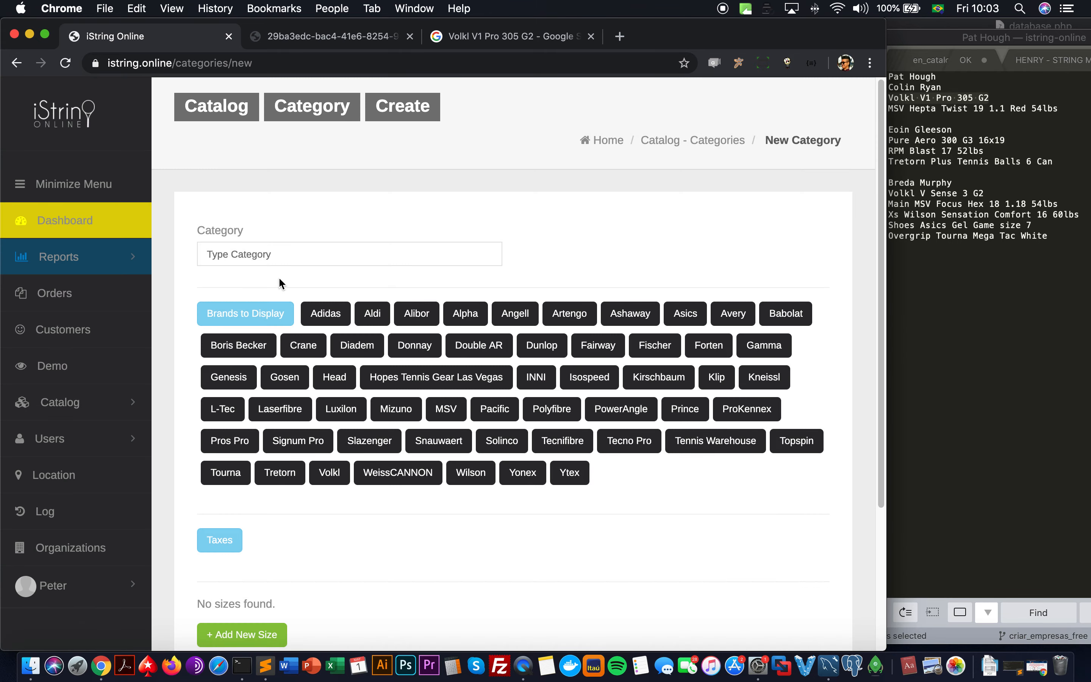
{"action": "left_click", "coordinate": [289, 250]}
{"action": "type", "text": "Tennis Balls"}
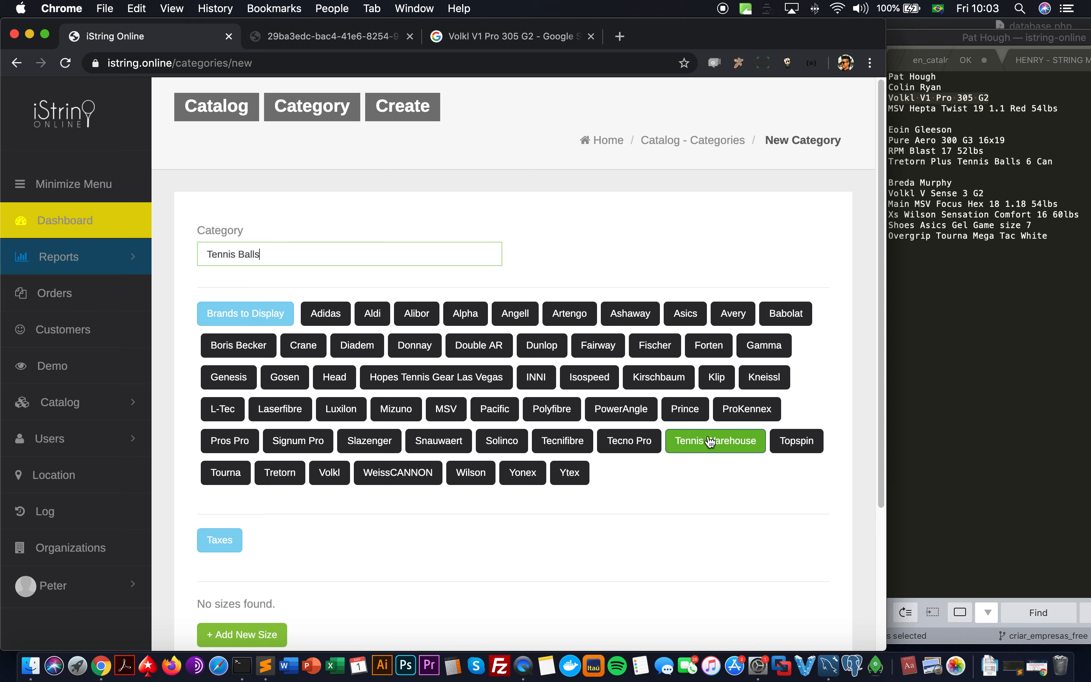
{"action": "left_click", "coordinate": [291, 481]}
{"action": "scroll", "coordinate": [339, 554], "scroll_direction": "down", "scroll_amount": 2}
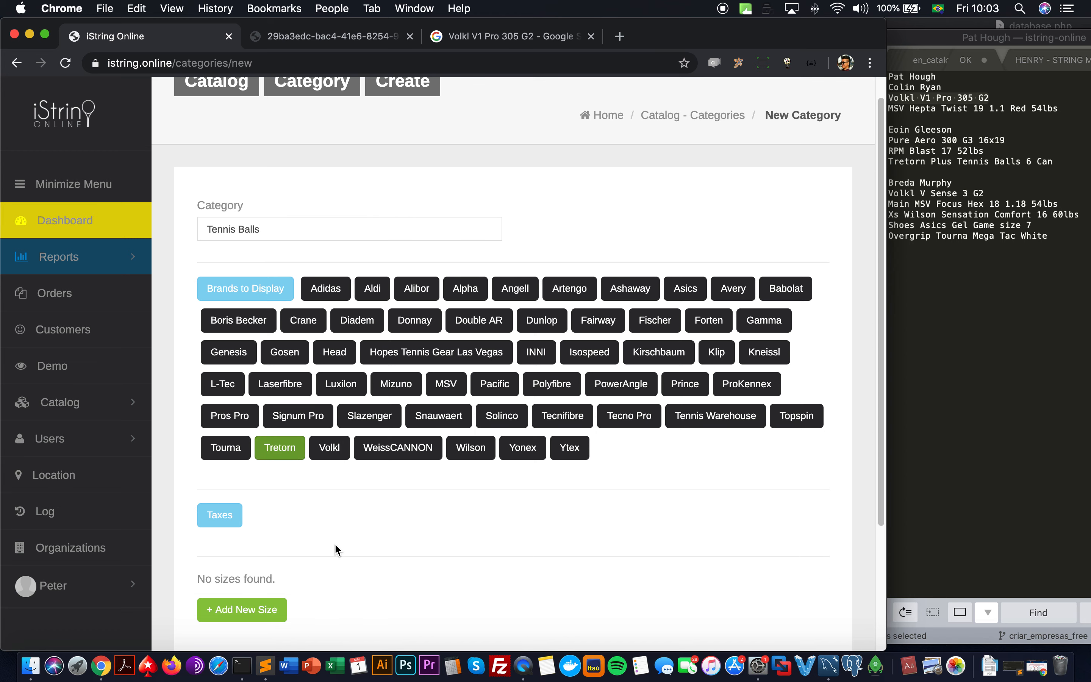
{"action": "scroll", "coordinate": [331, 537], "scroll_direction": "down", "scroll_amount": 4}
Step: Add the sizes 3-Can, 4-Can and 6-Can to the category
{"action": "left_click", "coordinate": [271, 519]}
{"action": "left_click", "coordinate": [244, 514]}
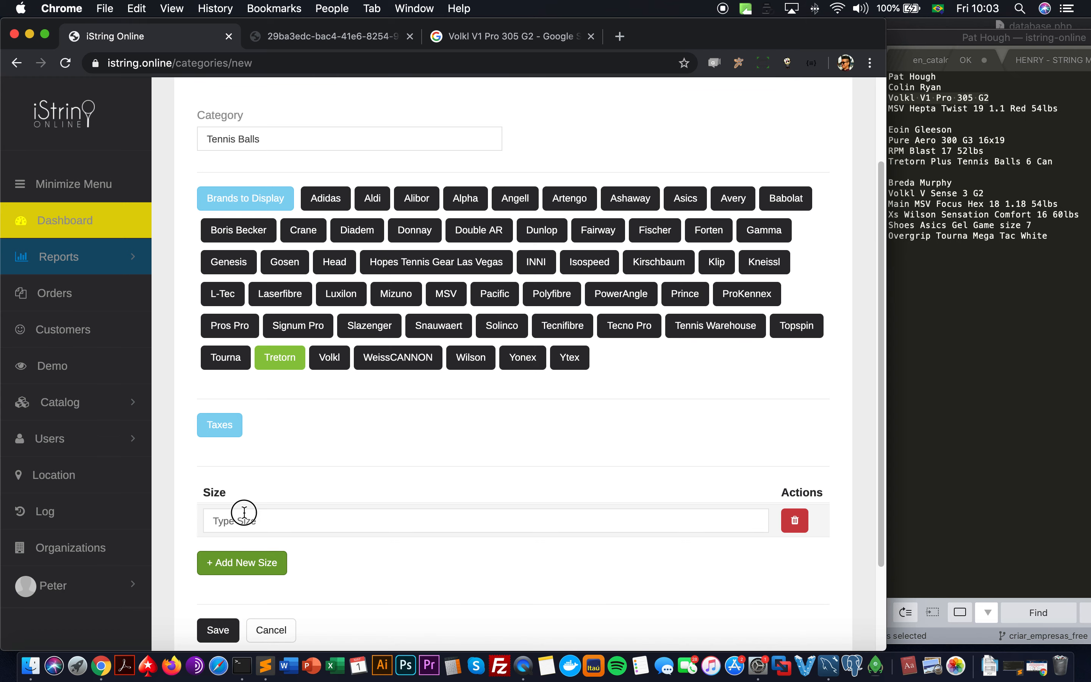
{"action": "type", "text": "Can 3"}
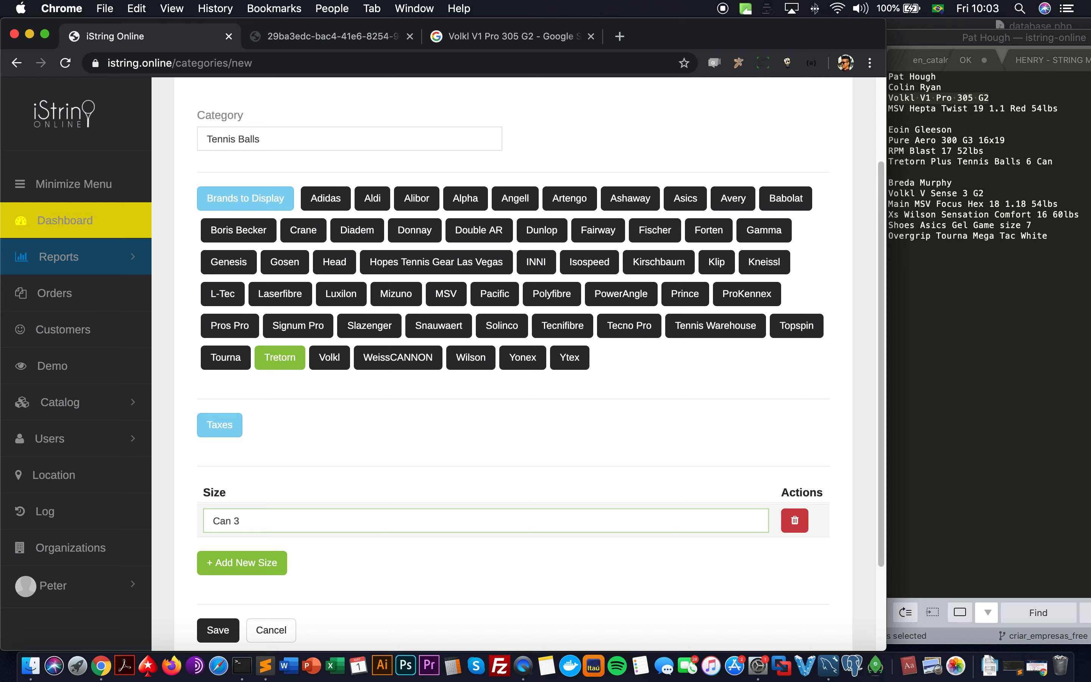
{"action": "key", "text": "BackSpace"}
{"action": "key", "text": "BackSpace"}
{"action": "type", "text": "3"}
{"action": "left_click", "coordinate": [234, 561]}
{"action": "left_click", "coordinate": [226, 554]}
{"action": "type", "text": "4-Can"}
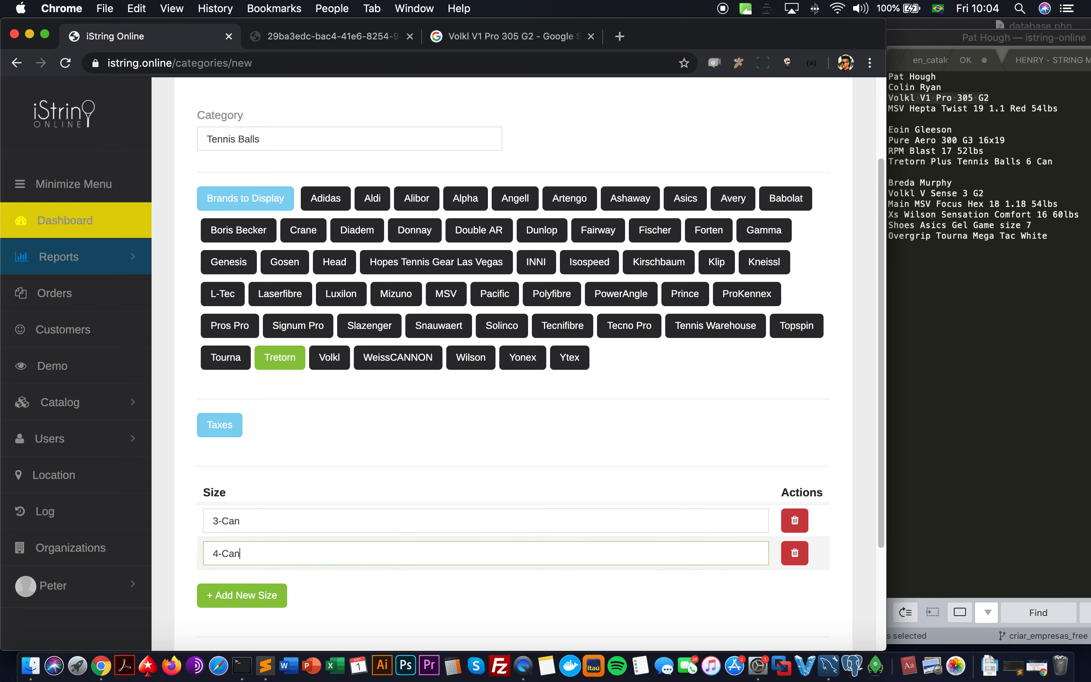
{"action": "left_click", "coordinate": [244, 596]}
{"action": "left_click", "coordinate": [244, 585]}
{"action": "type", "text": "6-Can"}
Step: Add the sizes 3-Pack (3Can) and 6-Pack (3Can)
{"action": "left_click", "coordinate": [243, 628]}
{"action": "scroll", "coordinate": [244, 623], "scroll_direction": "down", "scroll_amount": 3}
{"action": "left_click", "coordinate": [240, 555]}
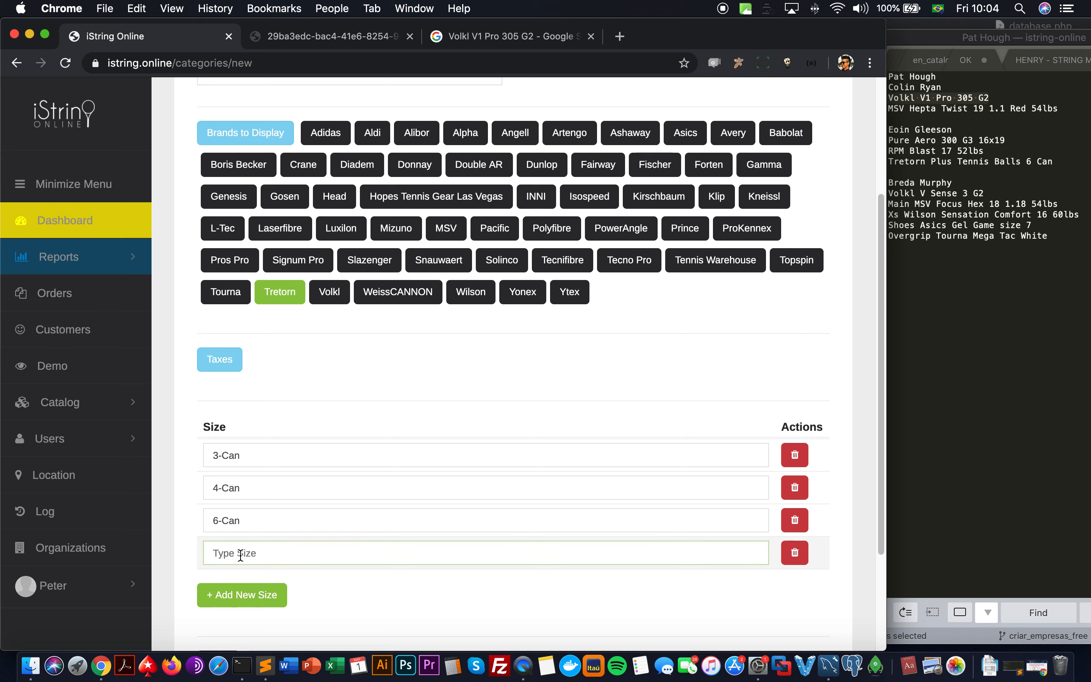
{"action": "type", "text": "3-Pack (3CAn)n)"}
{"action": "left_click", "coordinate": [226, 602]}
{"action": "left_click", "coordinate": [226, 587]}
{"action": "type", "text": "6"}
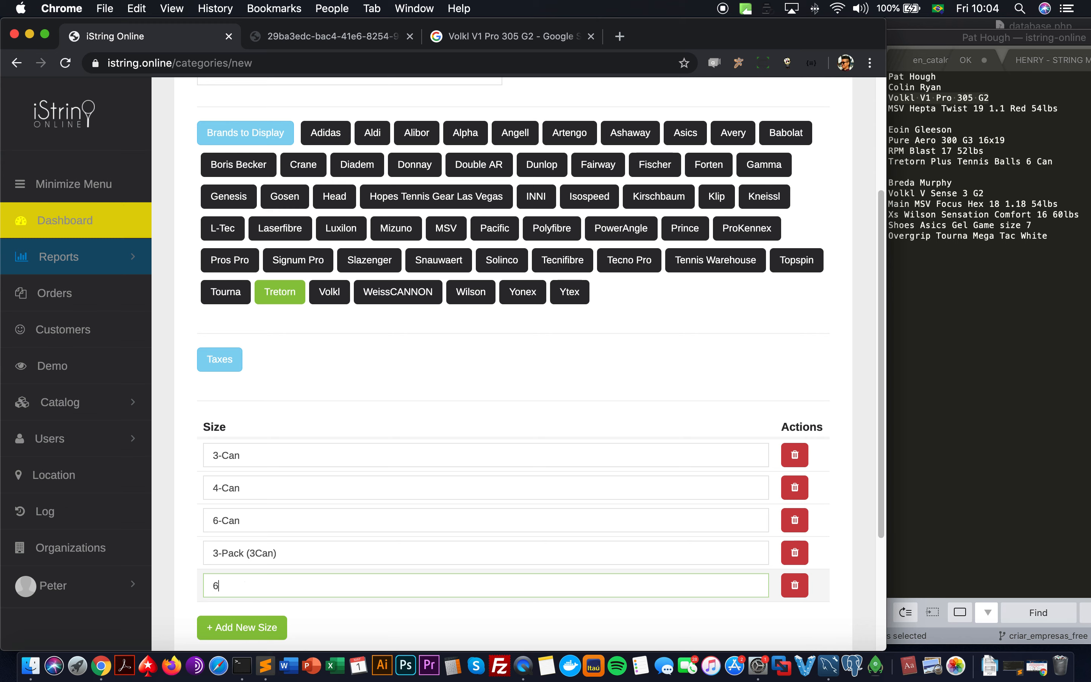
{"action": "type", "text": "-Pack (3Can"}
Step: Add the sizes 12-Pack (3Can) and 24-Pack (3Can), then save the category
{"action": "left_click", "coordinate": [230, 624]}
{"action": "left_click", "coordinate": [221, 618]}
{"action": "type", "text": "12"}
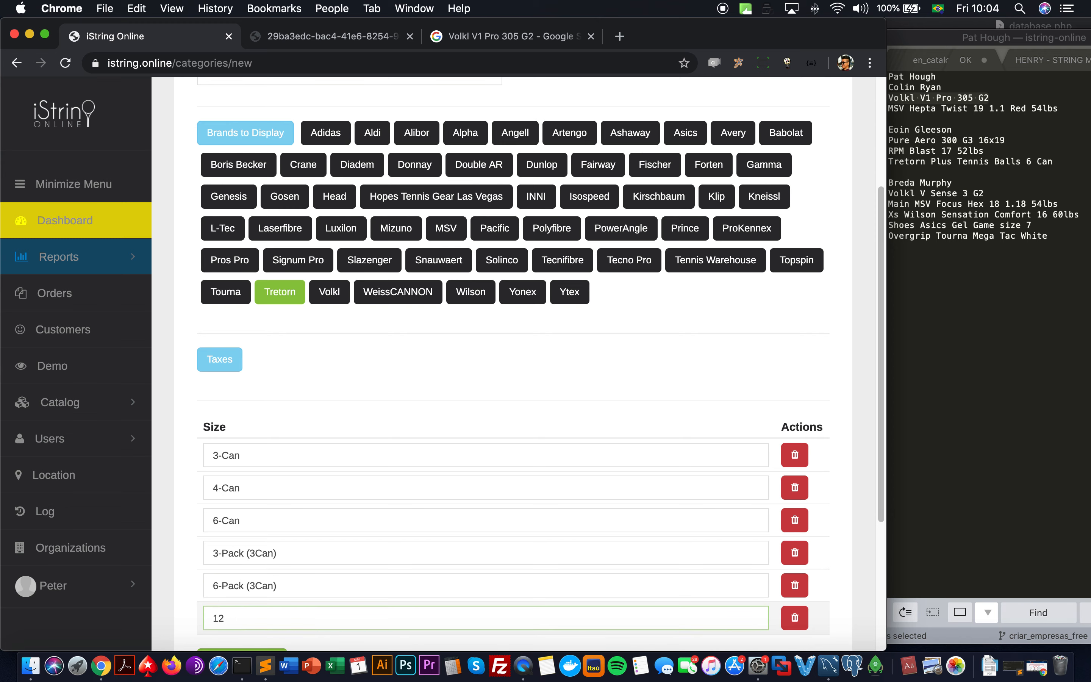
{"action": "type", "text": "-Pack (3-c"}
{"action": "key", "text": "BackSpace"}
{"action": "key", "text": "BackSpace"}
{"action": "type", "text": "Ca"}
{"action": "scroll", "coordinate": [274, 623], "scroll_direction": "down", "scroll_amount": 5}
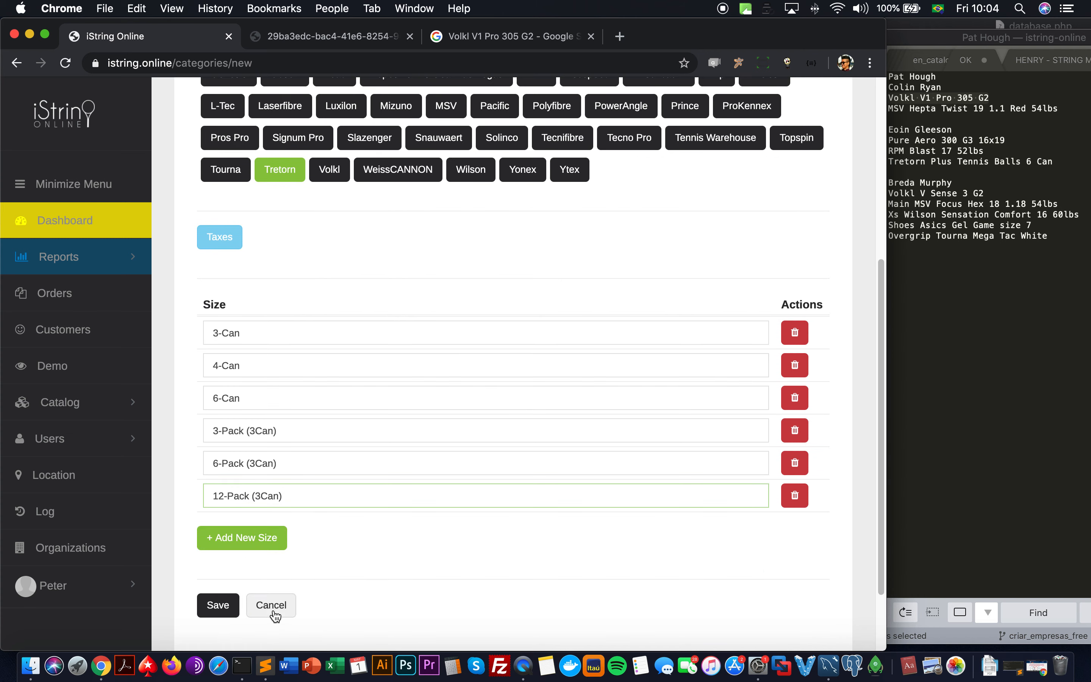
{"action": "left_click", "coordinate": [237, 537]}
{"action": "left_click", "coordinate": [238, 525]}
{"action": "type", "text": "24-"}
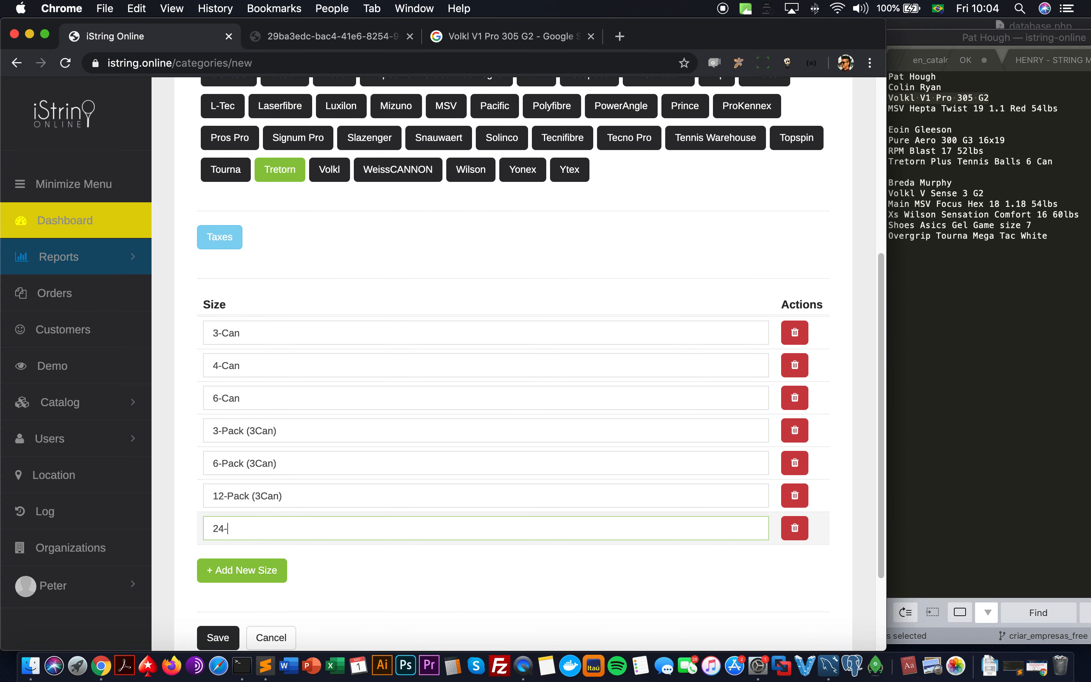
{"action": "type", "text": "Pack (3Can"}
{"action": "left_click", "coordinate": [218, 638]}
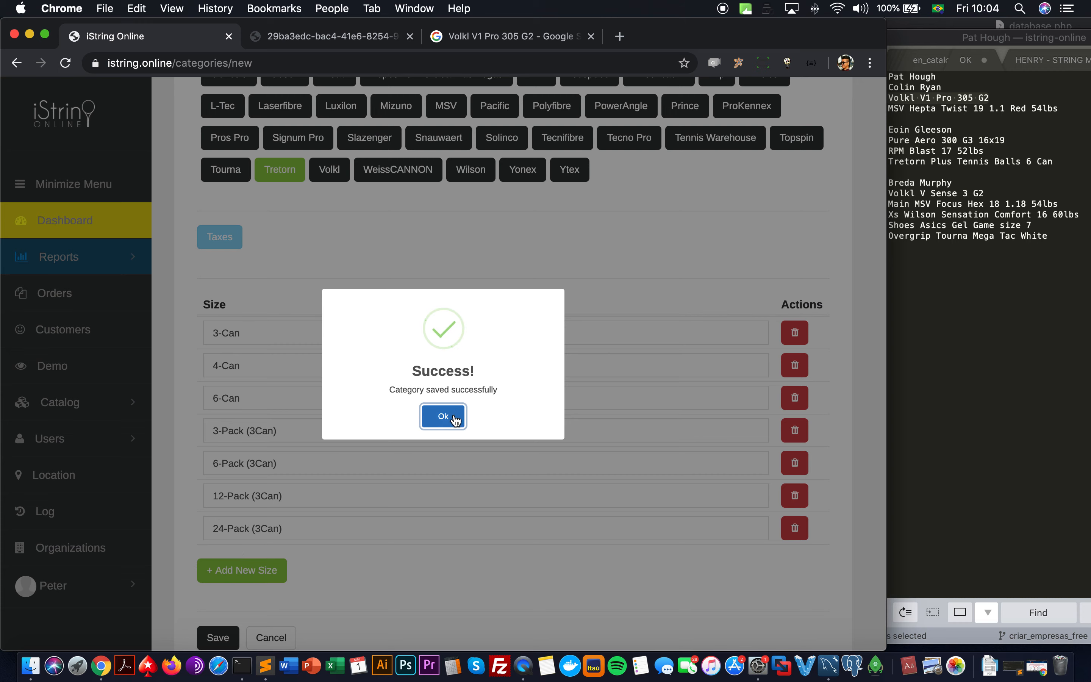
Step: Show the Tennis Balls products list in the catalog
{"action": "left_click", "coordinate": [456, 420]}
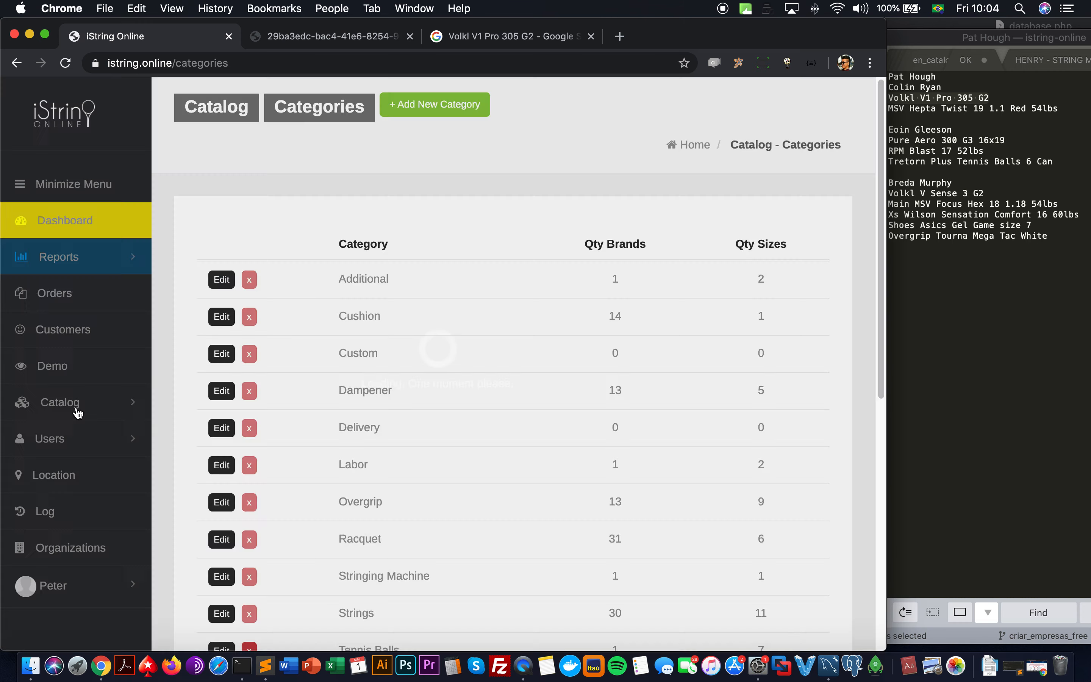
{"action": "left_click", "coordinate": [79, 409]}
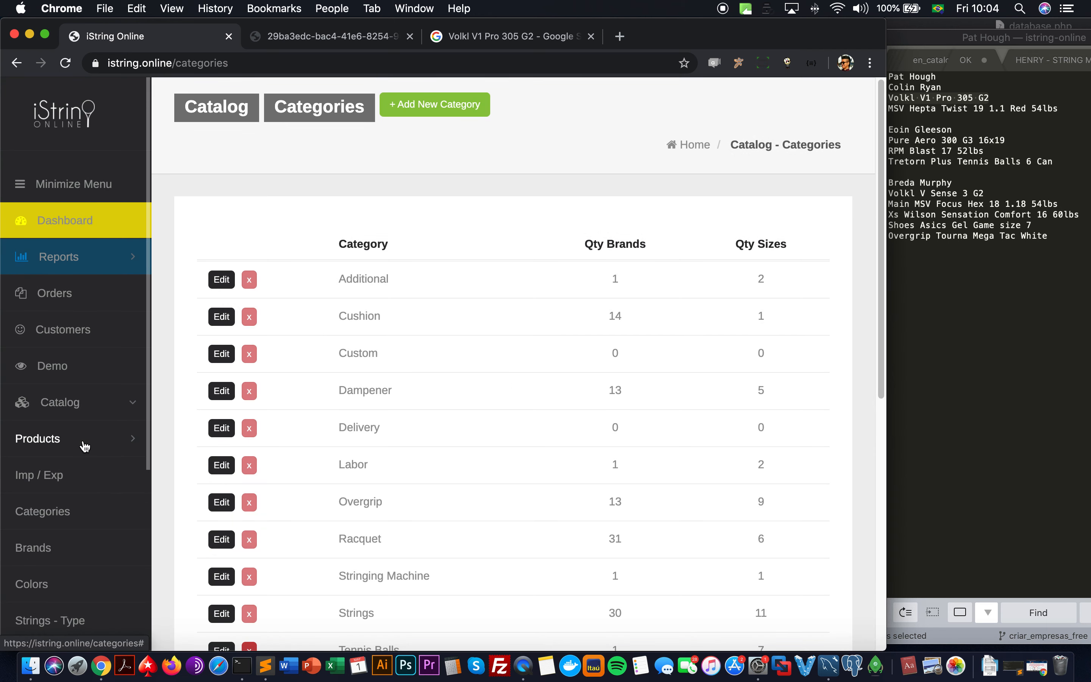
{"action": "left_click", "coordinate": [85, 444]}
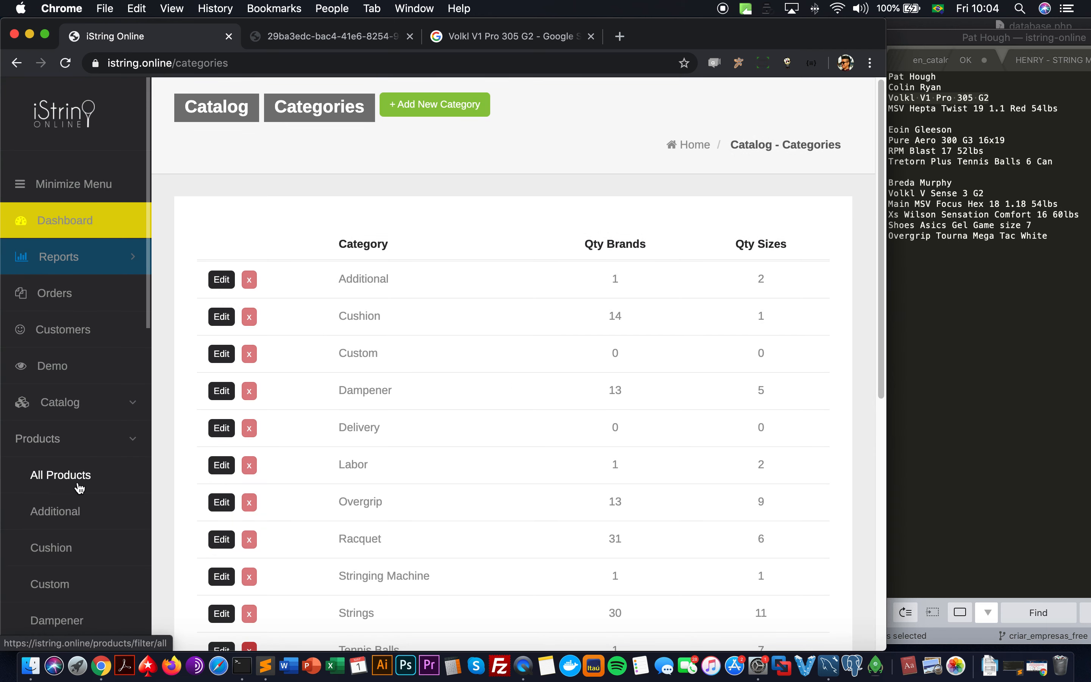
{"action": "scroll", "coordinate": [79, 492], "scroll_direction": "down", "scroll_amount": 4}
{"action": "scroll", "coordinate": [77, 491], "scroll_direction": "down", "scroll_amount": 4}
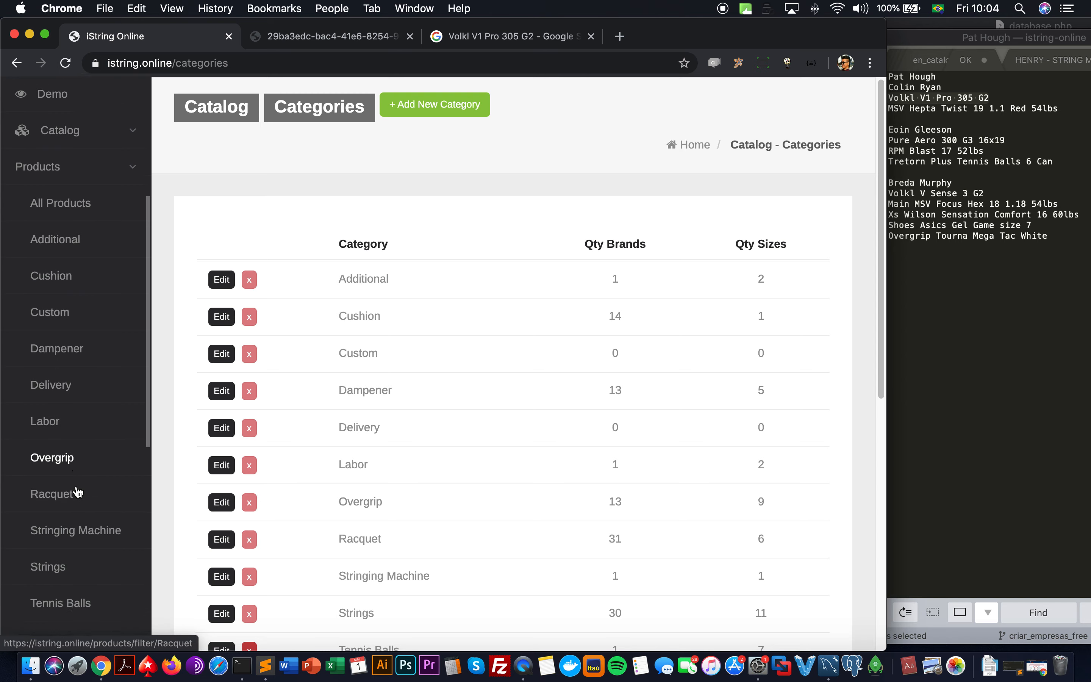
{"action": "left_click", "coordinate": [76, 574]}
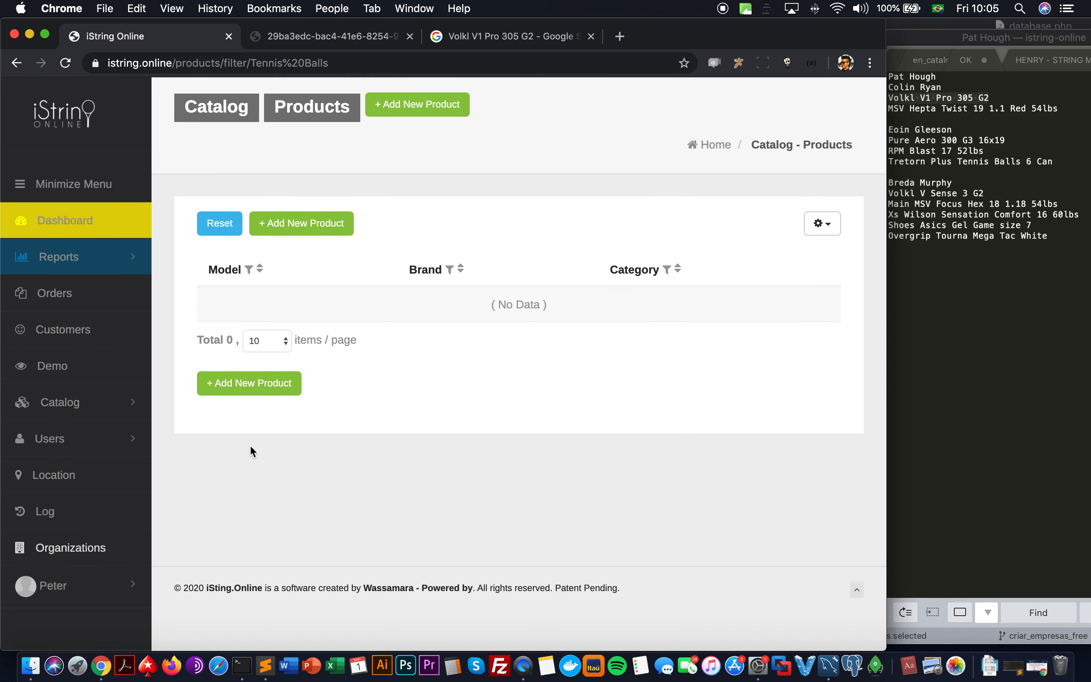
Step: Create a Tennis Balls product, Tretorn Plus, with a Standard 6-Can variation
{"action": "left_click", "coordinate": [306, 241]}
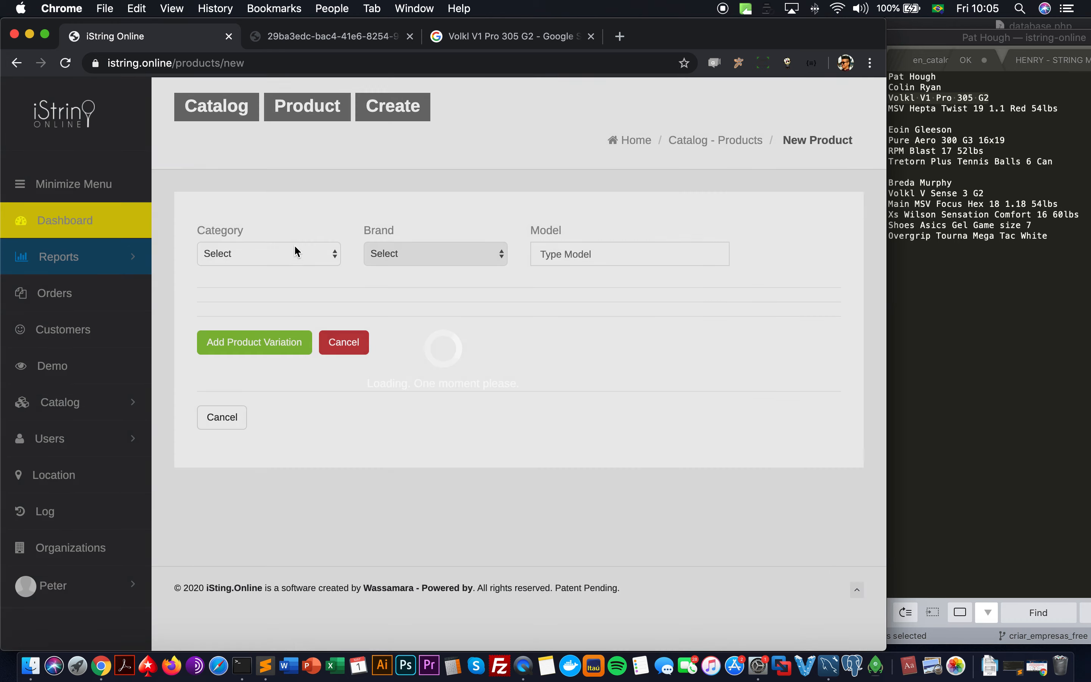
{"action": "left_click", "coordinate": [294, 253]}
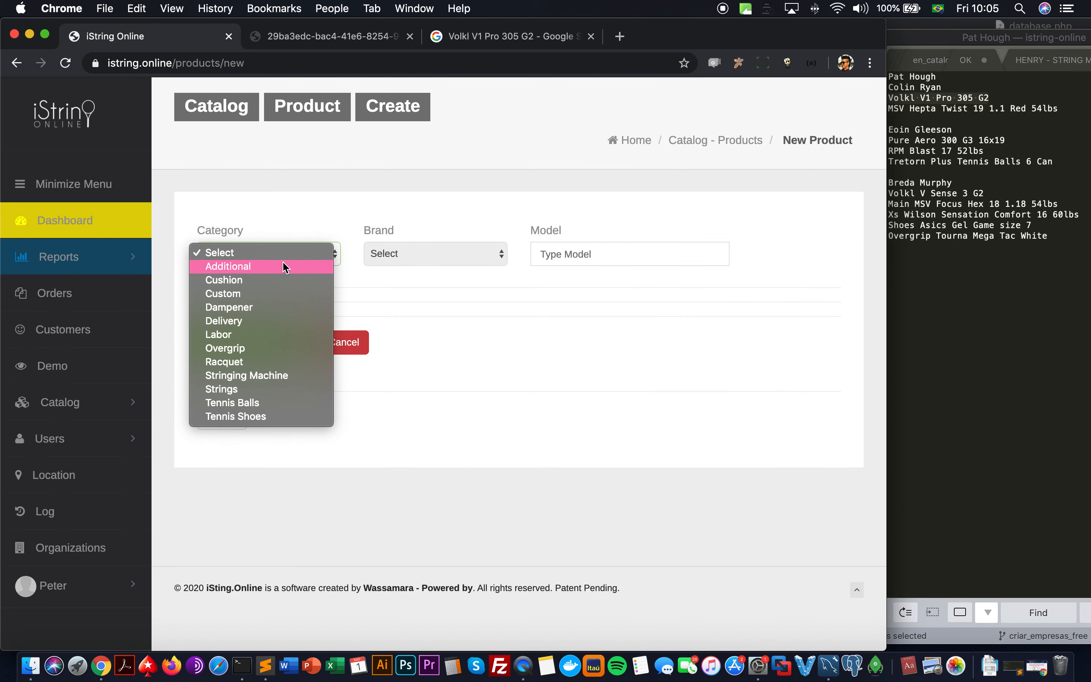
{"action": "left_click", "coordinate": [271, 403]}
{"action": "left_click", "coordinate": [432, 261]}
{"action": "left_click", "coordinate": [434, 266]}
{"action": "left_click", "coordinate": [565, 256]}
{"action": "type", "text": "Plus"}
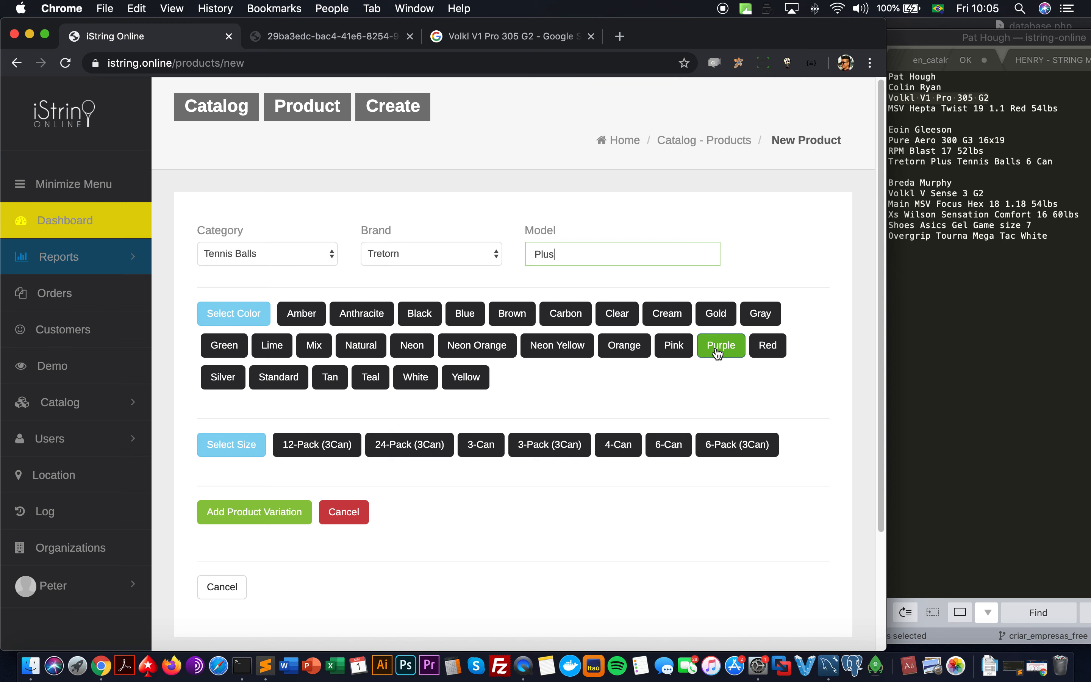
{"action": "left_click", "coordinate": [278, 378]}
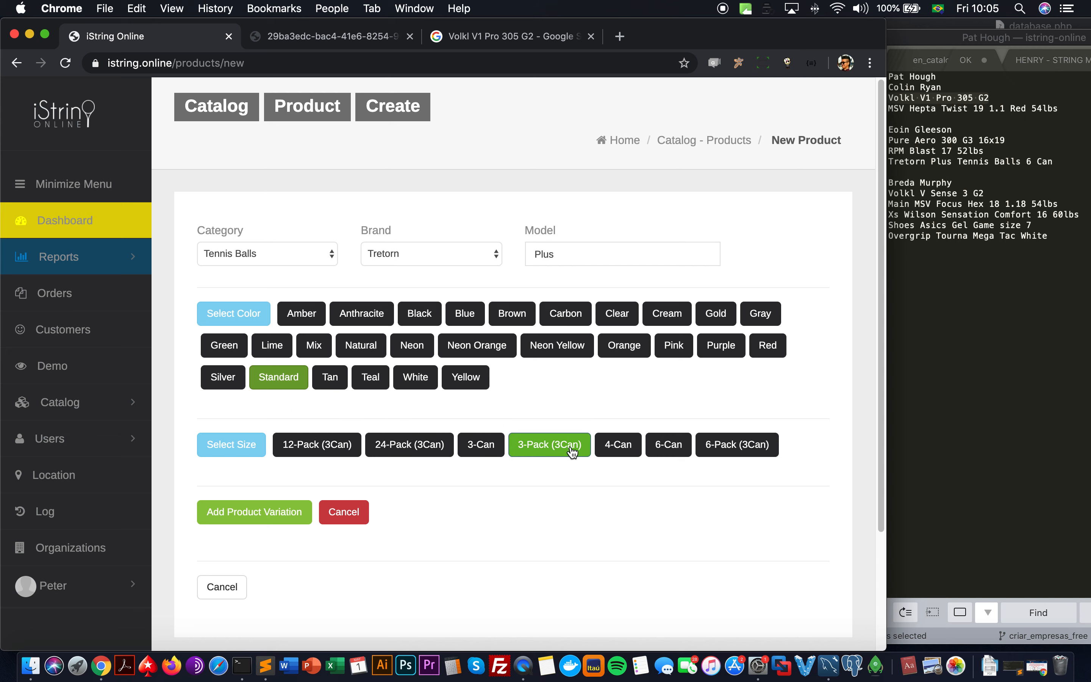
{"action": "left_click", "coordinate": [668, 451]}
{"action": "left_click", "coordinate": [226, 523]}
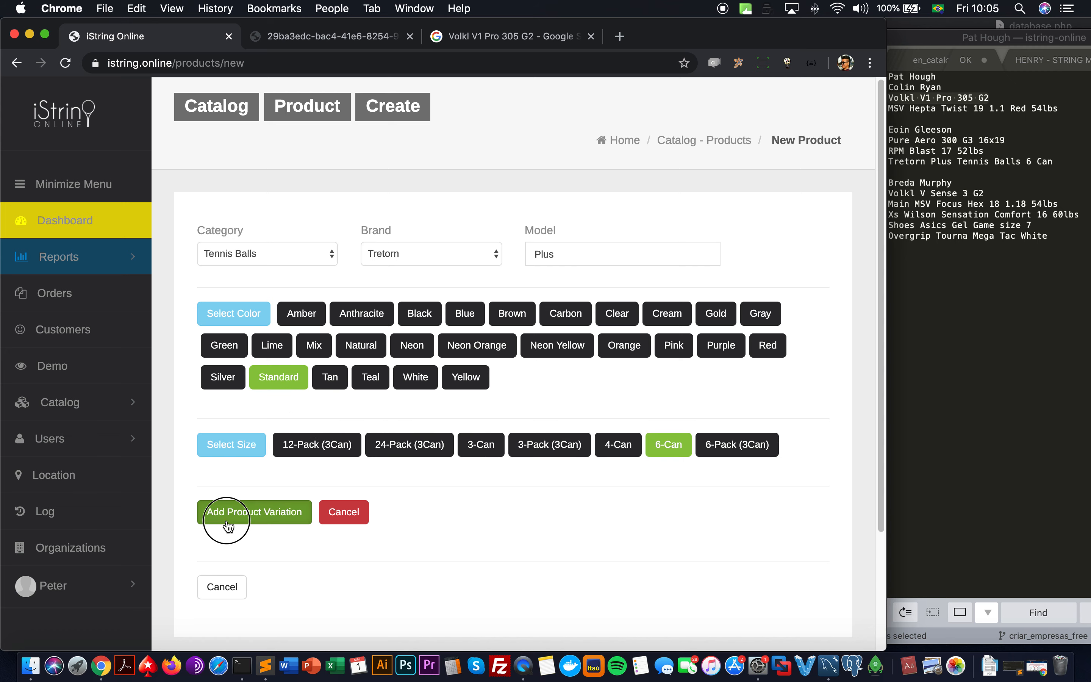
Step: Track stock of 10 for the variation, price it at $10.00, and save the product
{"action": "left_click", "coordinate": [223, 395]}
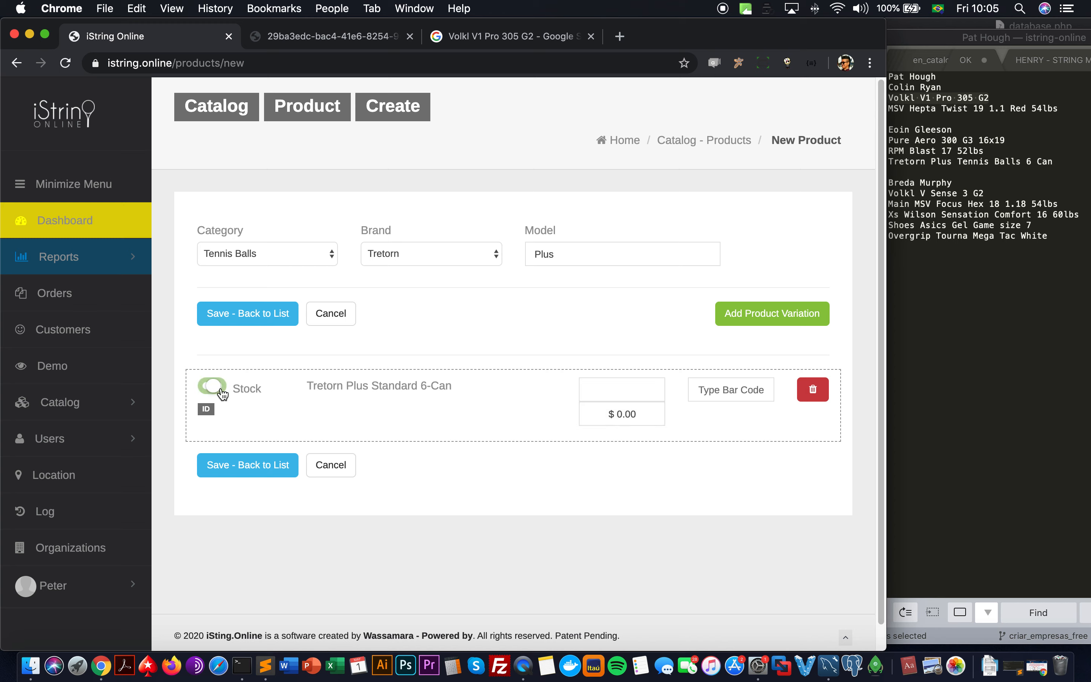
{"action": "left_click", "coordinate": [613, 395]}
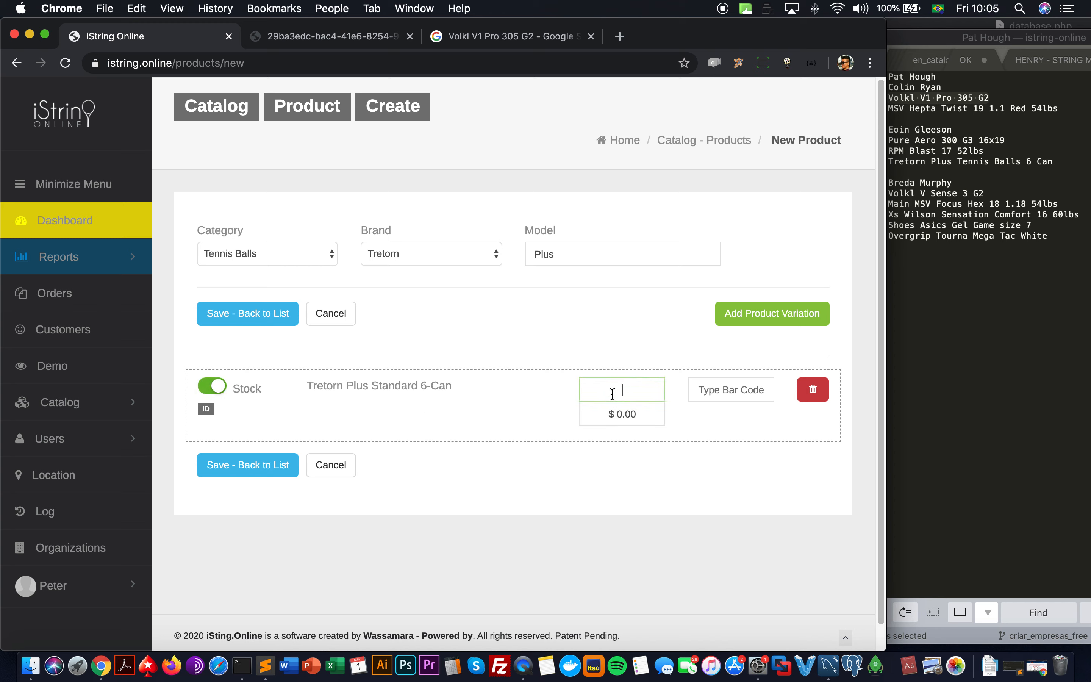
{"action": "left_click", "coordinate": [621, 414]}
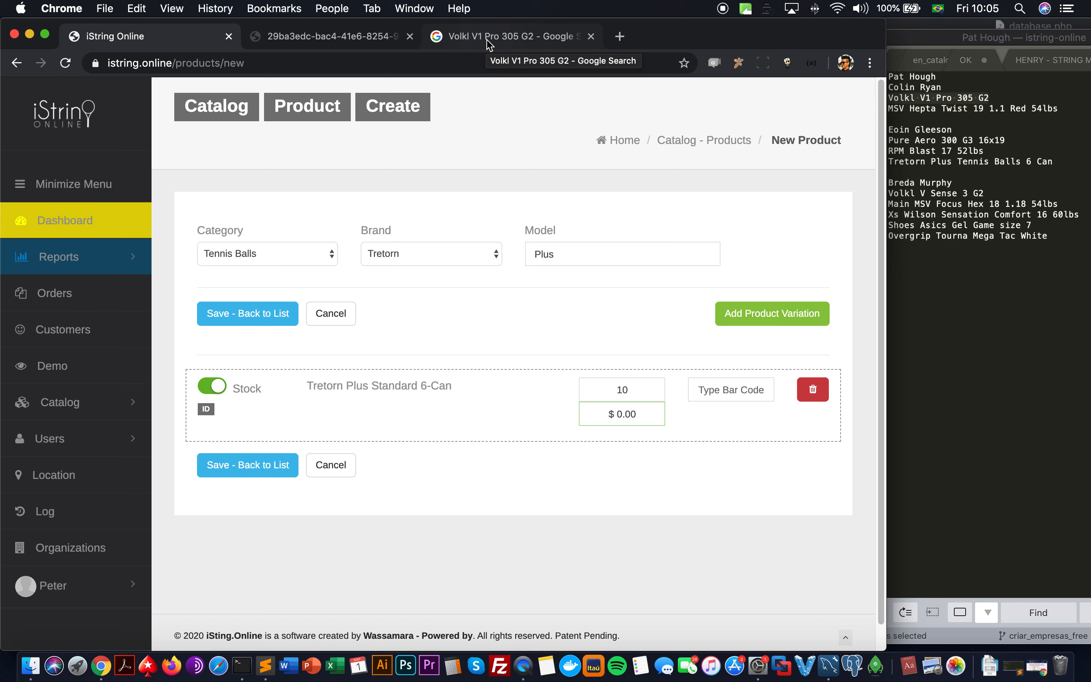
{"action": "left_click", "coordinate": [742, 389]}
{"action": "type", "text": "10"}
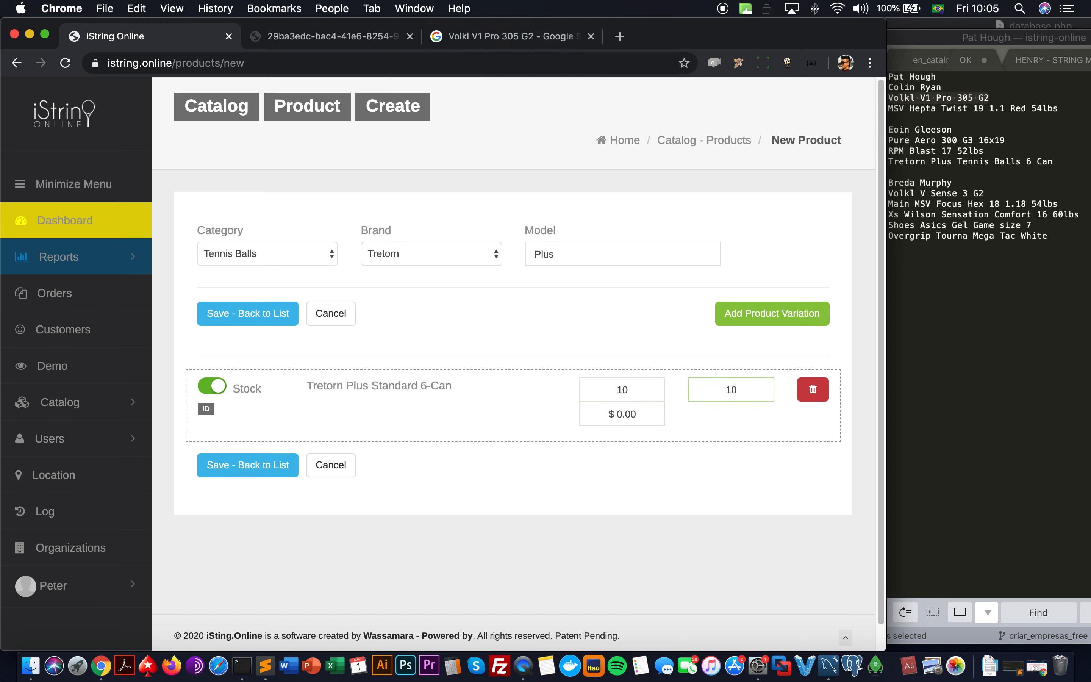
{"action": "double_click", "coordinate": [722, 391]}
{"action": "key", "text": "BackSpace"}
{"action": "left_click", "coordinate": [611, 424]}
{"action": "type", "text": "1000"}
{"action": "key", "text": "BackSpace"}
{"action": "key", "text": "BackSpace"}
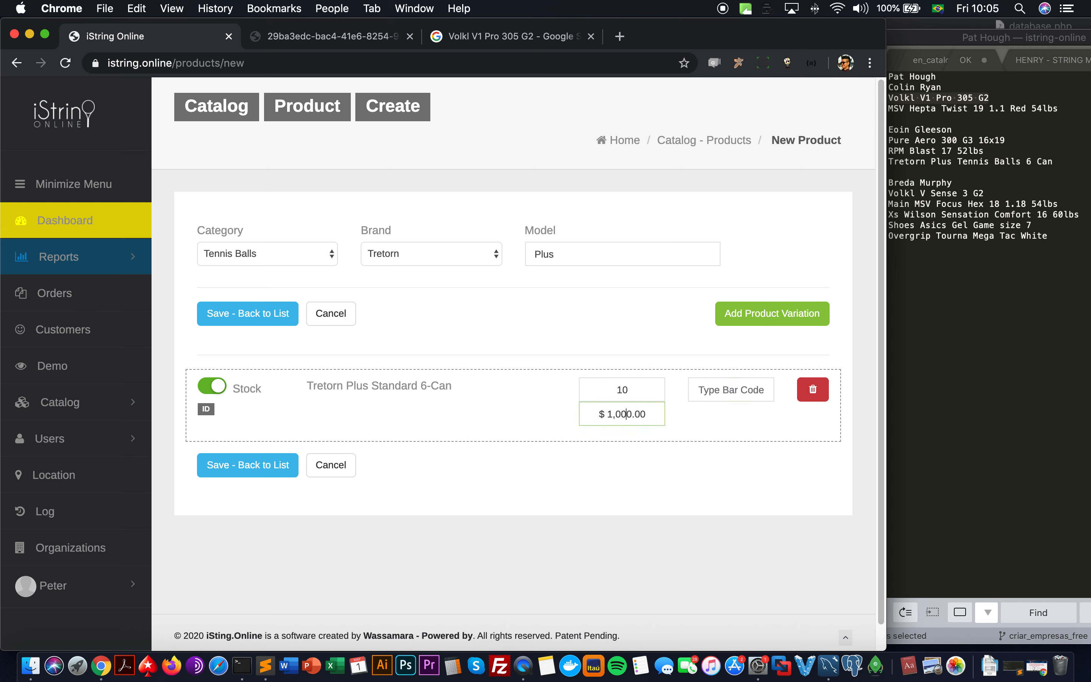
{"action": "key", "text": "BackSpace"}
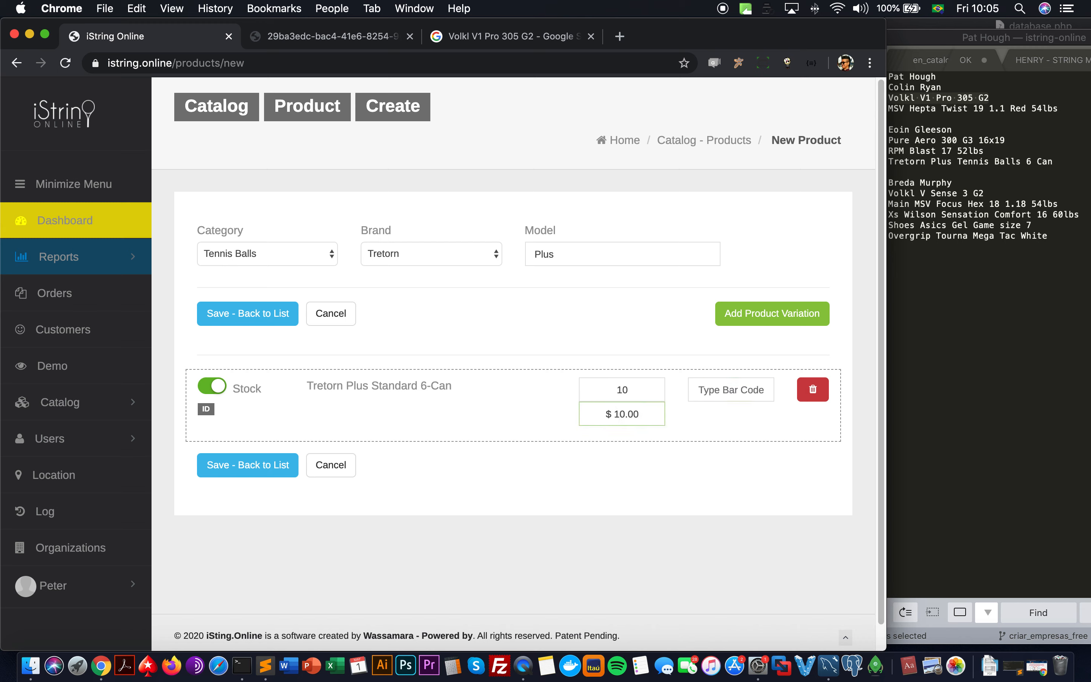
{"action": "left_click", "coordinate": [284, 466]}
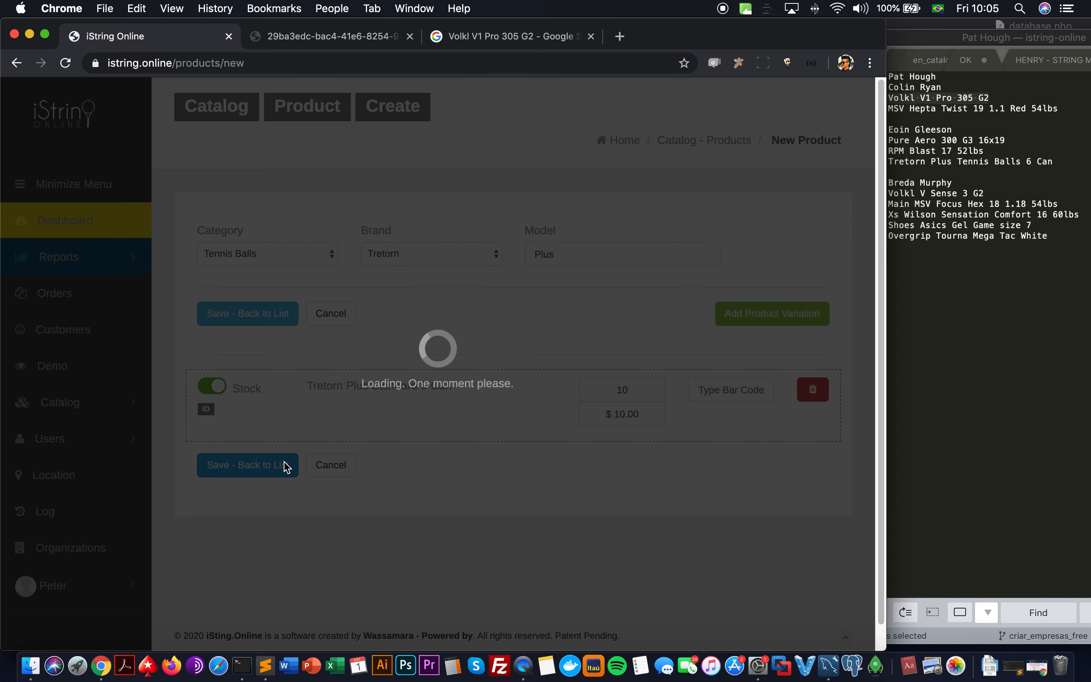
{"action": "key", "text": "Return"}
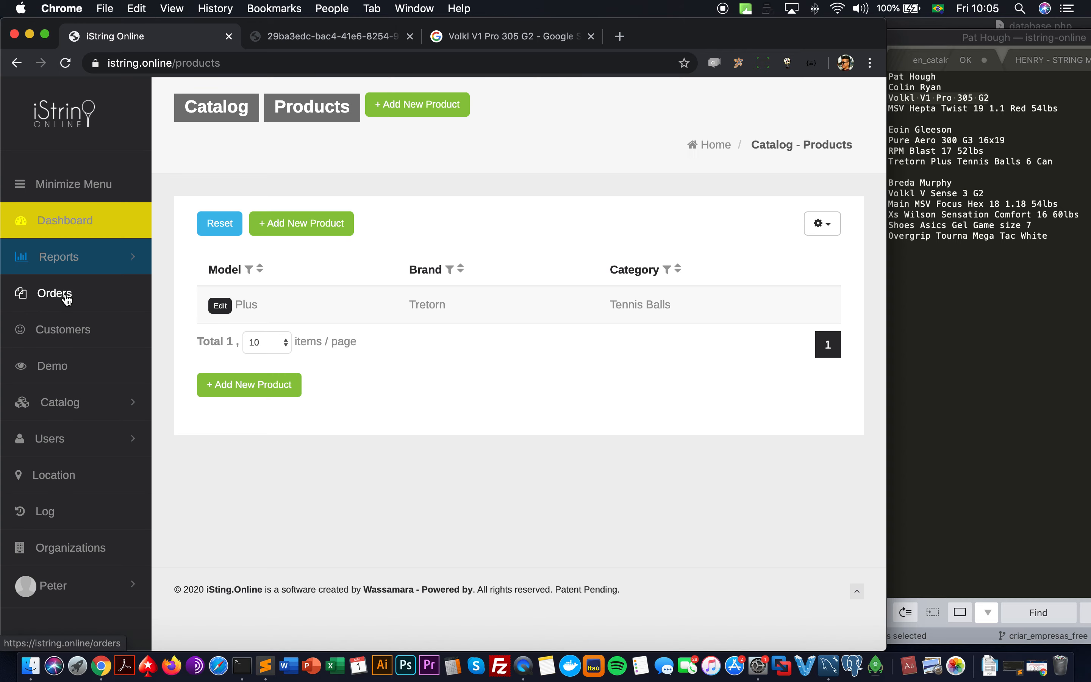
{"action": "left_click", "coordinate": [66, 298]}
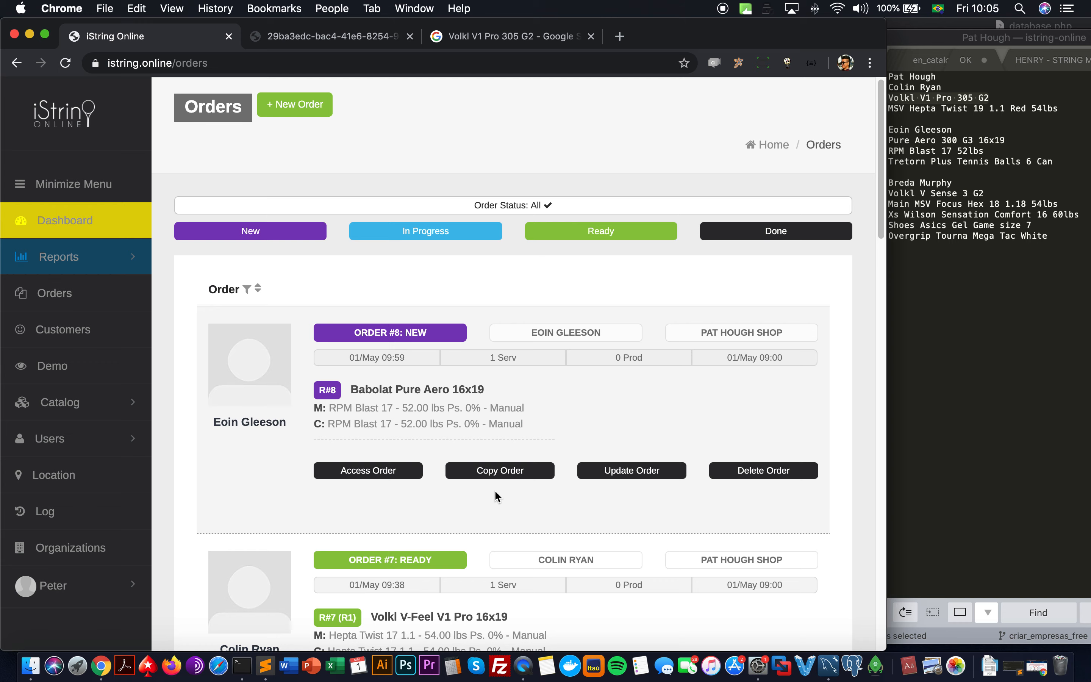
{"action": "left_click", "coordinate": [452, 335]}
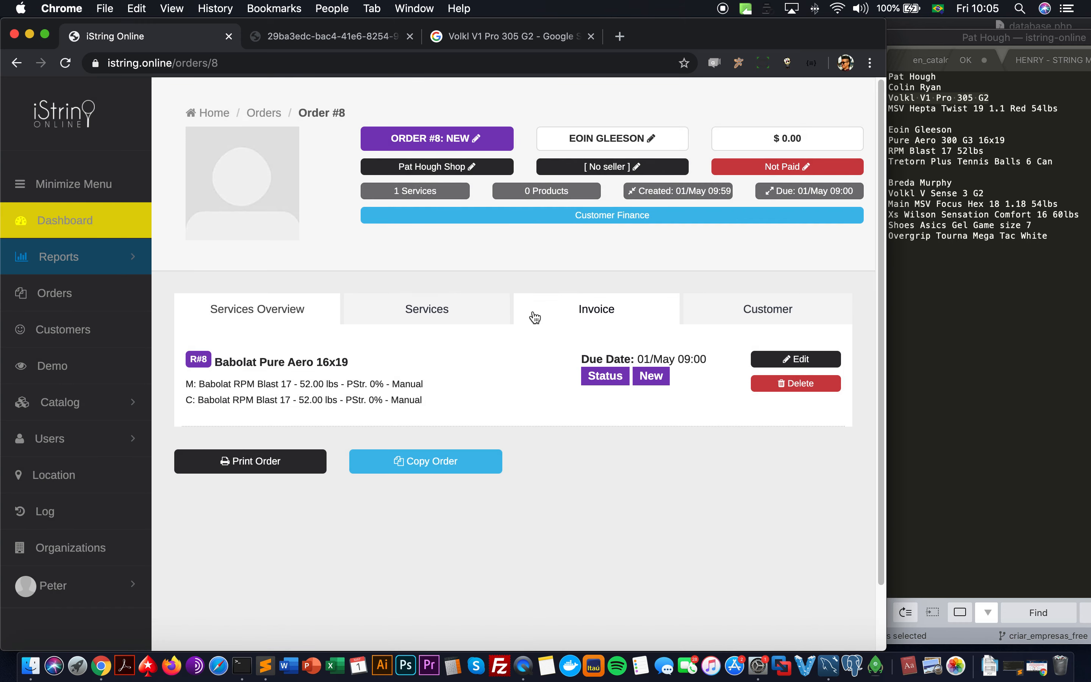
{"action": "left_click", "coordinate": [533, 318]}
{"action": "left_click", "coordinate": [263, 380]}
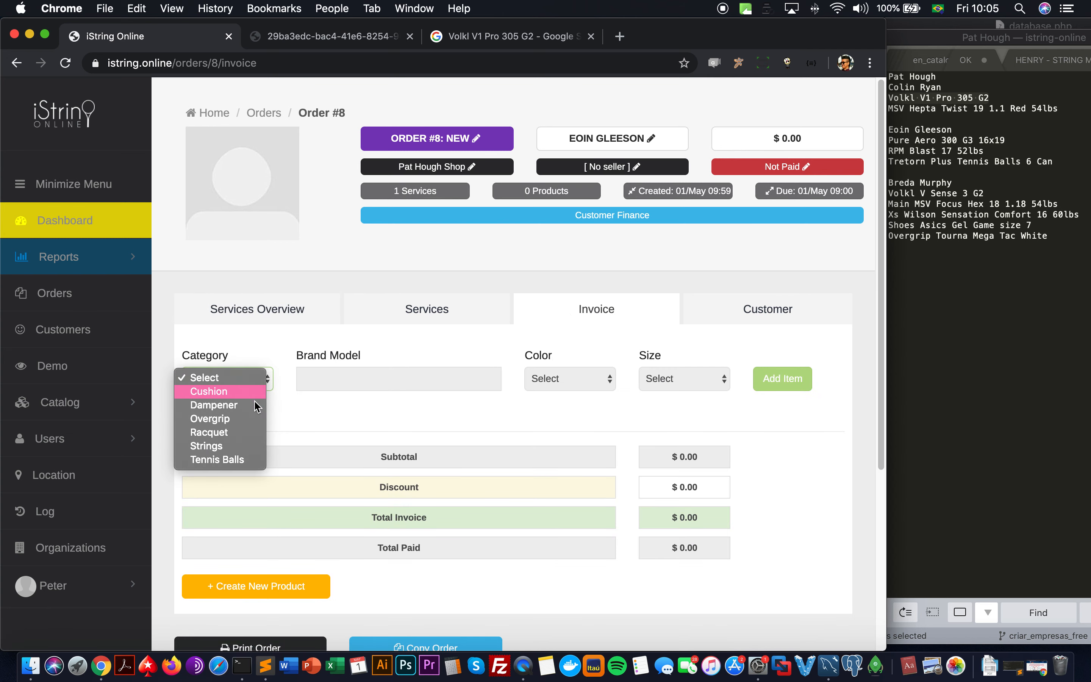
{"action": "left_click", "coordinate": [244, 459]}
{"action": "left_click", "coordinate": [395, 379]}
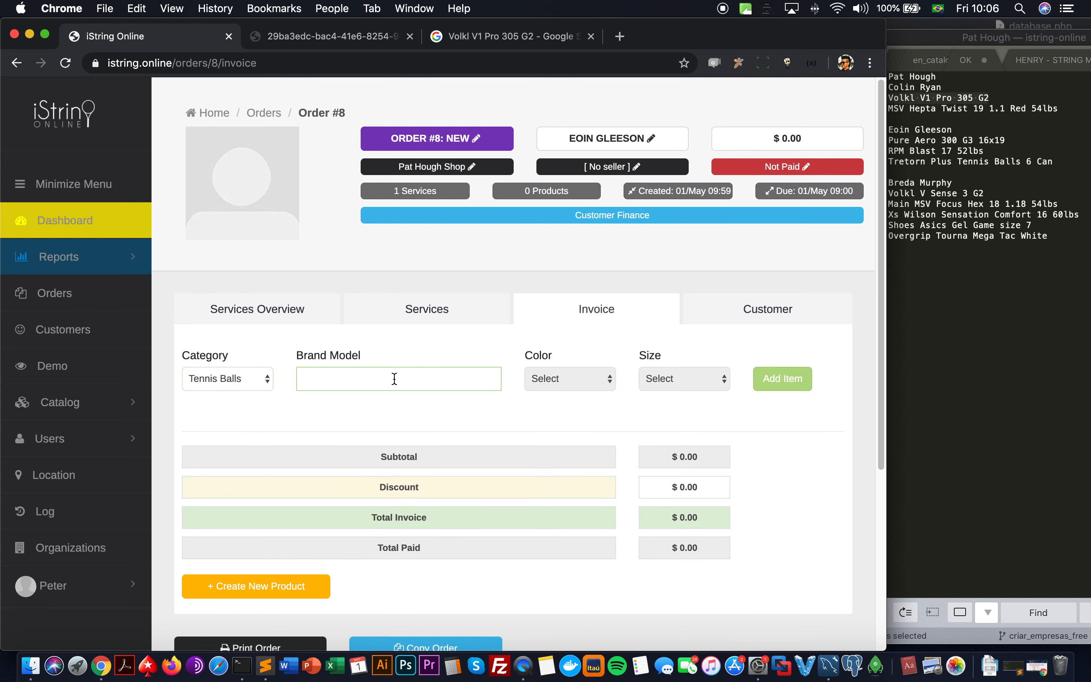
{"action": "type", "text": "tret"}
{"action": "left_click", "coordinate": [377, 398]}
{"action": "left_click", "coordinate": [562, 382]}
{"action": "left_click", "coordinate": [562, 390]}
{"action": "left_click", "coordinate": [653, 381]}
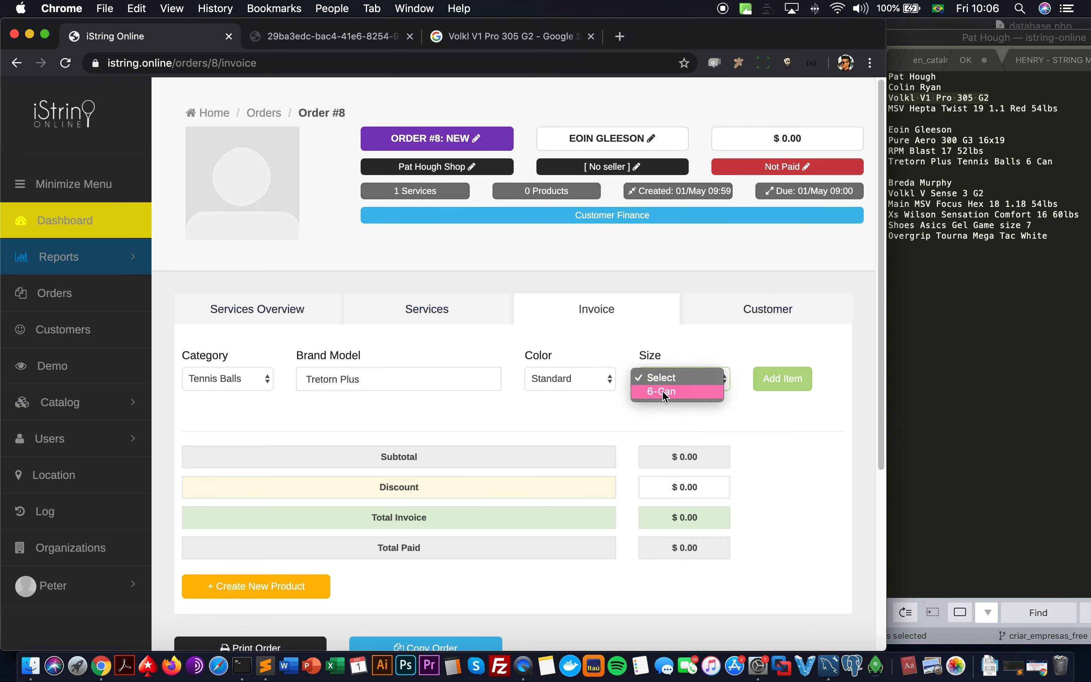
{"action": "left_click", "coordinate": [662, 390]}
{"action": "left_click", "coordinate": [428, 388]}
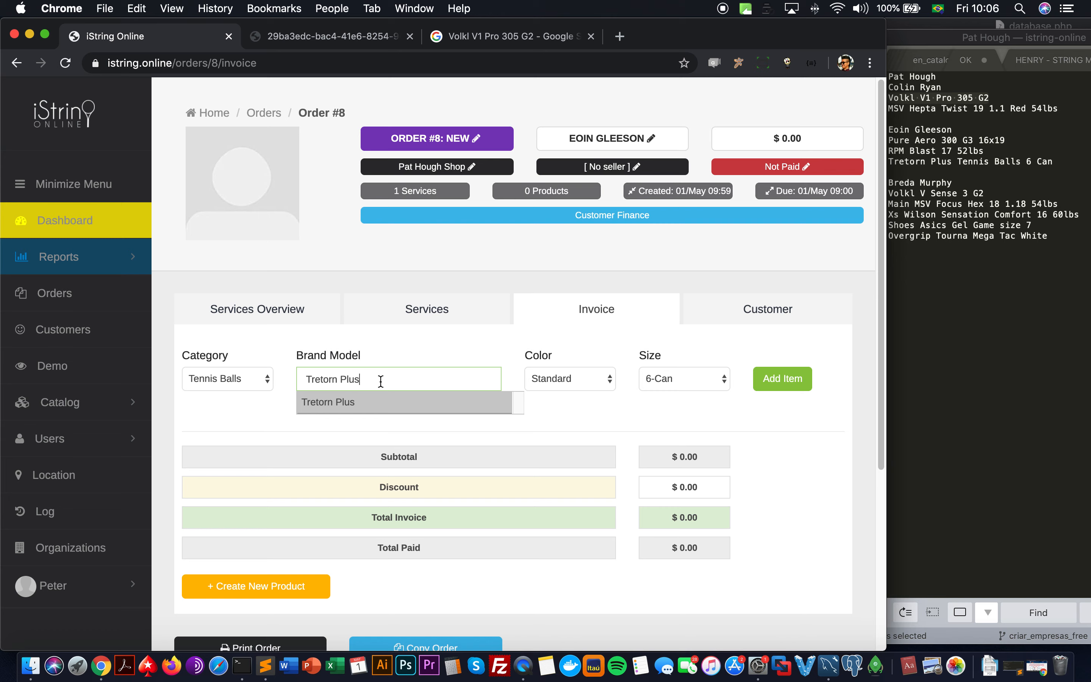
{"action": "left_click", "coordinate": [787, 380]}
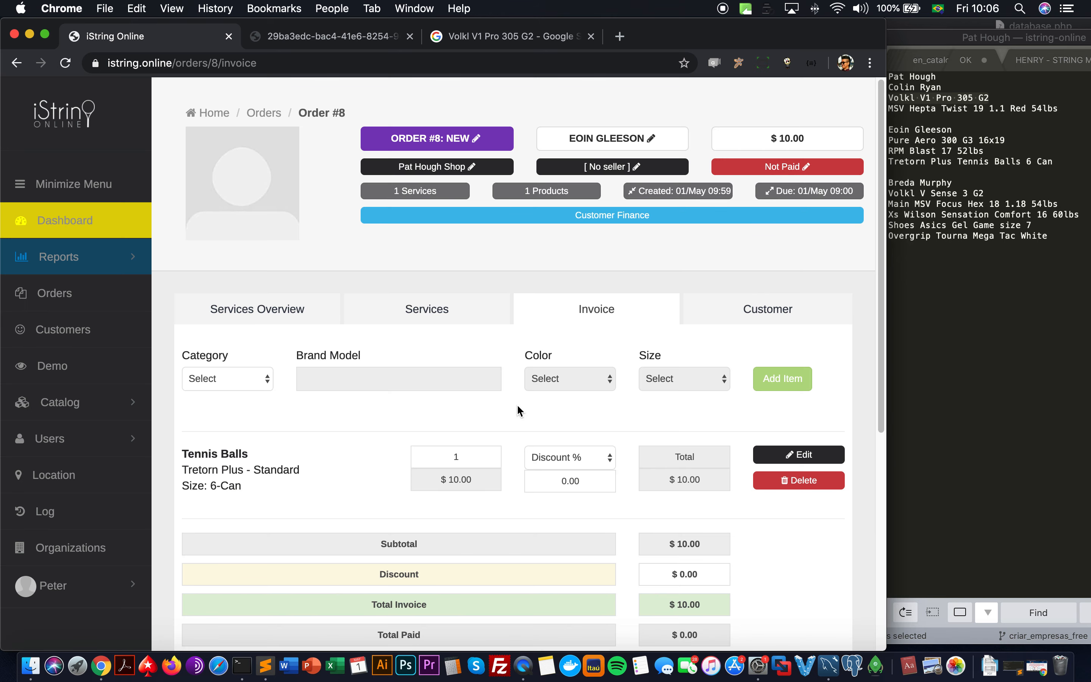
{"action": "scroll", "coordinate": [517, 404], "scroll_direction": "down", "scroll_amount": 3}
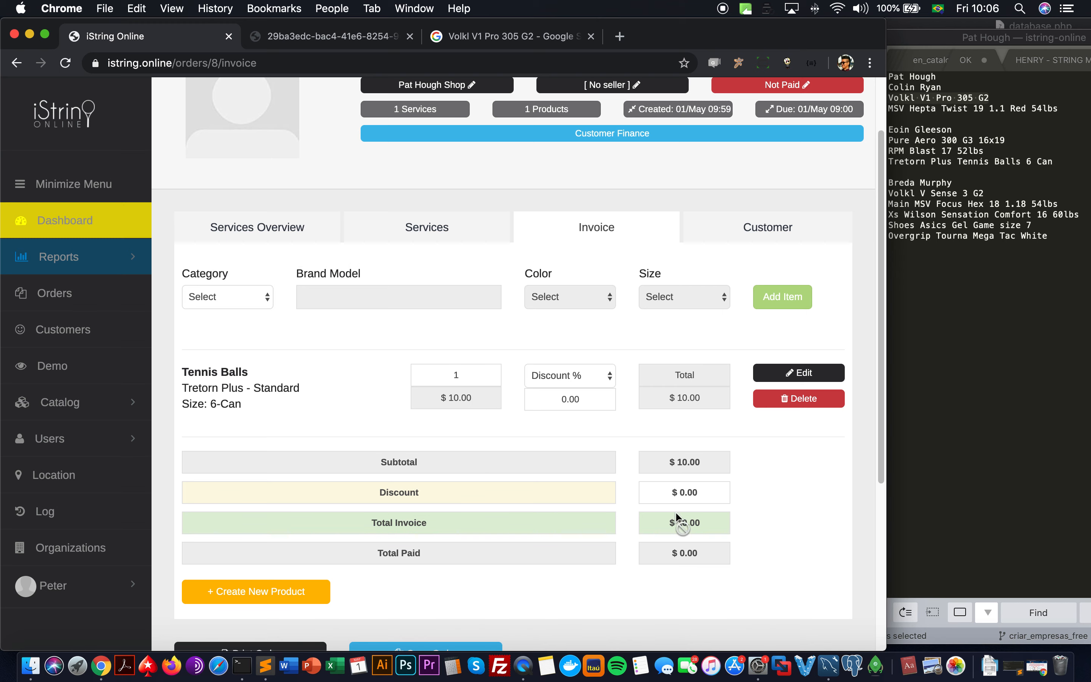
{"action": "left_click", "coordinate": [679, 492]}
{"action": "scroll", "coordinate": [798, 526], "scroll_direction": "down", "scroll_amount": 2}
Step: Preview the Order #8 invoice print and check shop name, print date, order number and status
{"action": "left_click", "coordinate": [216, 614]}
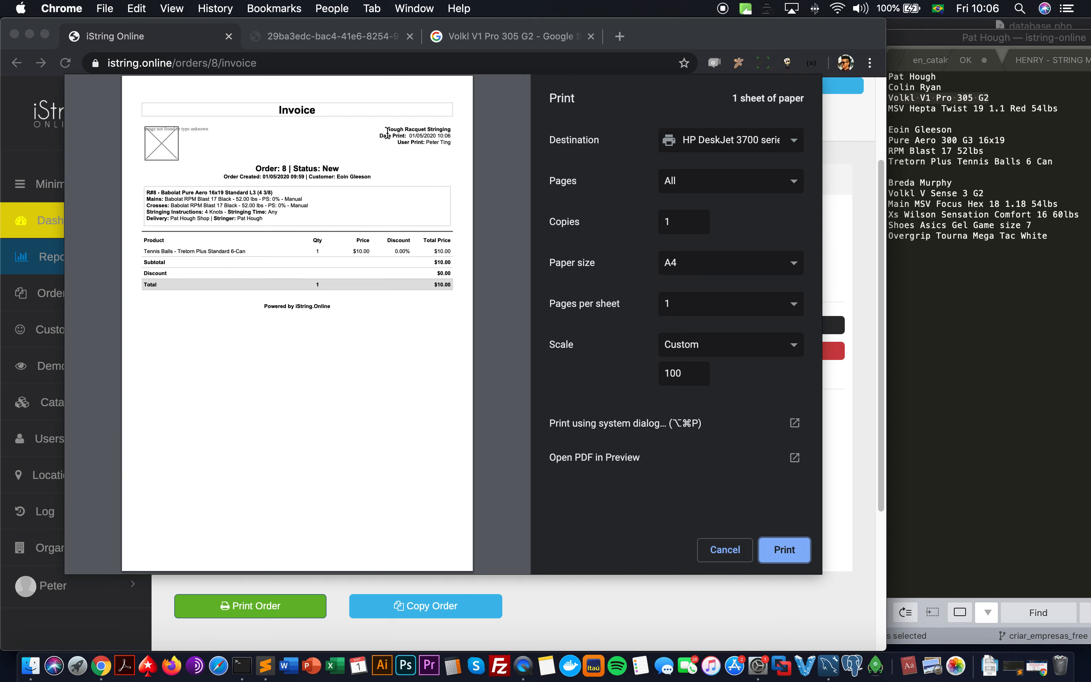
{"action": "left_click_drag", "start_coordinate": [387, 129], "coordinate": [463, 127]}
{"action": "left_click_drag", "start_coordinate": [377, 135], "coordinate": [462, 140]}
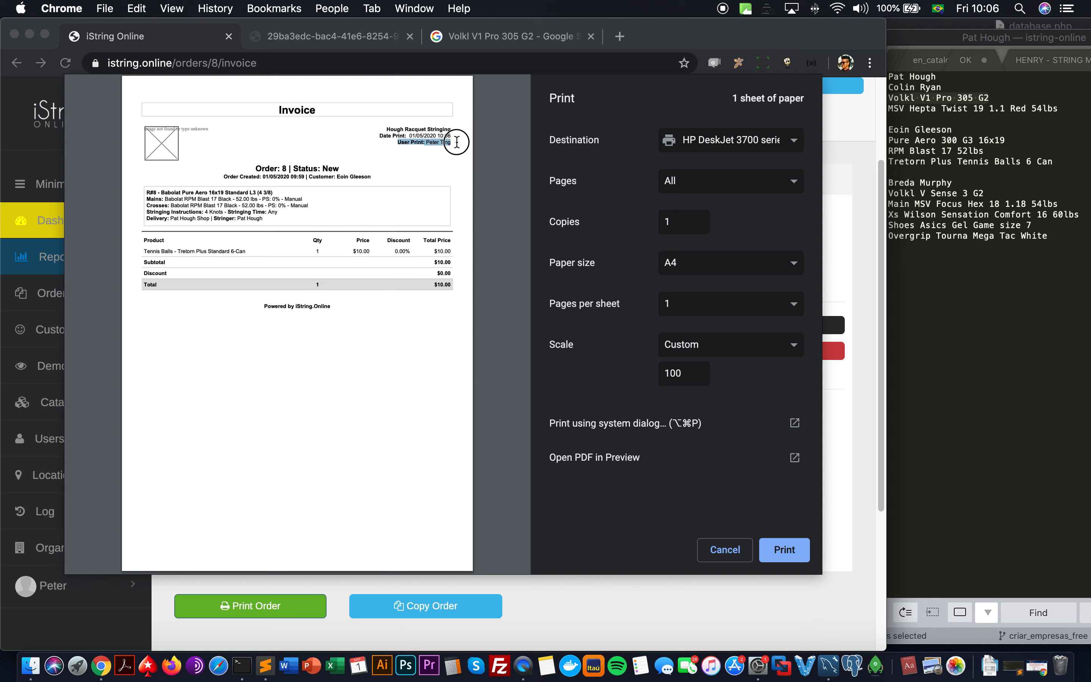
{"action": "left_click_drag", "start_coordinate": [254, 169], "coordinate": [339, 169]}
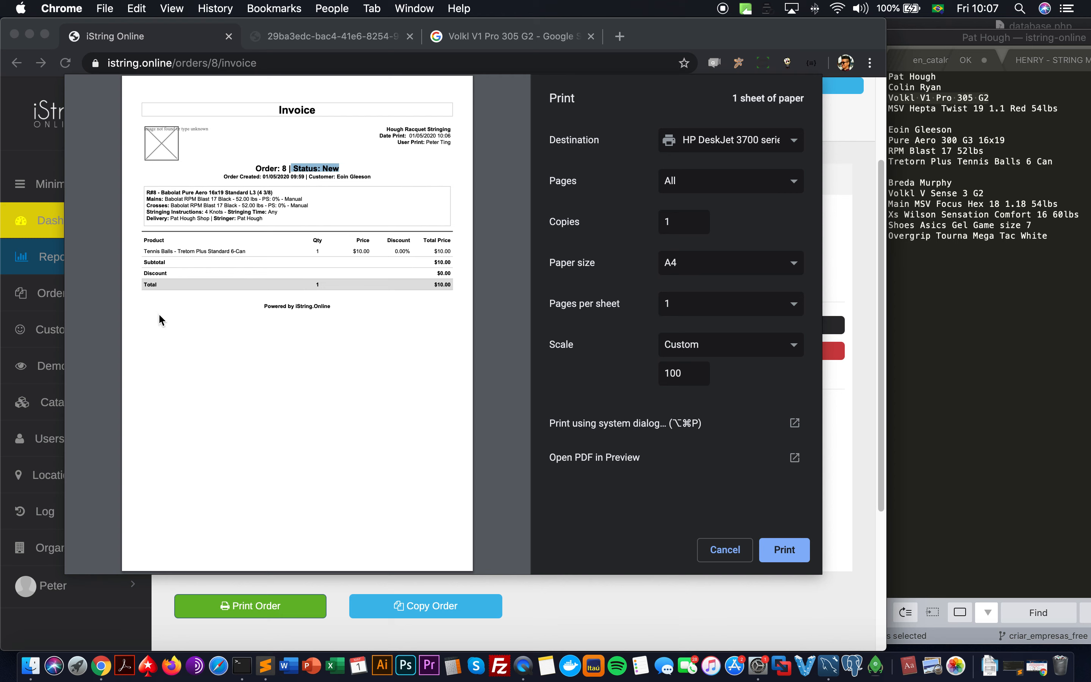
{"action": "left_click", "coordinate": [141, 244]}
Step: Close the invoice print preview, leaving the item category unchanged
{"action": "left_click", "coordinate": [724, 549]}
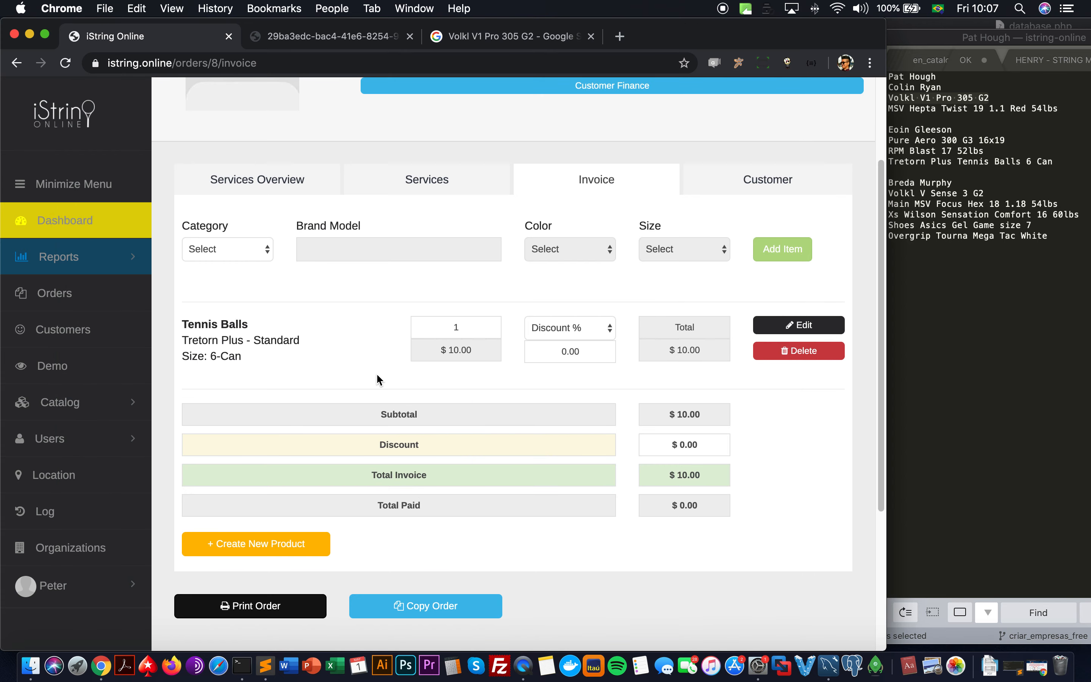
{"action": "left_click", "coordinate": [226, 248]}
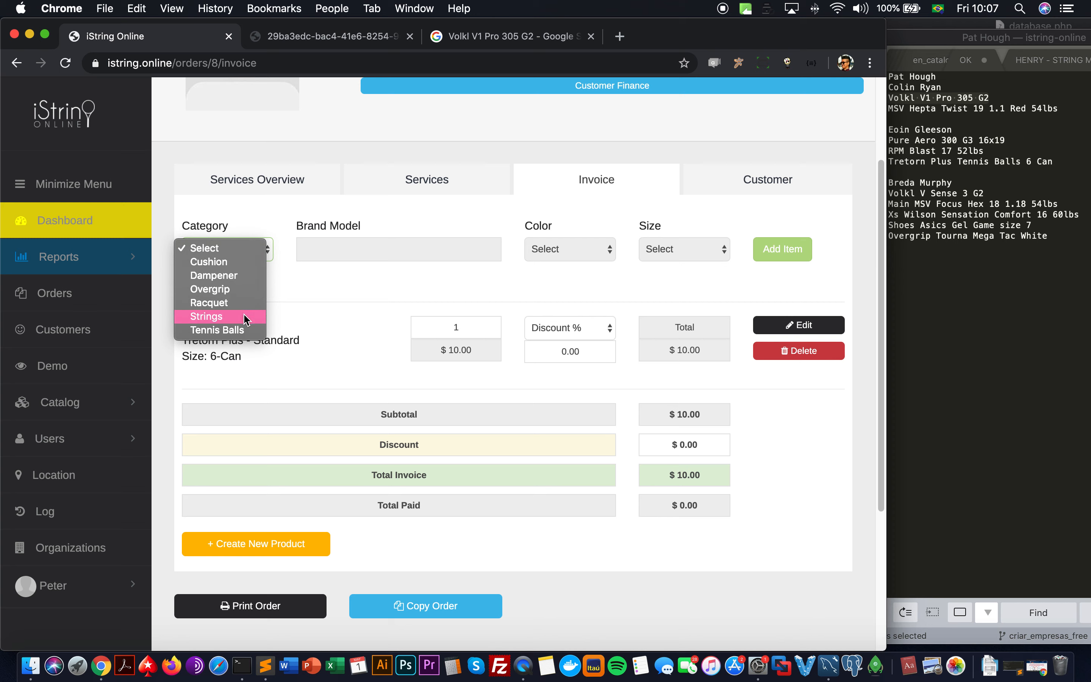
{"action": "key", "text": "Escape"}
Step: Open the Labor category under Catalog > Categories to review its sizes
{"action": "left_click", "coordinate": [93, 409]}
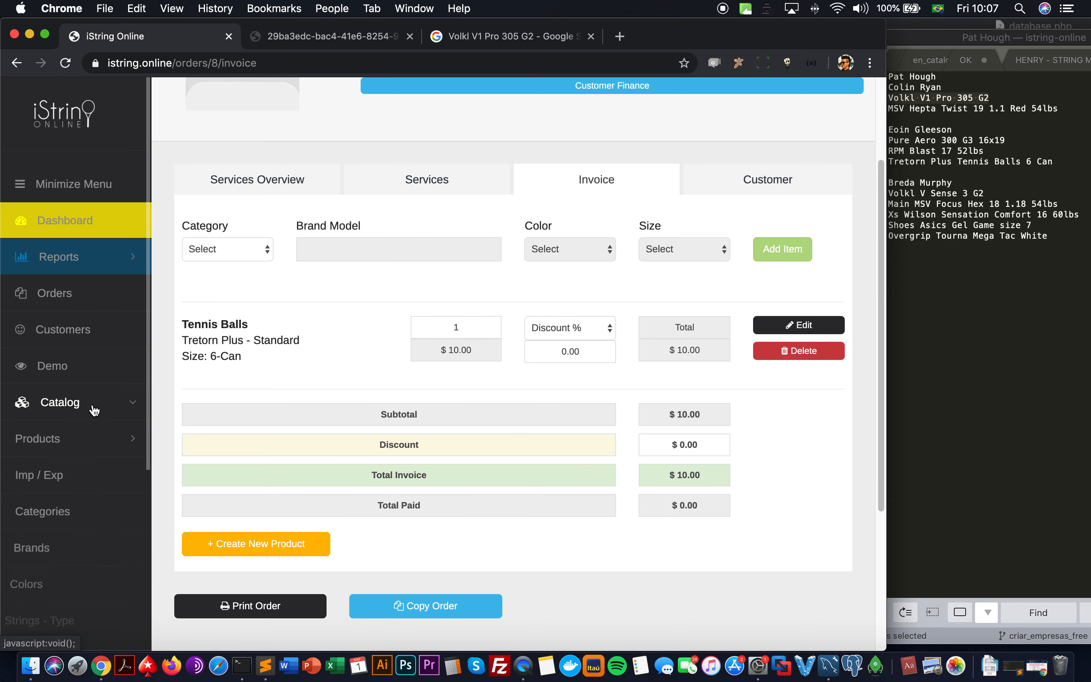
{"action": "scroll", "coordinate": [94, 408], "scroll_direction": "down", "scroll_amount": 3}
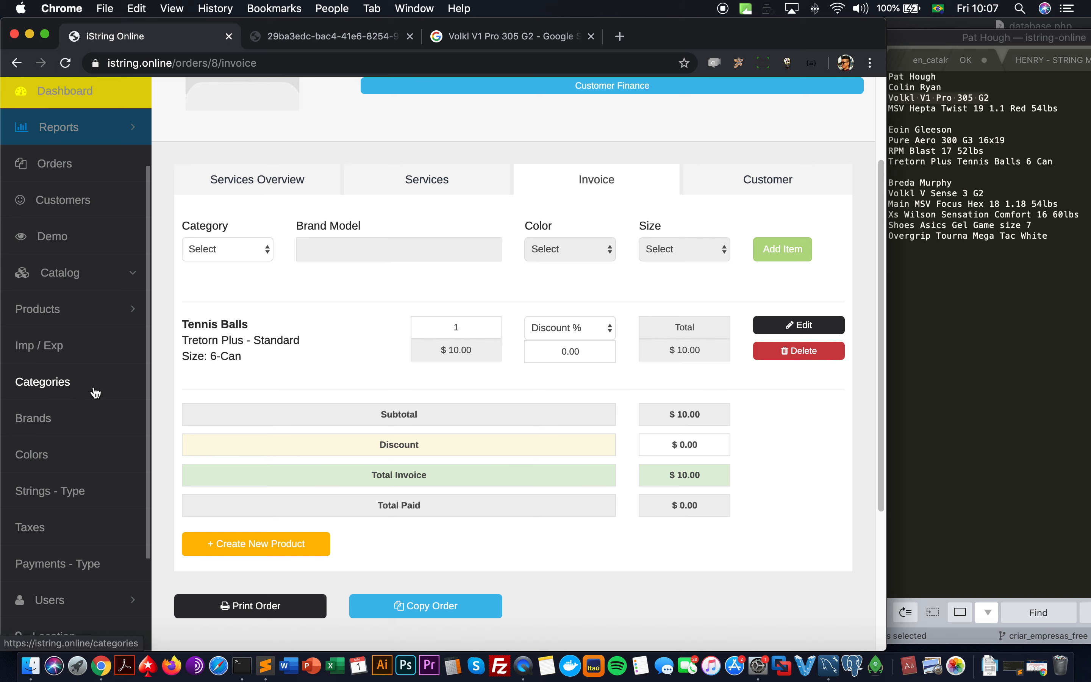
{"action": "left_click", "coordinate": [94, 393]}
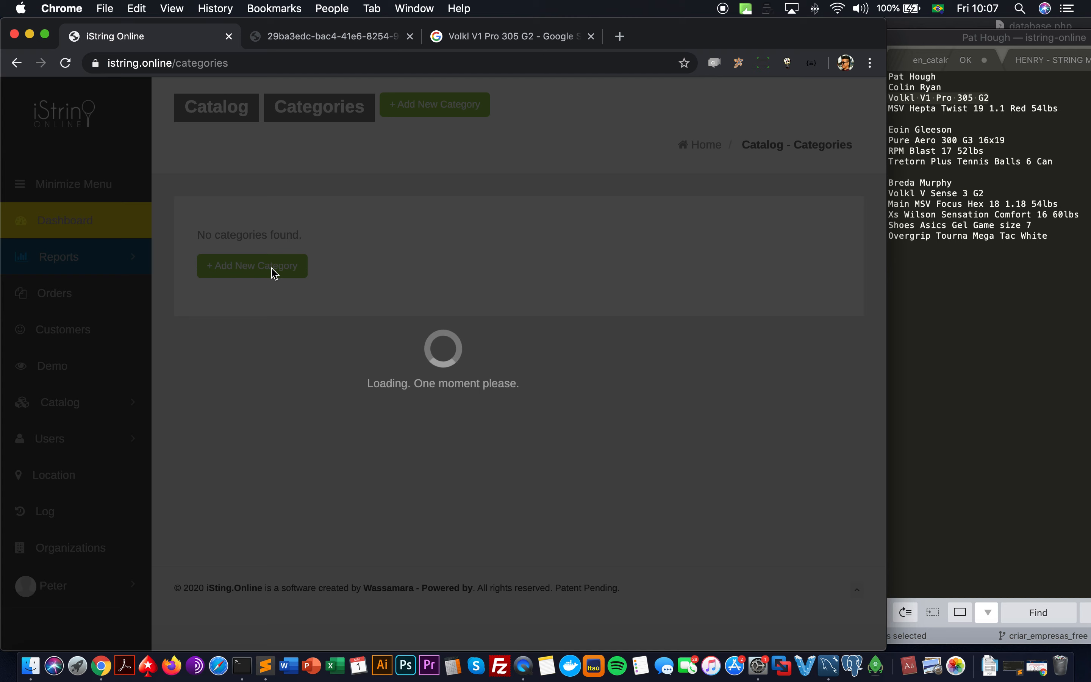
{"action": "scroll", "coordinate": [289, 322], "scroll_direction": "down", "scroll_amount": 1}
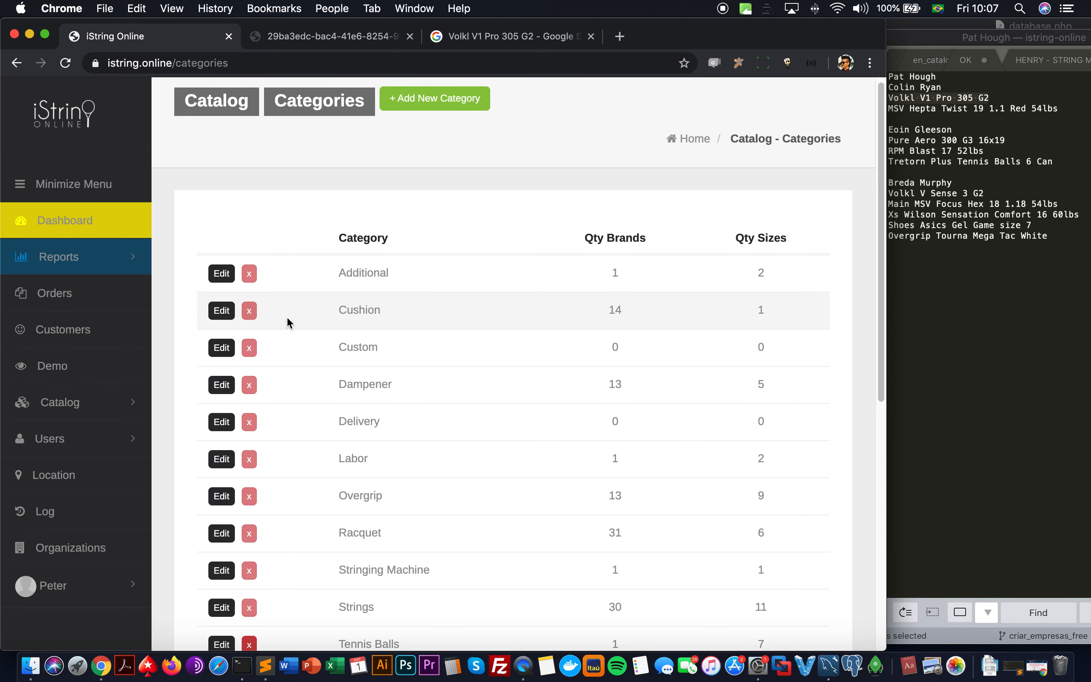
{"action": "left_click", "coordinate": [222, 432]}
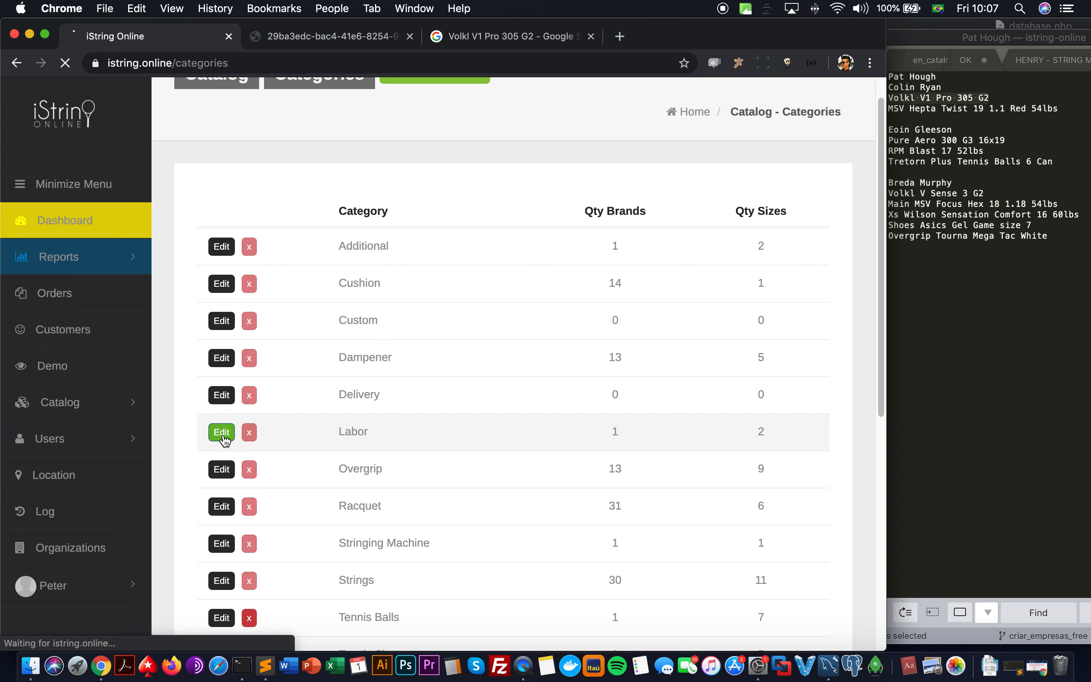
{"action": "scroll", "coordinate": [342, 419], "scroll_direction": "down", "scroll_amount": 5}
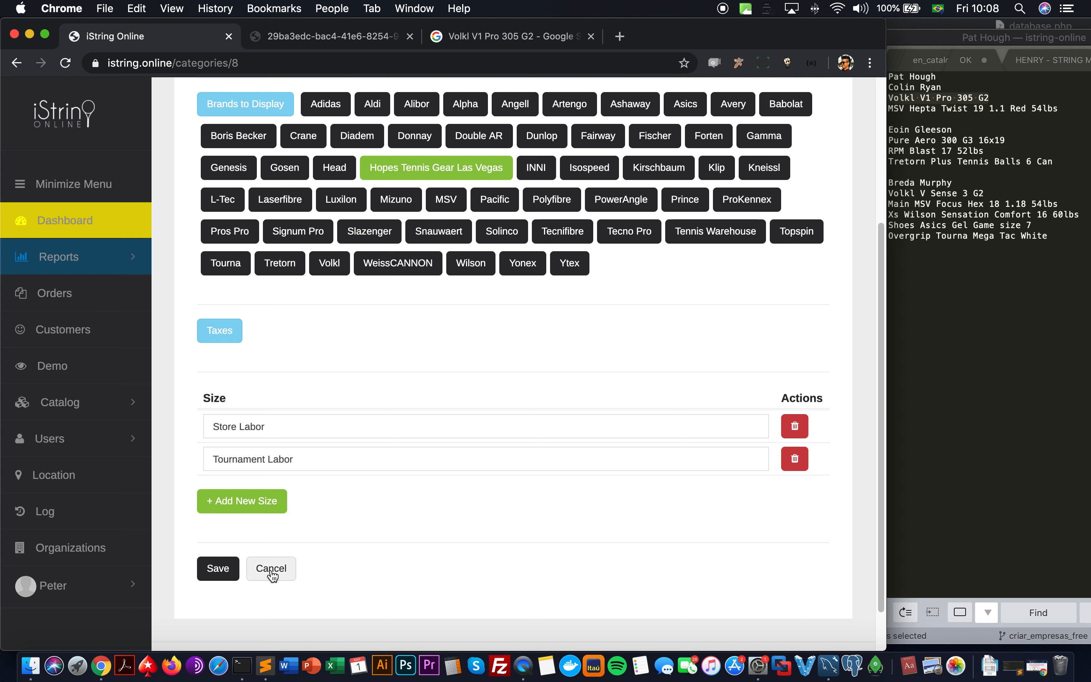
Step: Show the full list of catalogue products under Catalog > Products > All Products
{"action": "left_click", "coordinate": [115, 412]}
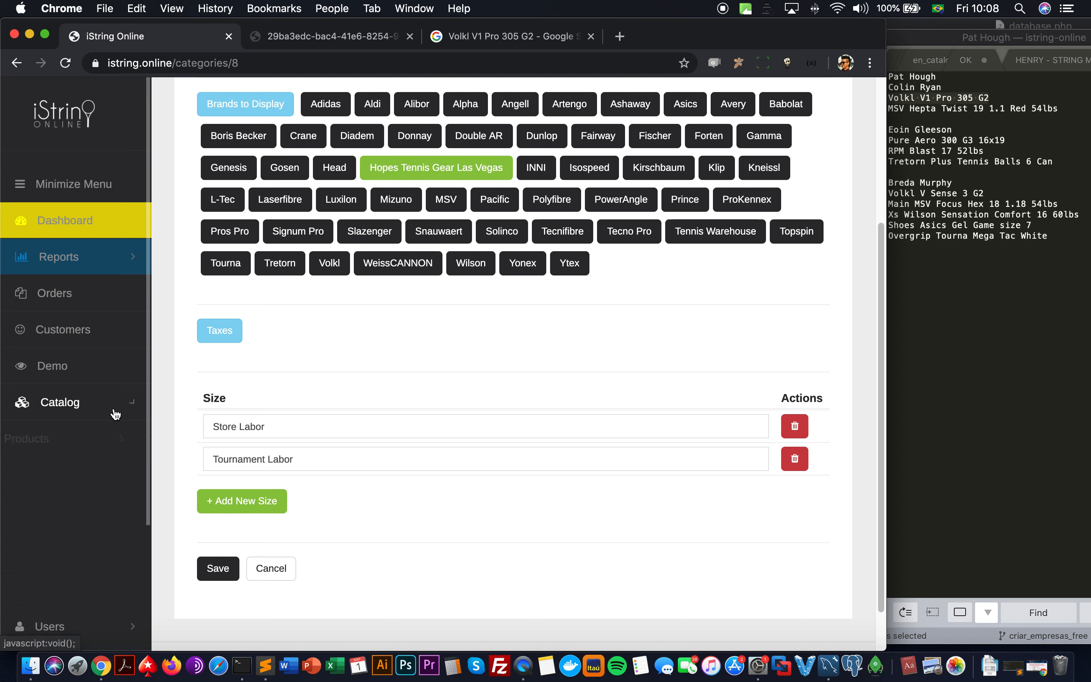
{"action": "left_click", "coordinate": [100, 440]}
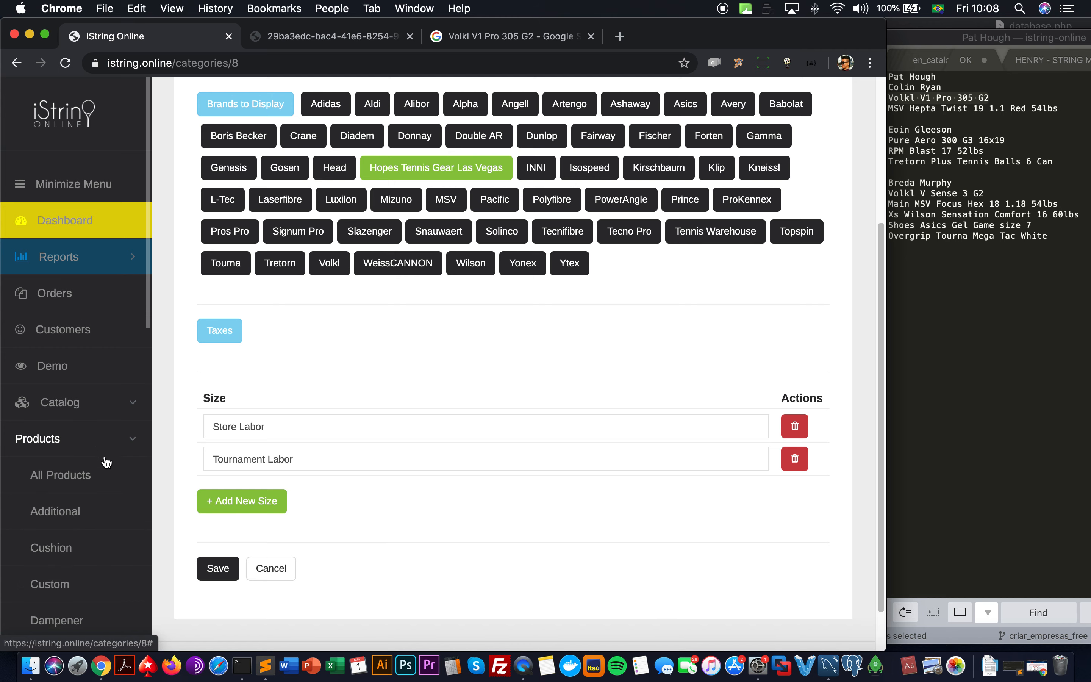
{"action": "left_click", "coordinate": [95, 476]}
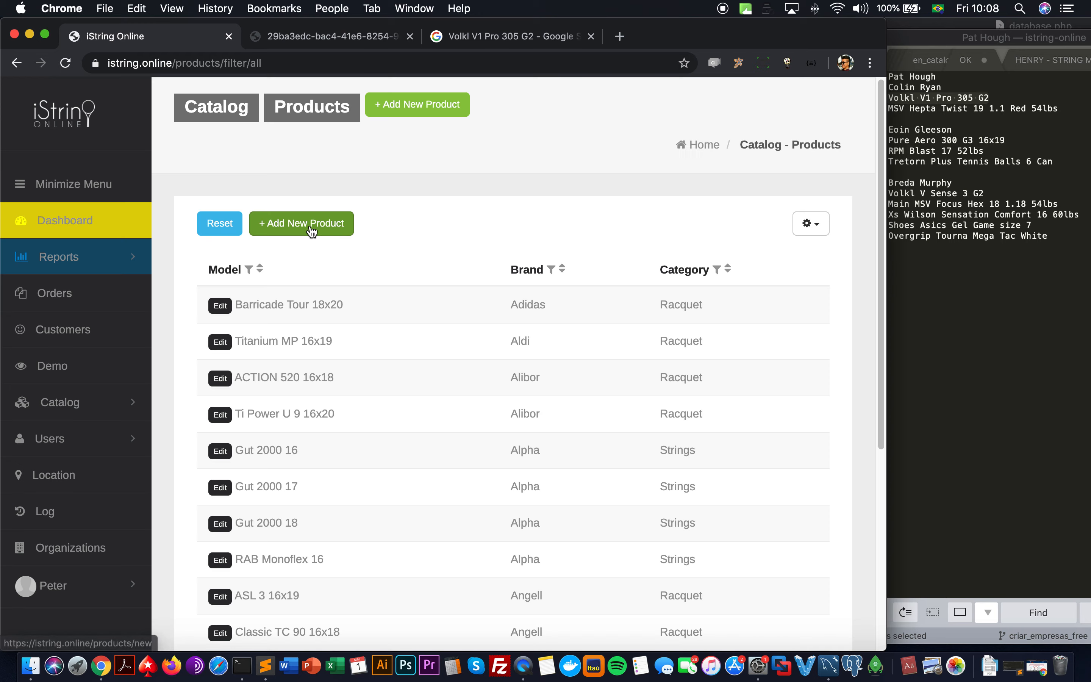
Step: List the catalogue products in the Labor category
{"action": "left_click", "coordinate": [312, 231]}
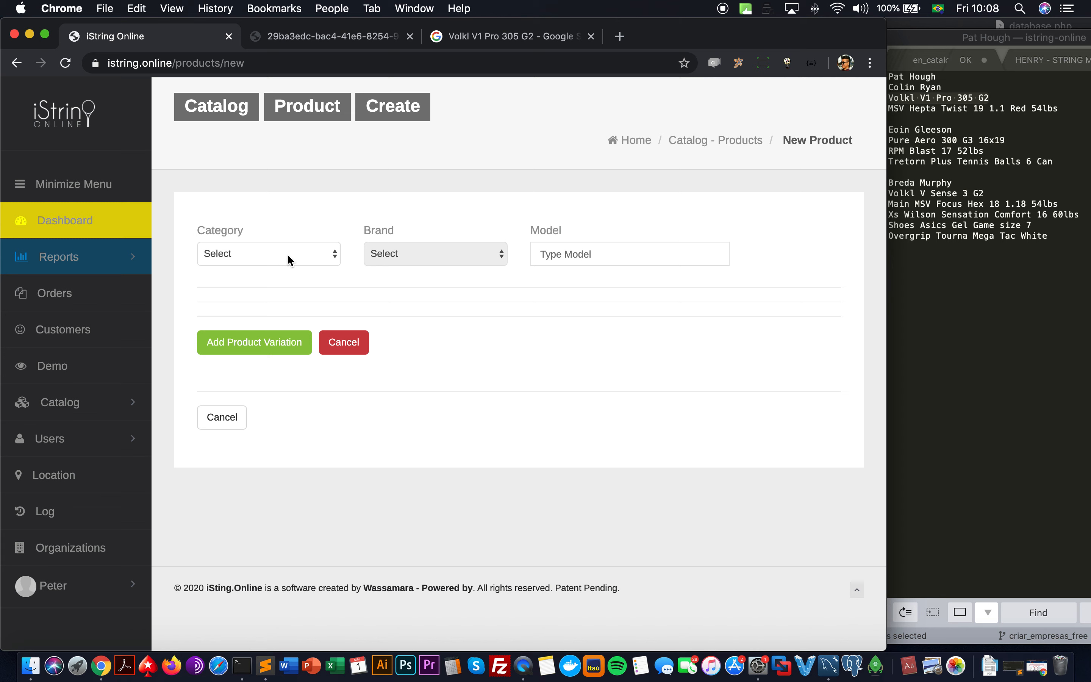
{"action": "left_click", "coordinate": [104, 408]}
{"action": "scroll", "coordinate": [104, 410], "scroll_direction": "down", "scroll_amount": 6}
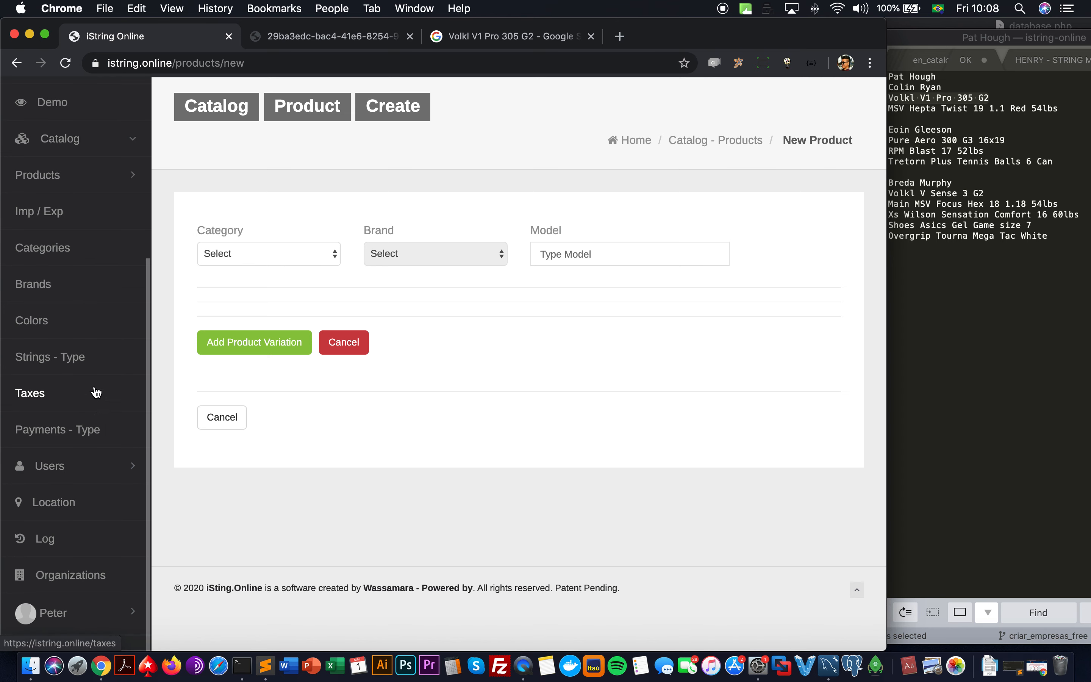
{"action": "left_click", "coordinate": [68, 175]}
{"action": "scroll", "coordinate": [99, 403], "scroll_direction": "down", "scroll_amount": 2}
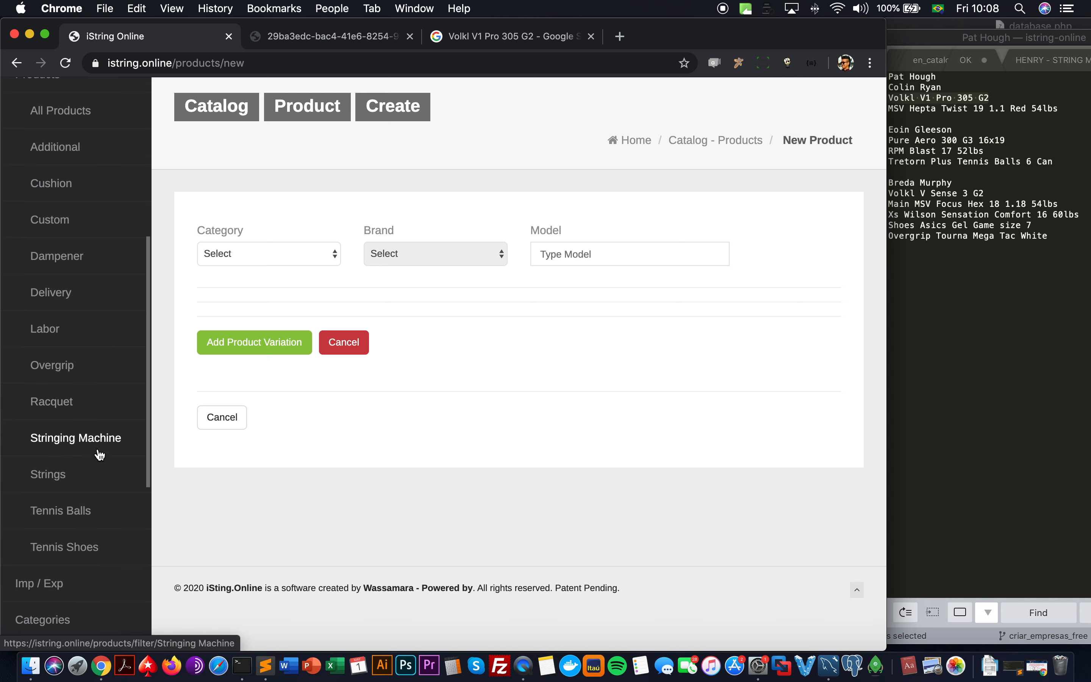
{"action": "left_click", "coordinate": [79, 327]}
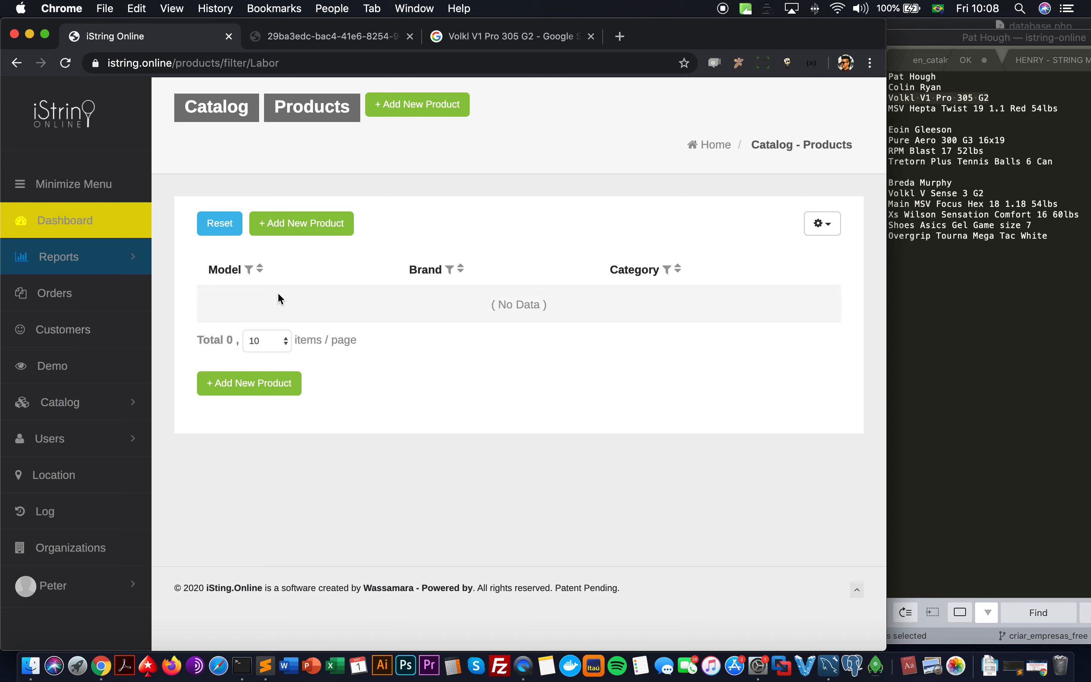
Step: Start a new product with category Labor and brand Hopes Tennis Gear Las Vegas
{"action": "left_click", "coordinate": [302, 231]}
{"action": "left_click", "coordinate": [256, 253]}
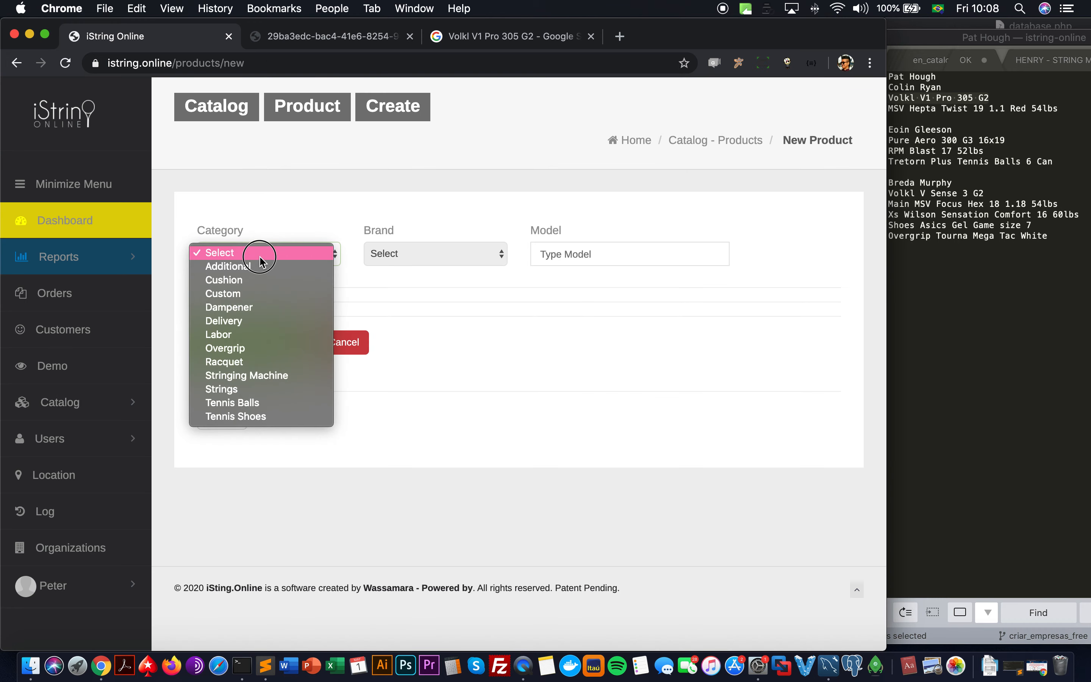
{"action": "left_click", "coordinate": [258, 344]}
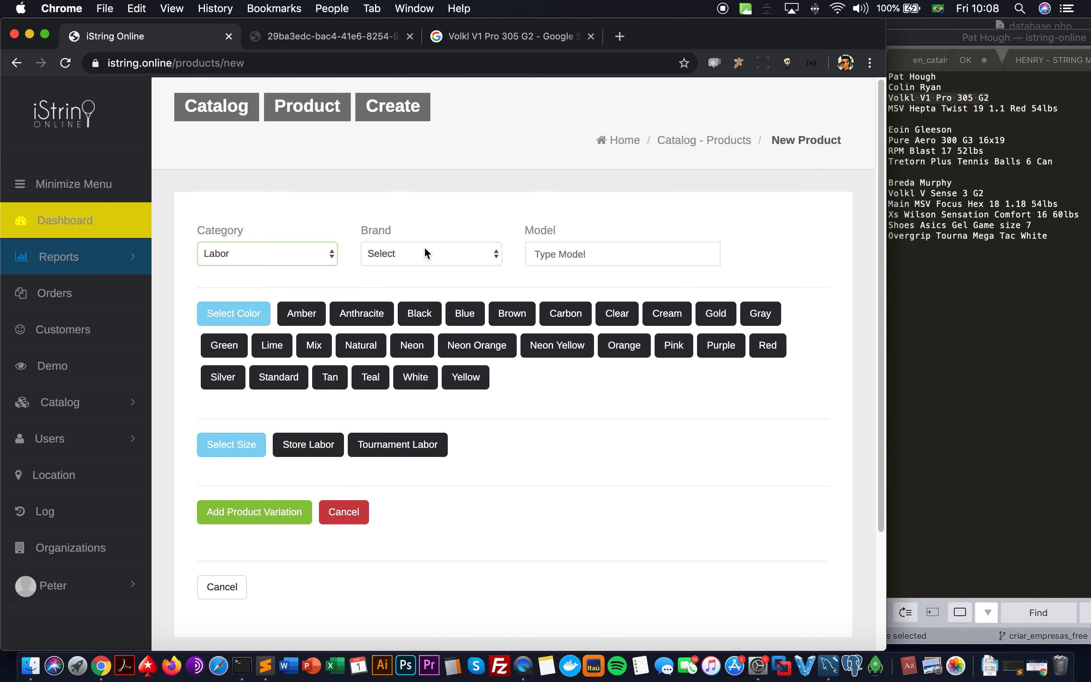
{"action": "left_click", "coordinate": [427, 253]}
{"action": "left_click", "coordinate": [427, 266]}
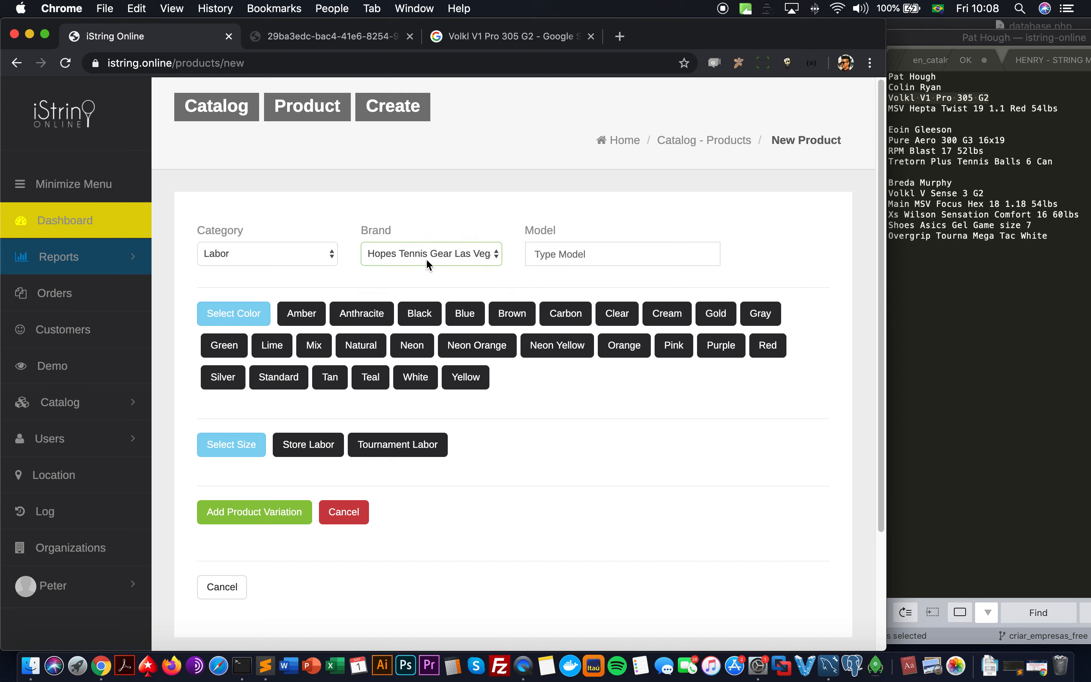
Step: Name the model Tennis Racquet String Job, colour Standard, sizes Store Labor and Tournament Labor
{"action": "left_click", "coordinate": [572, 254]}
{"action": "type", "text": "RA"}
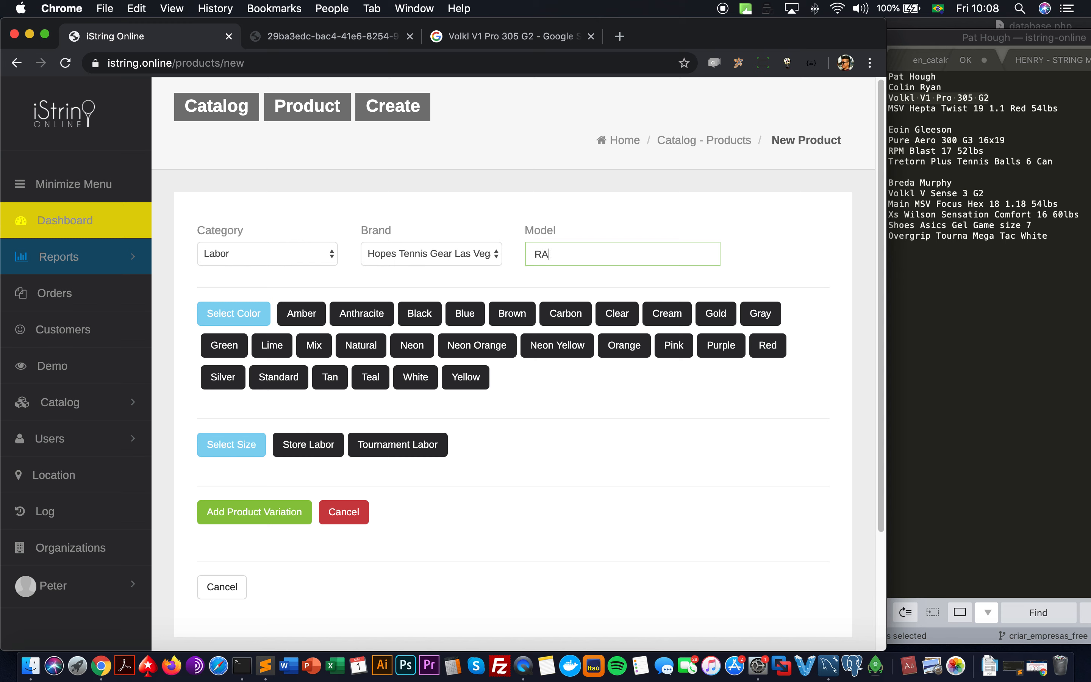
{"action": "key", "text": "super+a"}
{"action": "type", "text": "Tennis Racquet"}
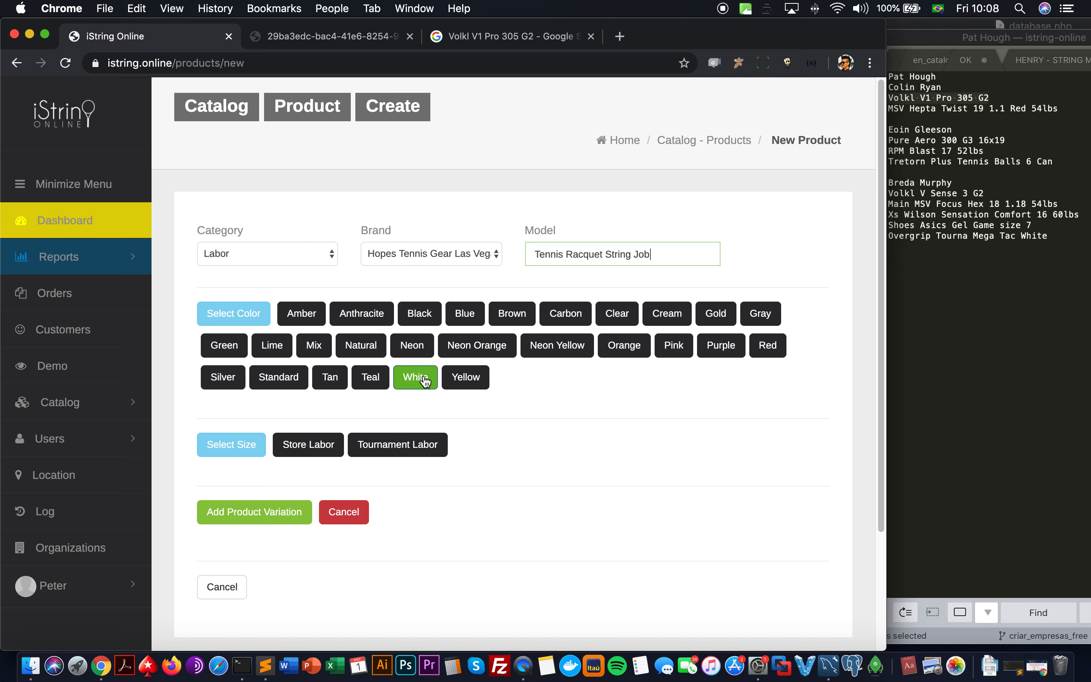
{"action": "left_click", "coordinate": [278, 379]}
{"action": "left_click", "coordinate": [300, 445]}
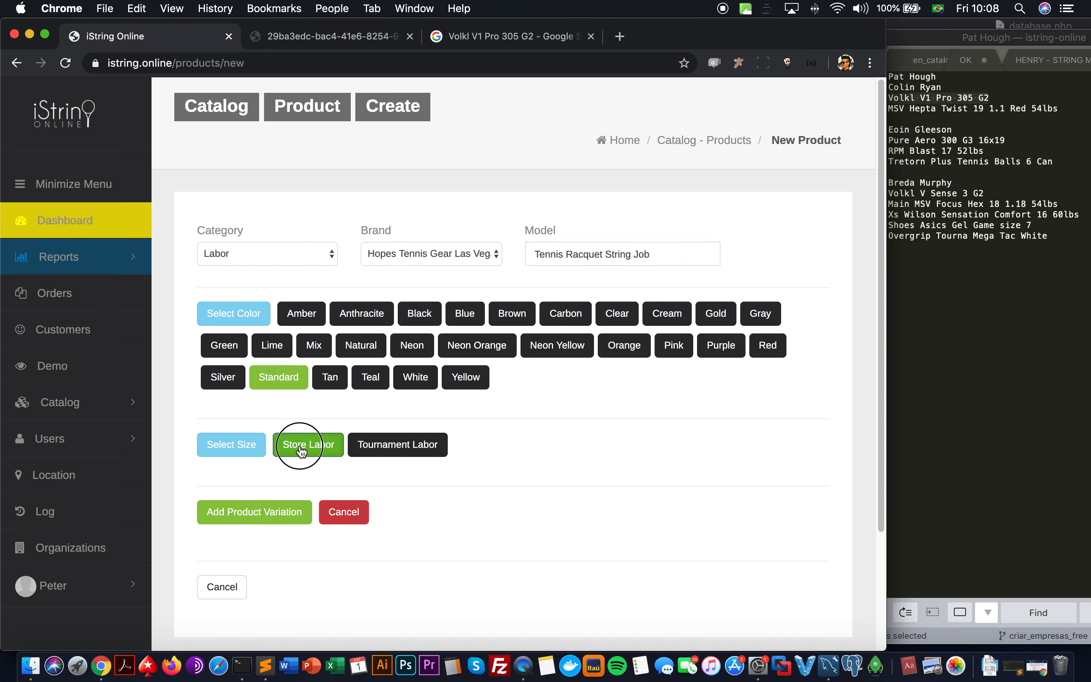
{"action": "left_click", "coordinate": [407, 453]}
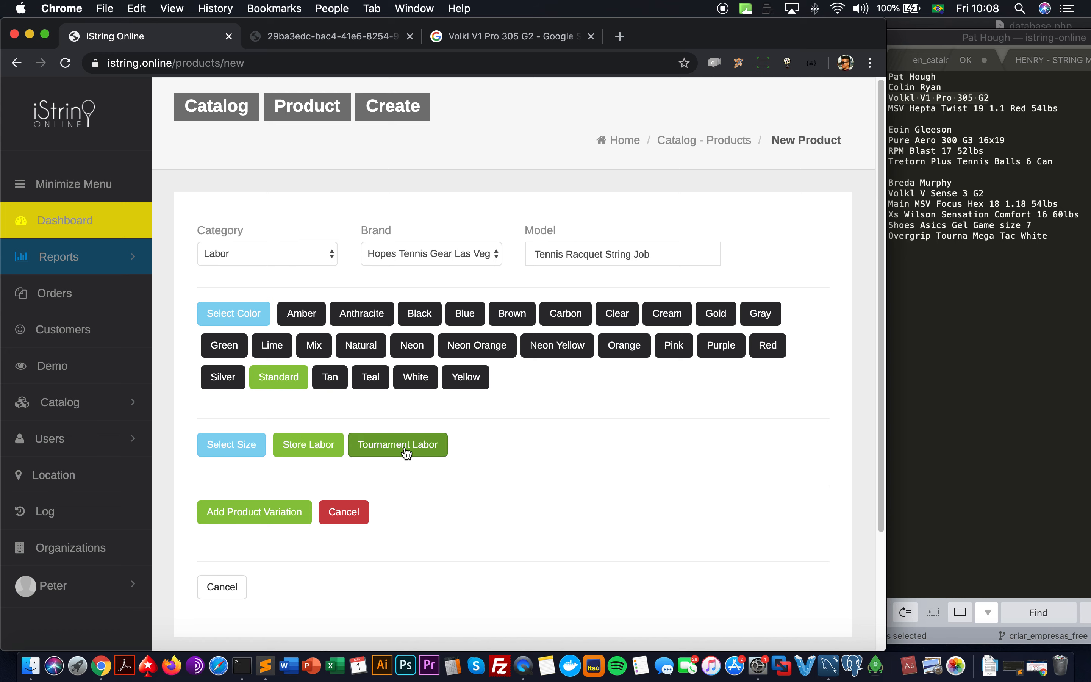
Step: Create the Store Labor and Tournament Labor variations, each with stock 999
{"action": "left_click", "coordinate": [251, 513]}
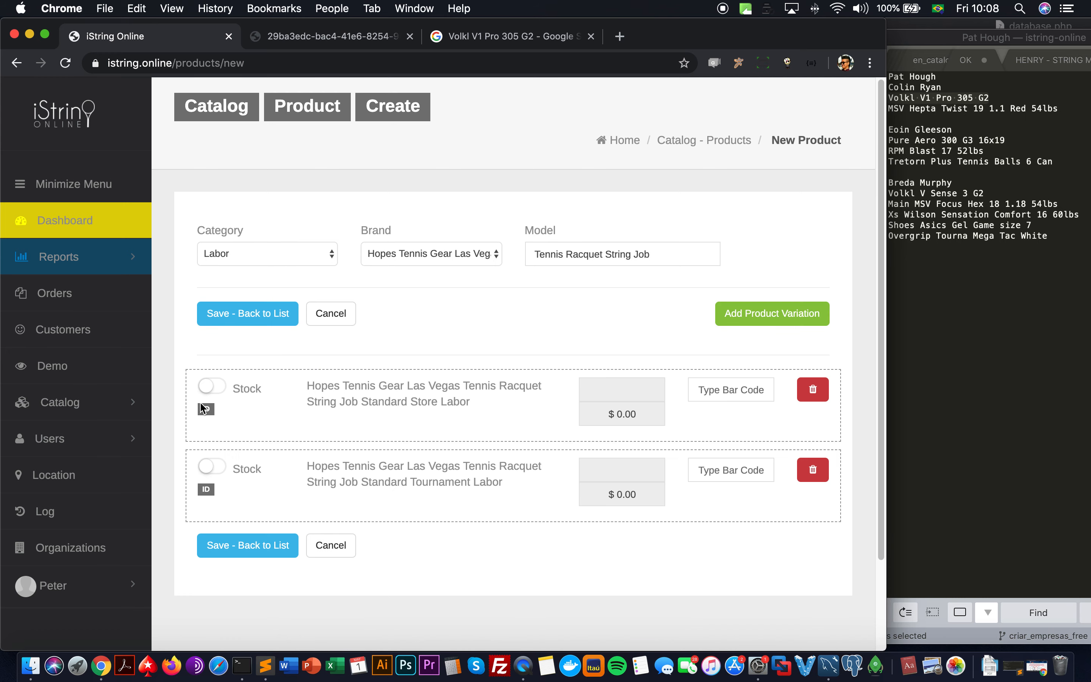
{"action": "left_click", "coordinate": [208, 387]}
{"action": "left_click", "coordinate": [650, 388]}
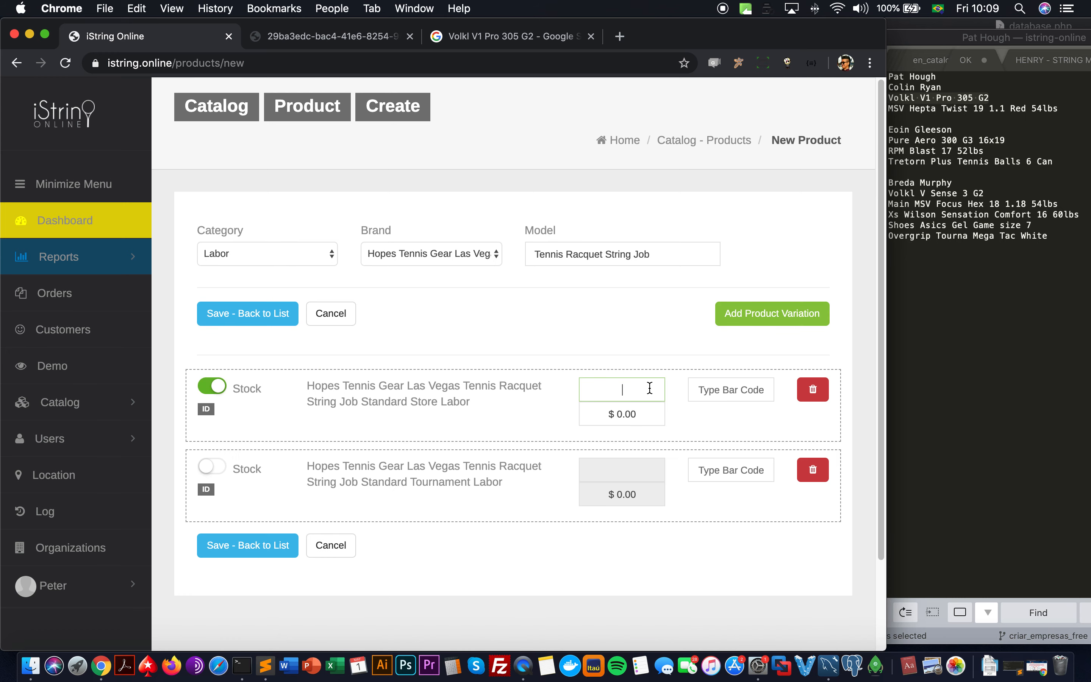
{"action": "type", "text": "999"}
{"action": "left_click", "coordinate": [212, 466]}
{"action": "left_click", "coordinate": [624, 465]}
{"action": "type", "text": "999"}
Step: Price Store Labor at $15.00 and Tournament Labor at $20.00, then save the product
{"action": "left_click", "coordinate": [639, 406]}
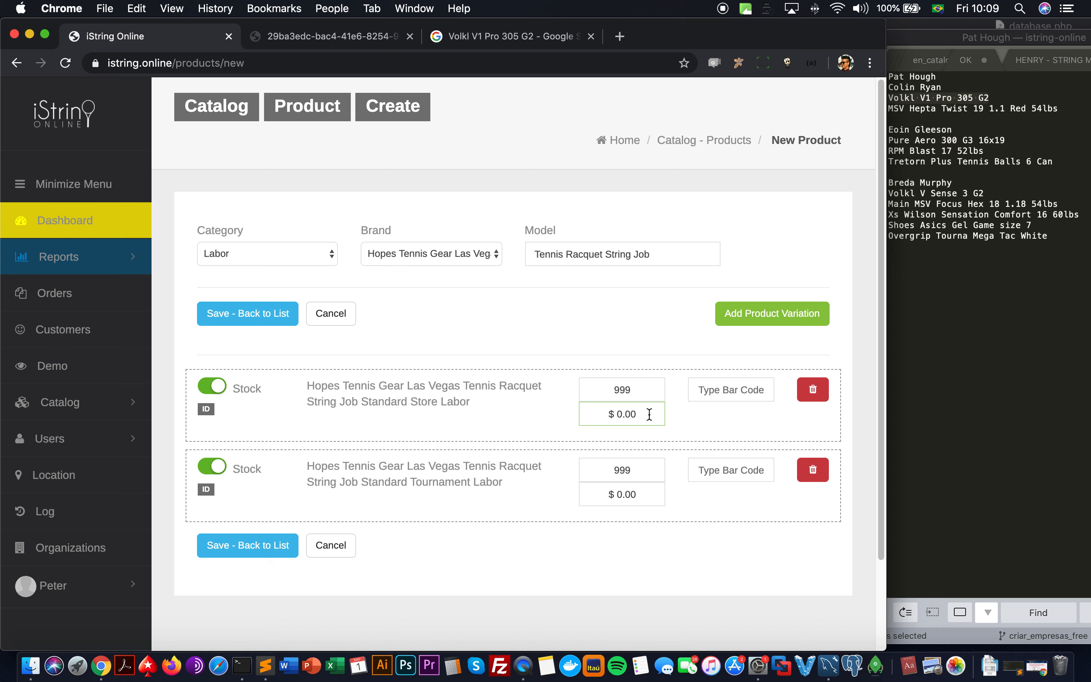
{"action": "type", "text": "15"}
{"action": "key", "text": "Delete"}
{"action": "left_click", "coordinate": [632, 472]}
{"action": "left_click", "coordinate": [644, 498]}
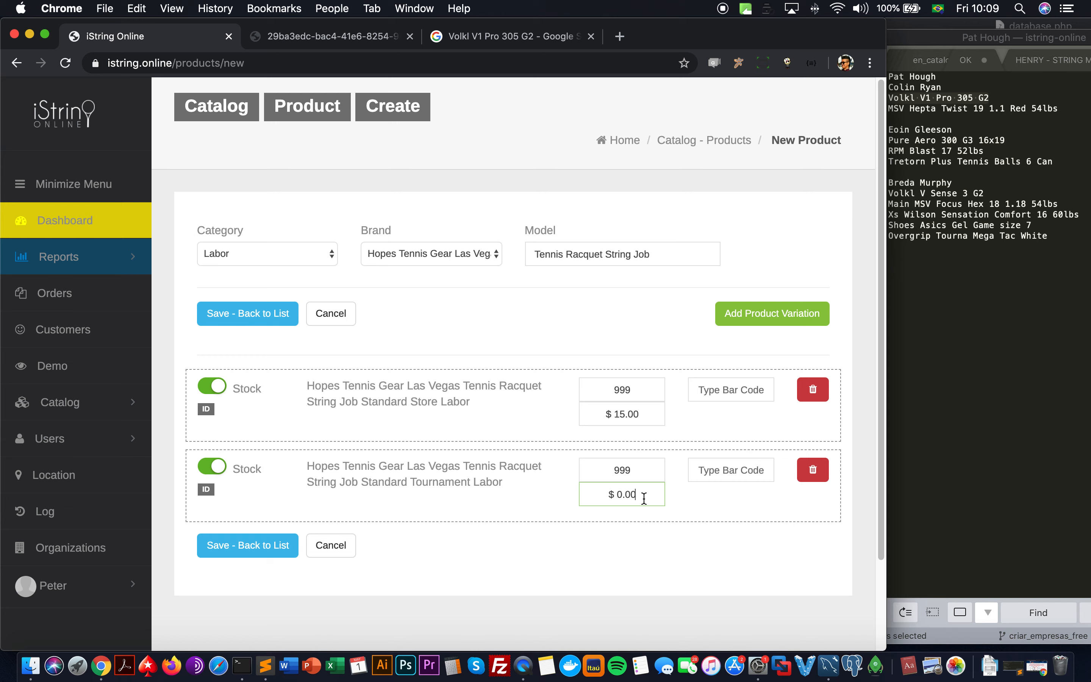
{"action": "type", "text": "20"}
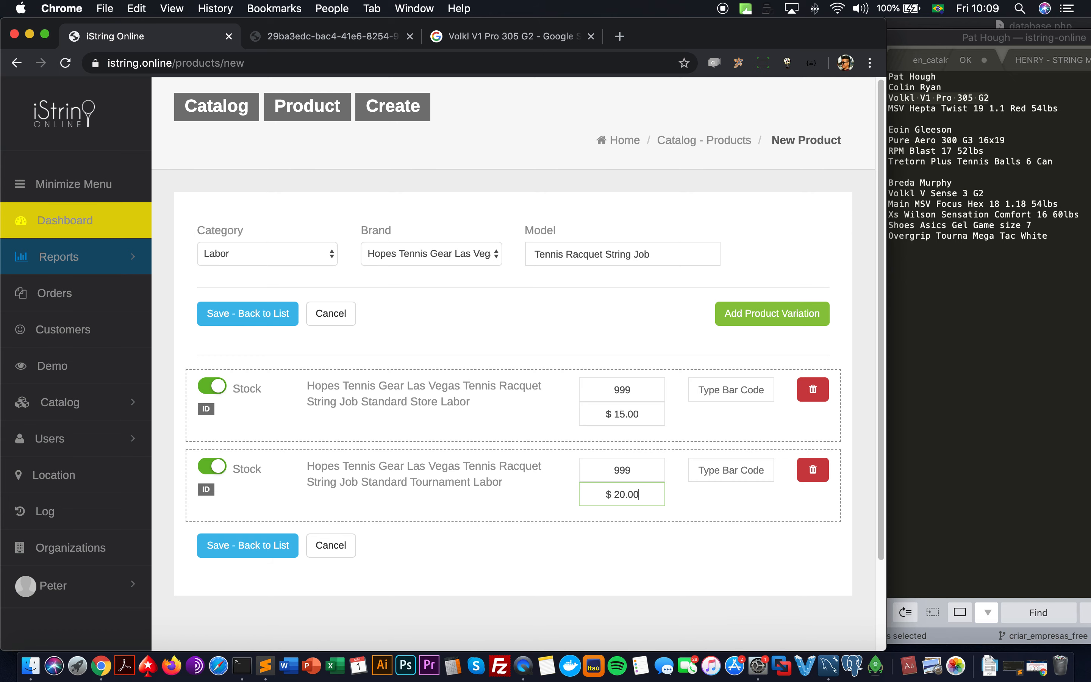
{"action": "left_click", "coordinate": [258, 548]}
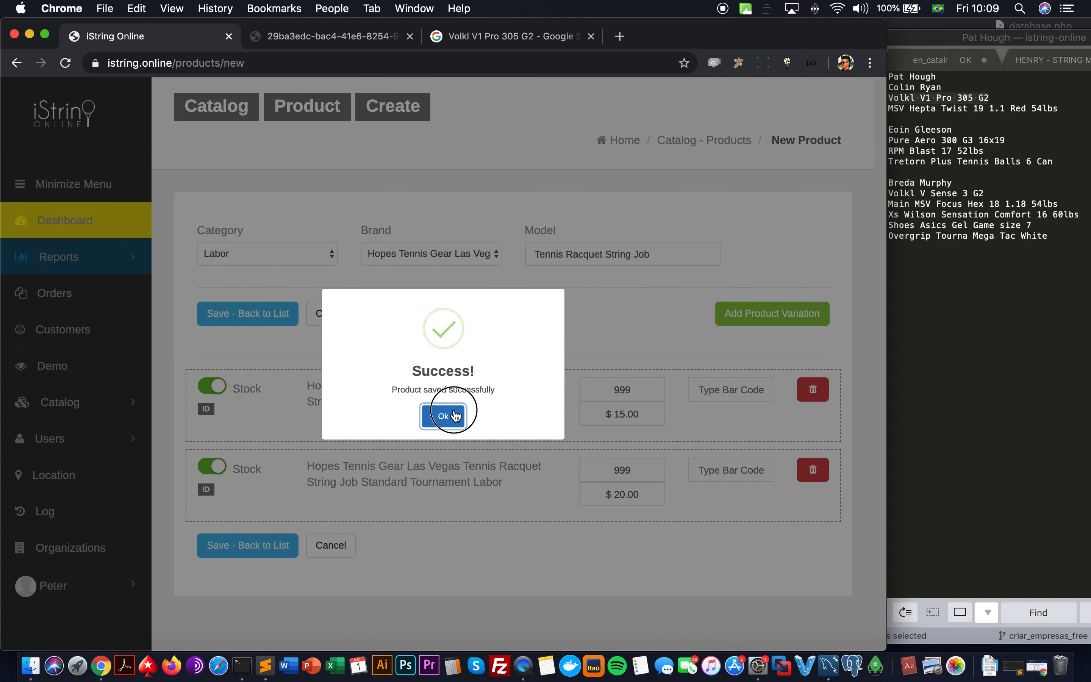
{"action": "left_click", "coordinate": [452, 415]}
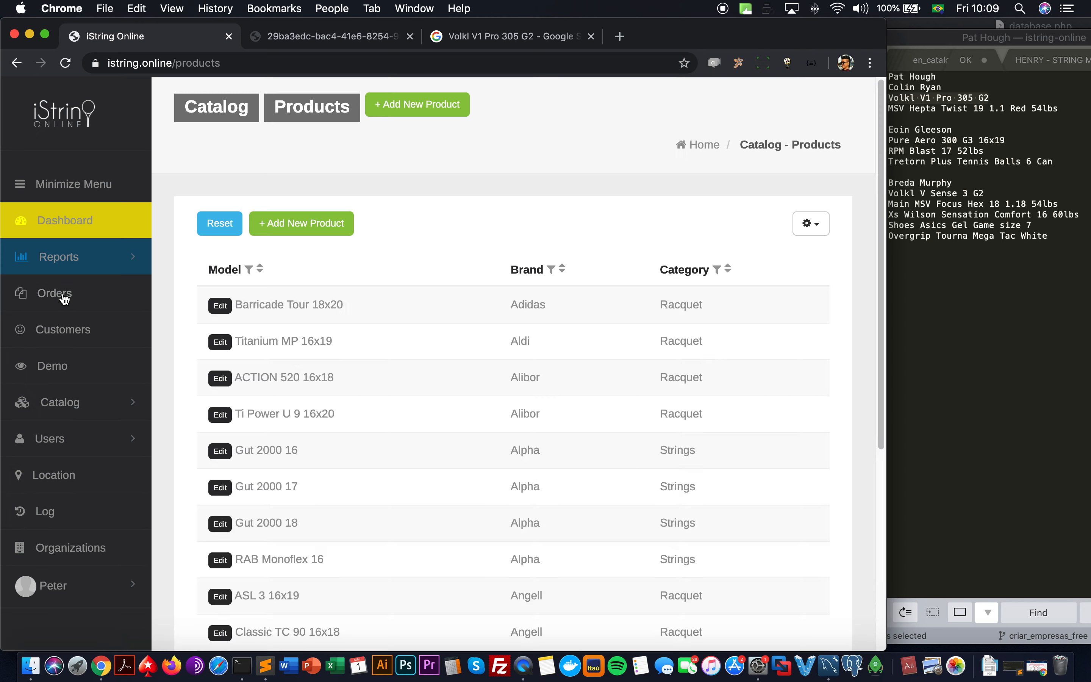
Step: Open the newest order, Order #8, at its invoice items
{"action": "left_click", "coordinate": [65, 295]}
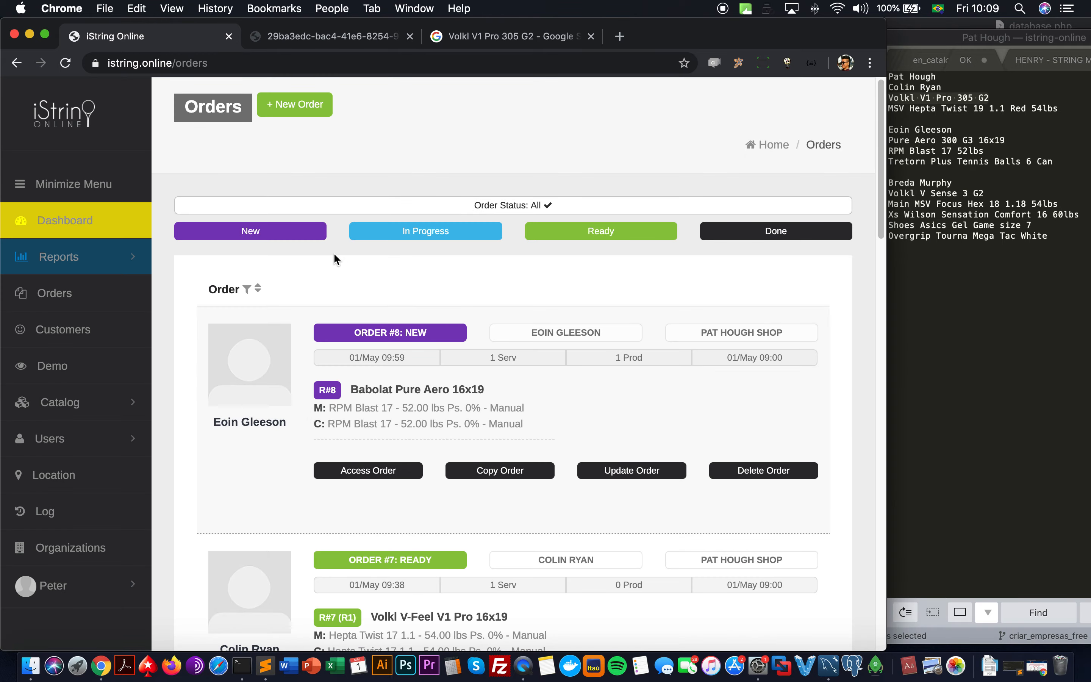
{"action": "left_click", "coordinate": [404, 334]}
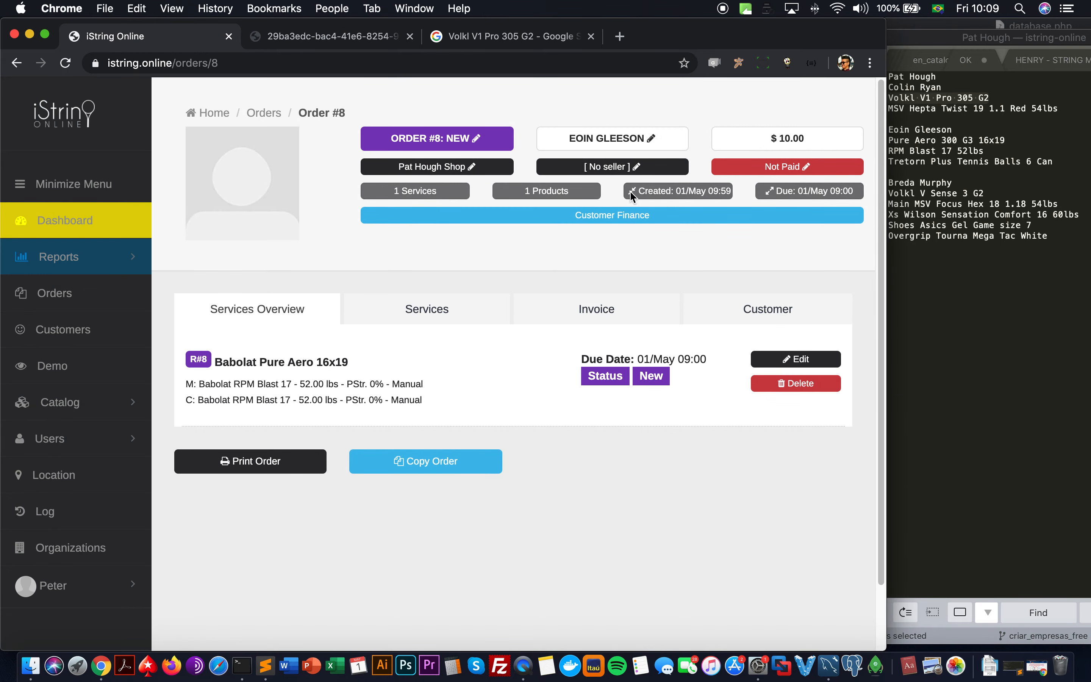
{"action": "left_click", "coordinate": [555, 307]}
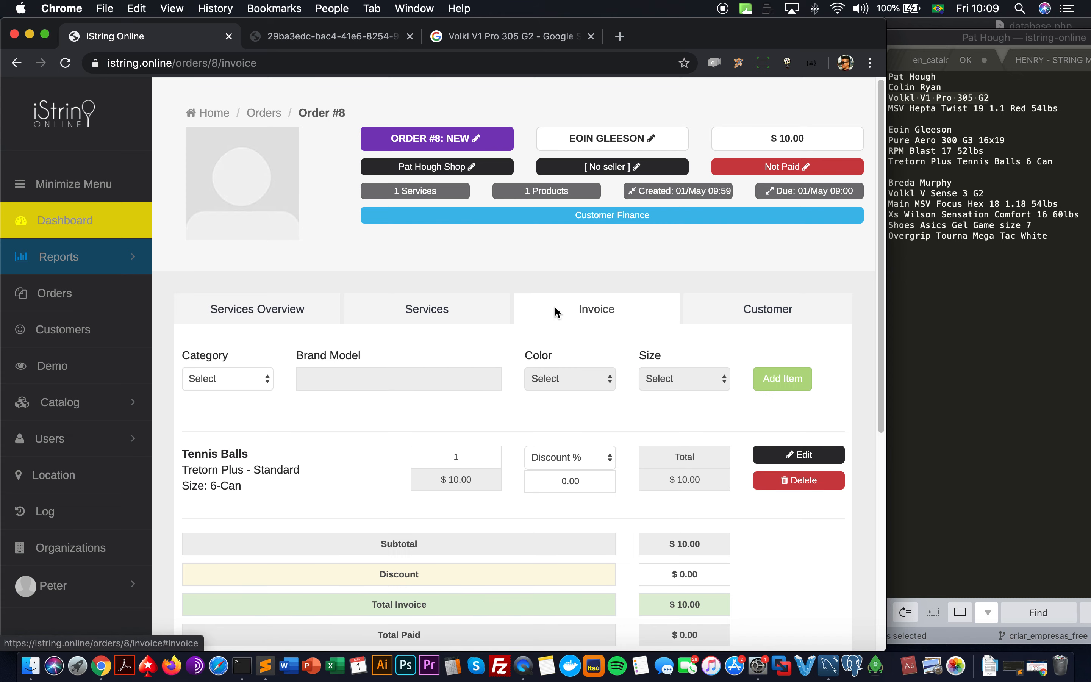
{"action": "scroll", "coordinate": [513, 356], "scroll_direction": "down", "scroll_amount": 1}
Step: Add the Labor item Tennis Racquet String Job, Standard, Store Labor, found by searching 'tennis racq'
{"action": "left_click", "coordinate": [263, 350]}
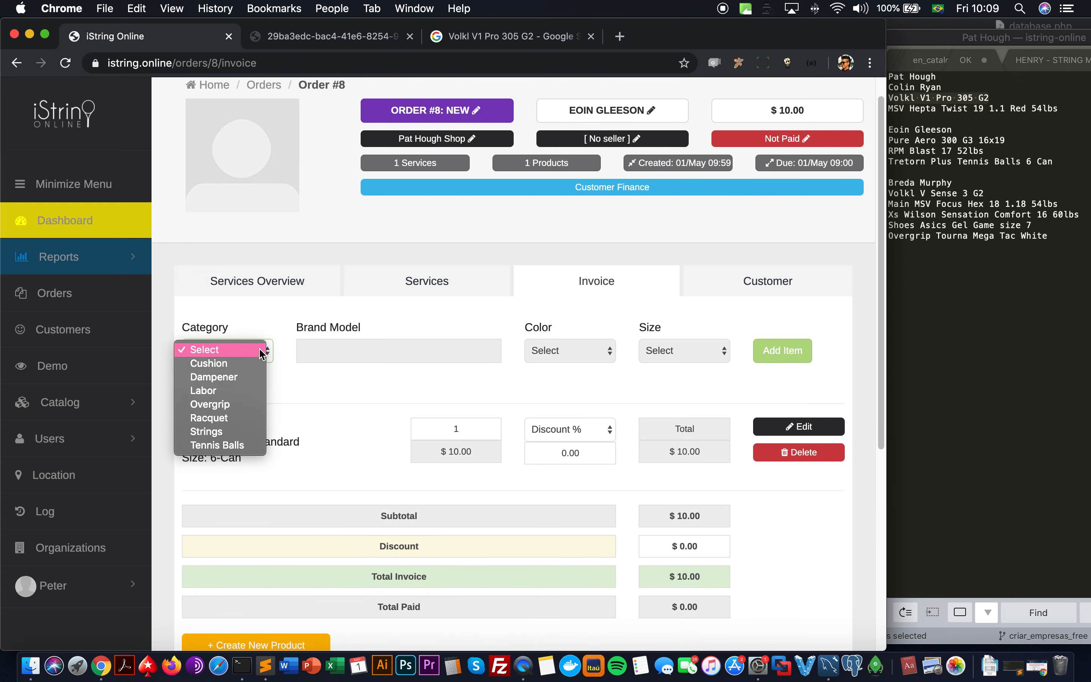
{"action": "left_click", "coordinate": [239, 390]}
{"action": "left_click", "coordinate": [399, 347]}
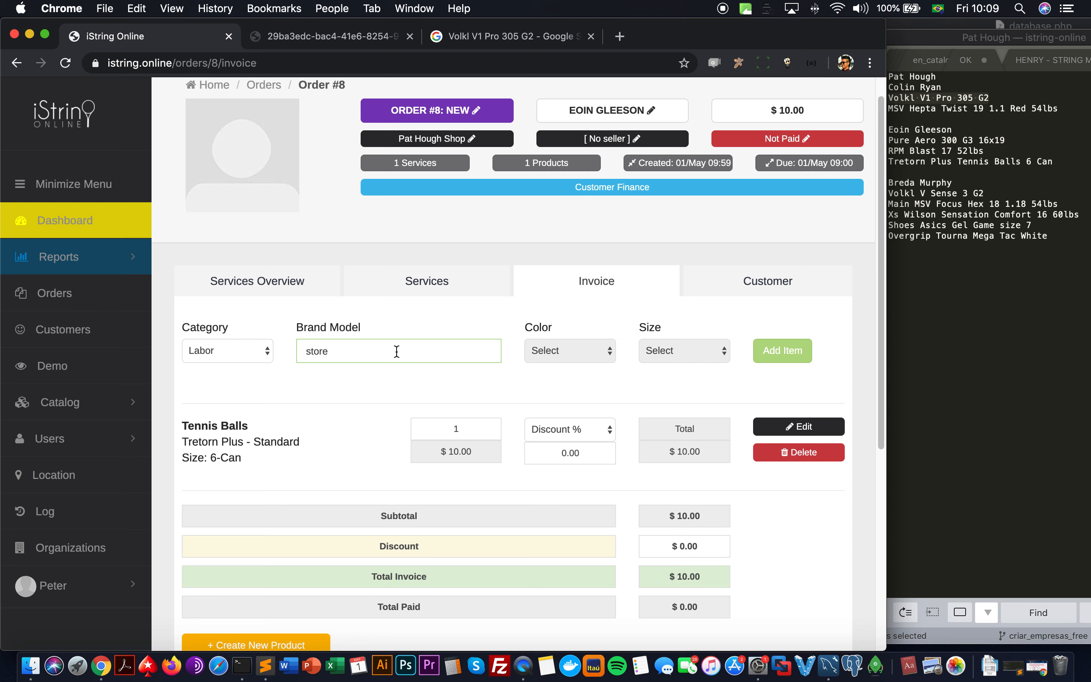
{"action": "type", "text": "store"}
{"action": "key", "text": "super+a"}
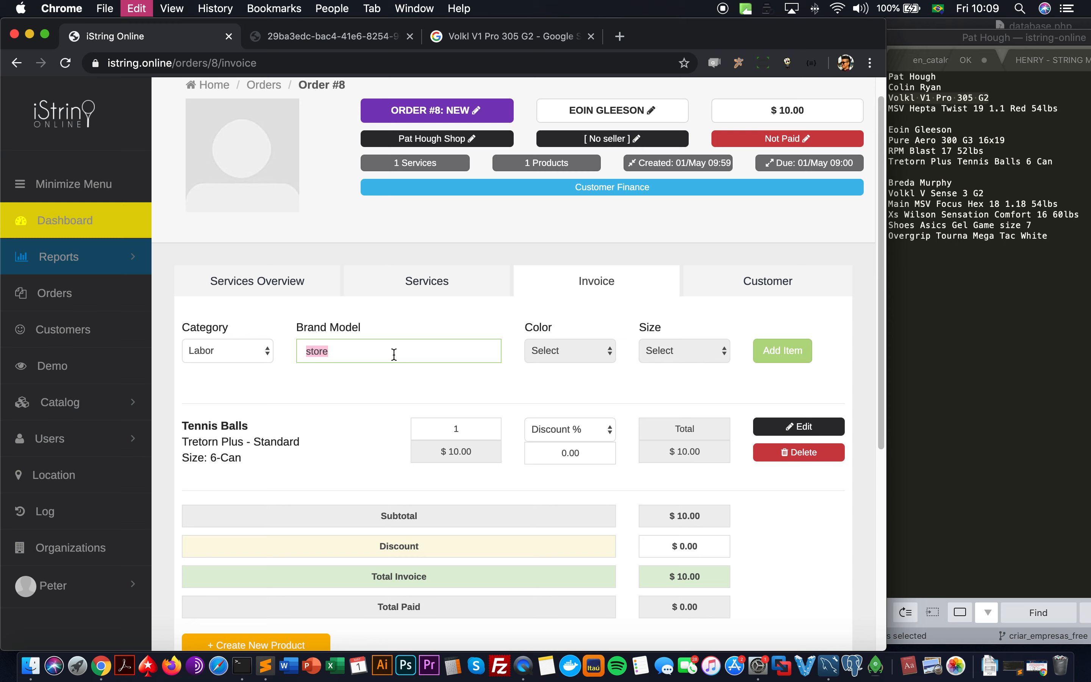
{"action": "type", "text": "tennis rac"}
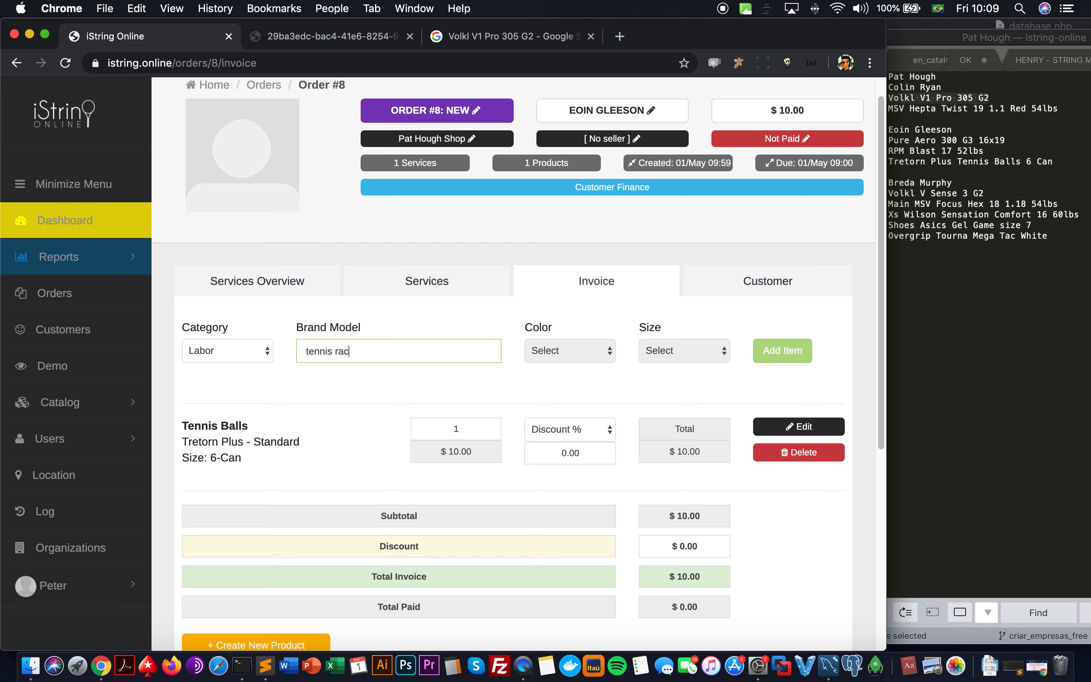
{"action": "type", "text": "q"}
{"action": "left_click", "coordinate": [402, 374]}
{"action": "left_click", "coordinate": [584, 350]}
{"action": "left_click", "coordinate": [680, 359]}
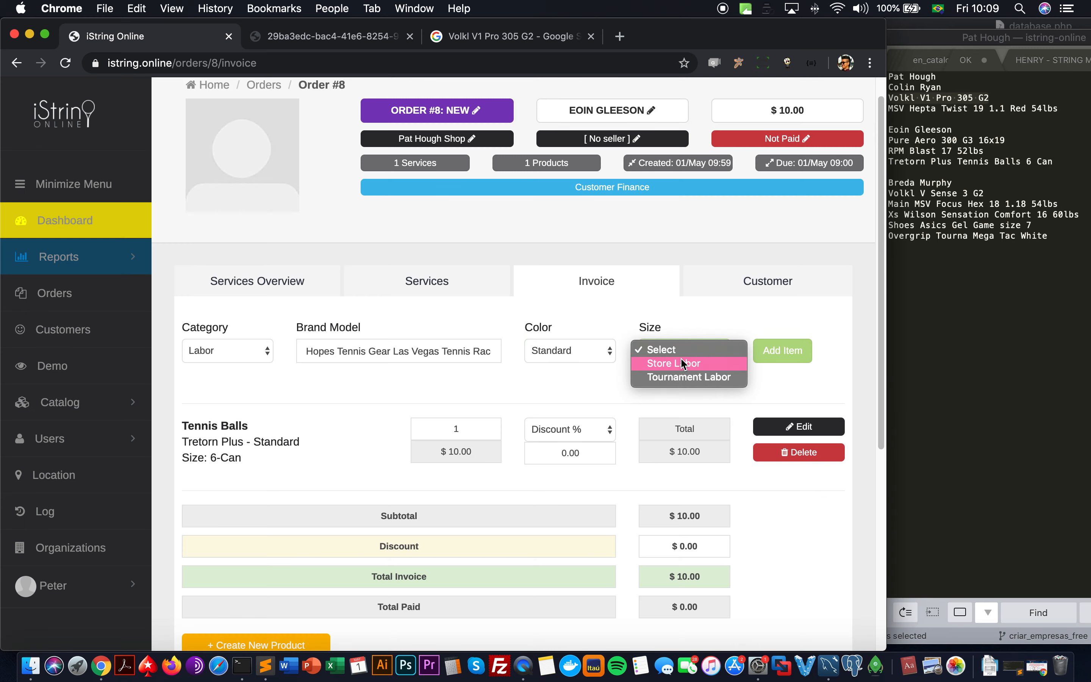
{"action": "left_click", "coordinate": [680, 359]}
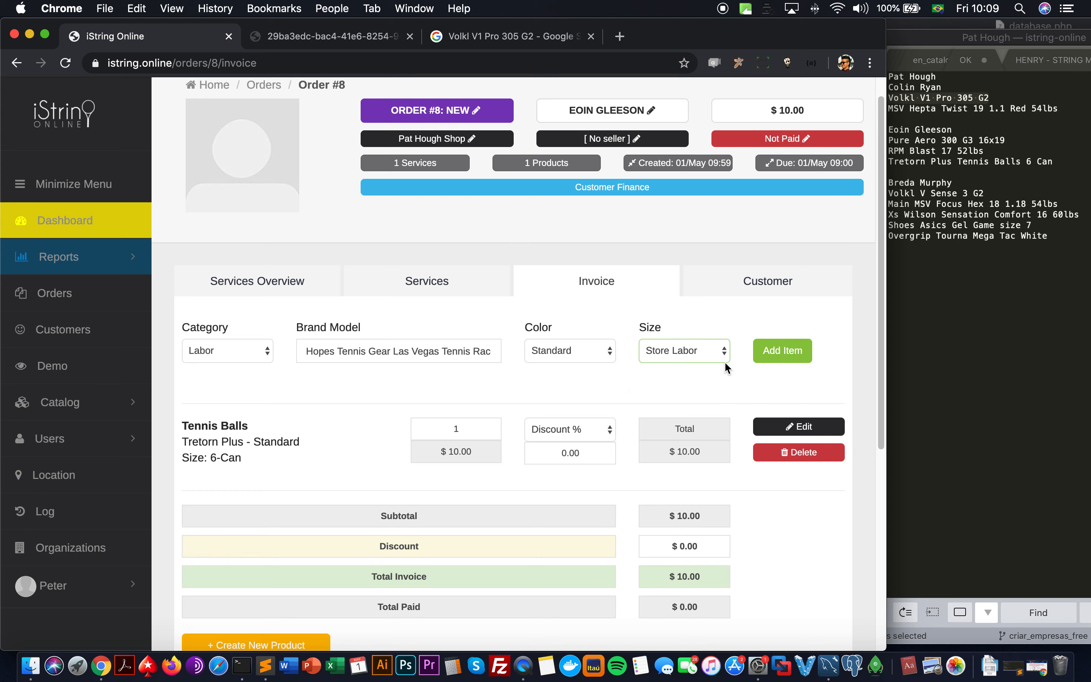
{"action": "left_click", "coordinate": [786, 364]}
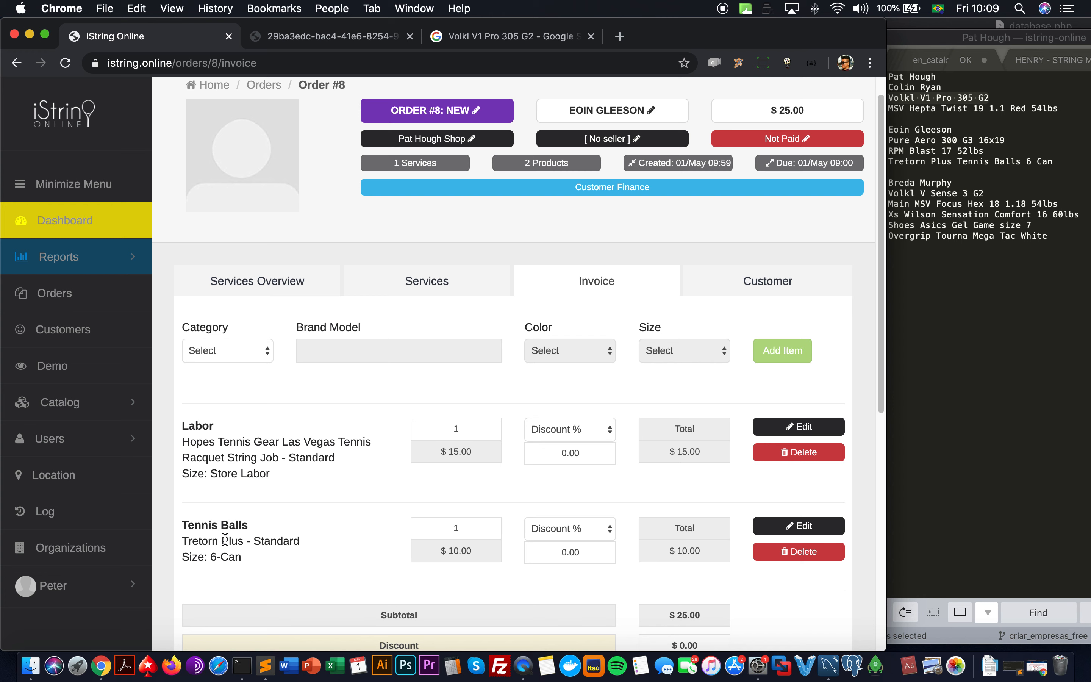
Step: Change the labor quantity to 2, then set it back to 1
{"action": "left_click_drag", "start_coordinate": [469, 422], "coordinate": [408, 431]}
{"action": "type", "text": "2"}
{"action": "left_click", "coordinate": [706, 459]}
{"action": "left_click", "coordinate": [482, 426]}
{"action": "type", "text": "1"}
{"action": "left_click", "coordinate": [408, 474]}
{"action": "scroll", "coordinate": [404, 470], "scroll_direction": "down", "scroll_amount": 5}
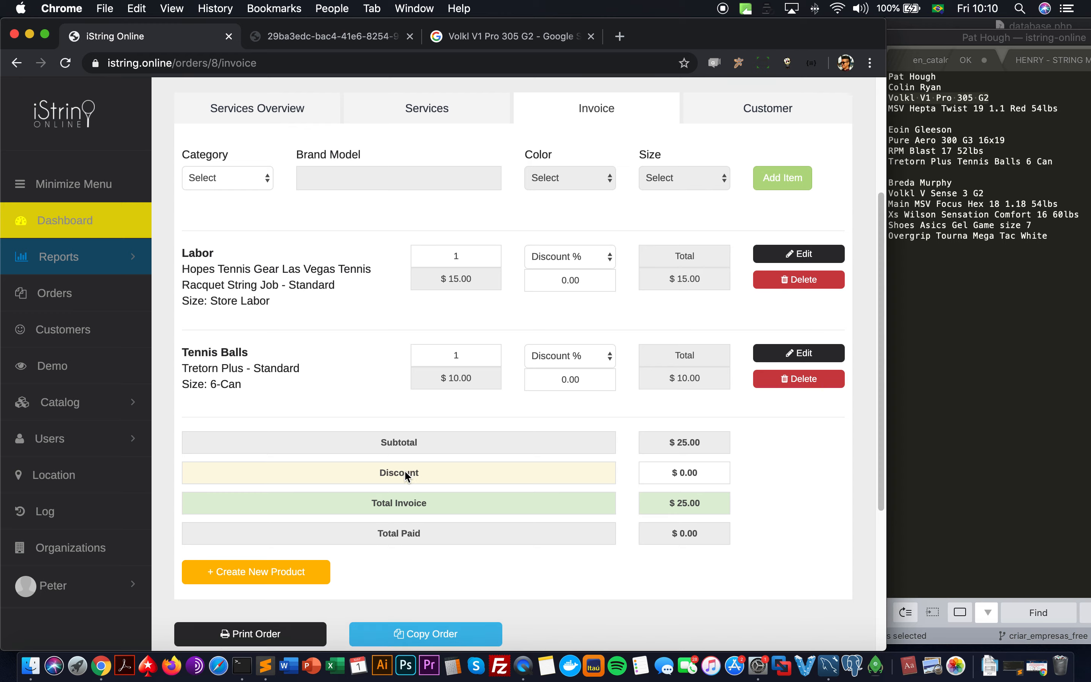
Step: Preview the printable Order #8 invoice, check customer notes in Sublime Text, and return to Orders
{"action": "left_click", "coordinate": [303, 559]}
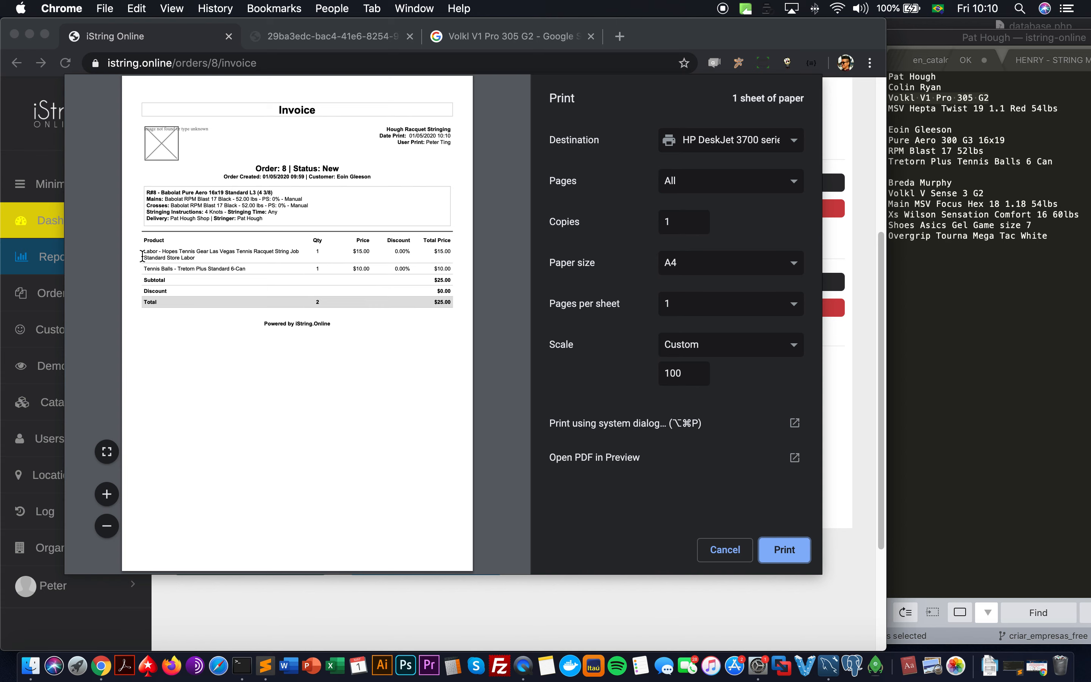
{"action": "left_click", "coordinate": [702, 550]}
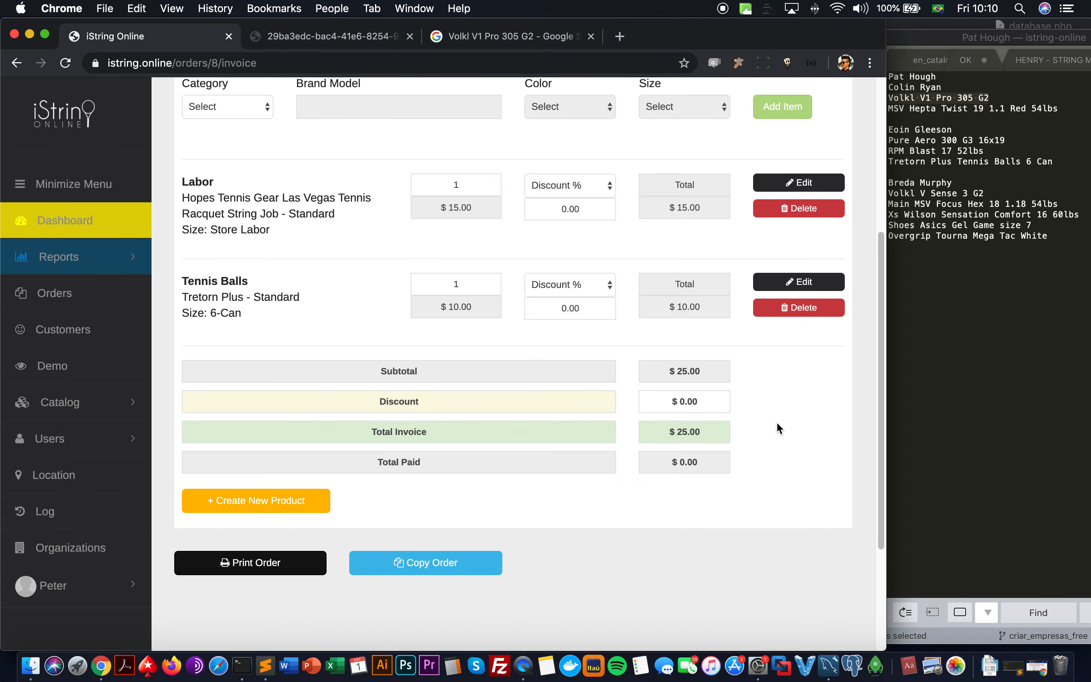
{"action": "left_click", "coordinate": [951, 244]}
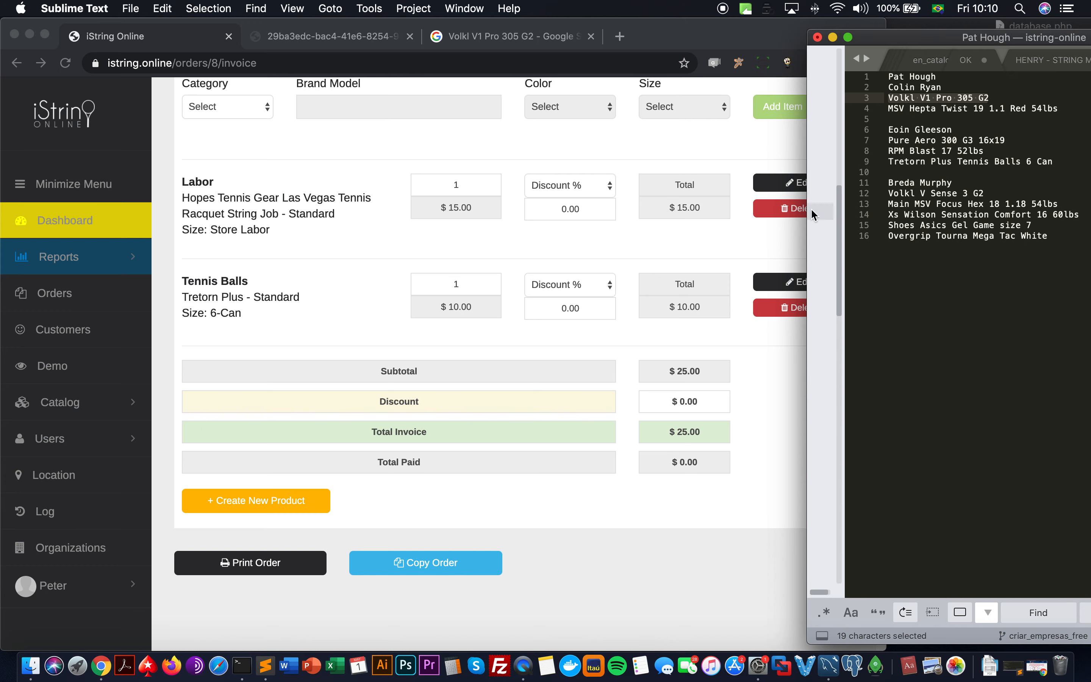
{"action": "left_click", "coordinate": [77, 301]}
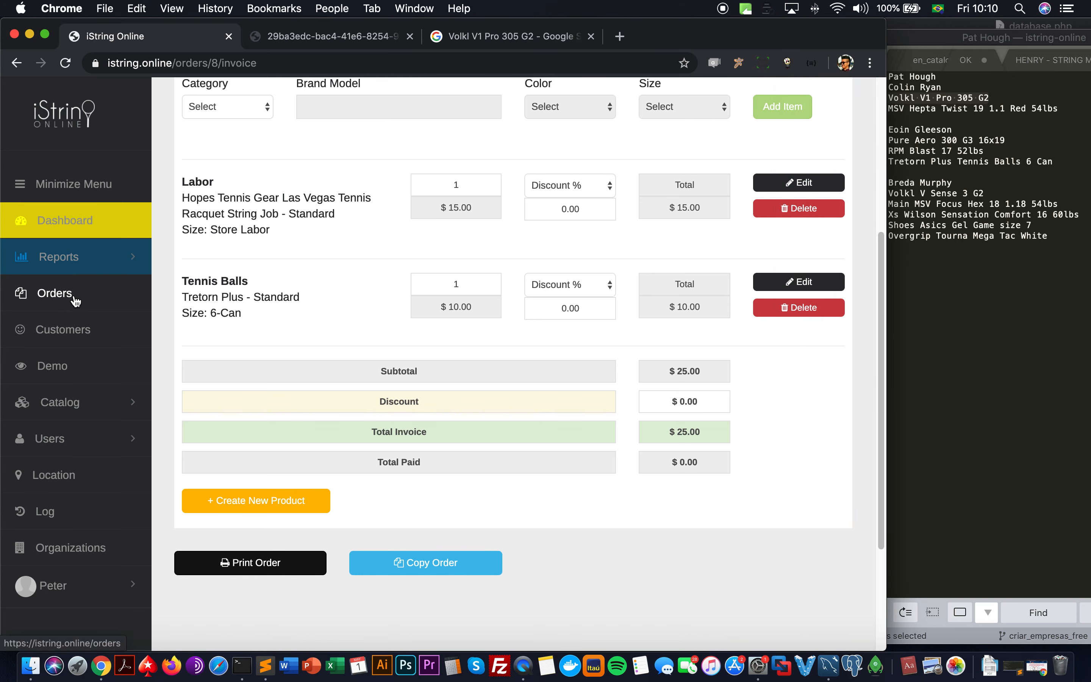
{"action": "left_click", "coordinate": [75, 301]}
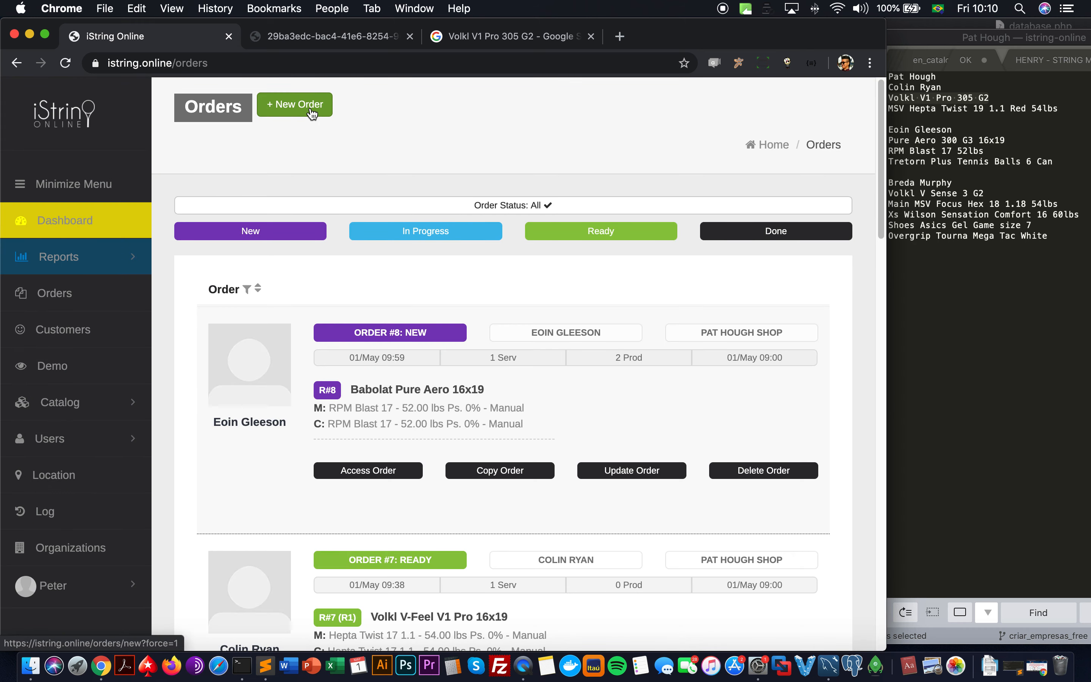
Step: Create a new order and assign the returning customer found by searching 'col'
{"action": "left_click", "coordinate": [311, 114]}
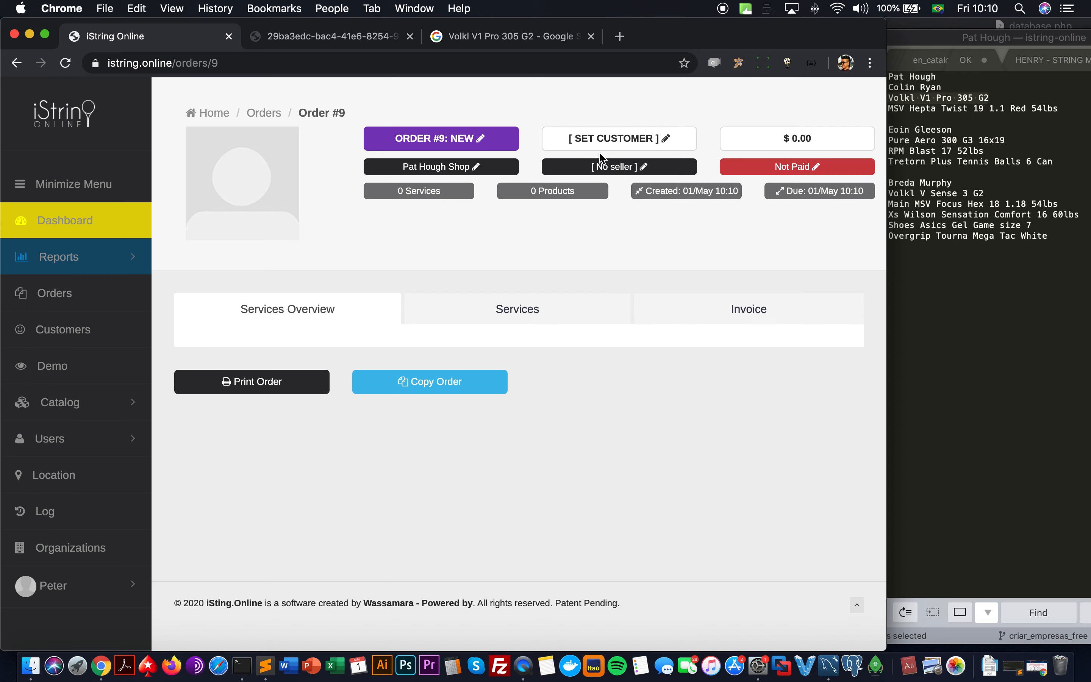
{"action": "left_click", "coordinate": [602, 140]}
{"action": "left_click", "coordinate": [349, 185]}
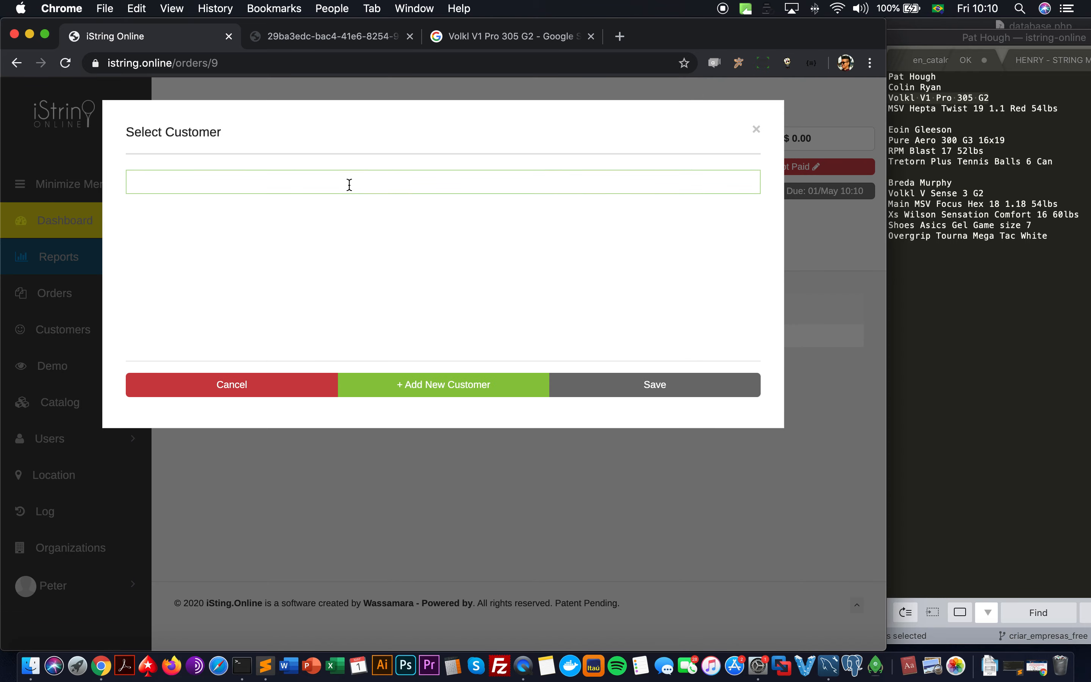
{"action": "type", "text": "colin"}
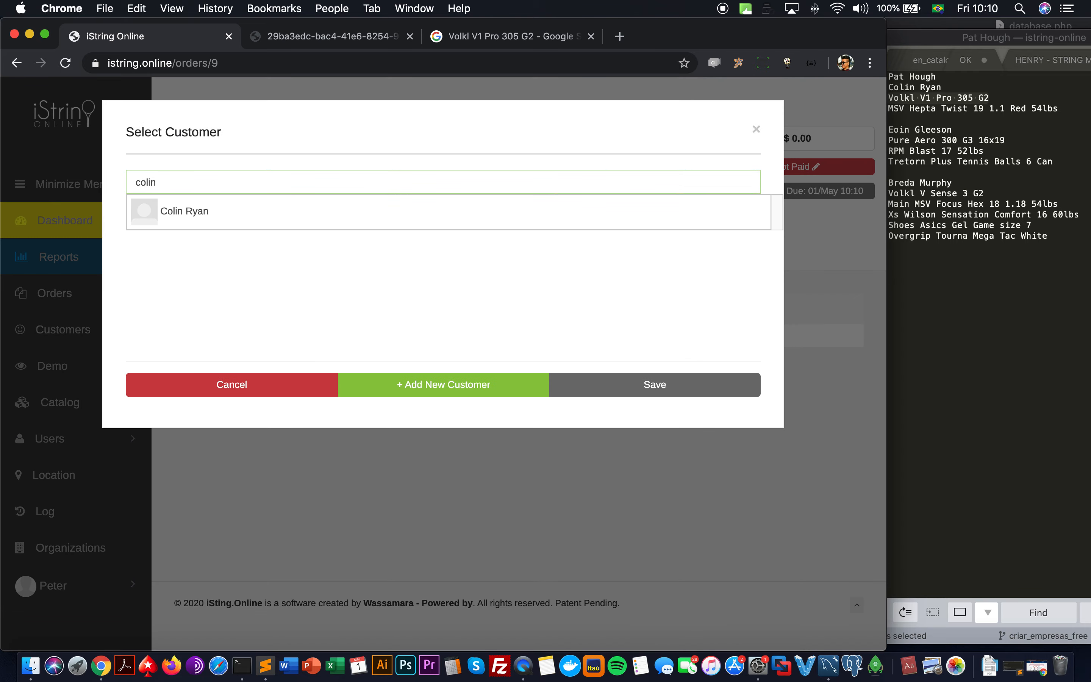
{"action": "left_click", "coordinate": [342, 216]}
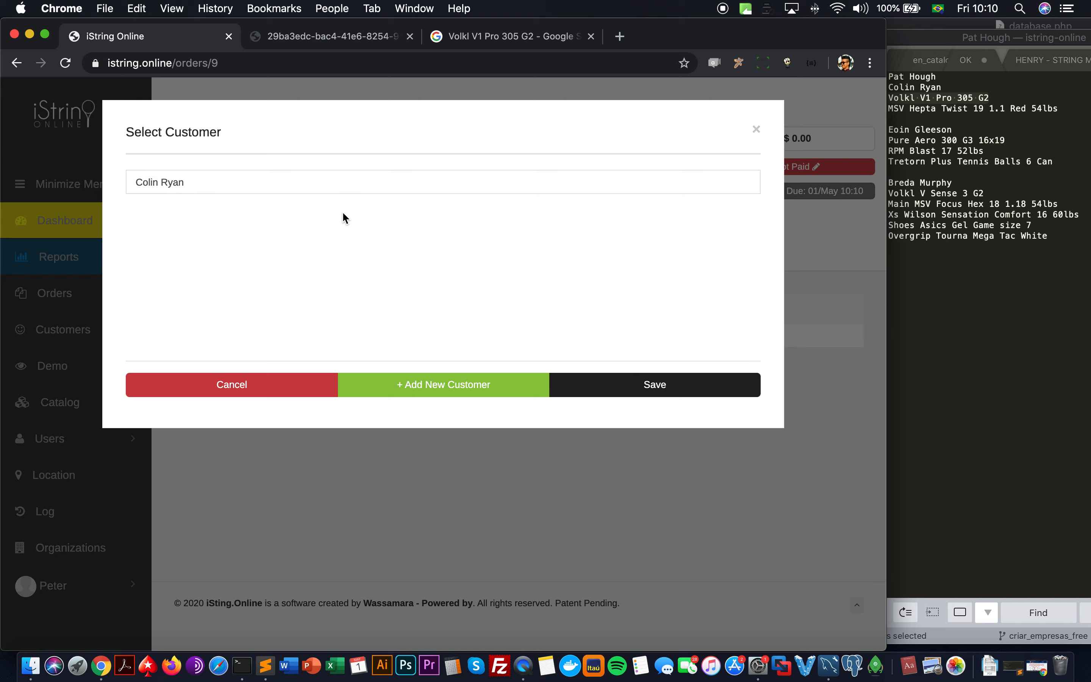
{"action": "left_click", "coordinate": [616, 391]}
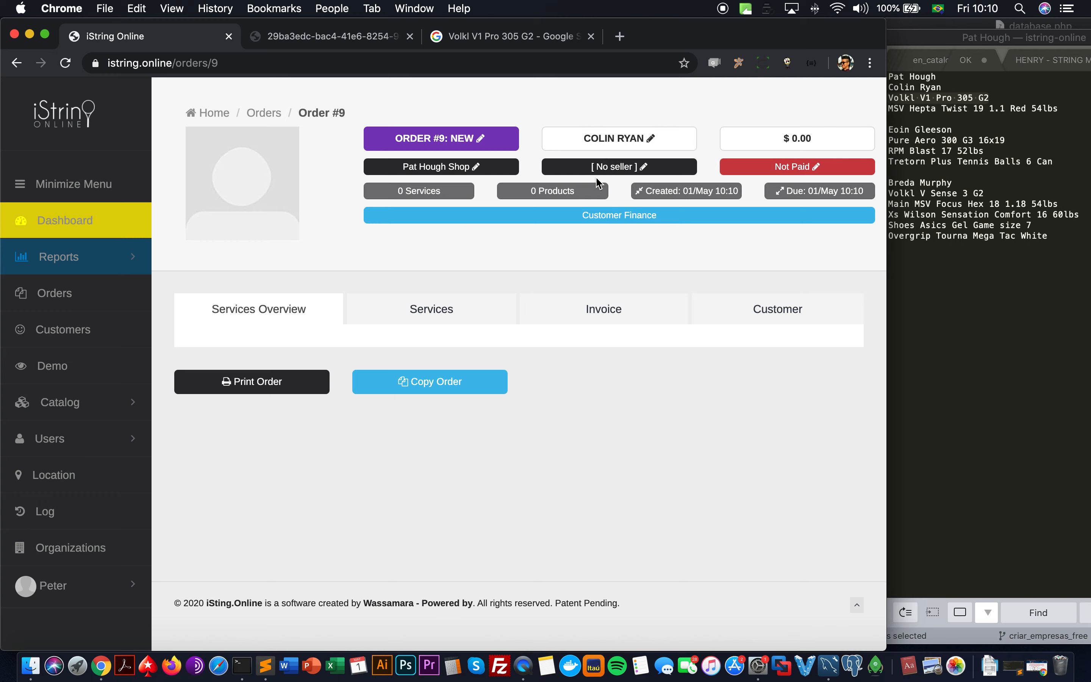
Step: Load the customer's previous service R#7, the Volkl V-Feel V1 Pro, into the order
{"action": "left_click", "coordinate": [479, 310]}
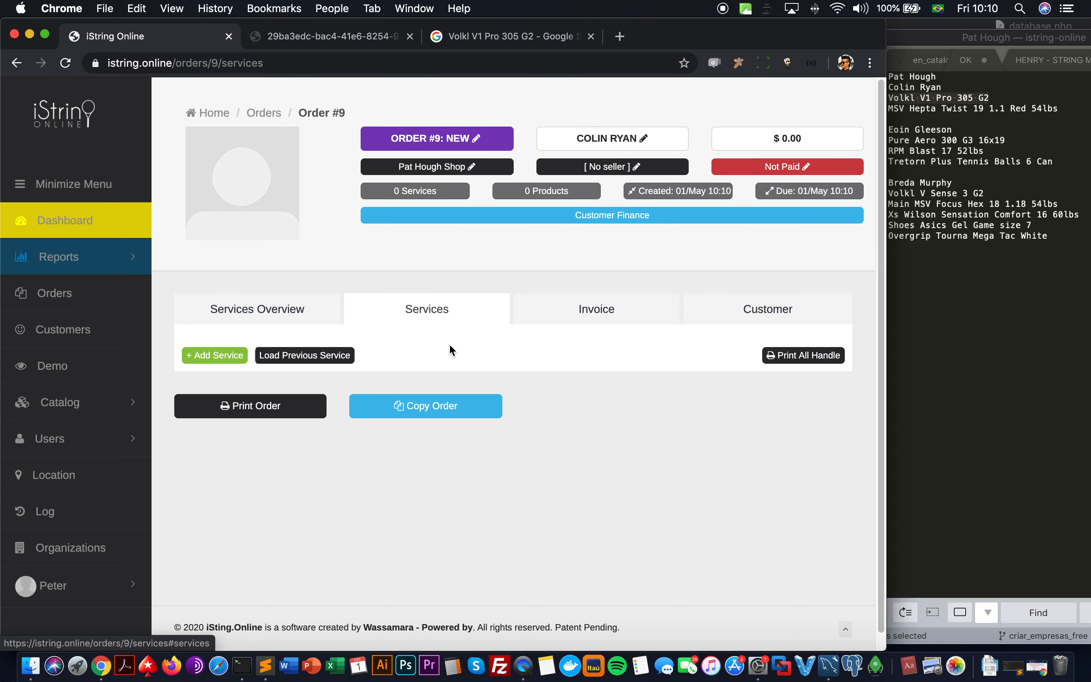
{"action": "left_click", "coordinate": [334, 365]}
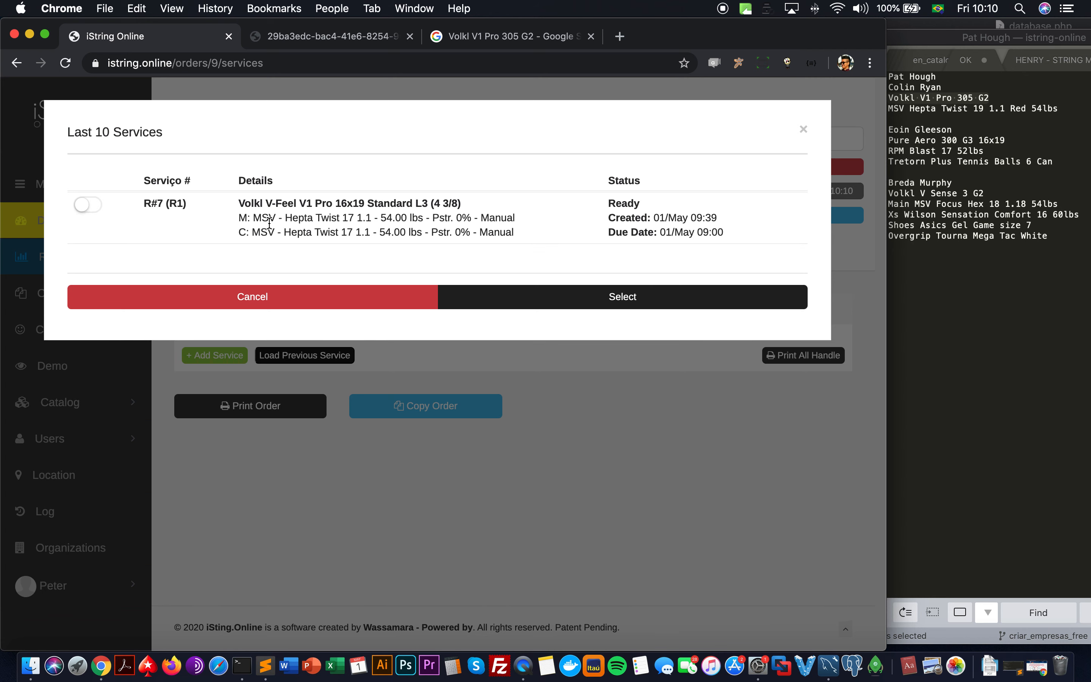
{"action": "left_click_drag", "start_coordinate": [241, 206], "coordinate": [581, 240]}
{"action": "left_click", "coordinate": [581, 240]}
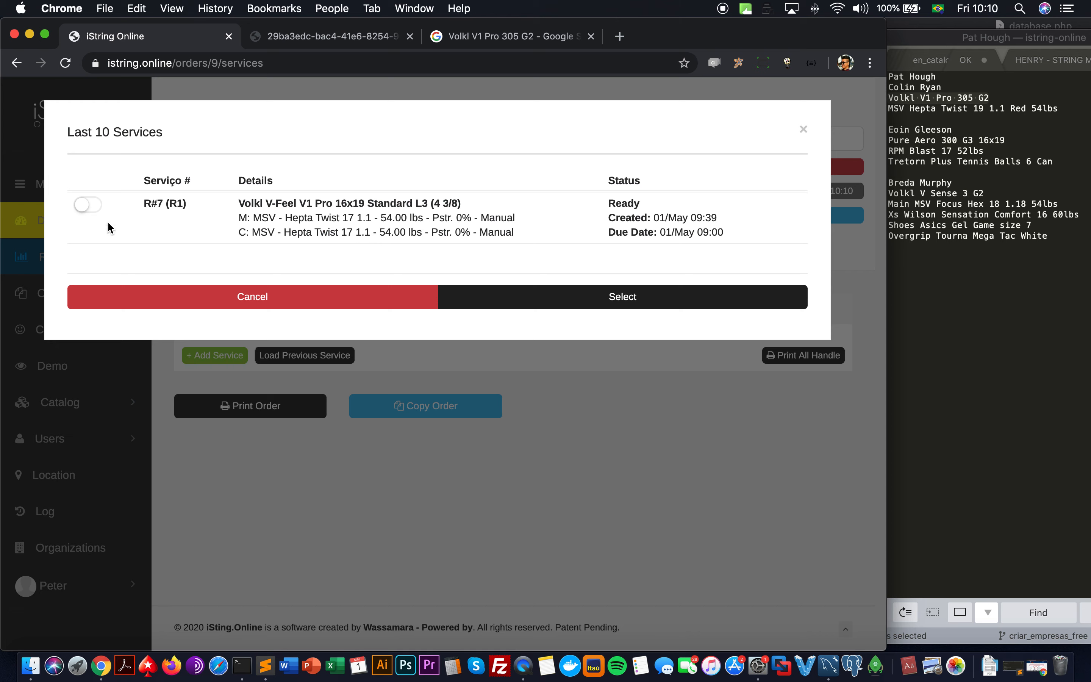
{"action": "left_click", "coordinate": [97, 212]}
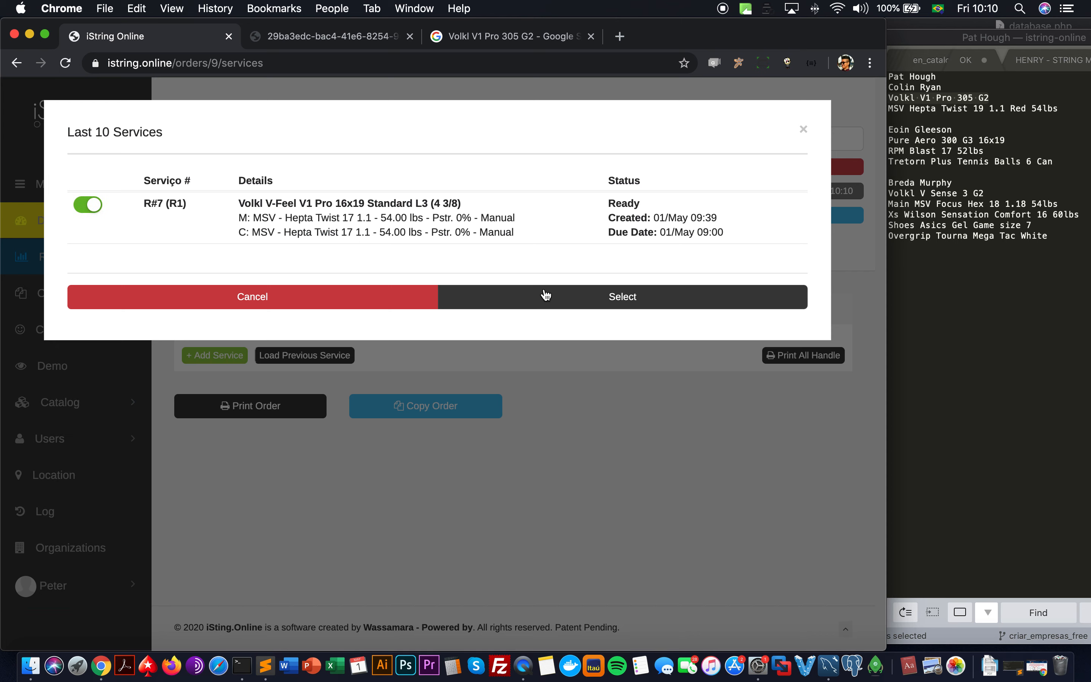
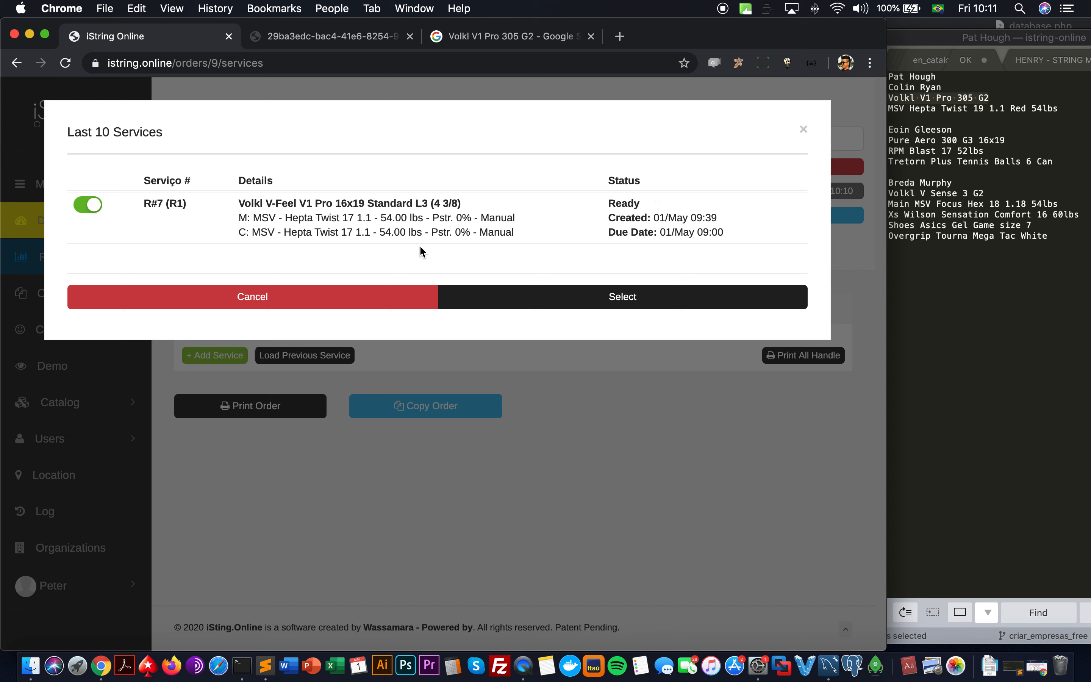
Step: Close the Last 10 Services list and bring up the customer selection for Order #9
{"action": "left_click", "coordinate": [366, 301]}
{"action": "left_click", "coordinate": [593, 142]}
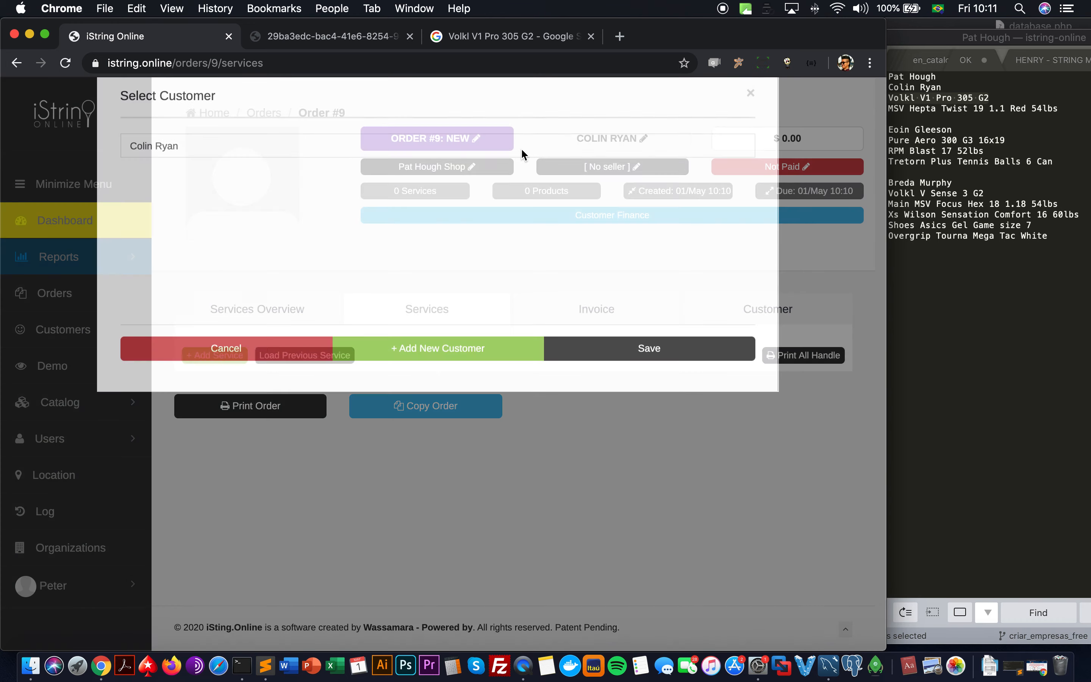
Step: Create and save a new female customer record with the customer's first and last name
{"action": "left_click", "coordinate": [419, 175]}
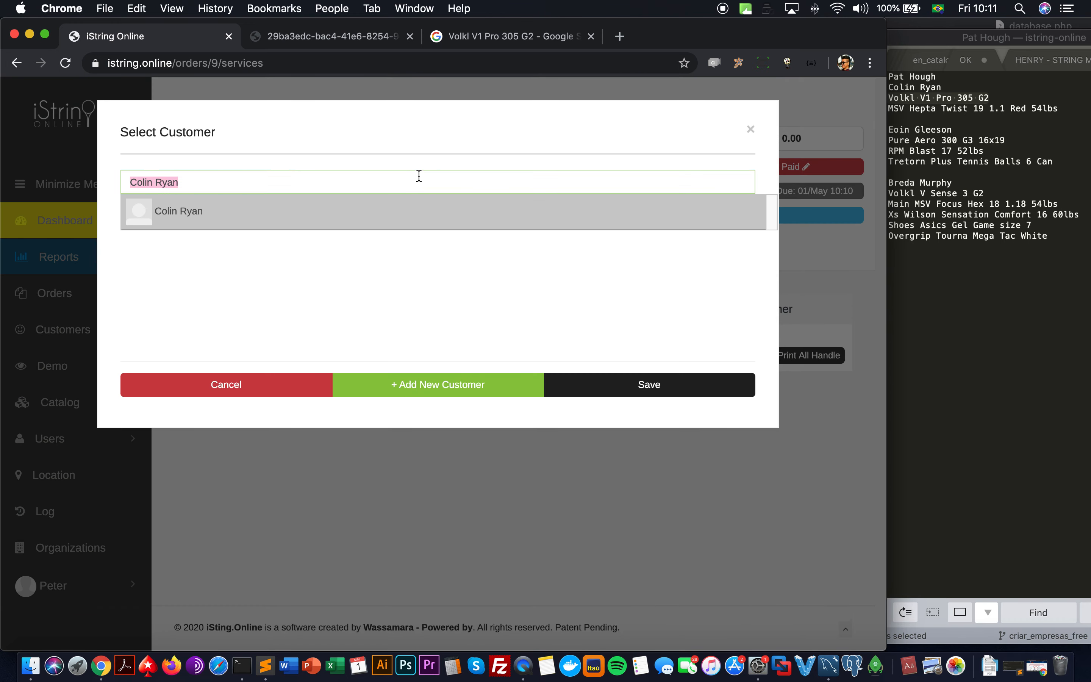
{"action": "type", "text": "reda"}
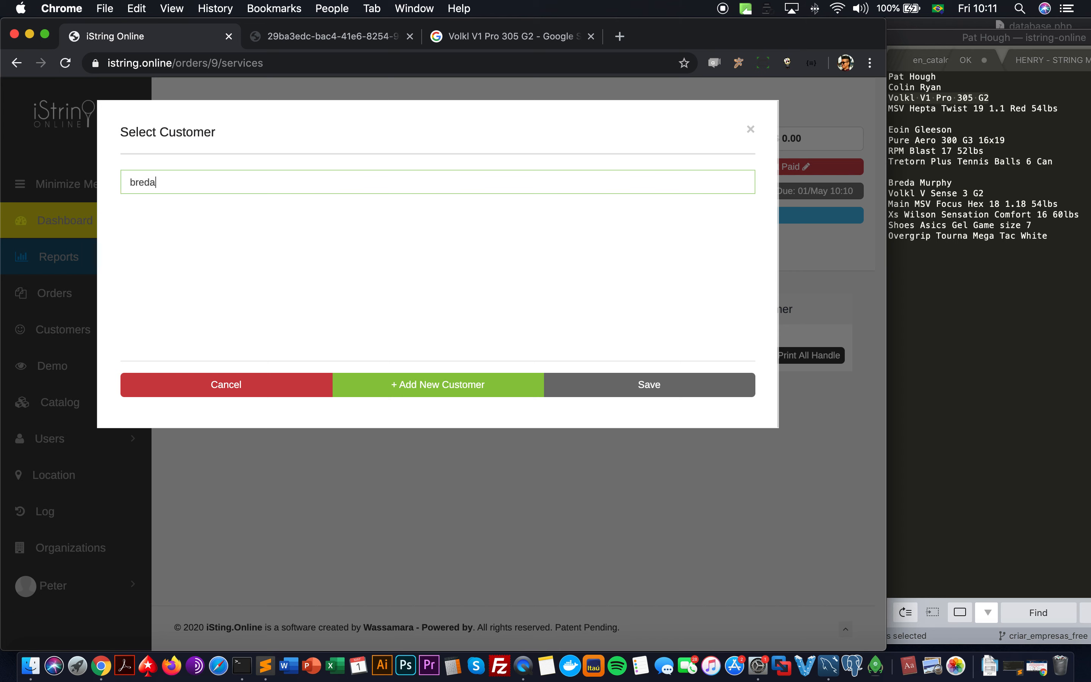
{"action": "left_click", "coordinate": [485, 383]}
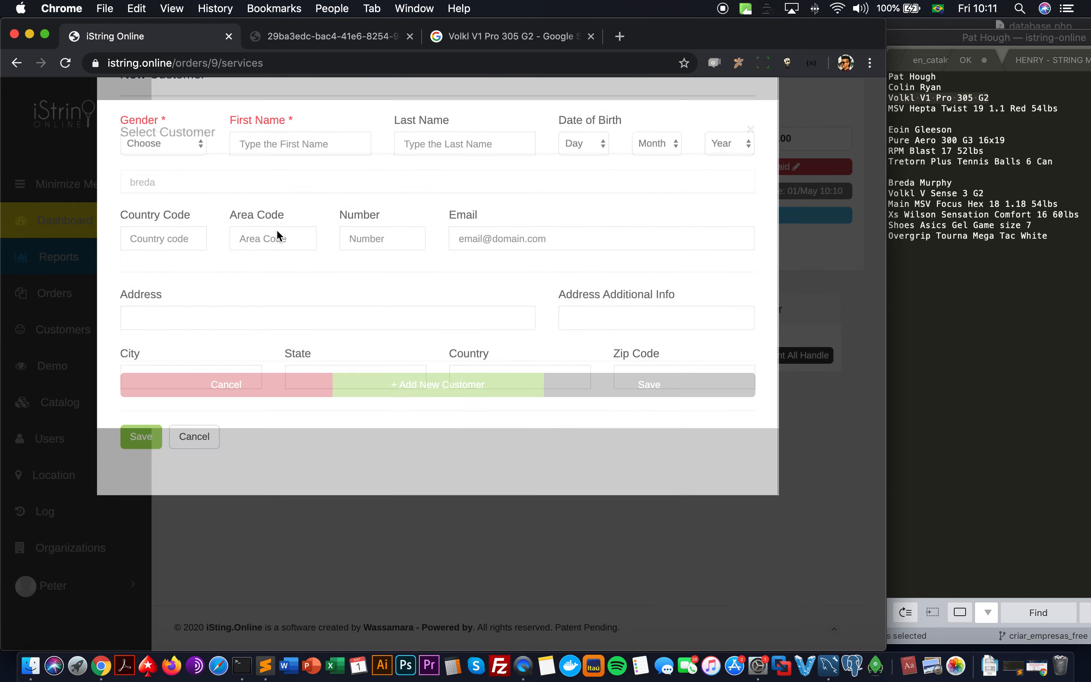
{"action": "left_click", "coordinate": [191, 202]}
{"action": "left_click", "coordinate": [185, 228]}
{"action": "left_click", "coordinate": [254, 204]}
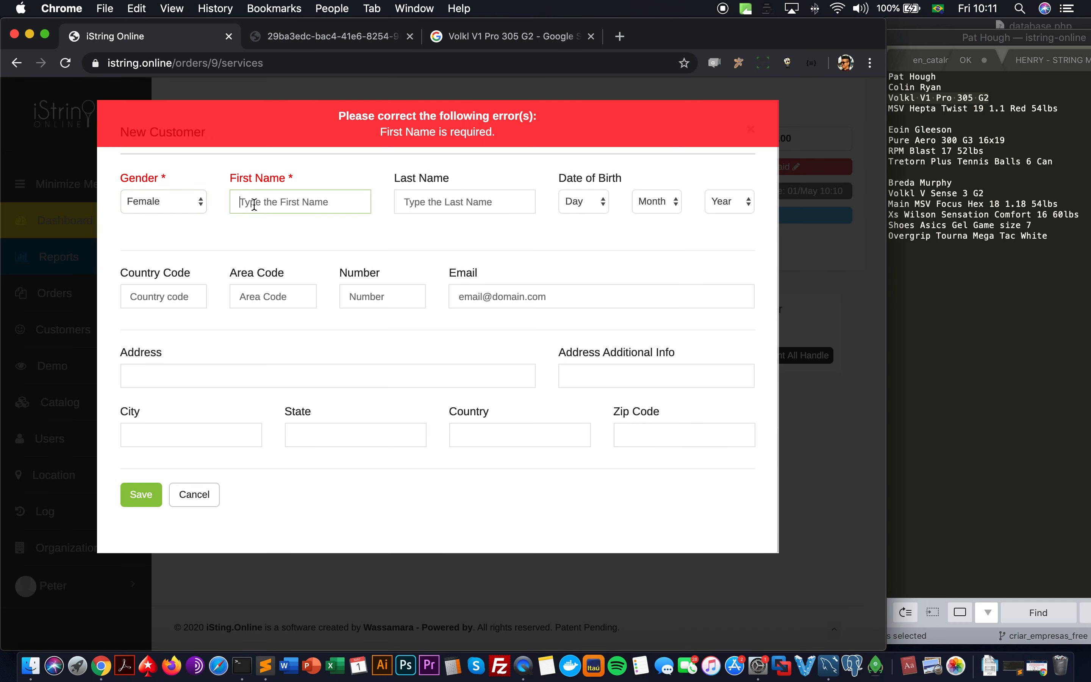
{"action": "key", "text": "Tab"}
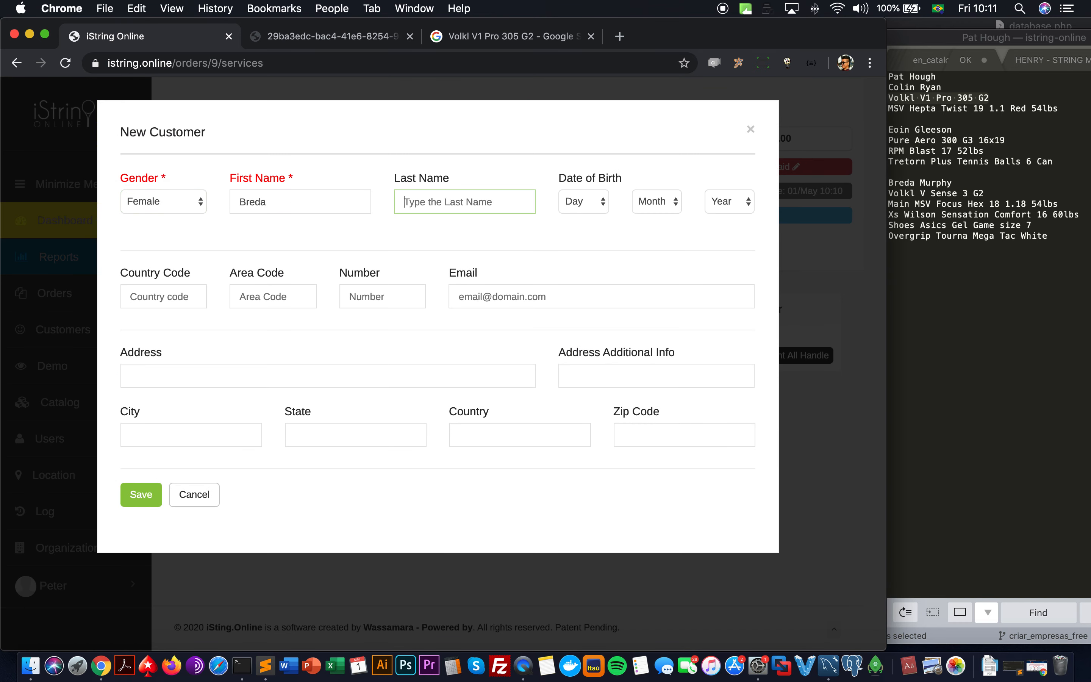
{"action": "left_click", "coordinate": [138, 497]}
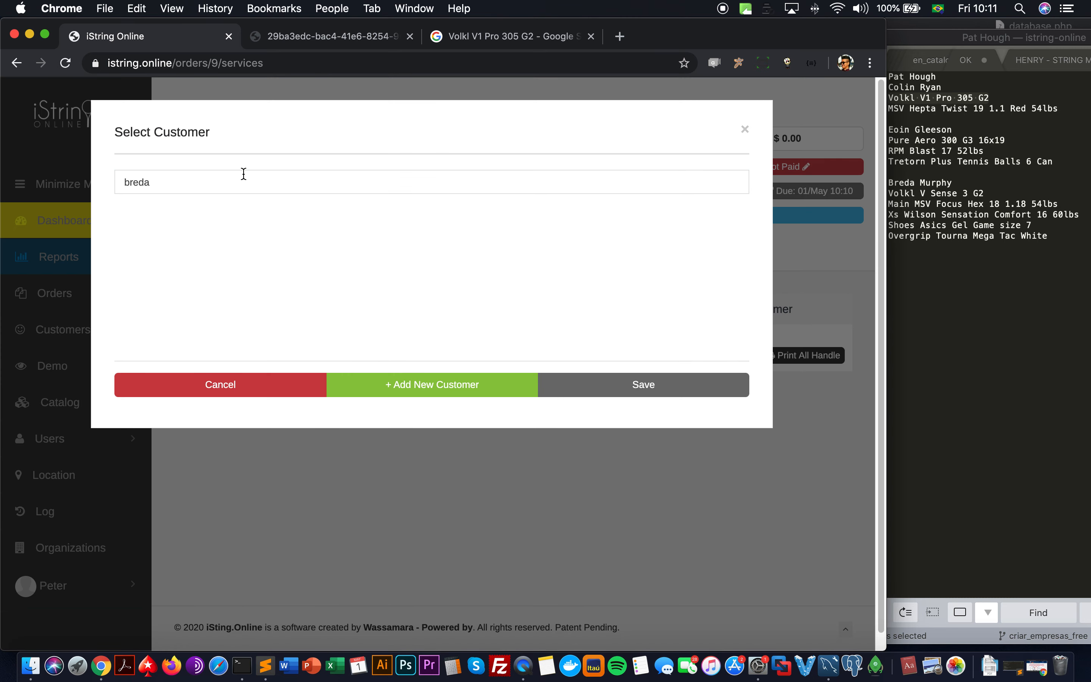
Step: Select the newly created customer and assign them to Order #9
{"action": "left_click", "coordinate": [244, 173]}
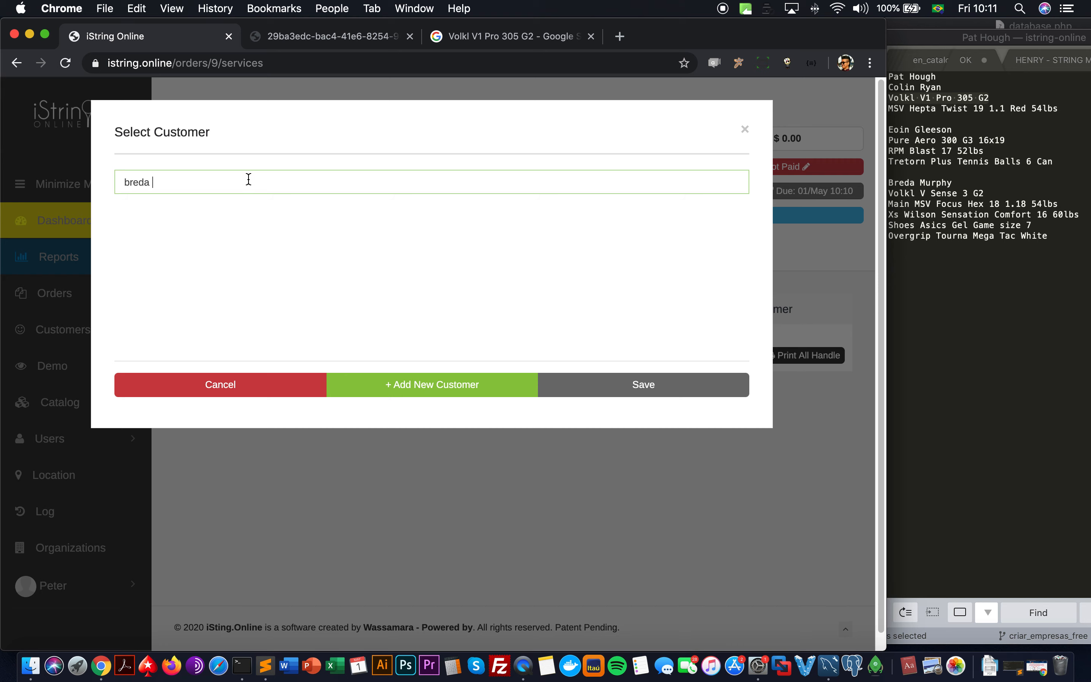
{"action": "left_click", "coordinate": [251, 210]}
{"action": "left_click", "coordinate": [556, 382]}
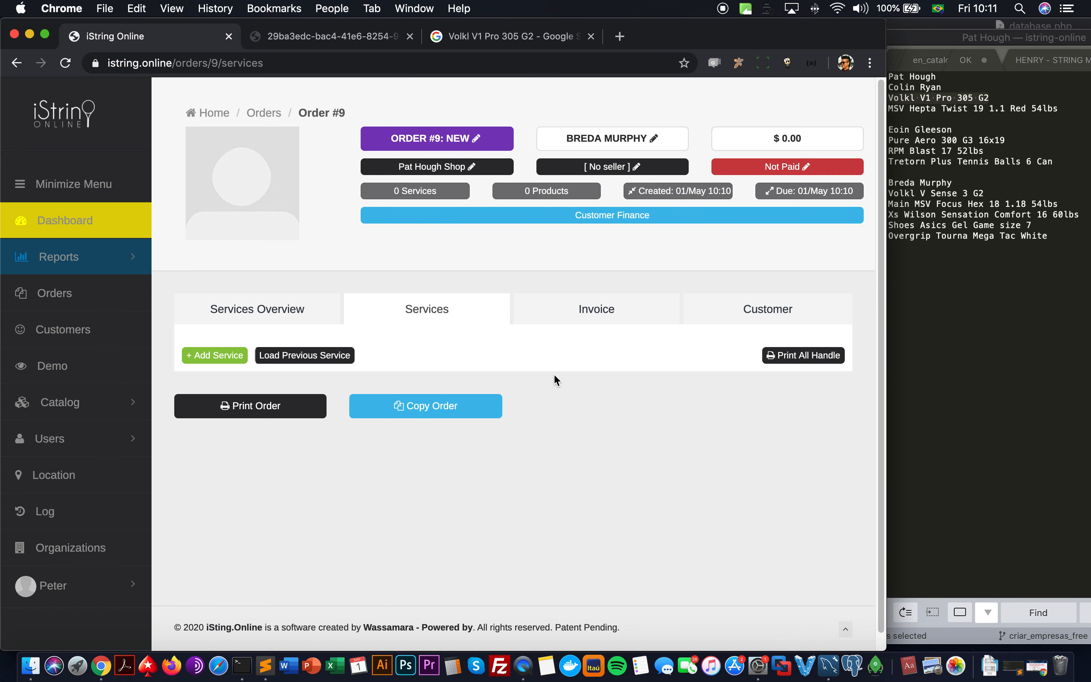
Step: Add a service for a Volkl V-Sense 3 racquet in Black, grip size L3 (4 3/8)
{"action": "left_click", "coordinate": [216, 356]}
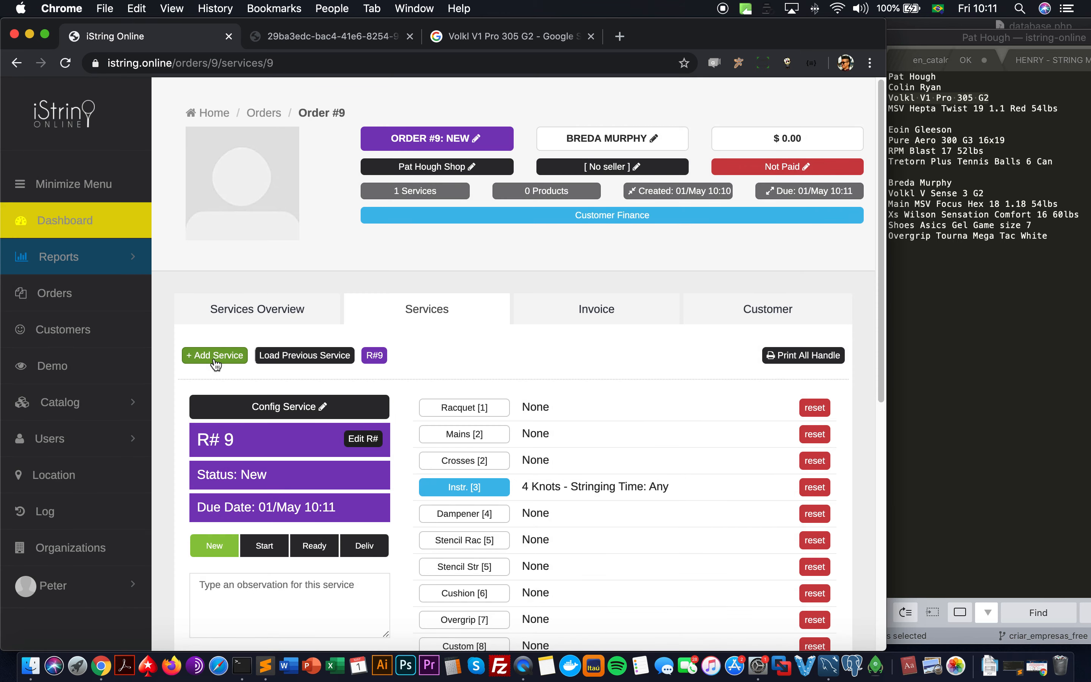
{"action": "left_click", "coordinate": [325, 409]}
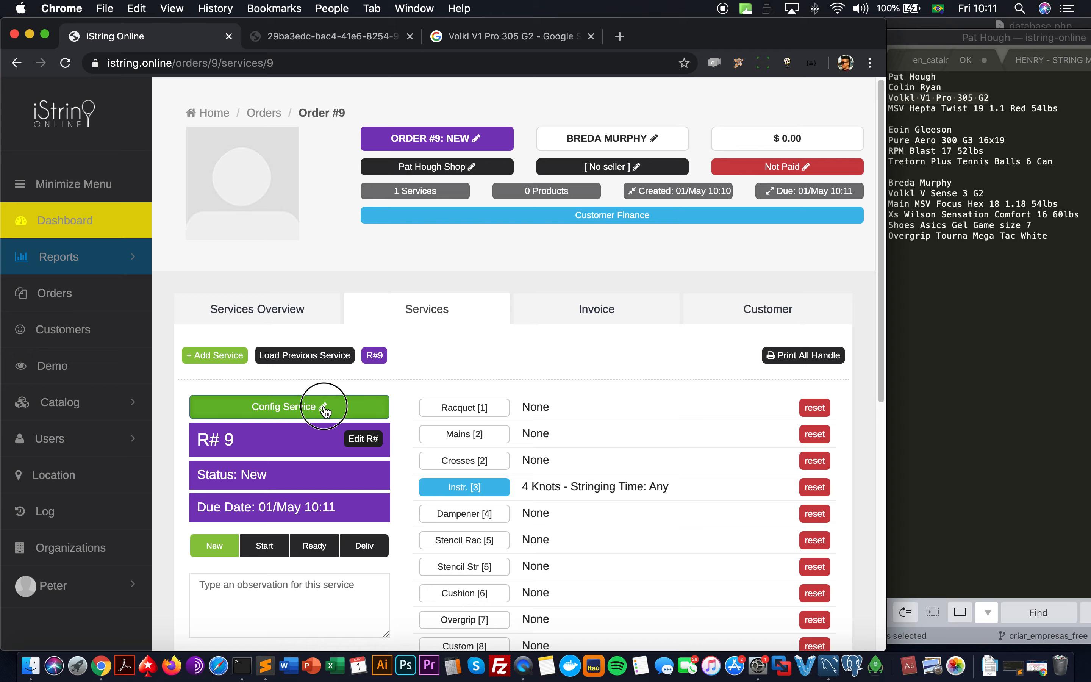
{"action": "left_click", "coordinate": [208, 208]}
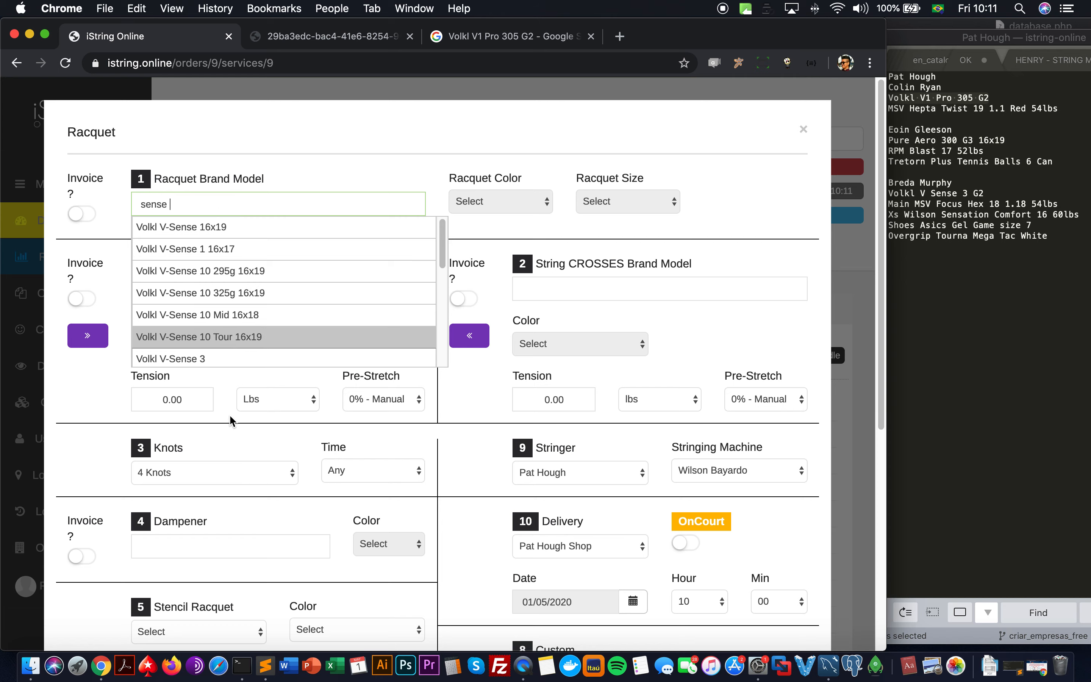
{"action": "left_click", "coordinate": [224, 359]}
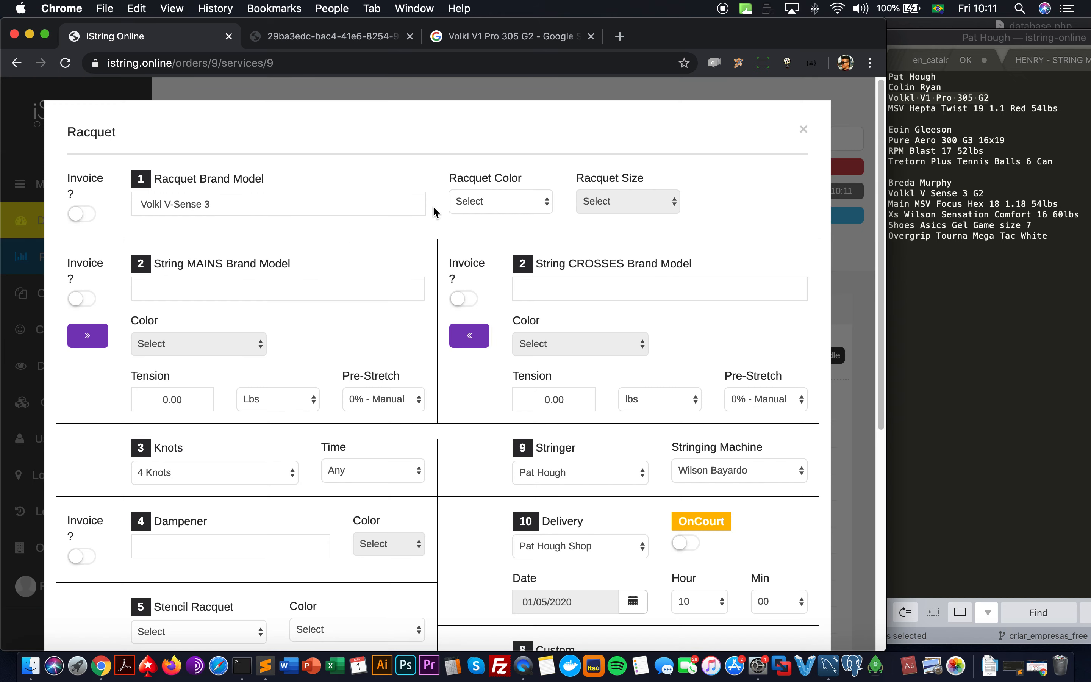
{"action": "left_click", "coordinate": [505, 201]}
{"action": "left_click", "coordinate": [543, 215]}
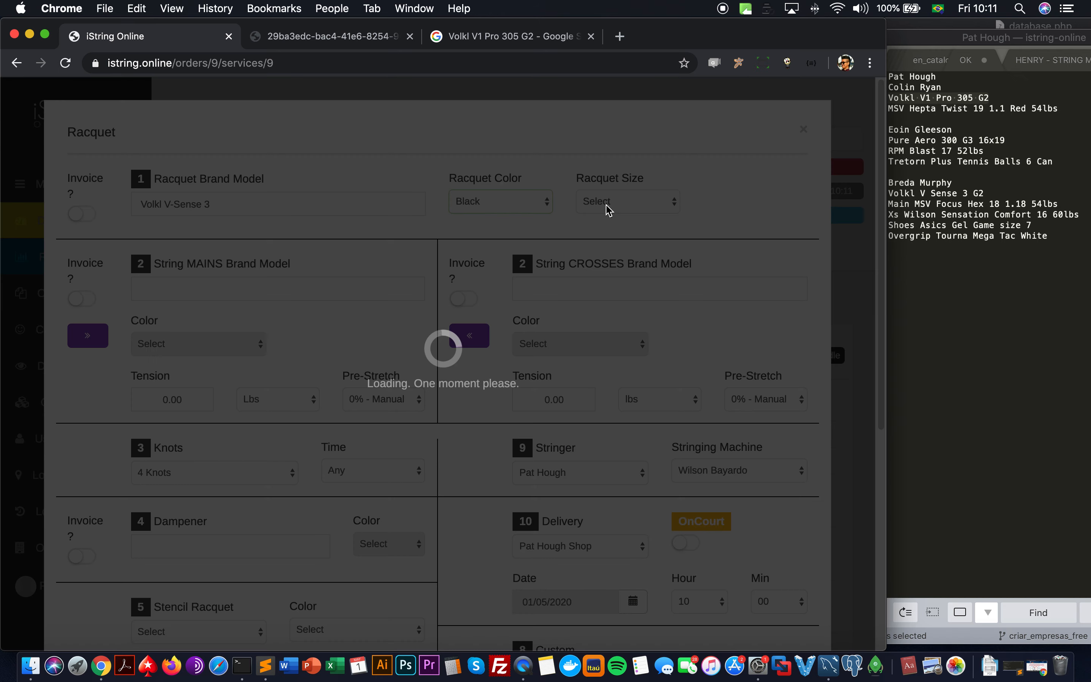
{"action": "left_click", "coordinate": [607, 204]}
{"action": "left_click", "coordinate": [592, 215]}
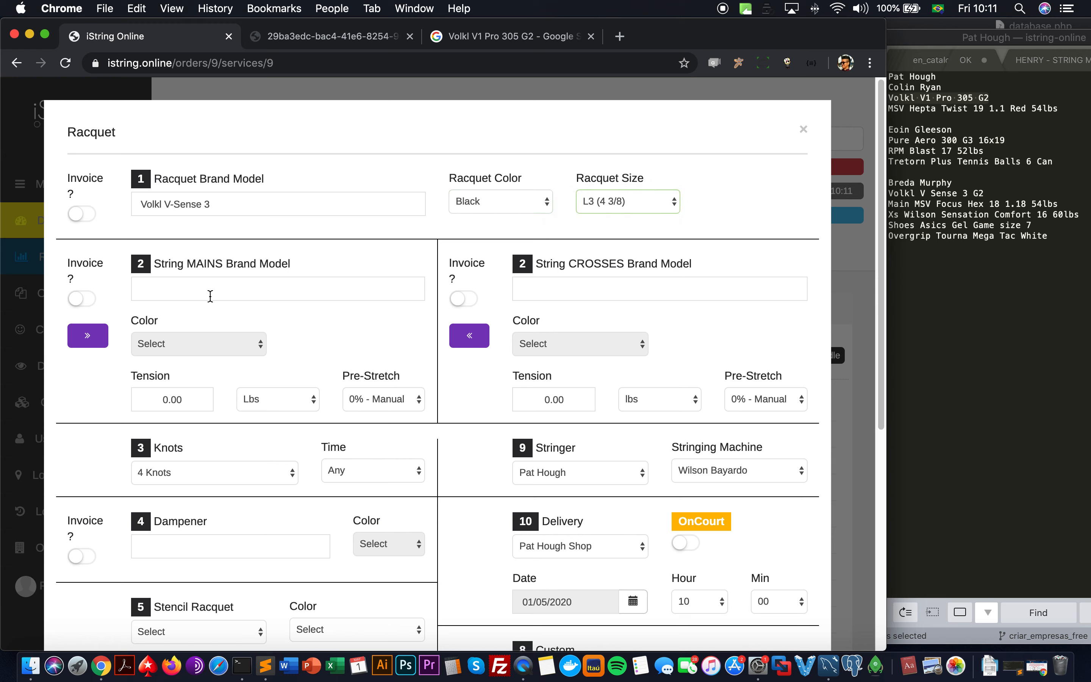
Step: String the mains with Black MSV Focus Hex 17L 1.18 at 54 lbs
{"action": "left_click", "coordinate": [152, 295]}
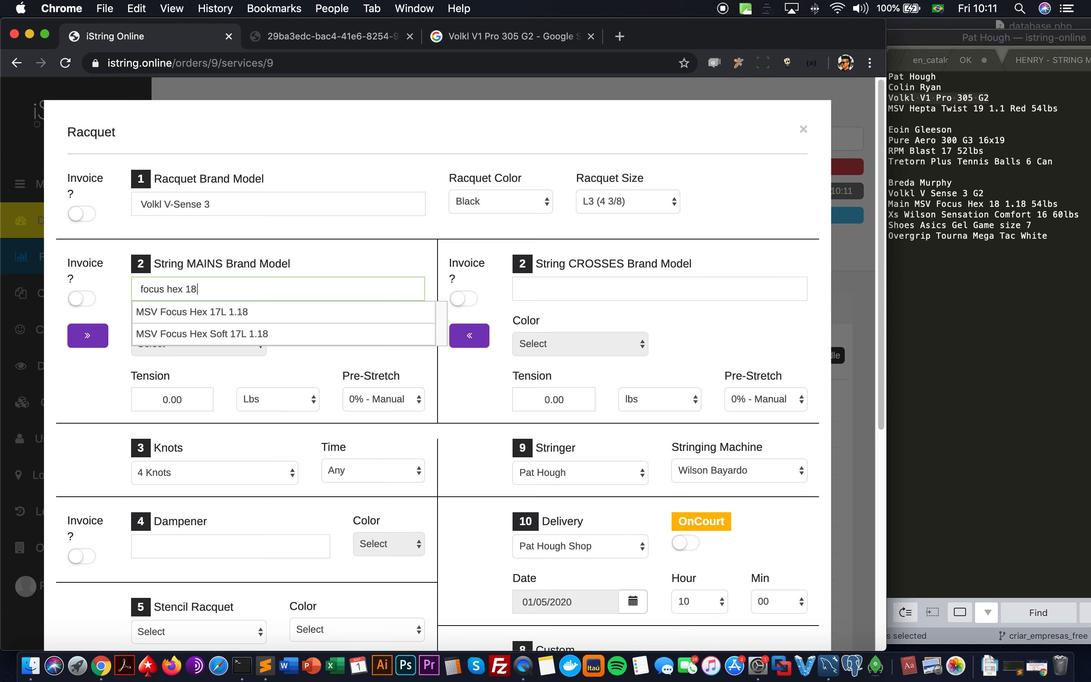
{"action": "left_click", "coordinate": [167, 313]}
{"action": "left_click", "coordinate": [175, 341]}
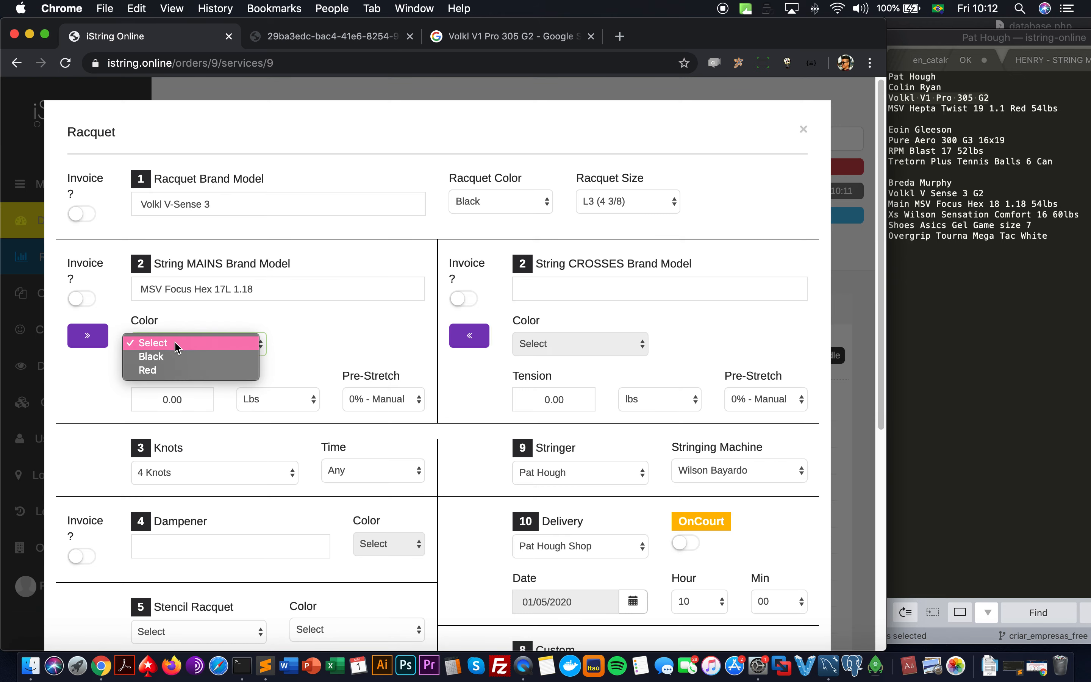
{"action": "left_click", "coordinate": [177, 360]}
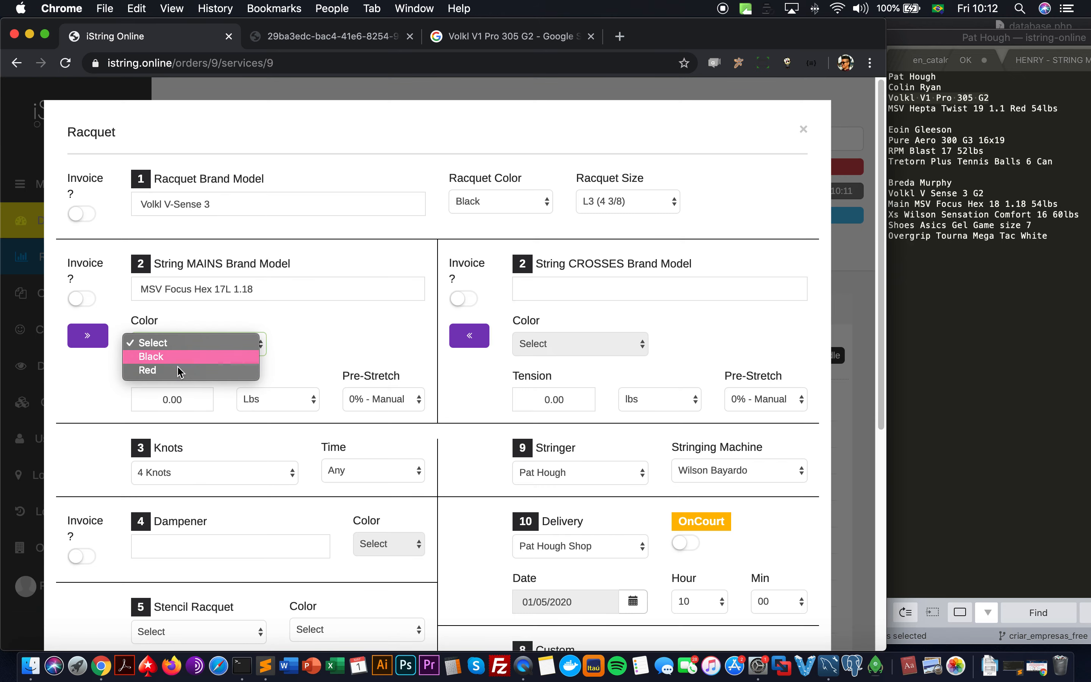
{"action": "left_click", "coordinate": [178, 397]}
{"action": "type", "text": "5400"}
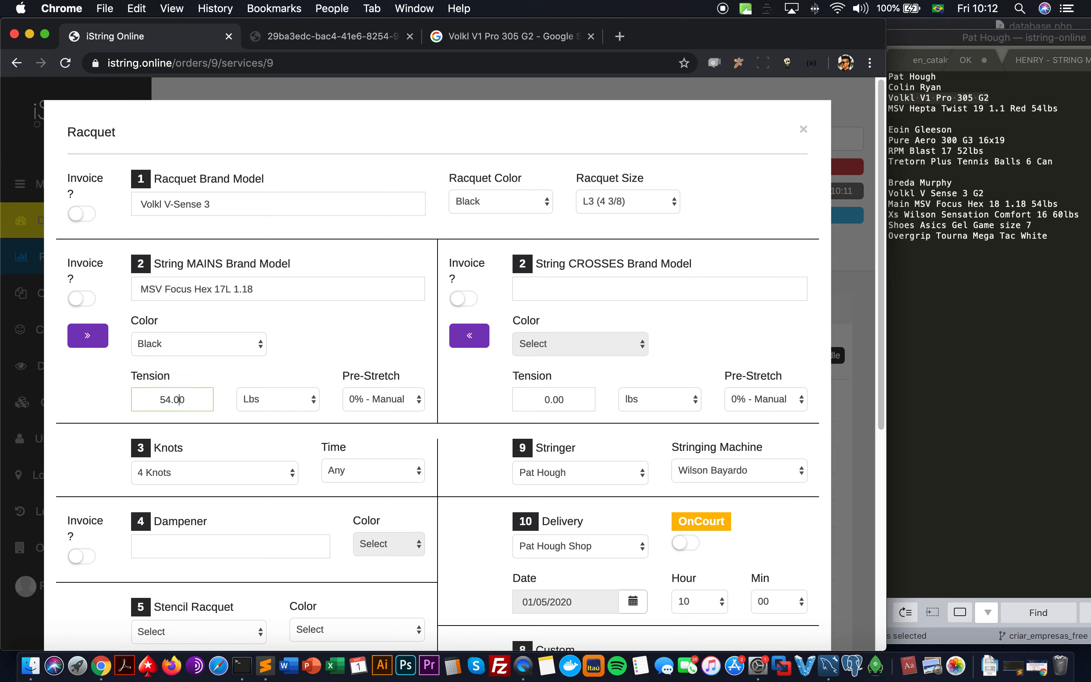
{"action": "key", "text": "BackSpace"}
Step: String the crosses with Natural Wilson Sensation Comfort at 60 lbs and save the service
{"action": "left_click", "coordinate": [621, 289]}
{"action": "type", "text": "w"}
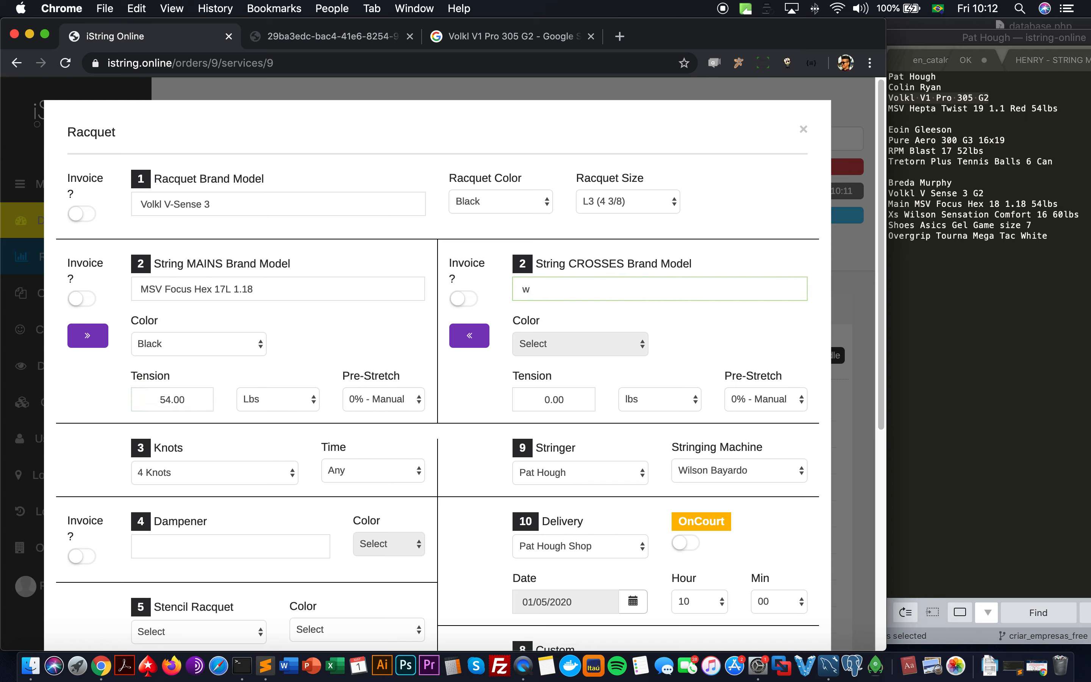
{"action": "key", "text": "BackSpace"}
{"action": "type", "text": "sensation com"}
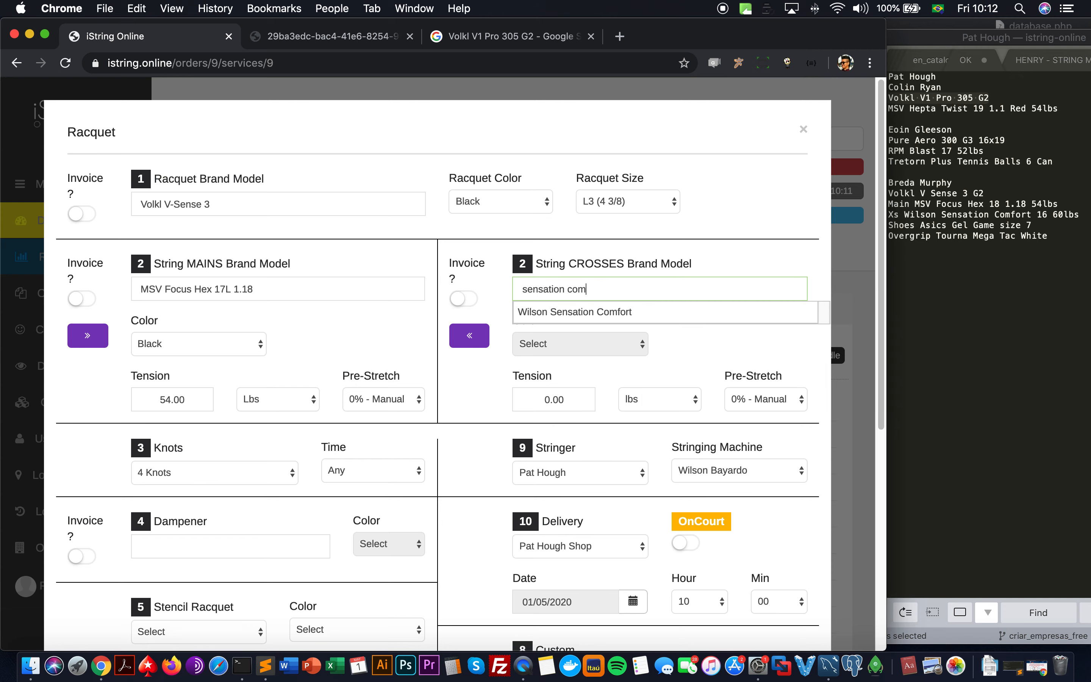
{"action": "left_click", "coordinate": [657, 312]}
{"action": "left_click", "coordinate": [572, 354]}
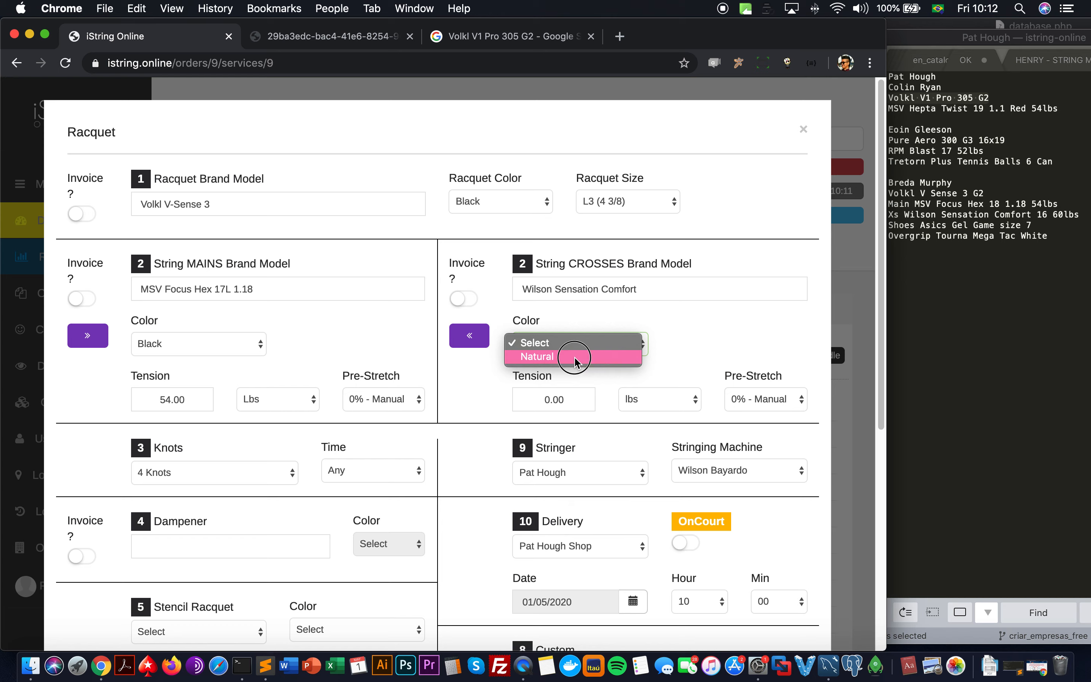
{"action": "left_click", "coordinate": [572, 356]}
{"action": "left_click", "coordinate": [568, 397]}
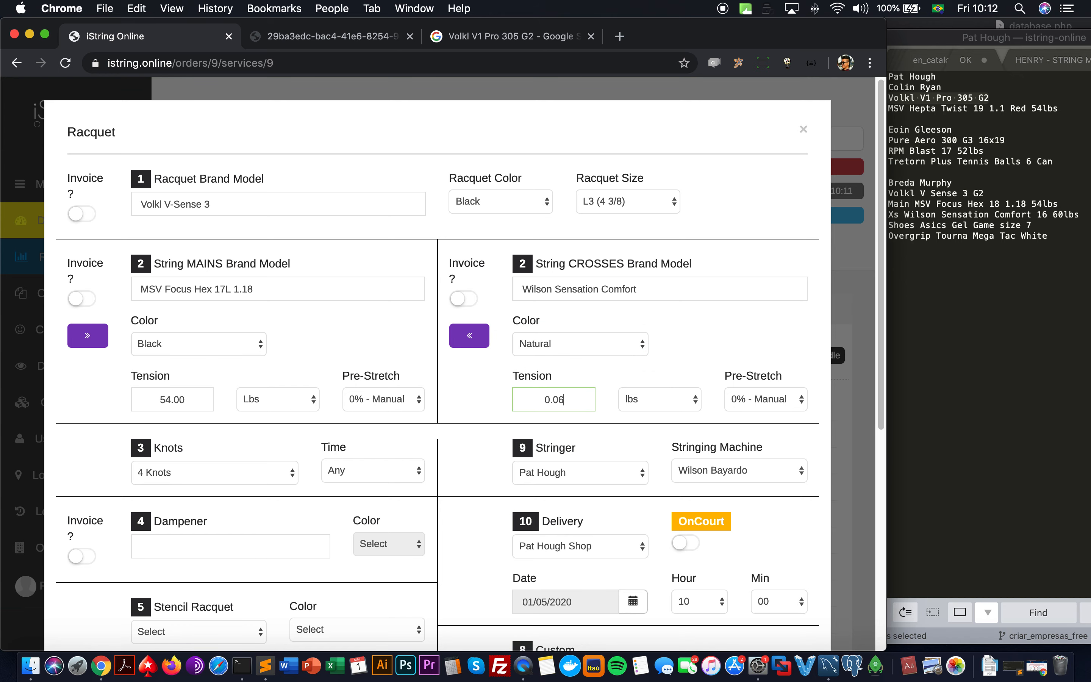
{"action": "type", "text": "60"}
{"action": "scroll", "coordinate": [672, 412], "scroll_direction": "down", "scroll_amount": 6}
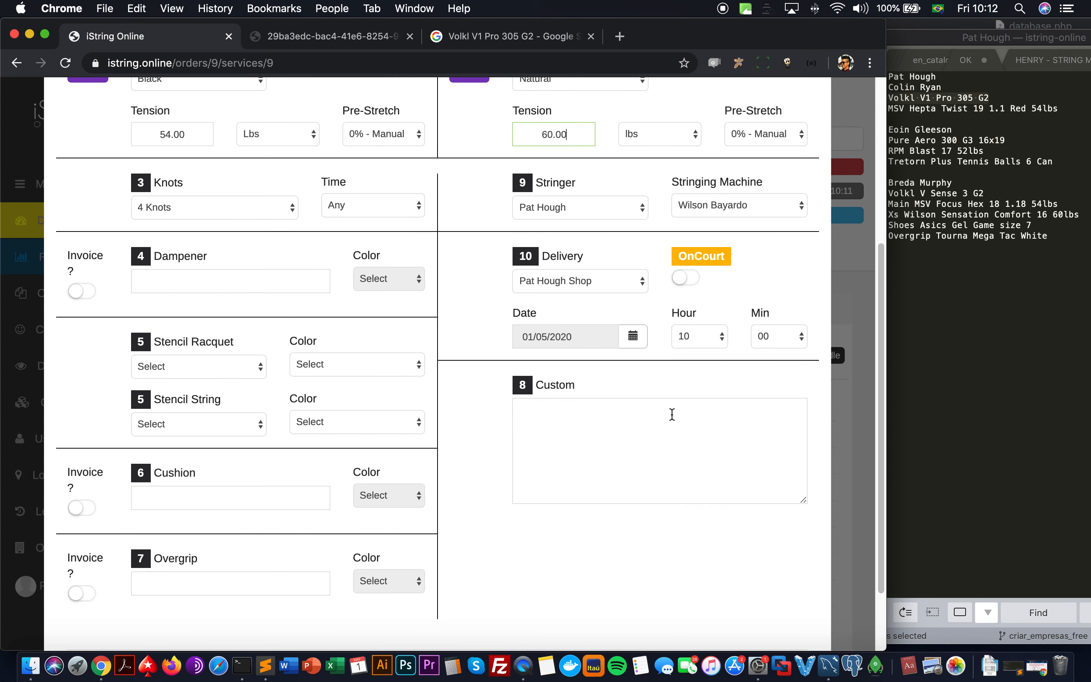
{"action": "scroll", "coordinate": [672, 414], "scroll_direction": "down", "scroll_amount": 2}
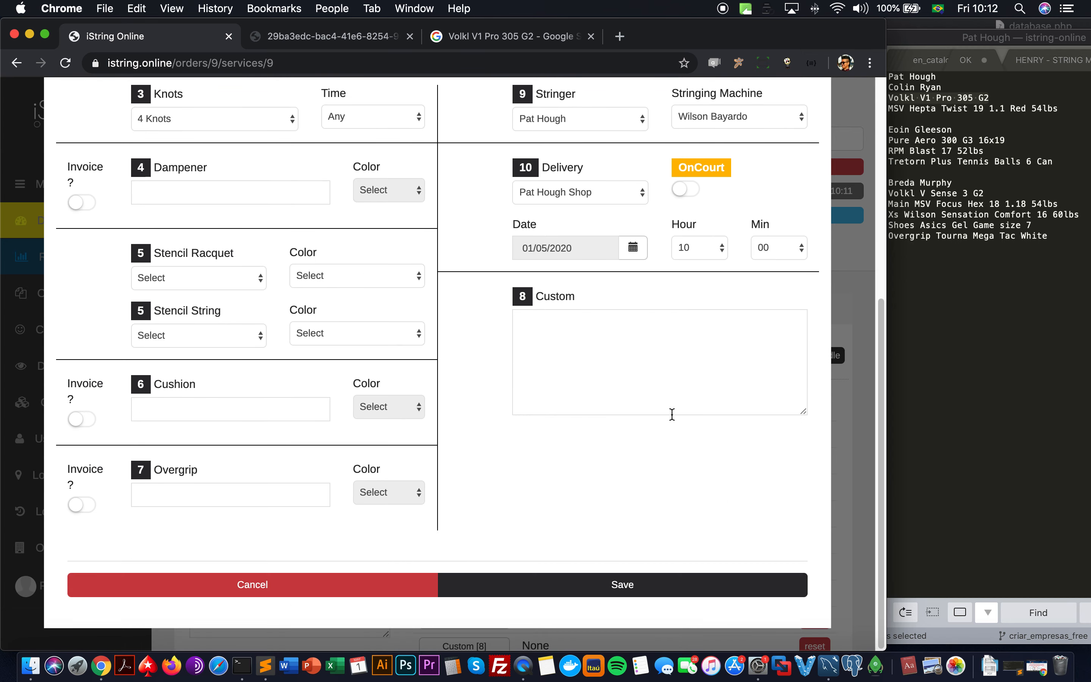
{"action": "left_click", "coordinate": [630, 590]}
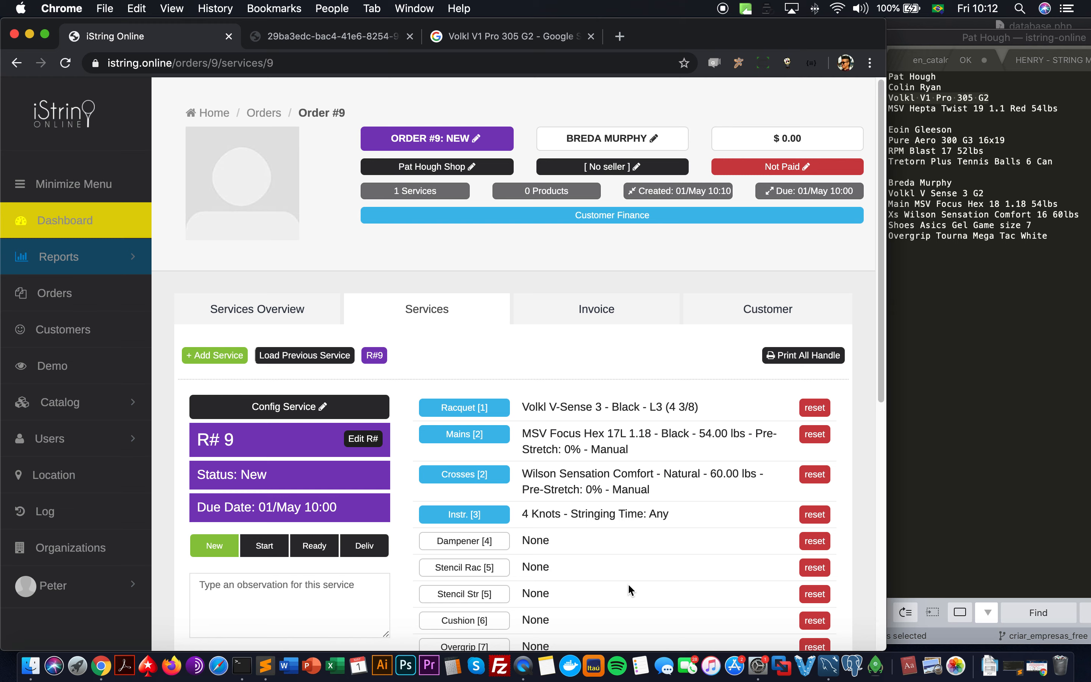
Step: Review the order notes in Sublime Text, then open Catalog > Categories in the browser
{"action": "left_click", "coordinate": [977, 216]}
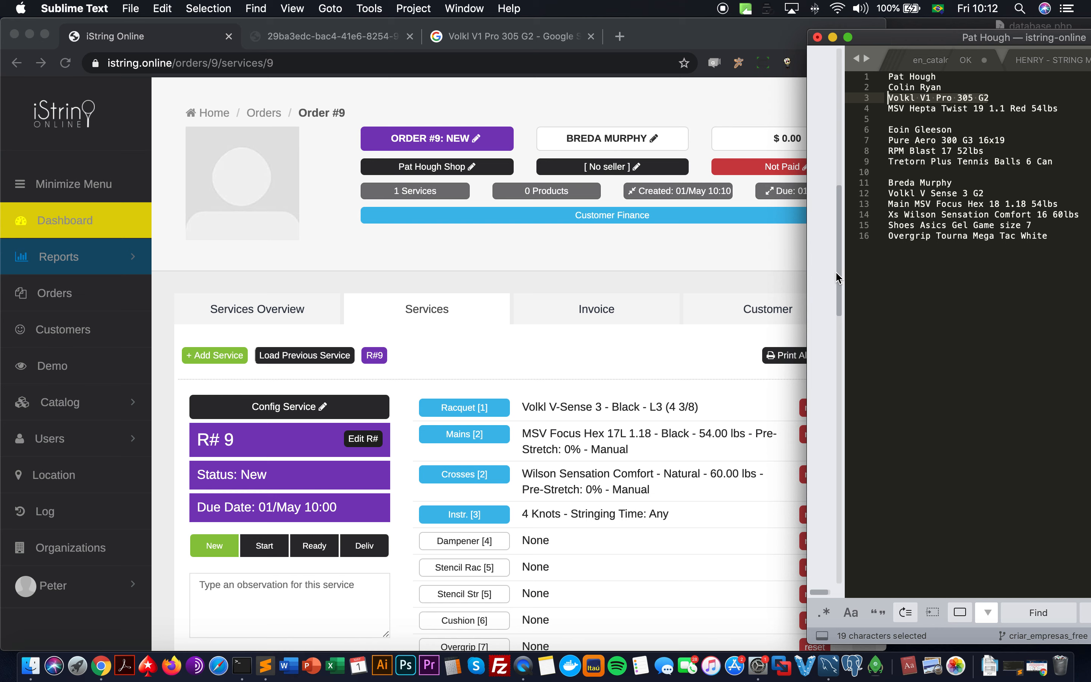
{"action": "left_click", "coordinate": [1006, 249]}
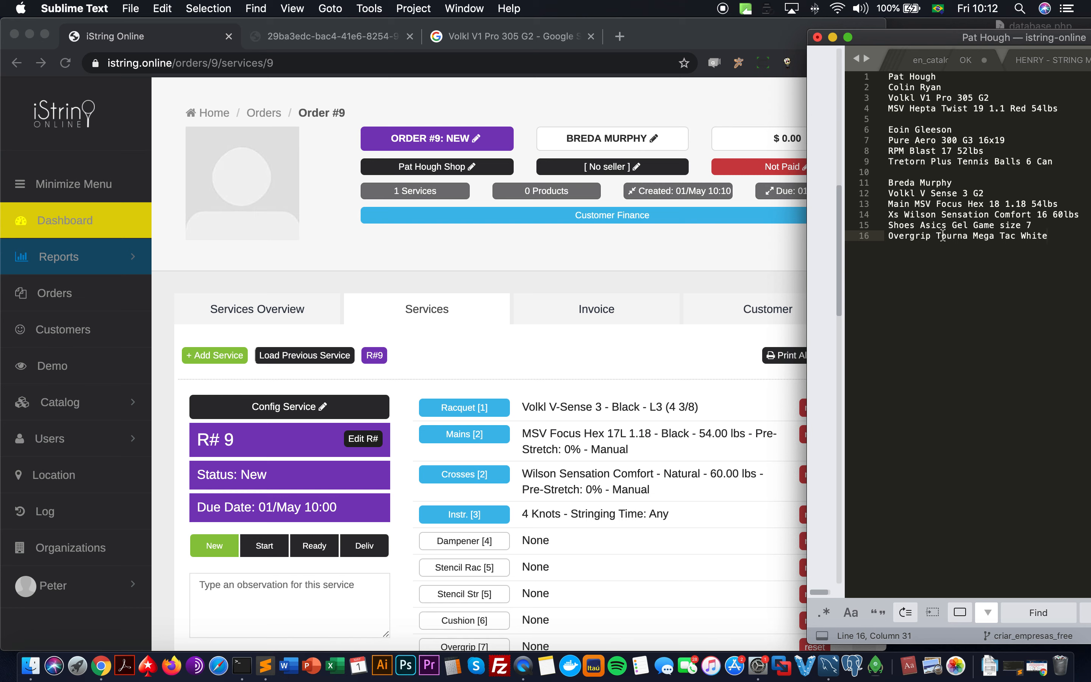
{"action": "left_click", "coordinate": [79, 412]}
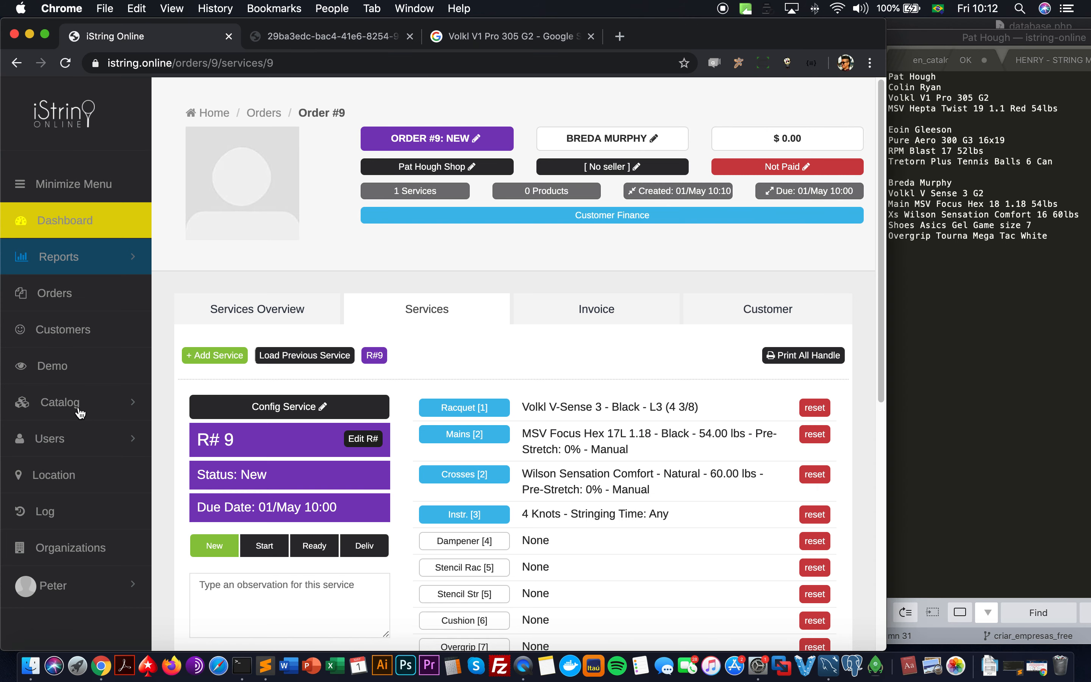
{"action": "left_click", "coordinate": [79, 409]}
{"action": "scroll", "coordinate": [78, 450], "scroll_direction": "down", "scroll_amount": 2}
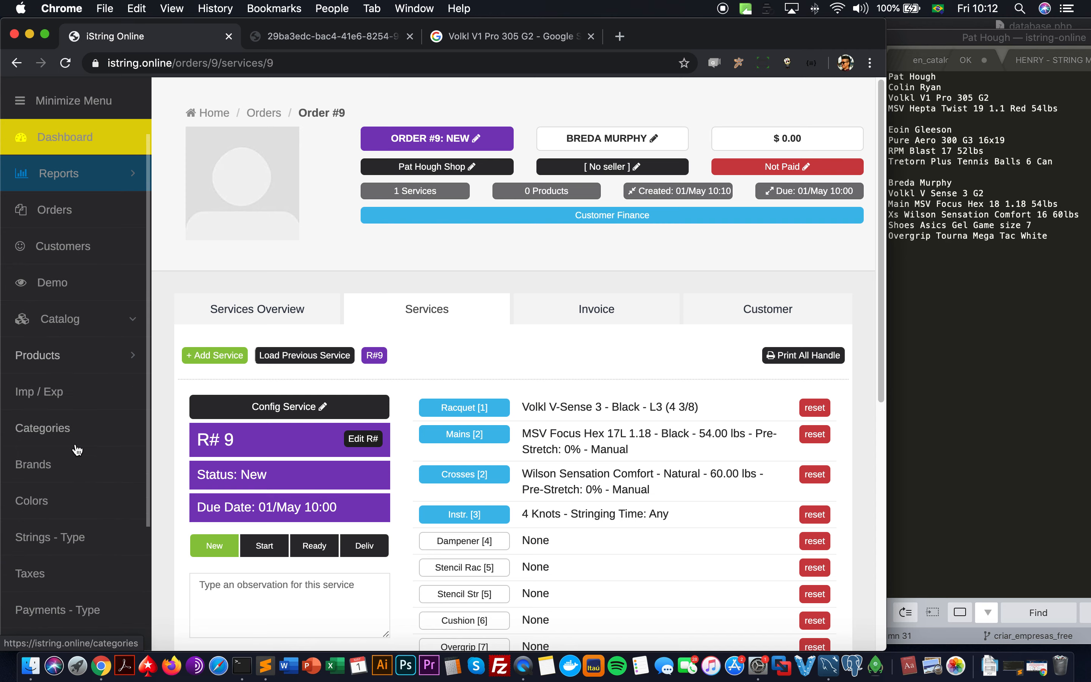
{"action": "left_click", "coordinate": [77, 429]}
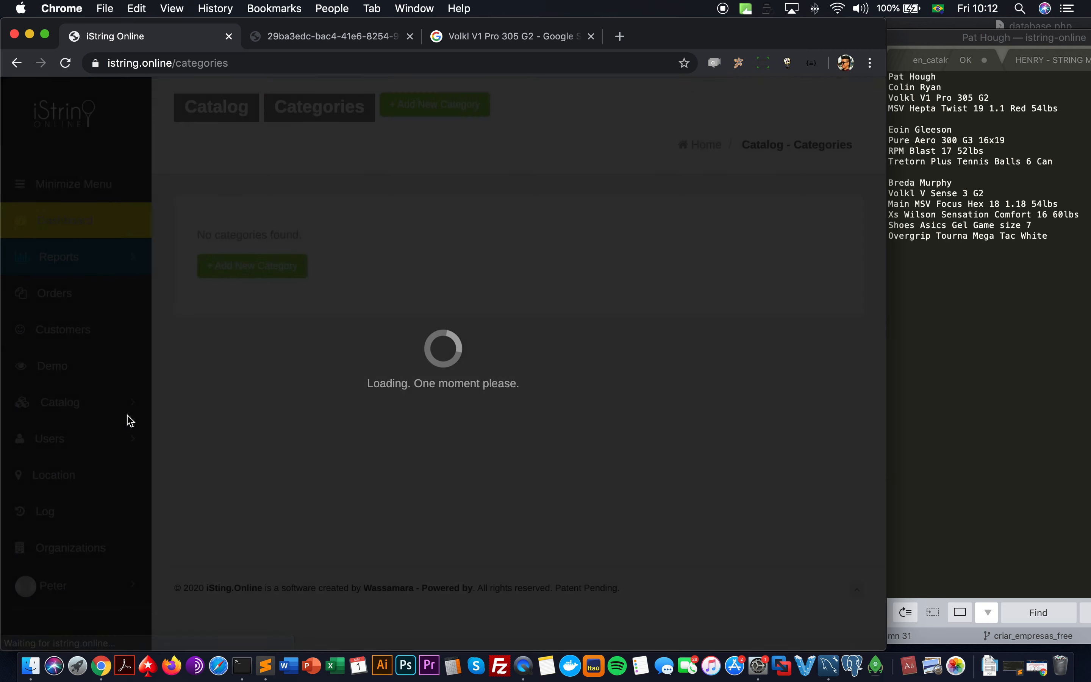
{"action": "scroll", "coordinate": [128, 419], "scroll_direction": "down", "scroll_amount": 6}
Step: Rename the category to 'Tennis Shoes - Women', add size 7, and save
{"action": "left_click", "coordinate": [213, 410]}
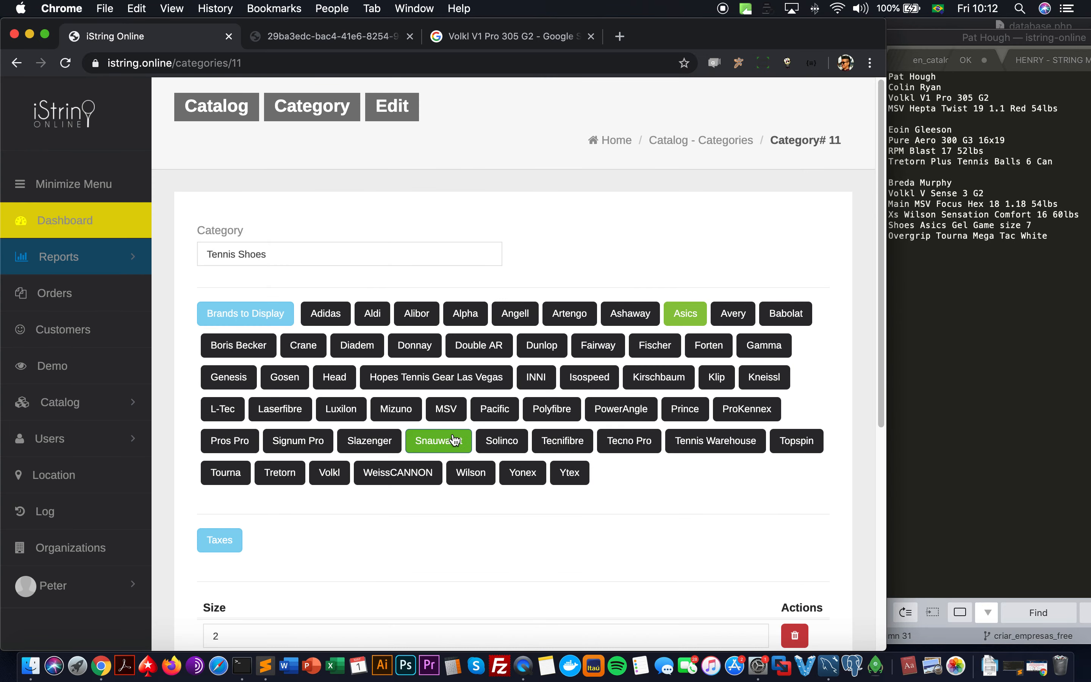
{"action": "scroll", "coordinate": [373, 505], "scroll_direction": "down", "scroll_amount": 8}
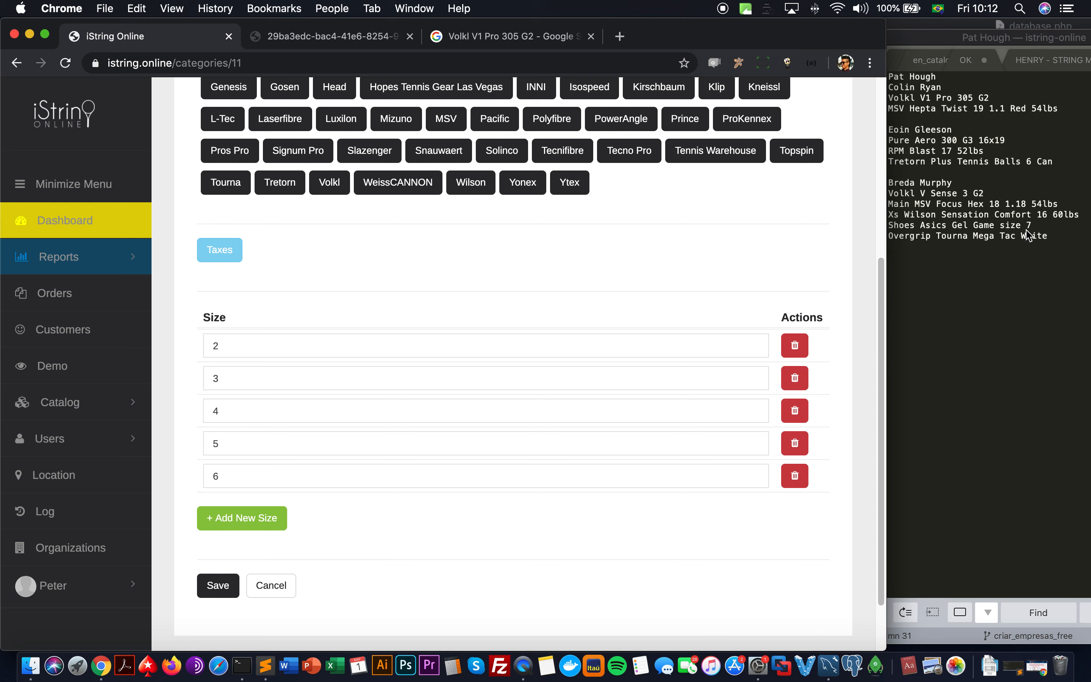
{"action": "scroll", "coordinate": [251, 502], "scroll_direction": "up", "scroll_amount": 8}
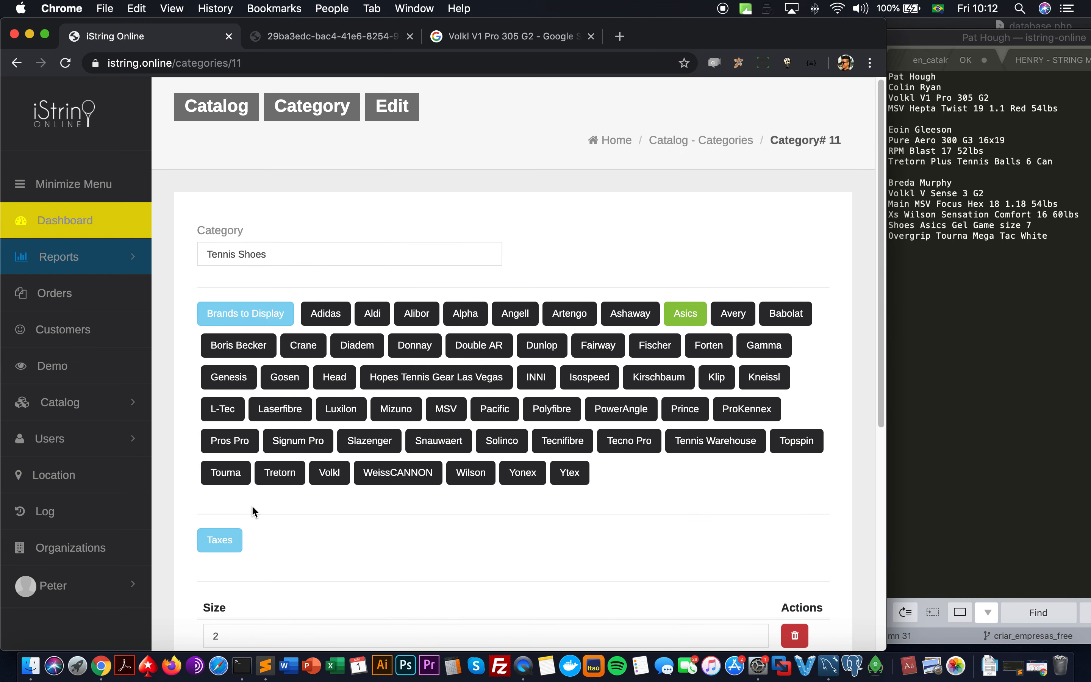
{"action": "left_click", "coordinate": [310, 251]}
{"action": "type", "text": "- Wom"}
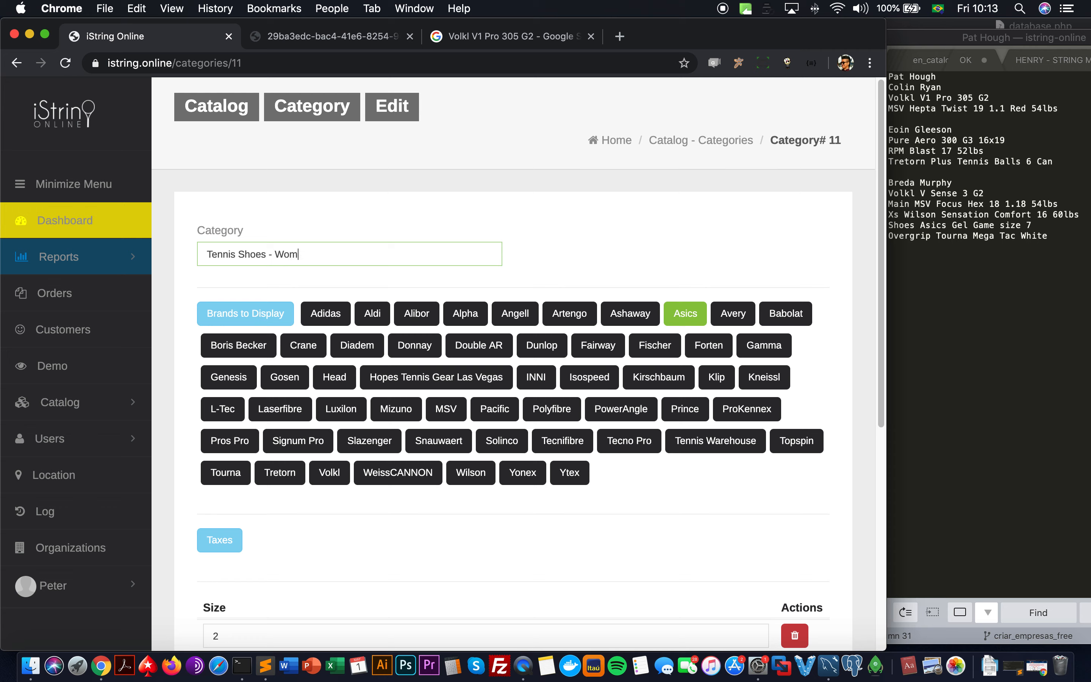
{"action": "scroll", "coordinate": [187, 426], "scroll_direction": "down", "scroll_amount": 8}
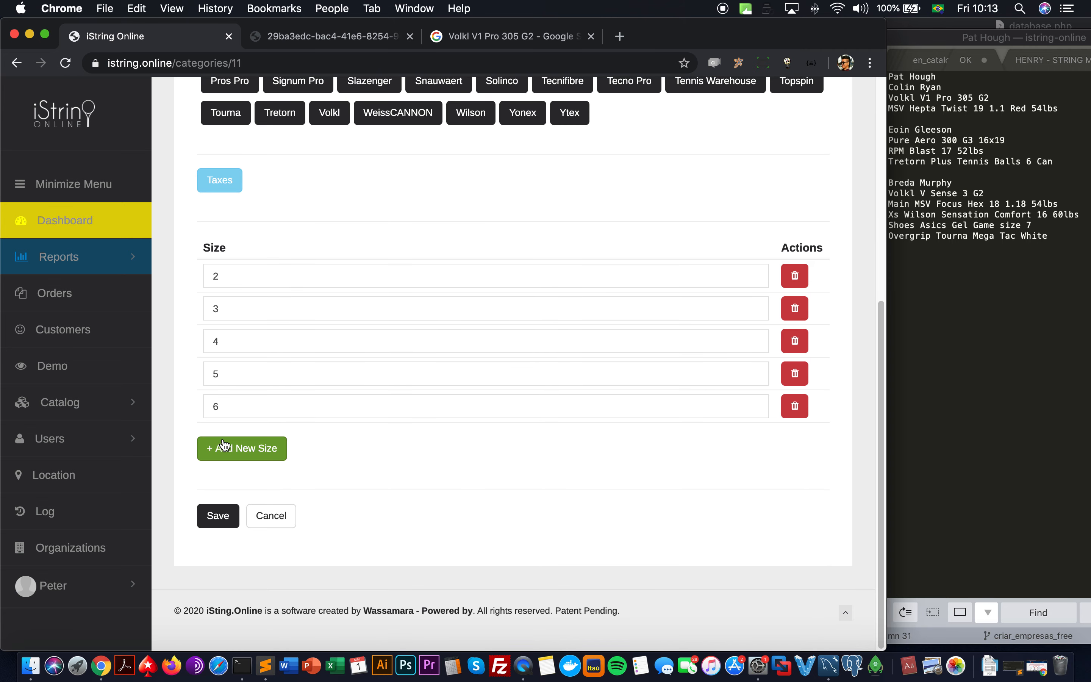
{"action": "left_click", "coordinate": [217, 446]}
{"action": "left_click", "coordinate": [226, 438]}
{"action": "type", "text": "7"}
{"action": "left_click", "coordinate": [218, 549]}
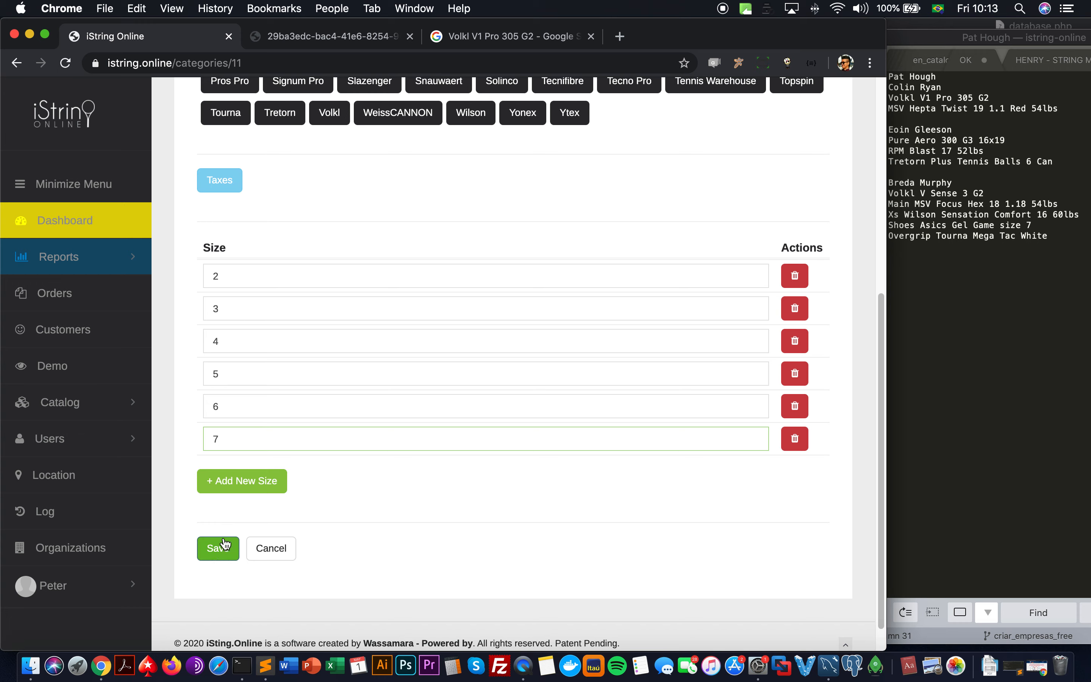
Step: Link the Adidas, Head and Wilson brands to the category and save it
{"action": "scroll", "coordinate": [279, 492], "scroll_direction": "down", "scroll_amount": 3}
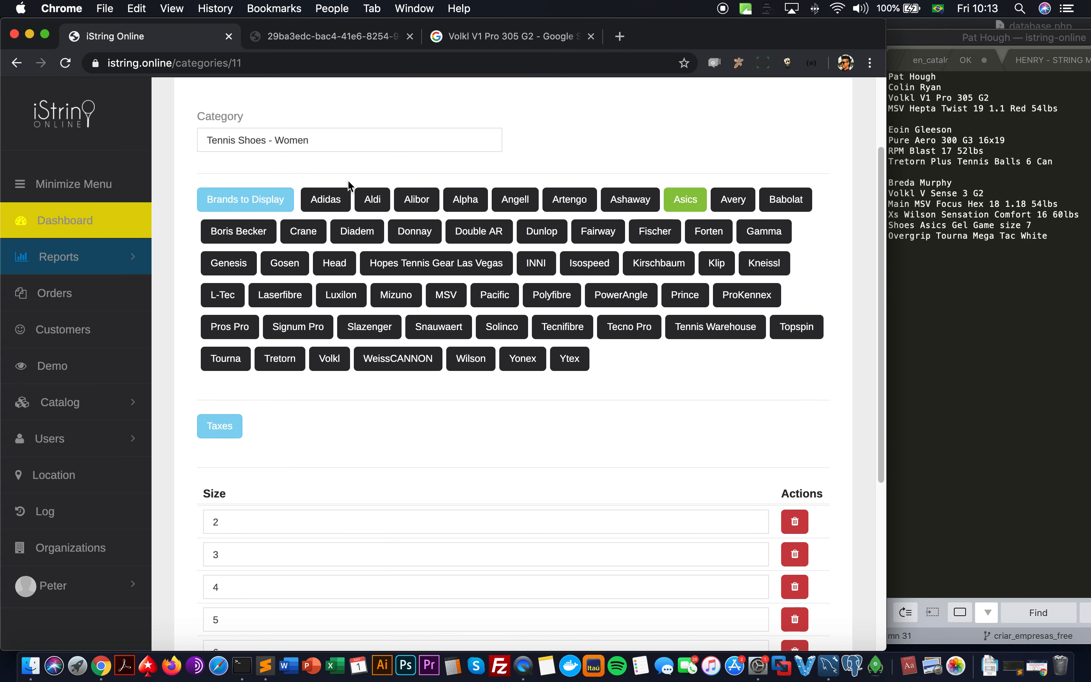
{"action": "left_click", "coordinate": [346, 197]}
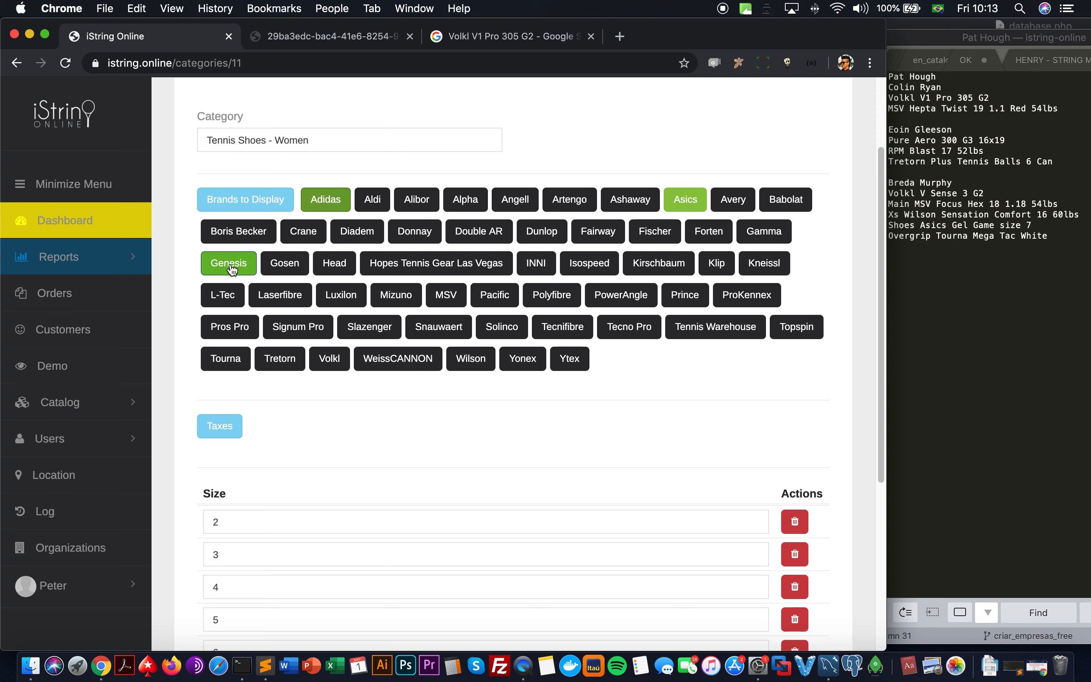
{"action": "left_click", "coordinate": [332, 268]}
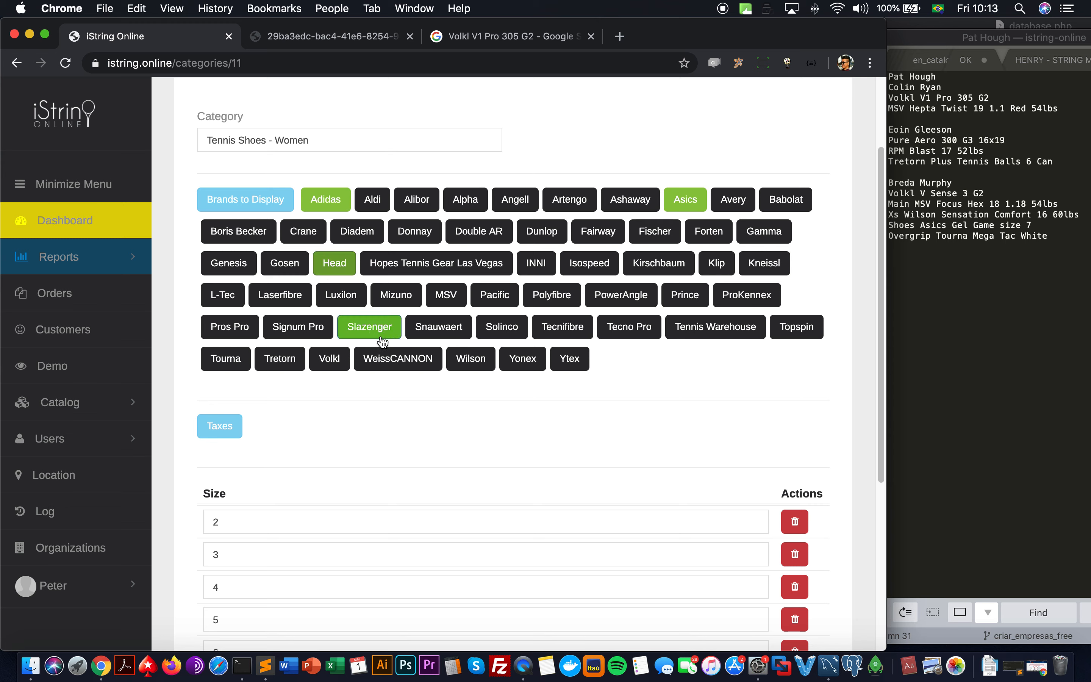
{"action": "left_click", "coordinate": [460, 362]}
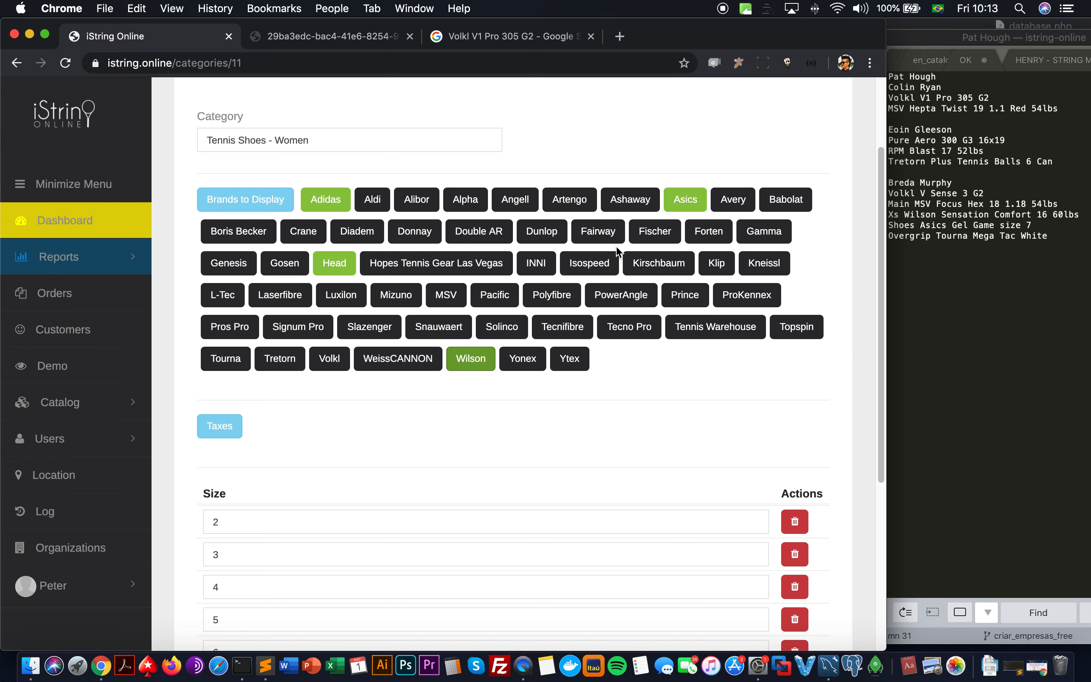
{"action": "scroll", "coordinate": [503, 276], "scroll_direction": "down", "scroll_amount": 6}
{"action": "left_click", "coordinate": [217, 517]}
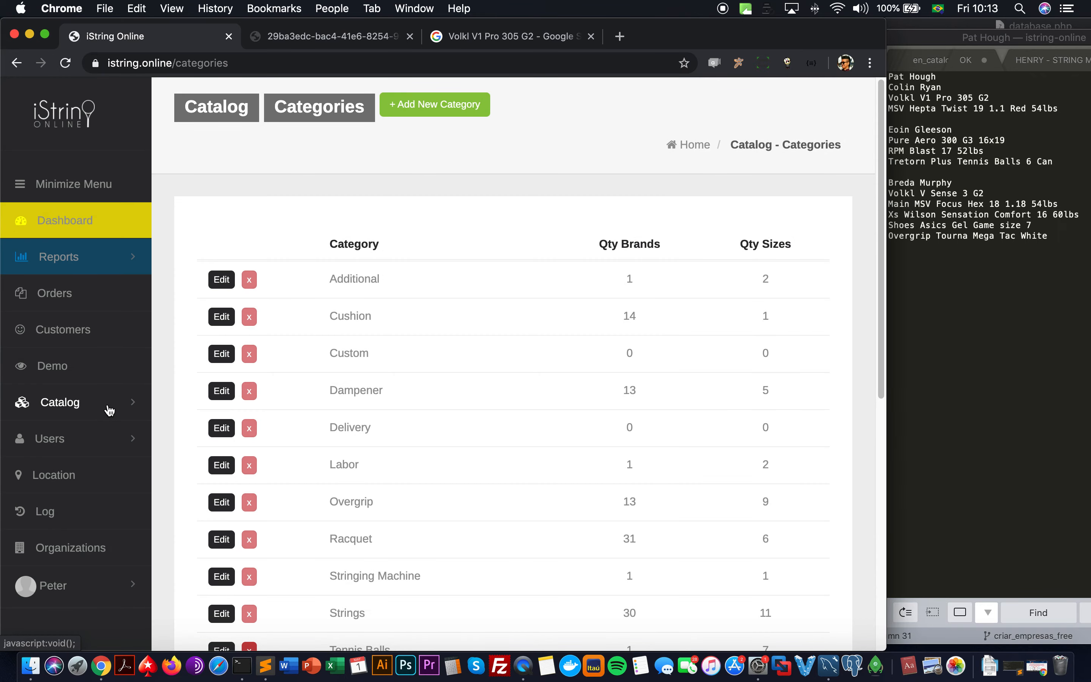
{"action": "left_click", "coordinate": [108, 408]}
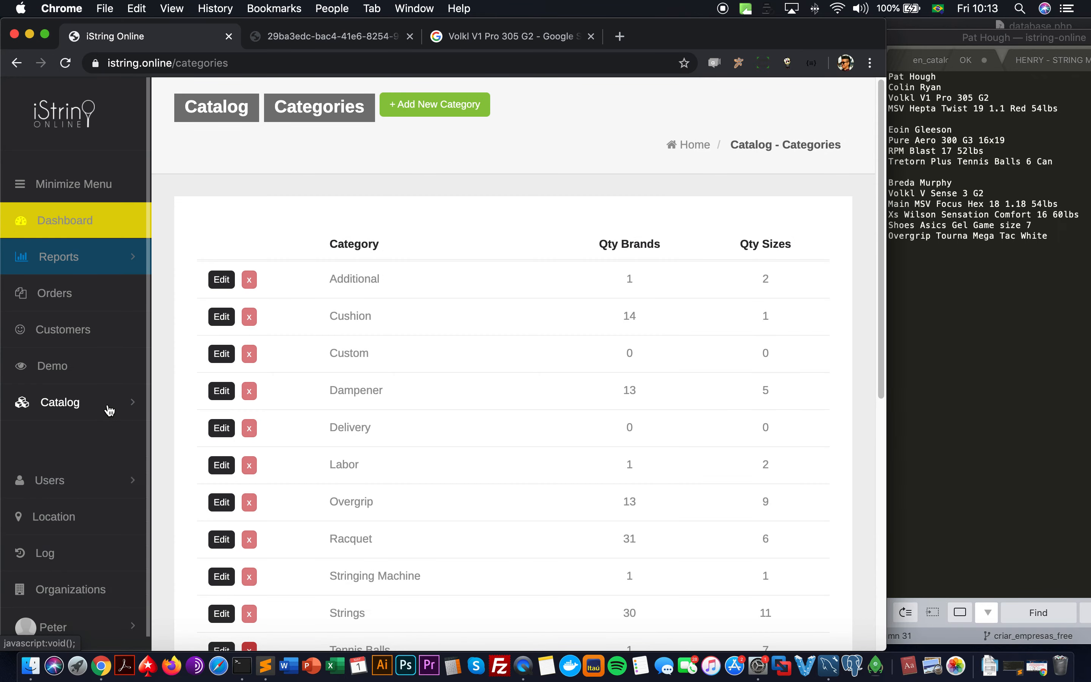
Step: Add and save Nike as a new brand in Catalog > Brands
{"action": "left_click", "coordinate": [90, 553]}
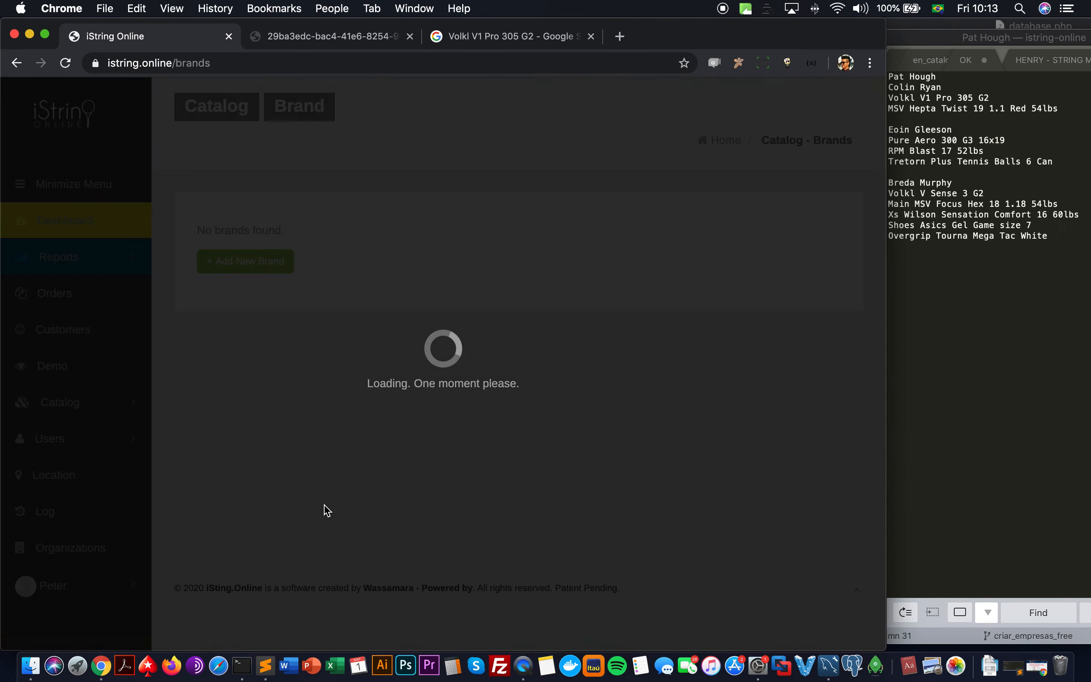
{"action": "scroll", "coordinate": [324, 507], "scroll_direction": "down", "scroll_amount": 15}
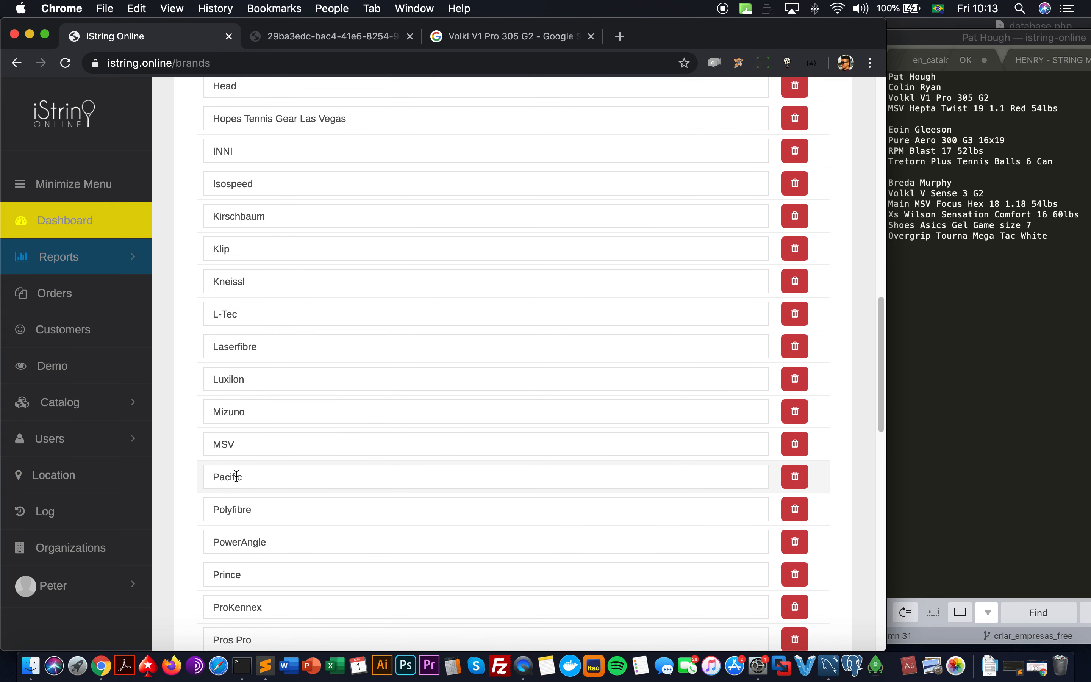
{"action": "scroll", "coordinate": [236, 476], "scroll_direction": "down", "scroll_amount": 10}
{"action": "left_click", "coordinate": [263, 294]}
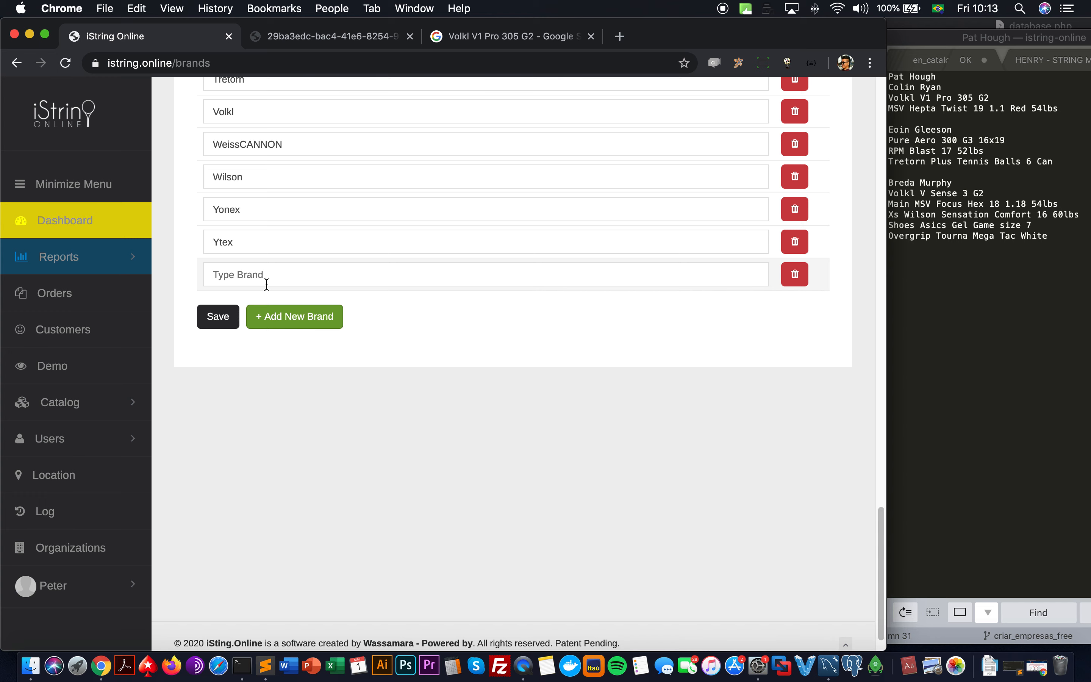
{"action": "left_click", "coordinate": [266, 284]}
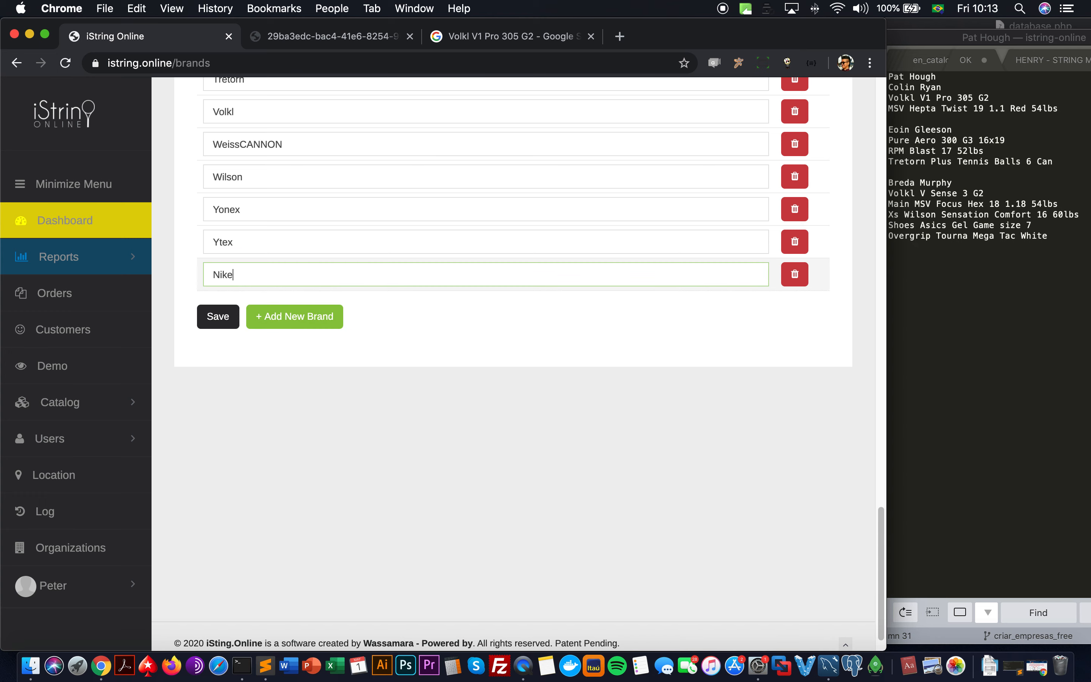
{"action": "left_click", "coordinate": [221, 316]}
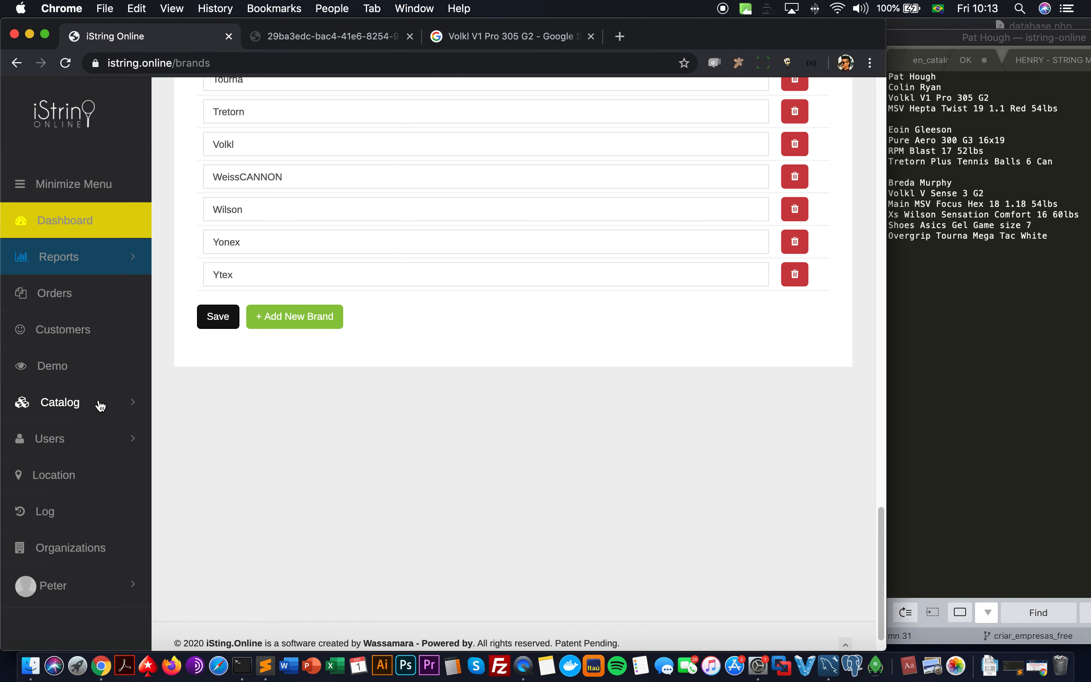
Step: Go back to the Catalog Categories list
{"action": "left_click", "coordinate": [99, 403]}
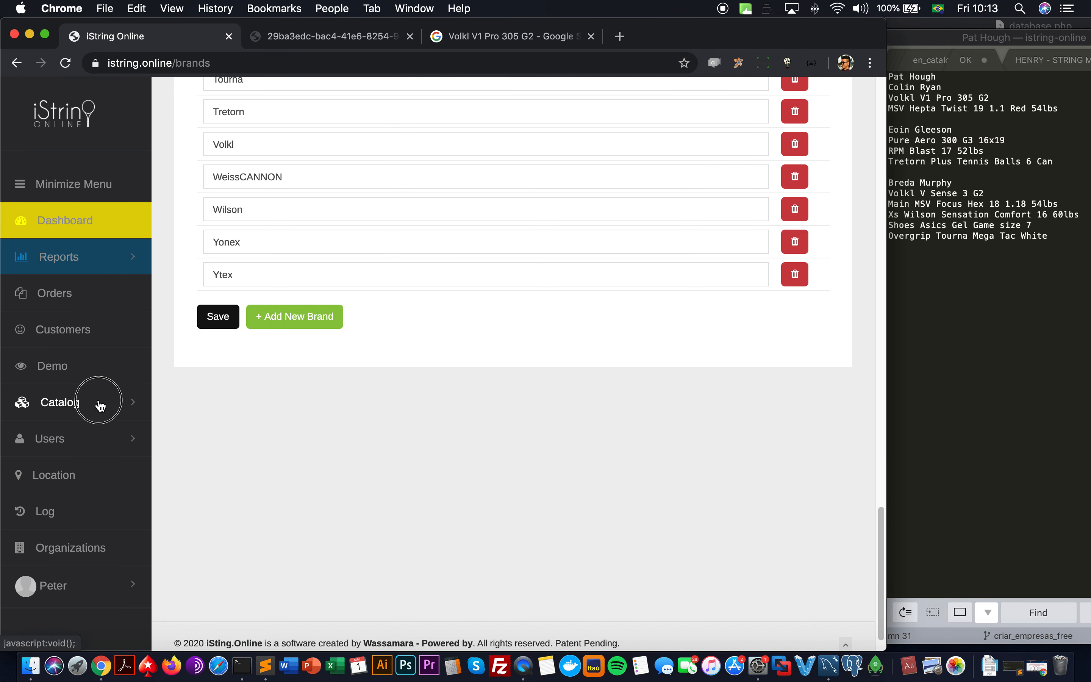
{"action": "scroll", "coordinate": [95, 453], "scroll_direction": "down", "scroll_amount": 6}
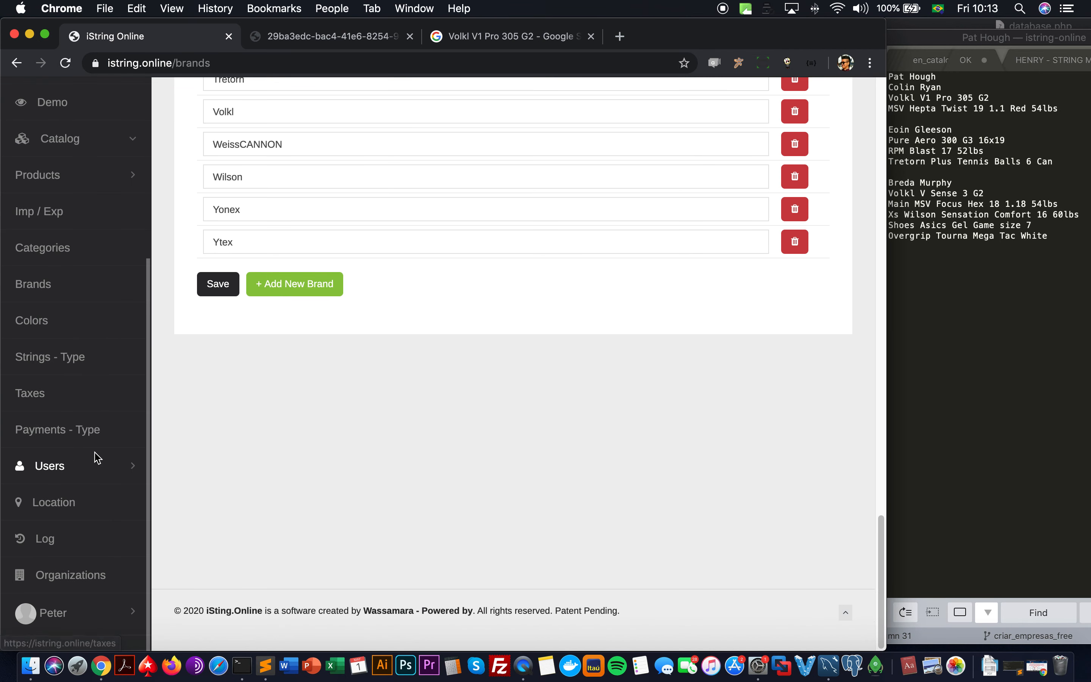
{"action": "left_click", "coordinate": [88, 260]}
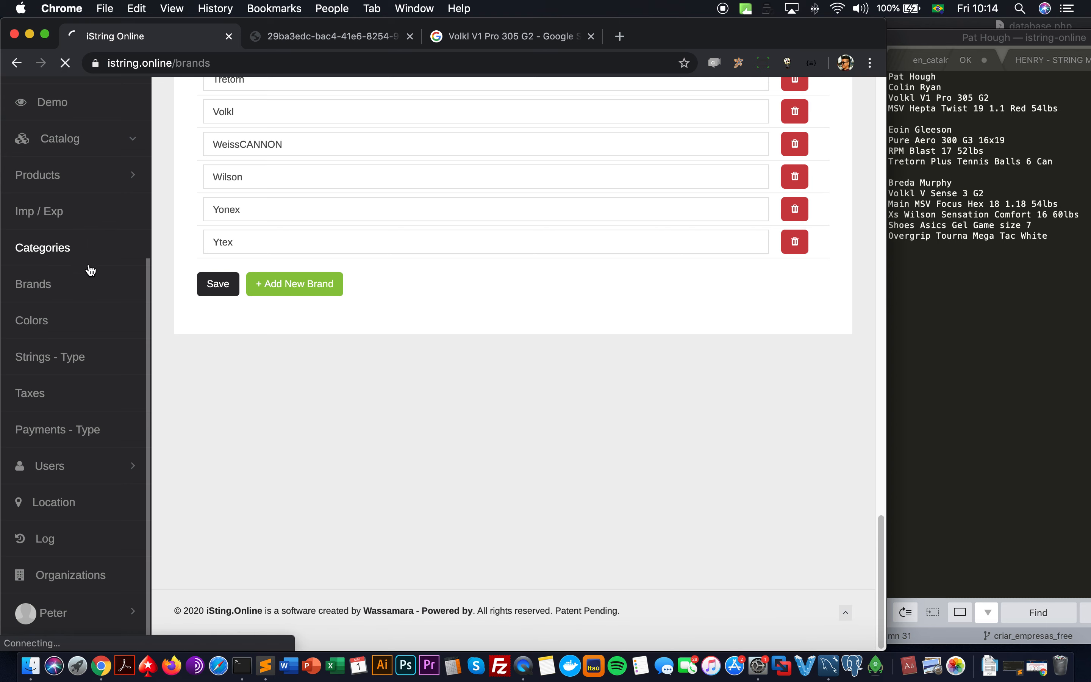
Step: Add Nike to the Tennis Shoes - Women category's brands and save it
{"action": "scroll", "coordinate": [432, 353], "scroll_direction": "down", "scroll_amount": 3}
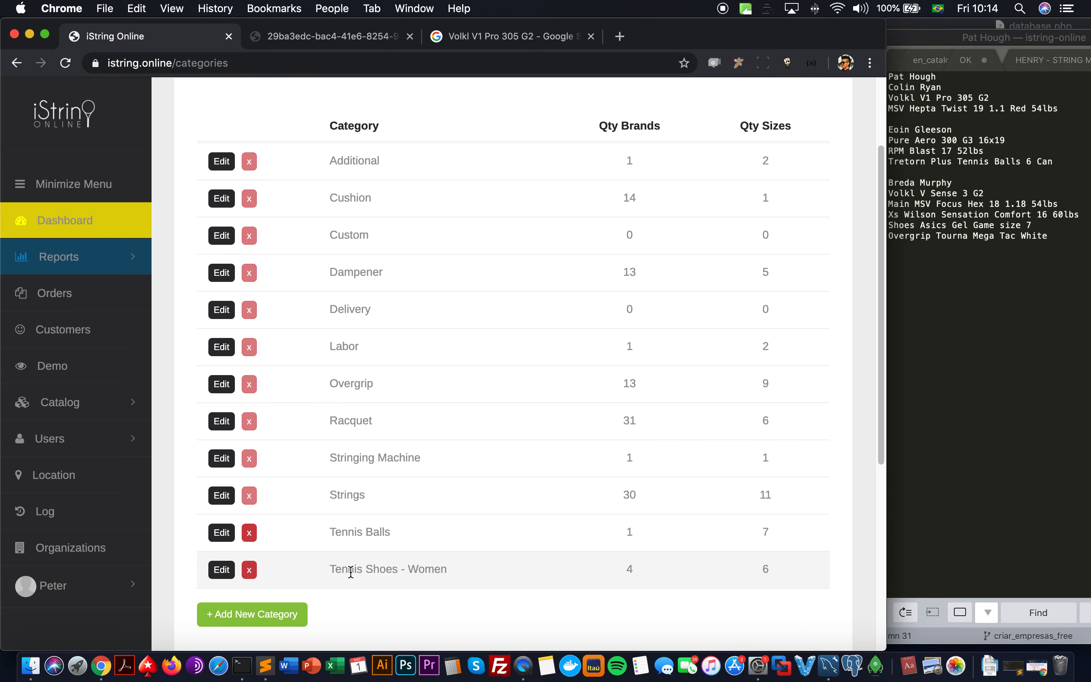
{"action": "left_click", "coordinate": [221, 570]}
{"action": "scroll", "coordinate": [374, 449], "scroll_direction": "down", "scroll_amount": 1}
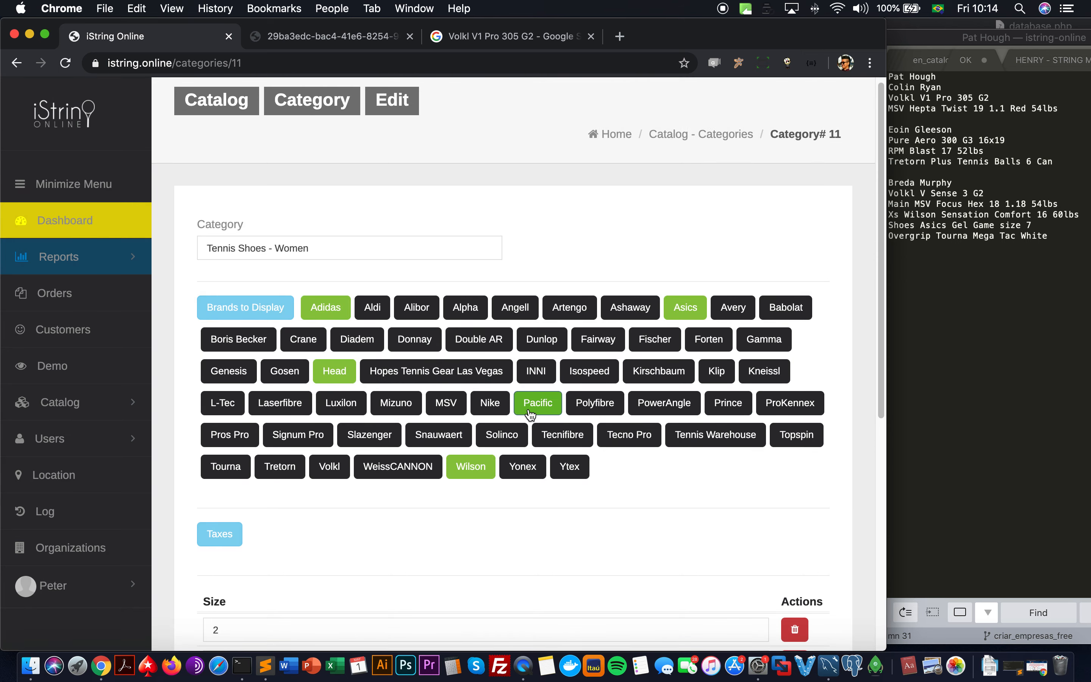
{"action": "left_click", "coordinate": [491, 403]}
{"action": "scroll", "coordinate": [406, 447], "scroll_direction": "down", "scroll_amount": 5}
{"action": "left_click", "coordinate": [216, 581]}
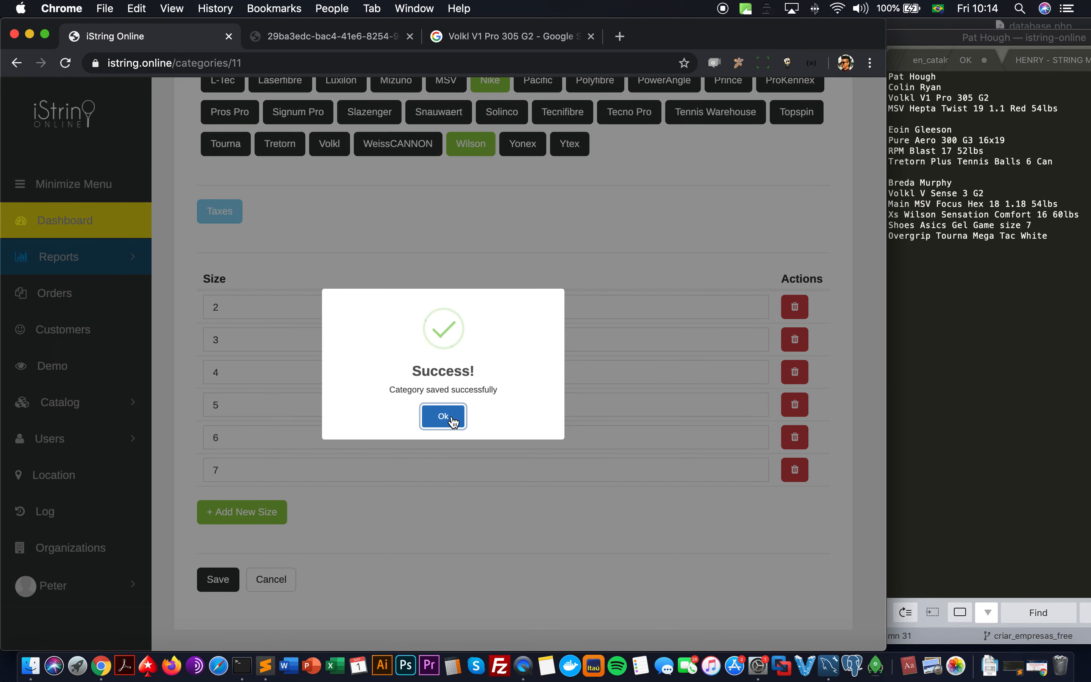
{"action": "left_click", "coordinate": [453, 421]}
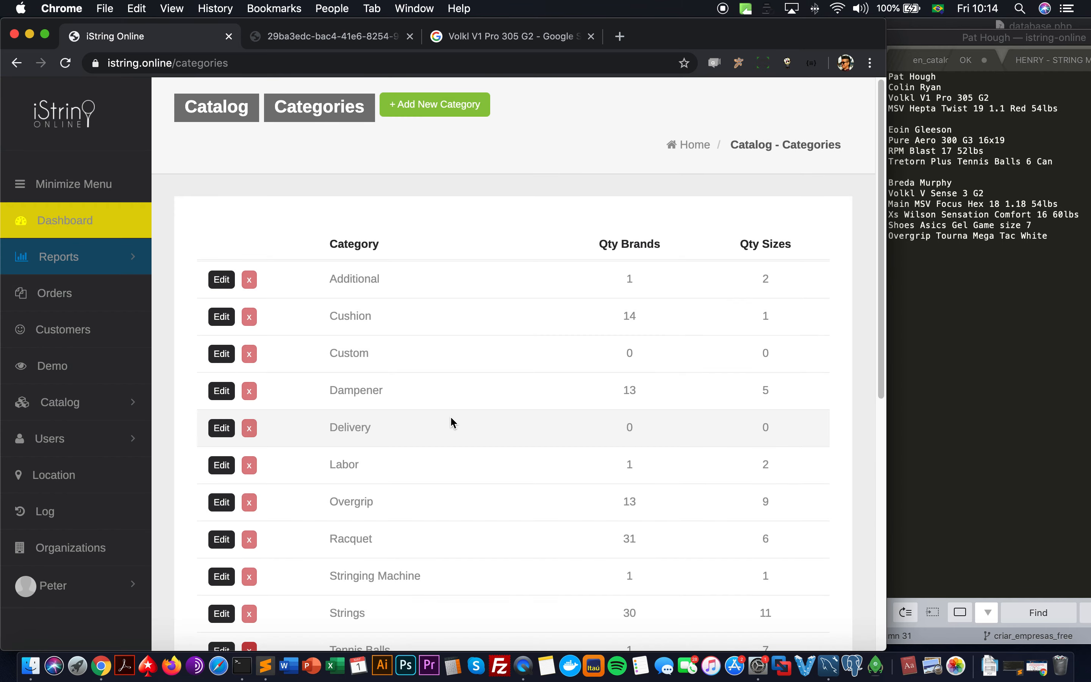
Step: Open the product list for the Tennis Shoes - Women category
{"action": "scroll", "coordinate": [150, 506], "scroll_direction": "down", "scroll_amount": 1}
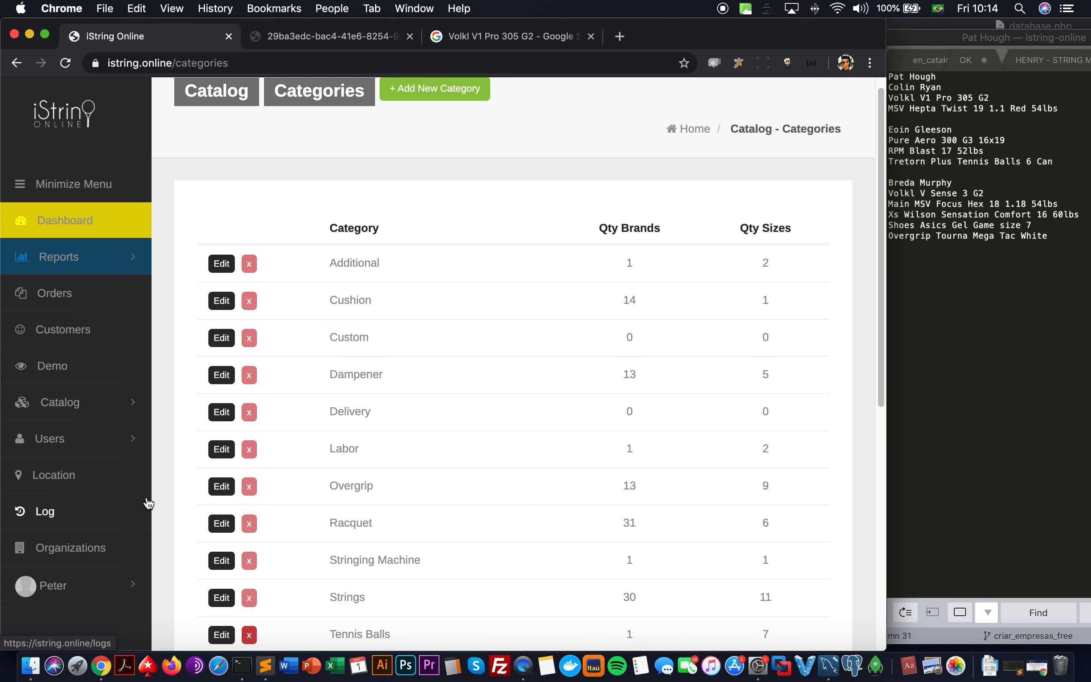
{"action": "left_click", "coordinate": [113, 402]}
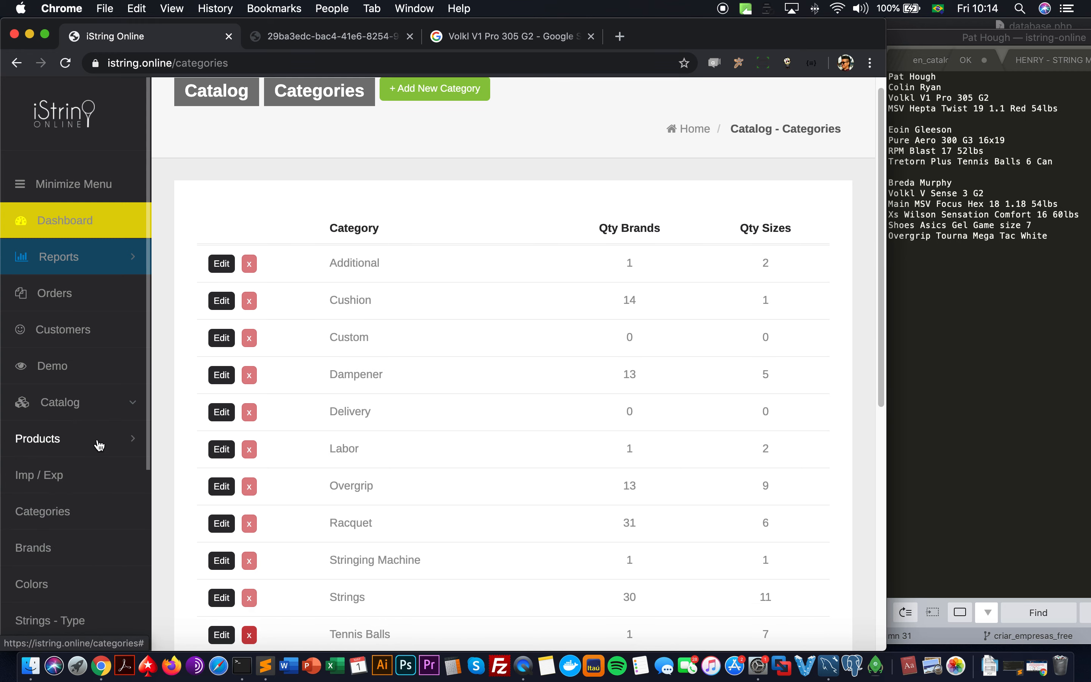
{"action": "left_click", "coordinate": [95, 515]}
{"action": "scroll", "coordinate": [324, 471], "scroll_direction": "down", "scroll_amount": 5}
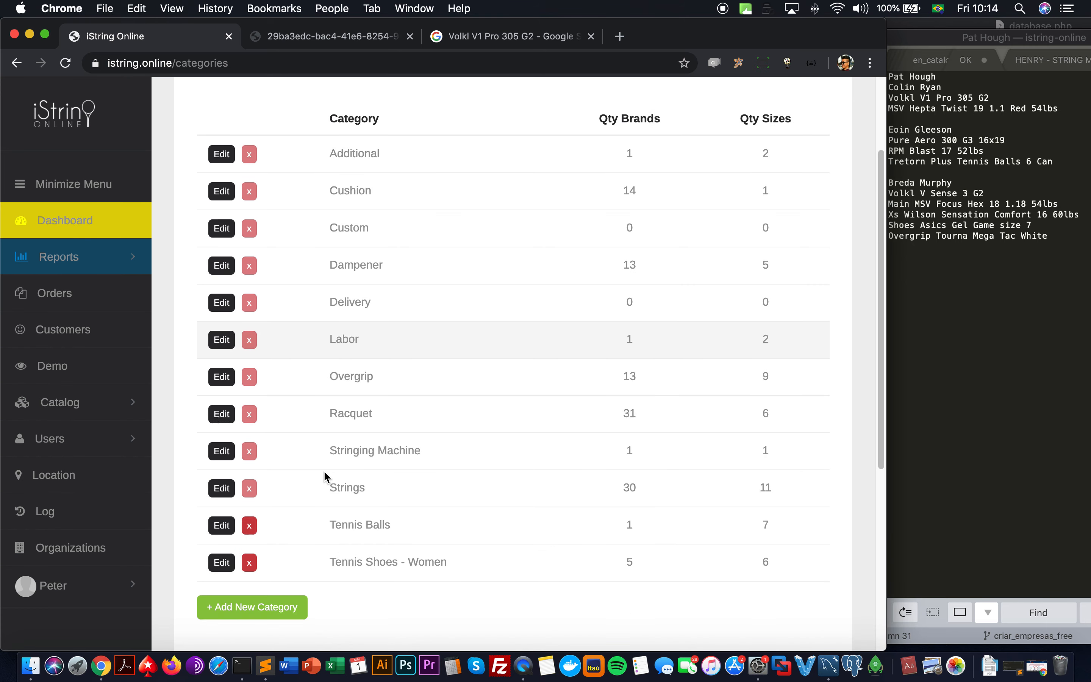
{"action": "left_click", "coordinate": [108, 401]}
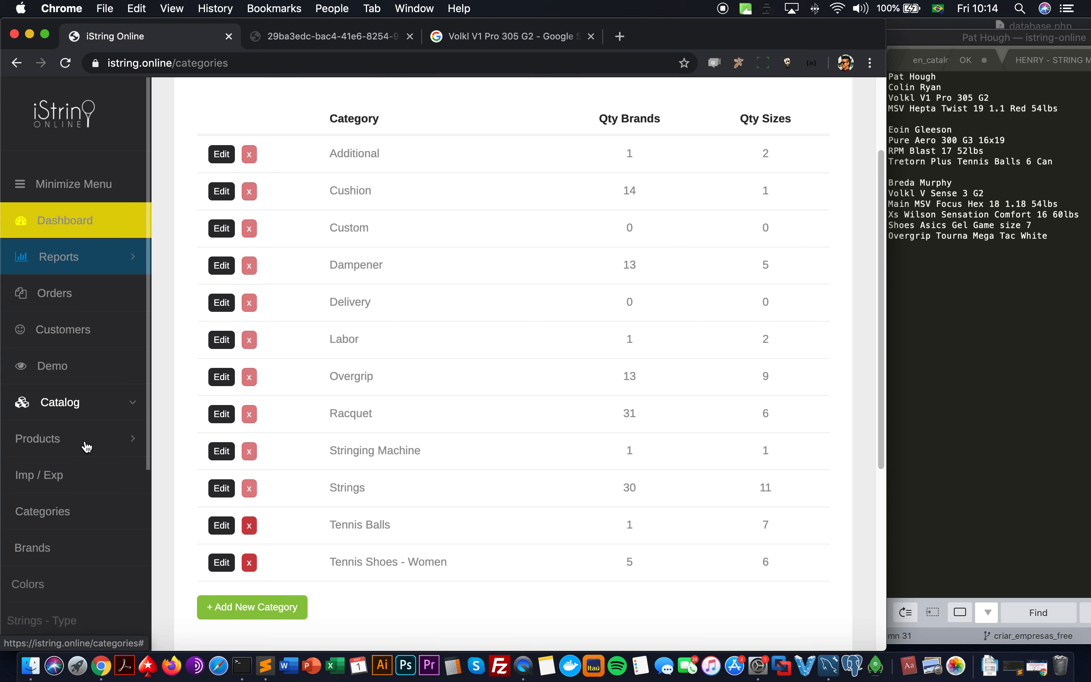
{"action": "left_click", "coordinate": [90, 440]}
{"action": "scroll", "coordinate": [86, 457], "scroll_direction": "down", "scroll_amount": 2}
{"action": "scroll", "coordinate": [86, 458], "scroll_direction": "down", "scroll_amount": 10}
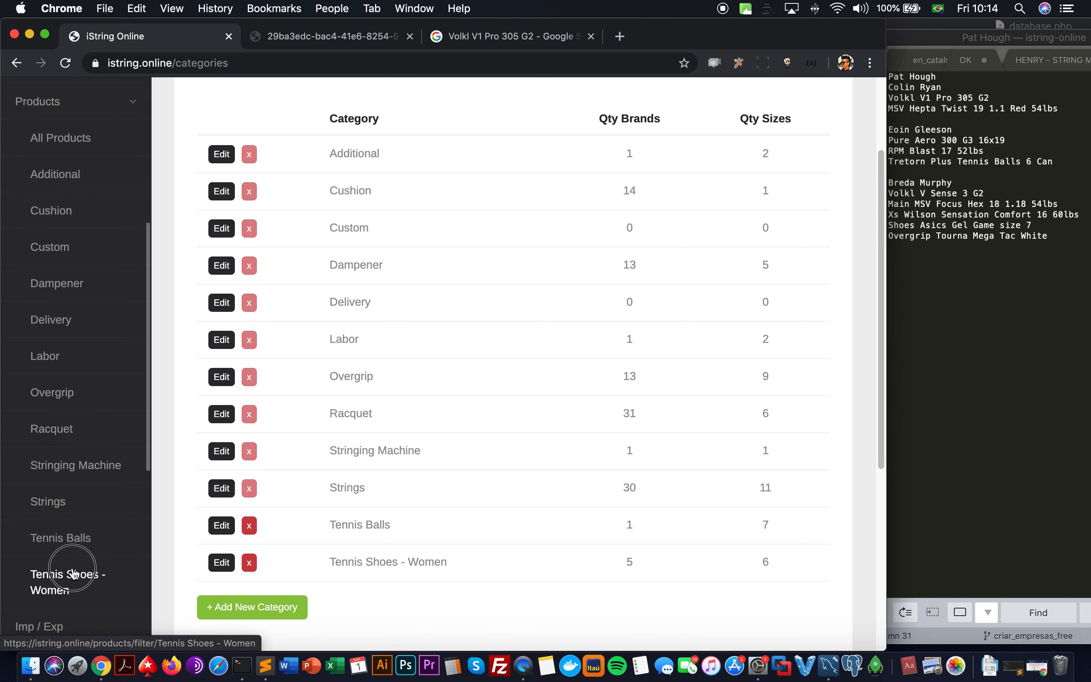
{"action": "left_click", "coordinate": [76, 575]}
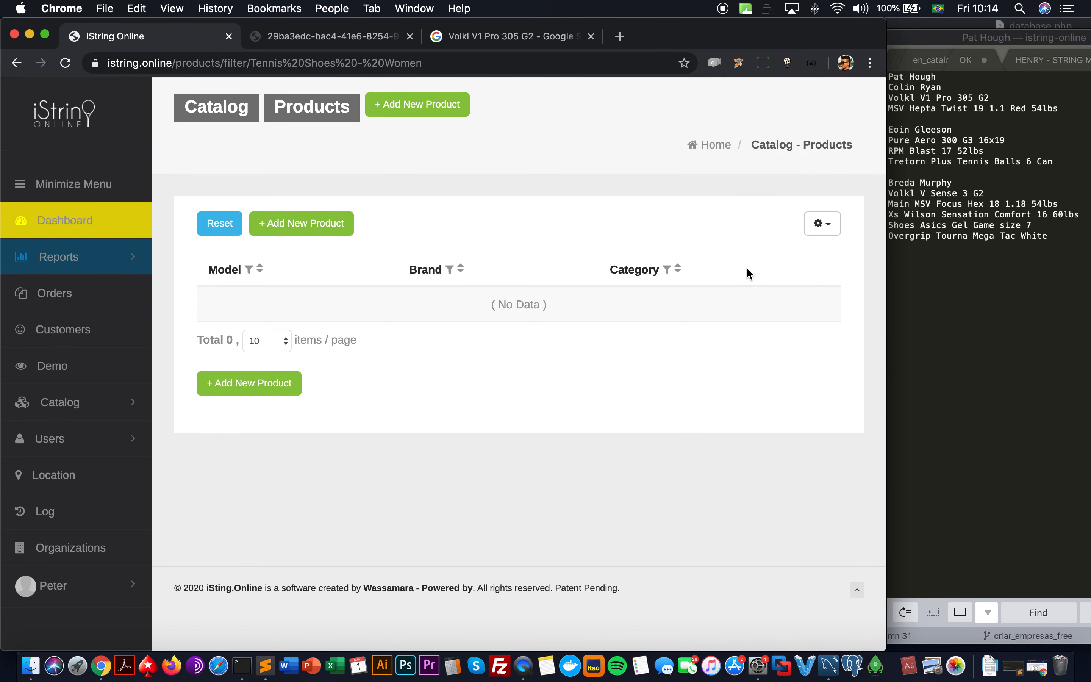
Step: Start a new Tennis Shoes - Women product with brand Asics and model Gel Game
{"action": "left_click", "coordinate": [302, 226]}
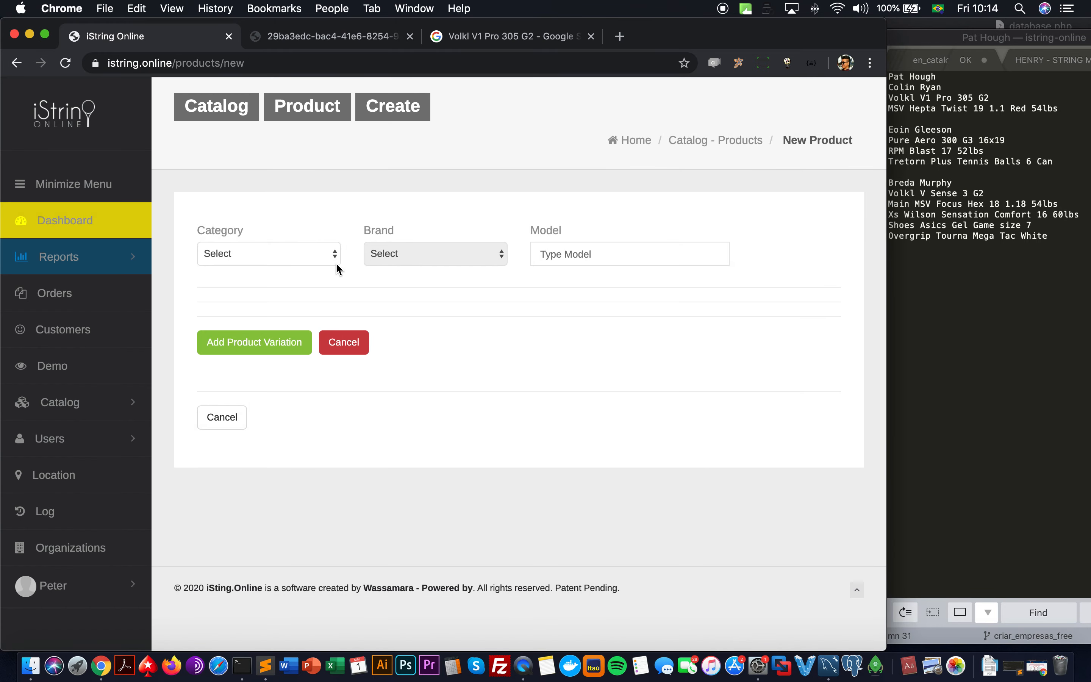
{"action": "left_click", "coordinate": [337, 265]}
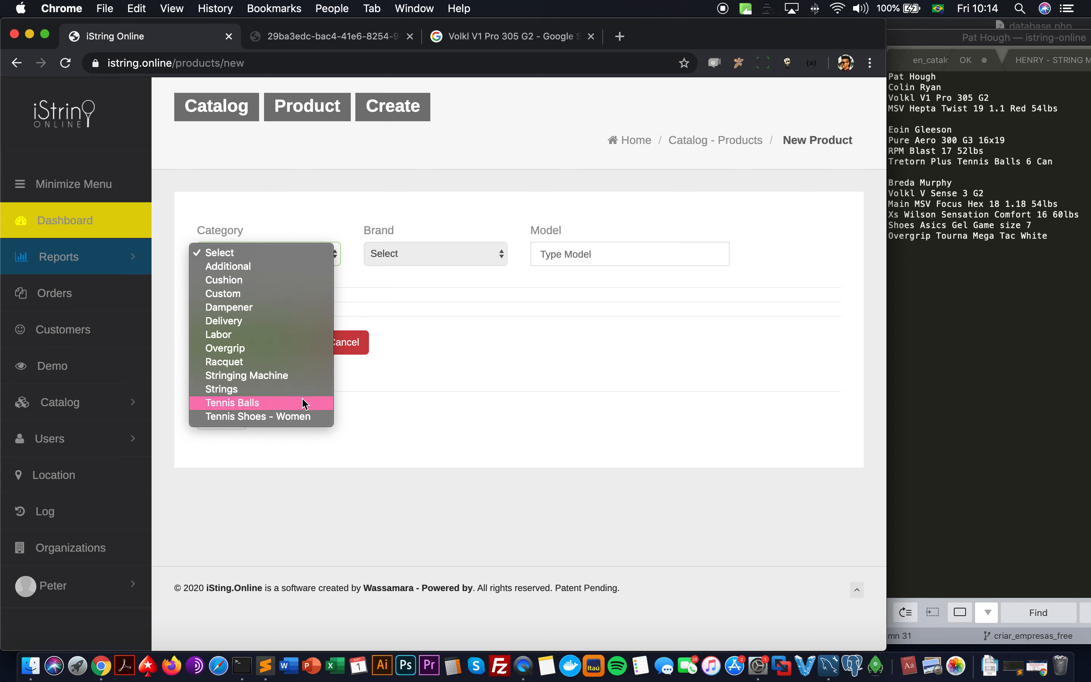
{"action": "left_click", "coordinate": [299, 417]}
{"action": "left_click", "coordinate": [448, 245]}
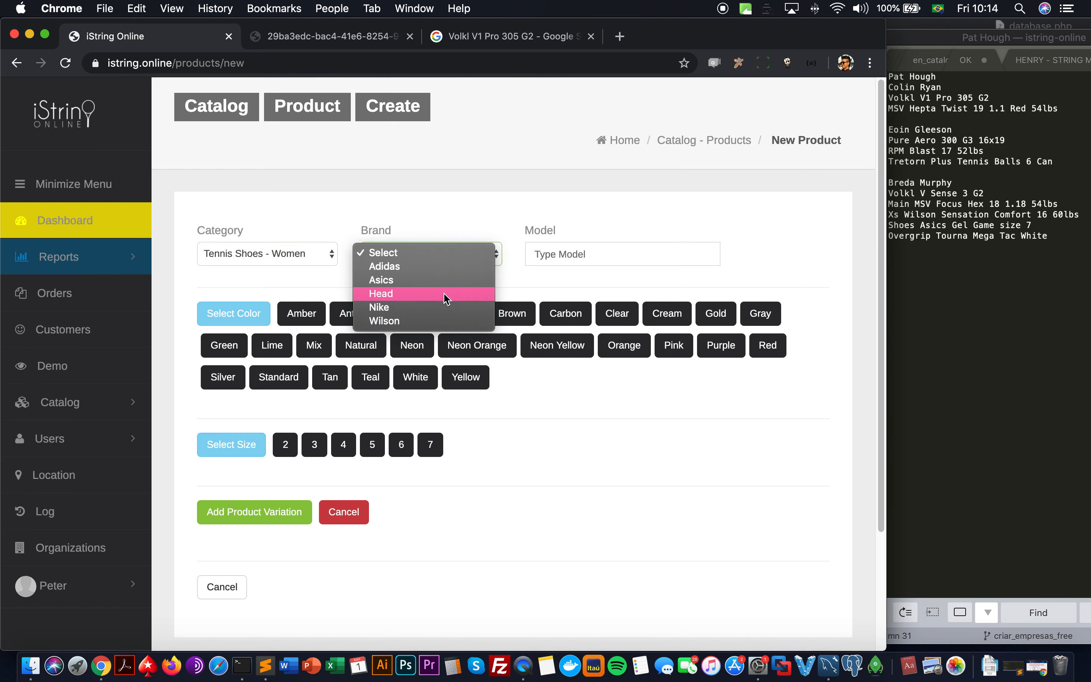
{"action": "left_click", "coordinate": [444, 280]}
{"action": "left_click", "coordinate": [582, 253]}
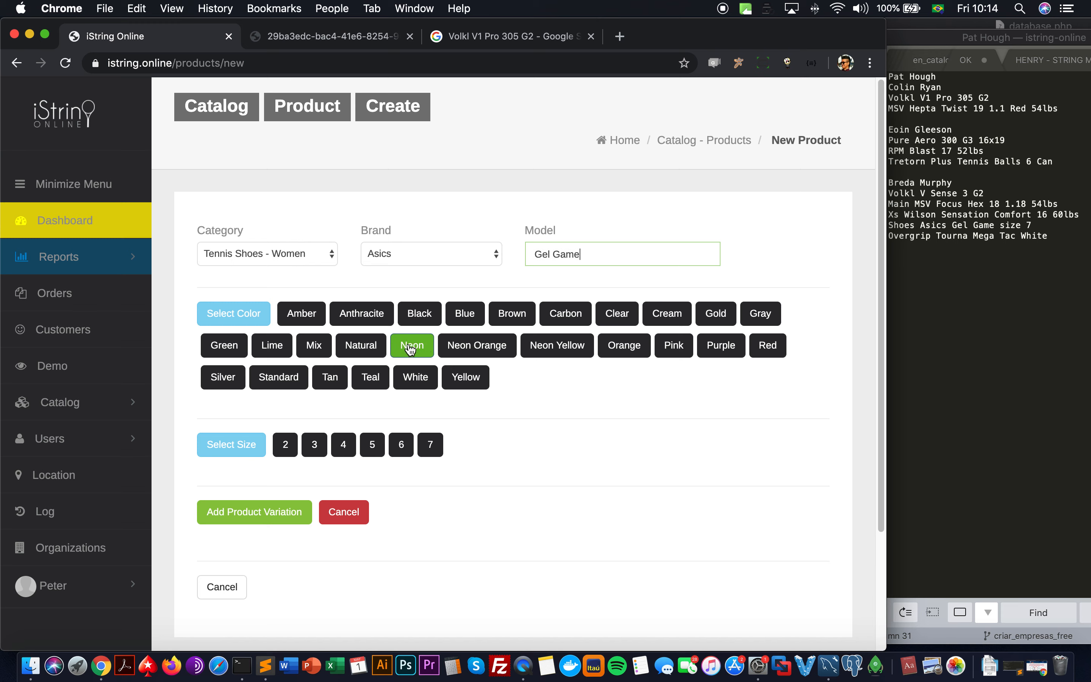
Step: Add a Standard size 7 variation with 4 in stock at $80.00 and save the product
{"action": "left_click", "coordinate": [282, 377]}
{"action": "left_click", "coordinate": [433, 447]}
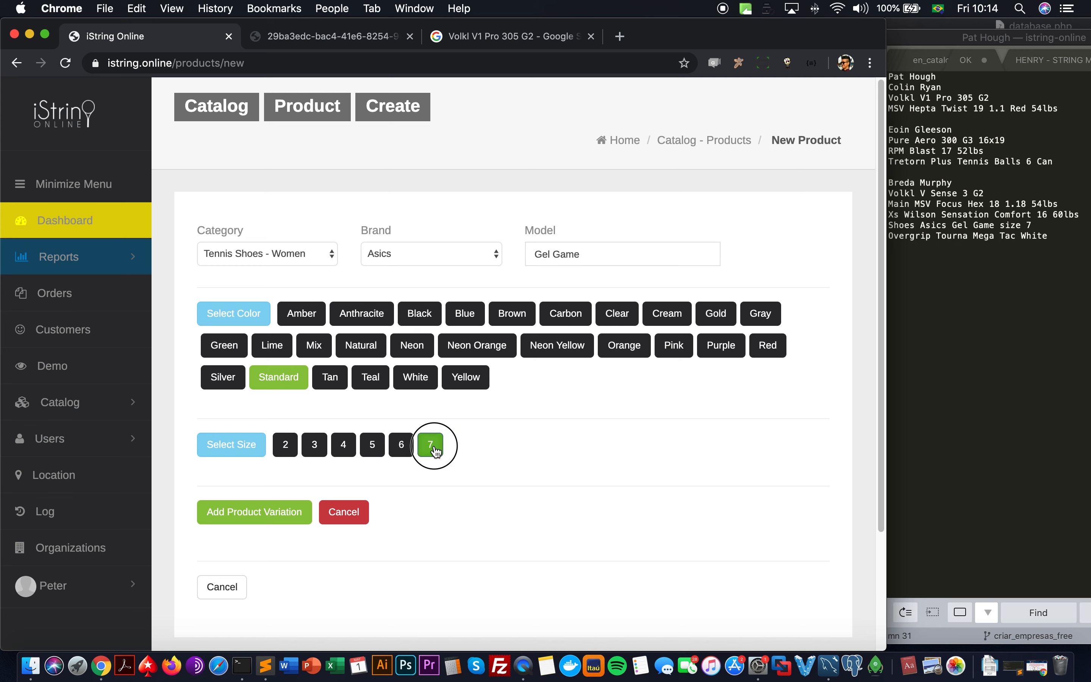
{"action": "left_click", "coordinate": [292, 513]}
{"action": "left_click", "coordinate": [223, 388]}
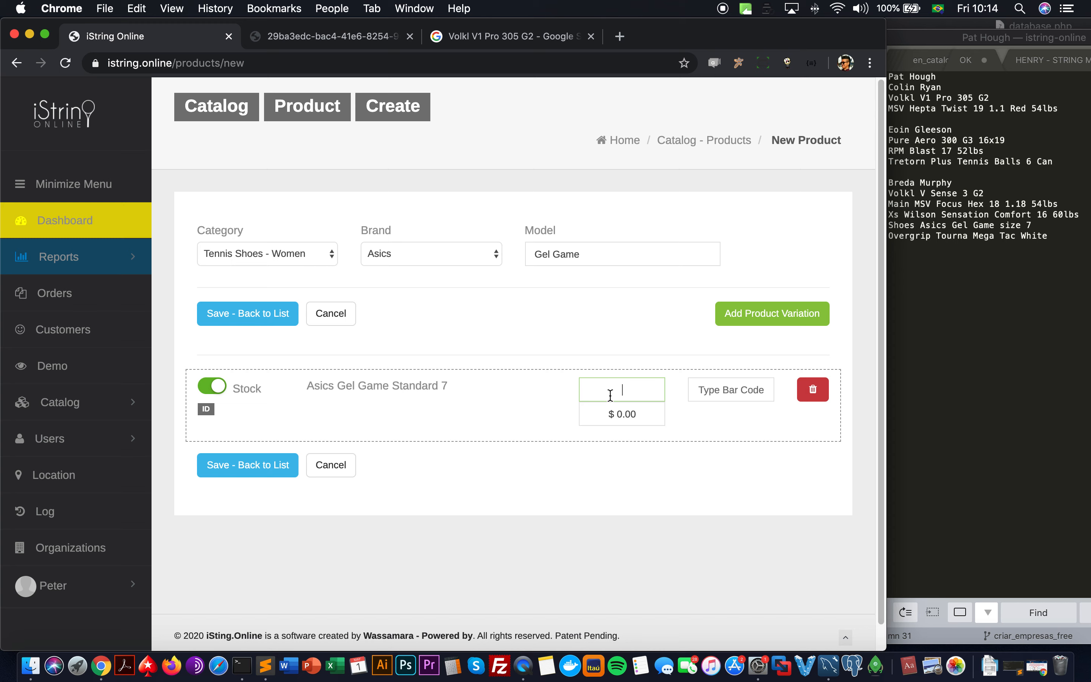
{"action": "left_click", "coordinate": [623, 413]}
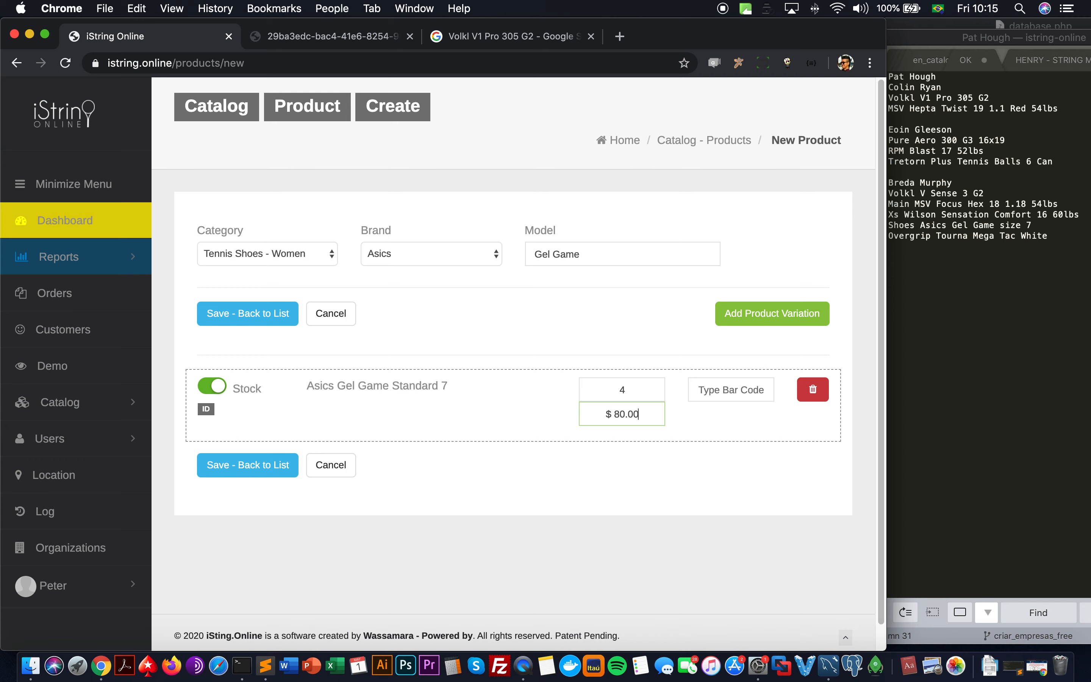
{"action": "left_click", "coordinate": [229, 471]}
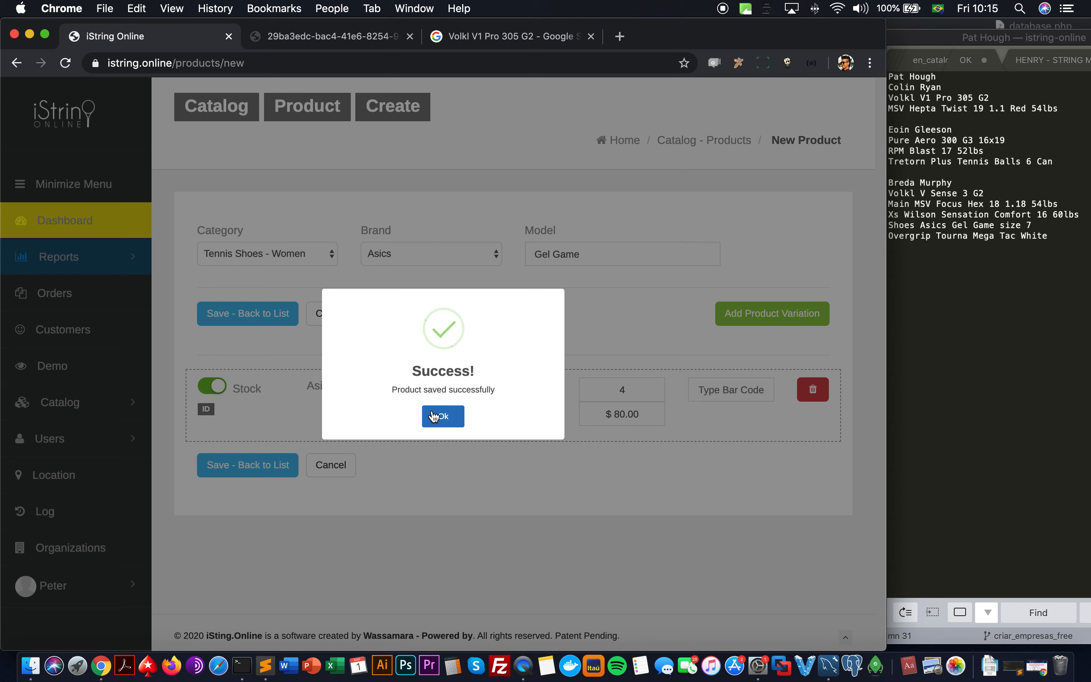
{"action": "left_click", "coordinate": [435, 413]}
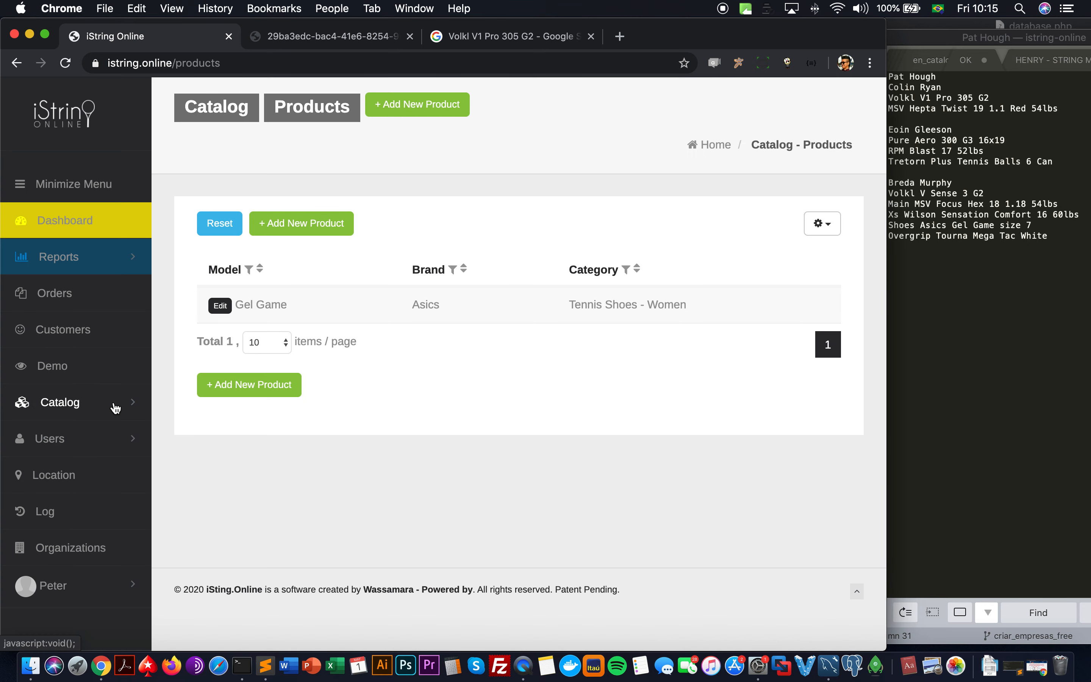
{"action": "left_click", "coordinate": [116, 408]}
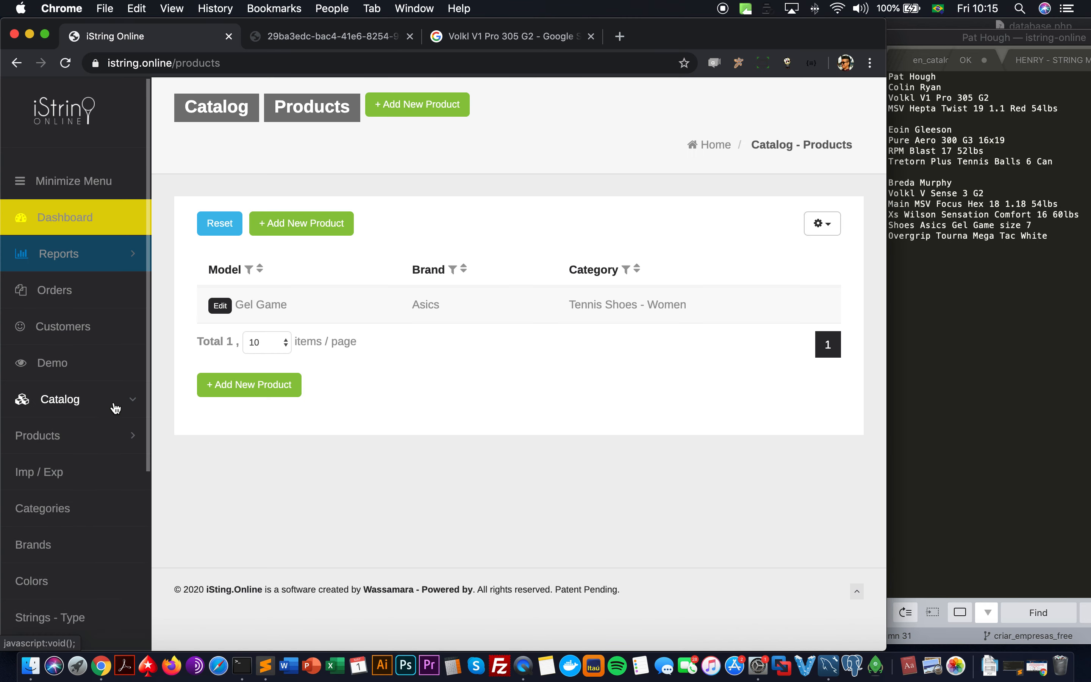
Step: List the Overgrip products filtered by the brand 'tourna'
{"action": "scroll", "coordinate": [115, 408], "scroll_direction": "down", "scroll_amount": 2}
{"action": "left_click", "coordinate": [107, 425]}
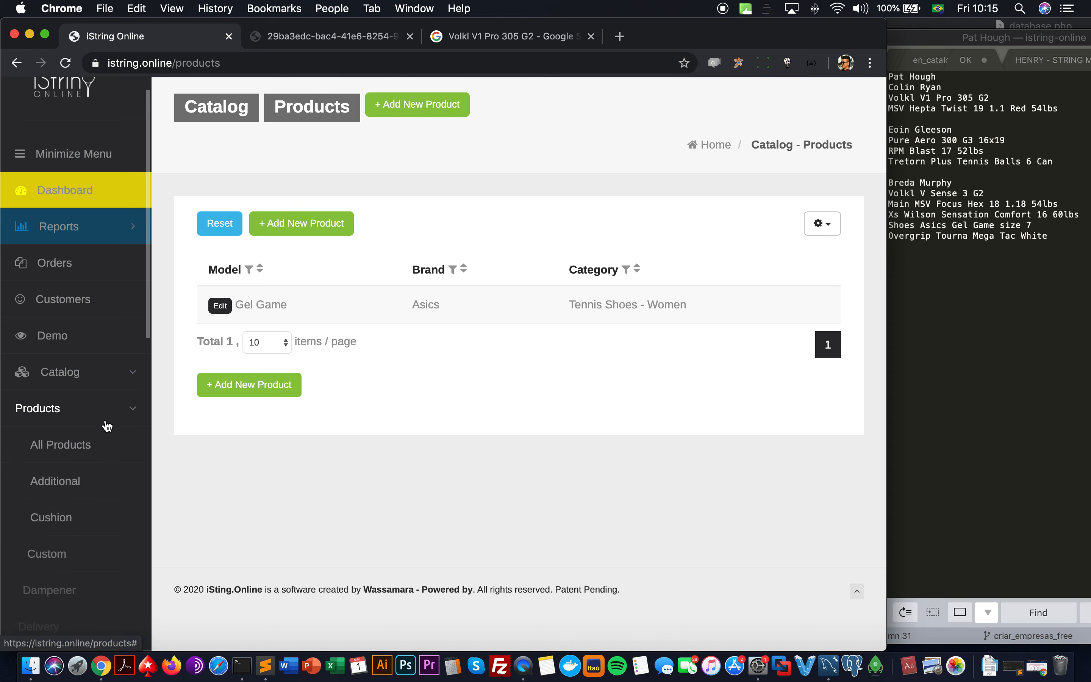
{"action": "scroll", "coordinate": [107, 426], "scroll_direction": "down", "scroll_amount": 5}
{"action": "scroll", "coordinate": [108, 407], "scroll_direction": "down", "scroll_amount": 3}
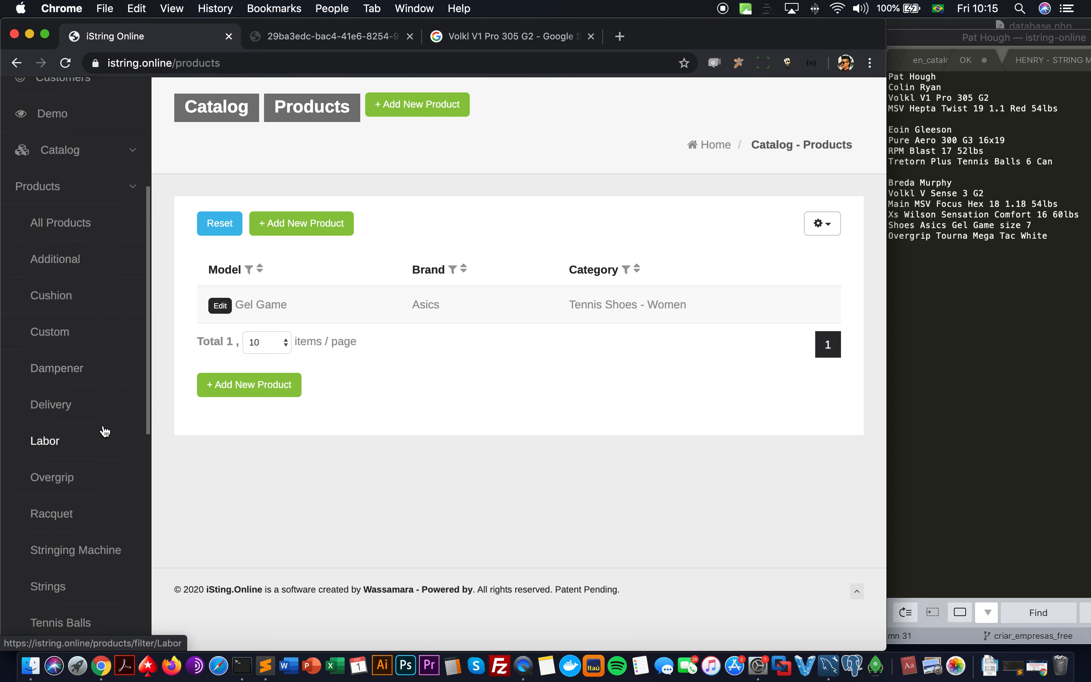
{"action": "left_click", "coordinate": [98, 474]}
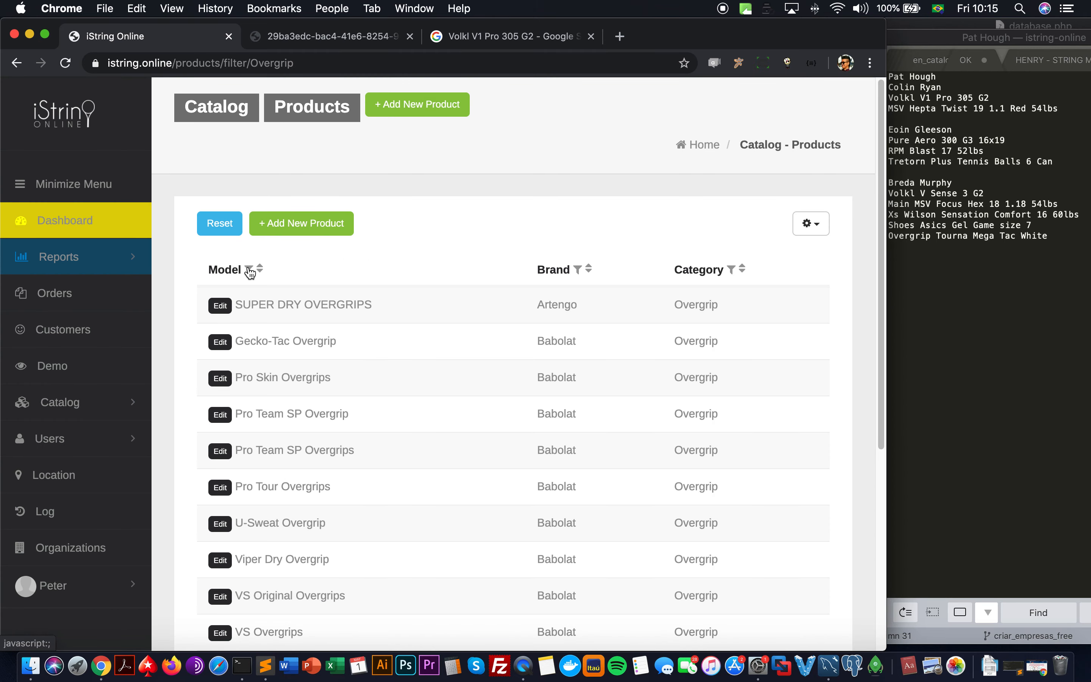
{"action": "left_click", "coordinate": [577, 272]}
{"action": "type", "text": "tourna"}
{"action": "key", "text": "Return"}
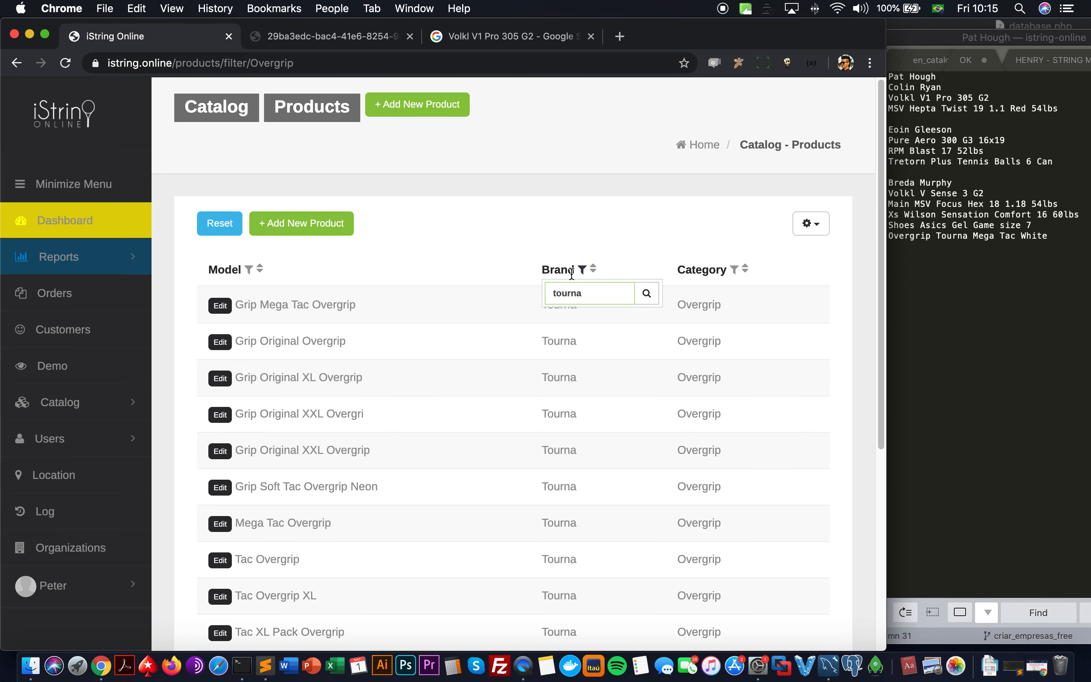
Step: Review the Mega Tac Overgrip variations, then go to the Orders list
{"action": "left_click", "coordinate": [219, 526]}
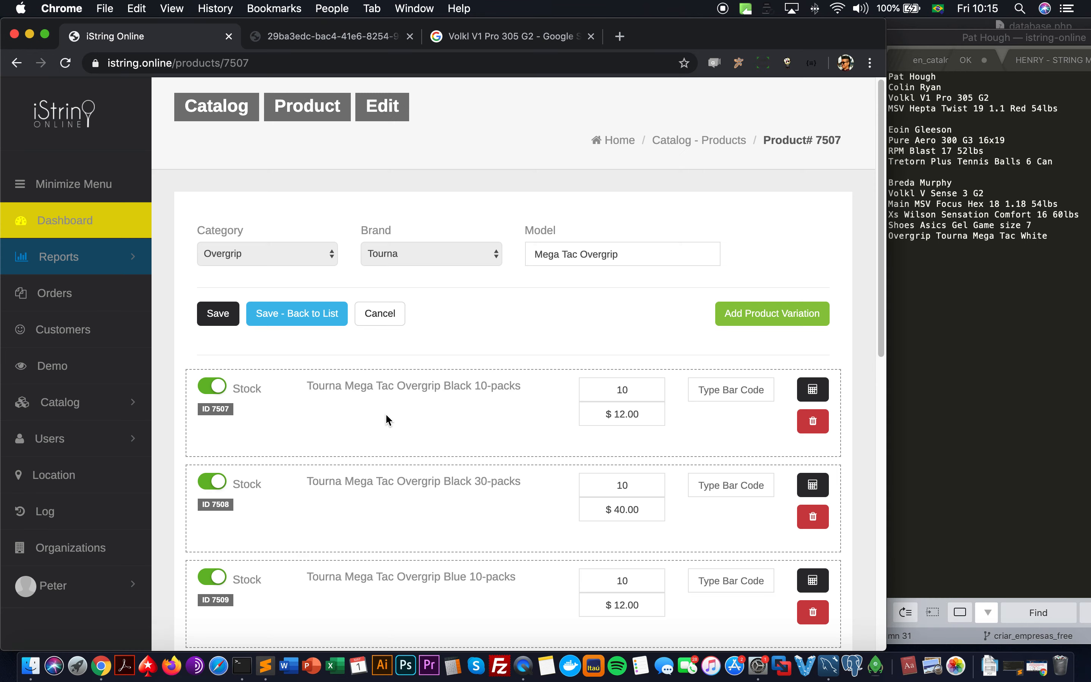
{"action": "scroll", "coordinate": [386, 415], "scroll_direction": "down", "scroll_amount": 4}
{"action": "scroll", "coordinate": [519, 343], "scroll_direction": "down", "scroll_amount": 5}
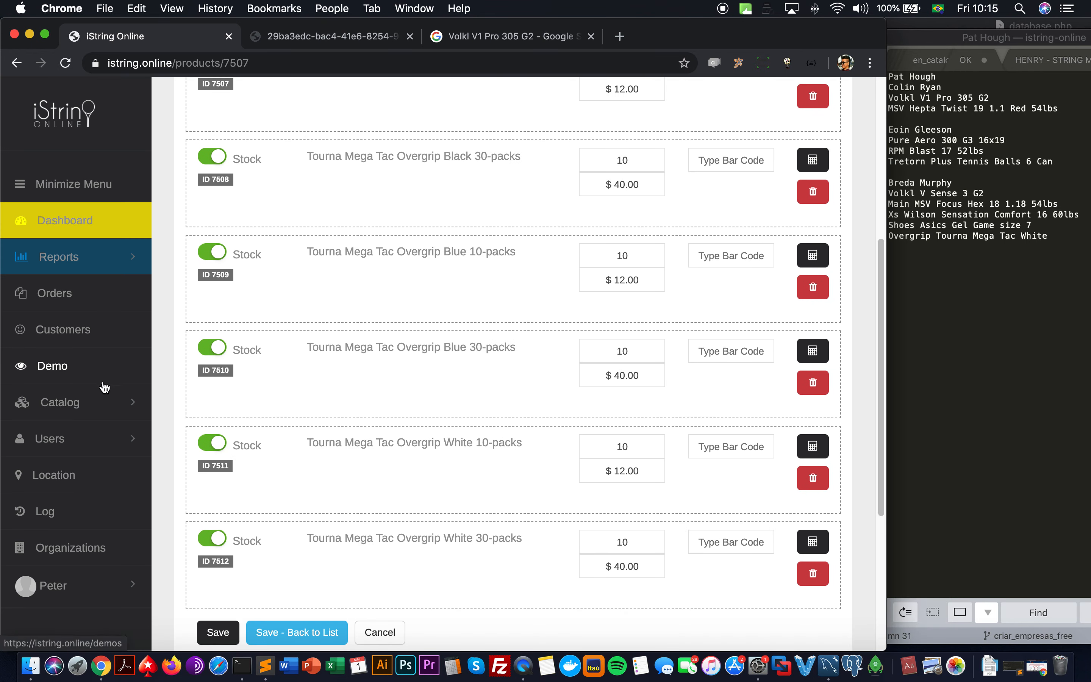
{"action": "left_click", "coordinate": [104, 296]}
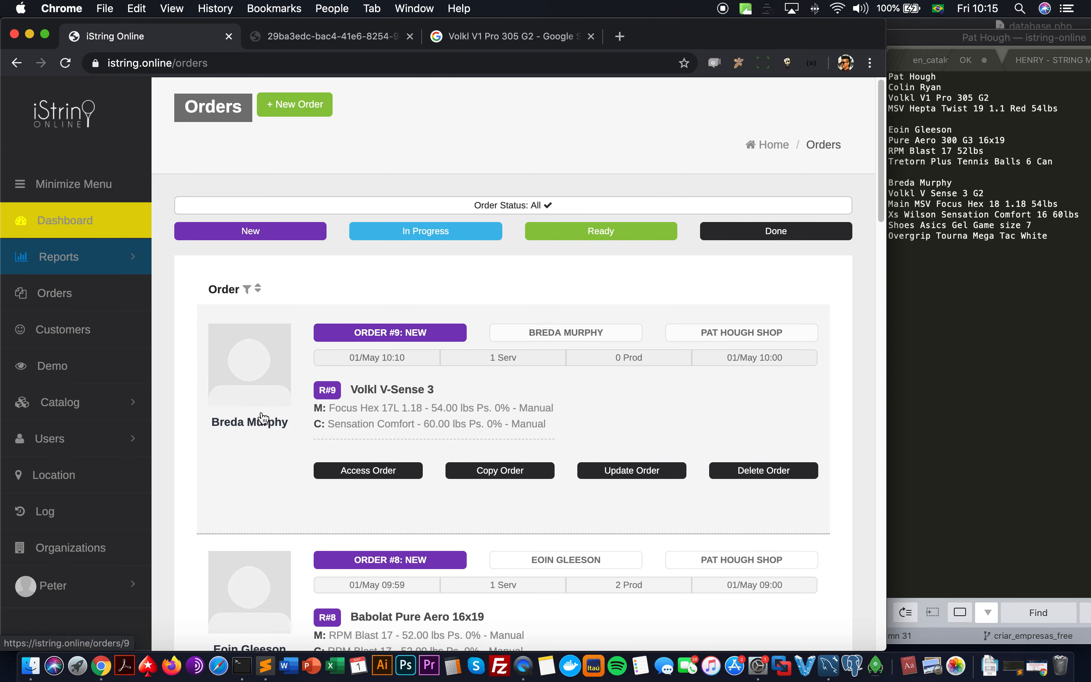
Step: Open Order #9's invoice and choose the Tennis Shoes - Women category
{"action": "left_click", "coordinate": [233, 424]}
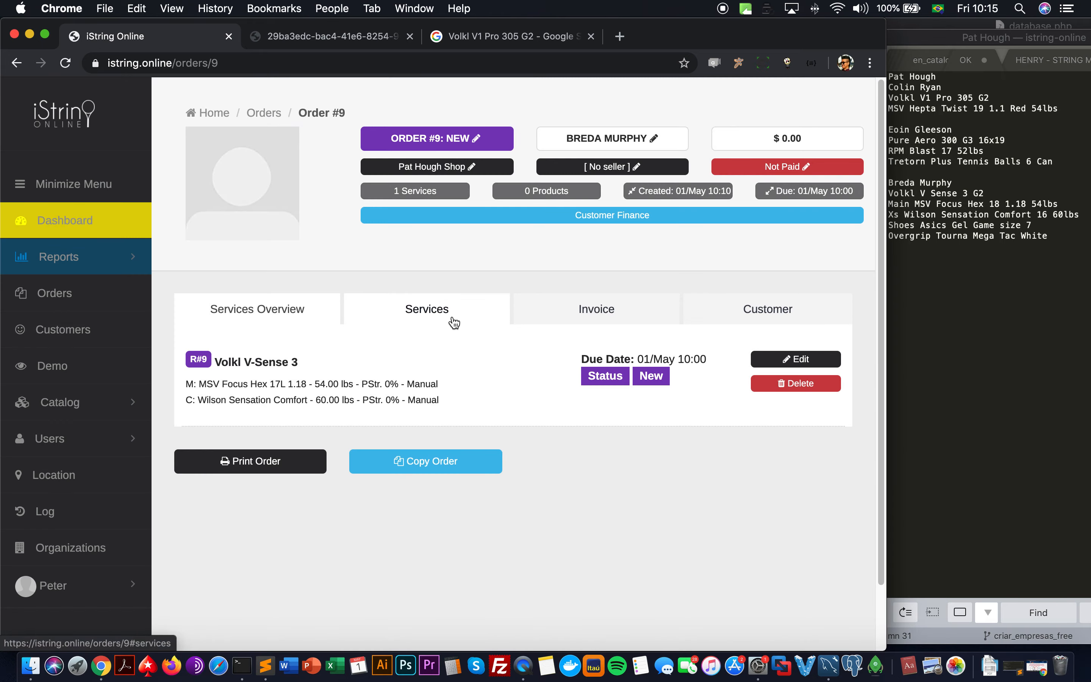
{"action": "left_click", "coordinate": [626, 310]}
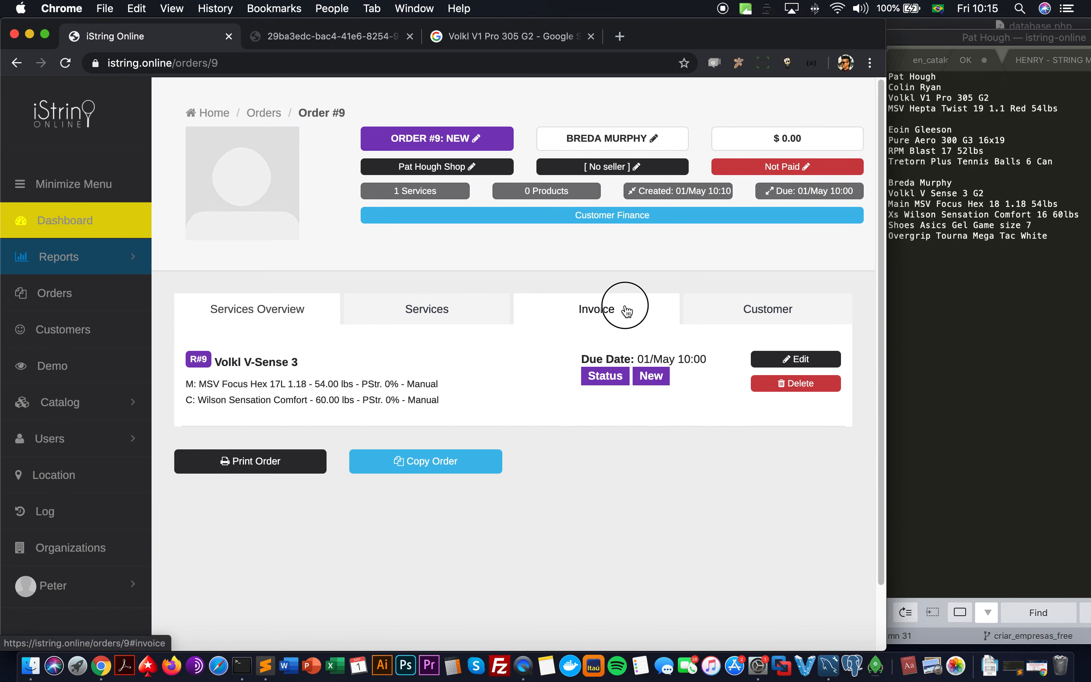
{"action": "left_click", "coordinate": [264, 379]}
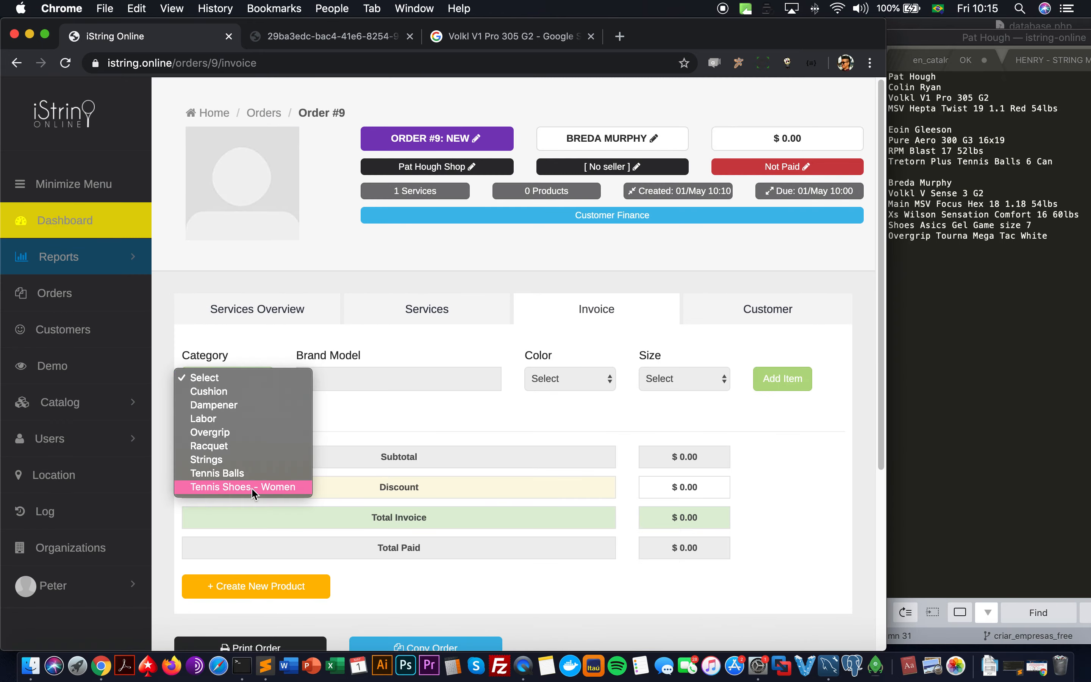
{"action": "key", "text": "Return"}
Step: Add the Asics Gel Game shoe in Standard, size 7, bringing the total to $80.00
{"action": "left_click", "coordinate": [353, 377]}
{"action": "type", "text": "asic"}
{"action": "left_click", "coordinate": [336, 401]}
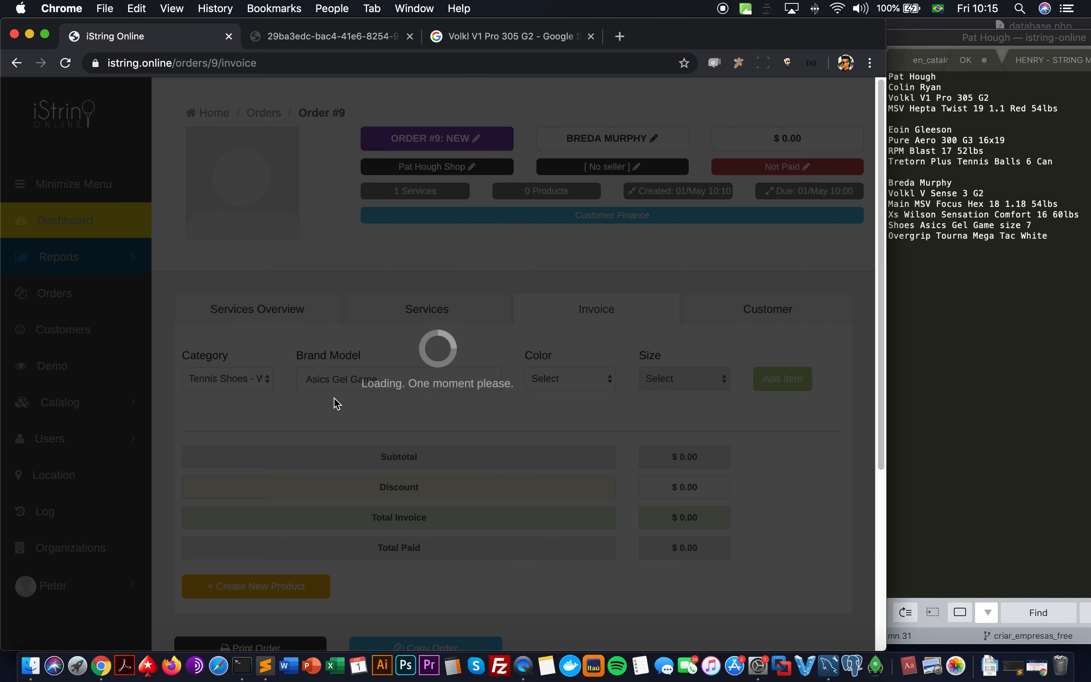
{"action": "left_click", "coordinate": [548, 381]}
{"action": "left_click", "coordinate": [553, 391]}
{"action": "left_click", "coordinate": [666, 384]}
{"action": "left_click", "coordinate": [668, 392]}
{"action": "left_click", "coordinate": [778, 385]}
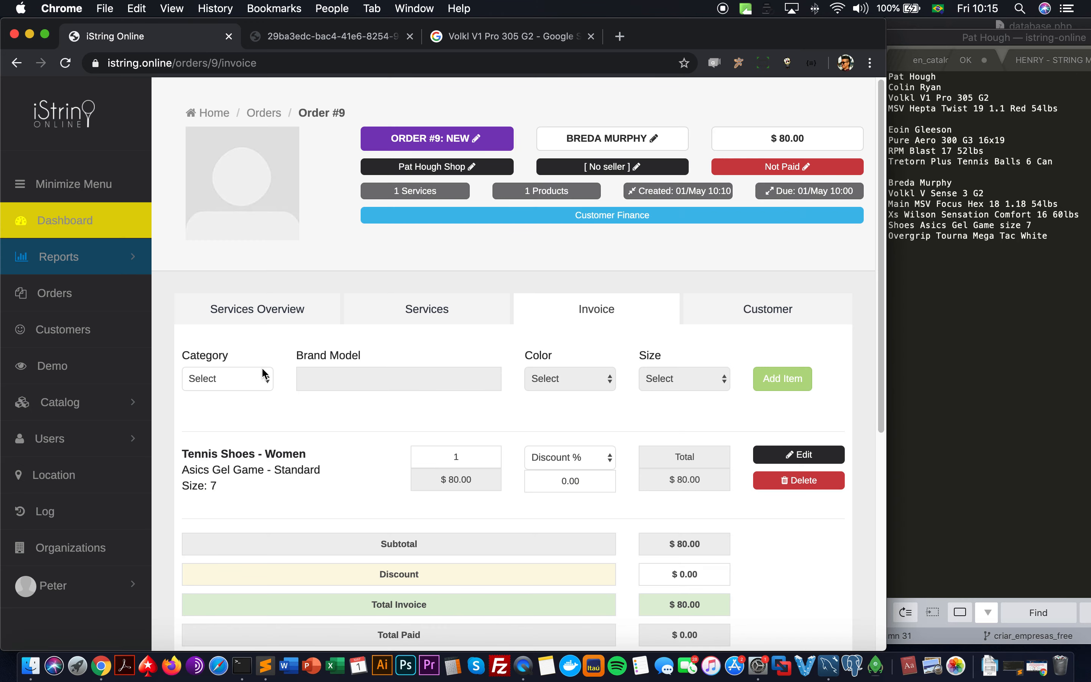
{"action": "left_click", "coordinate": [263, 377]}
{"action": "left_click", "coordinate": [243, 433]}
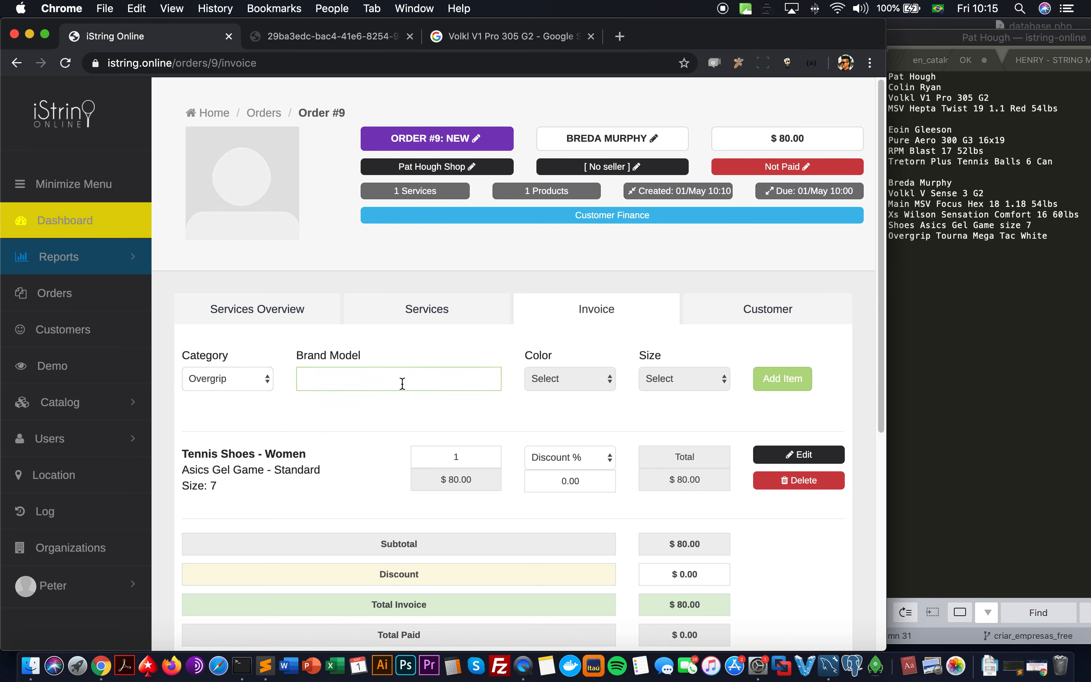
Step: Select the overgrip line in the order notes and open the service's Overgrip settings
{"action": "left_click", "coordinate": [1051, 274]}
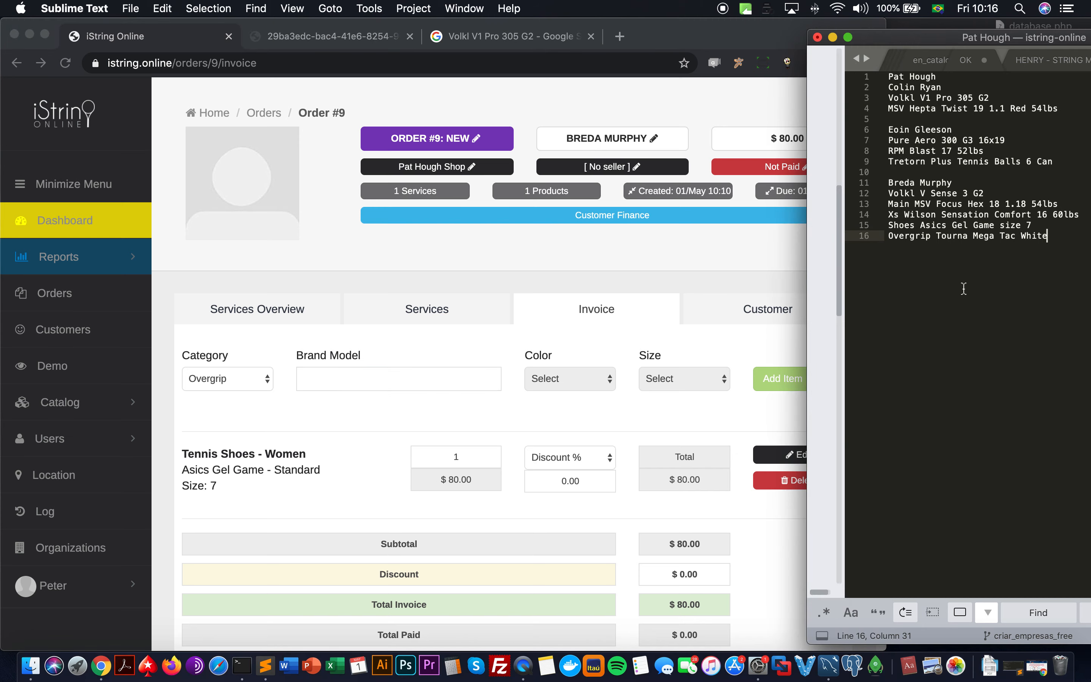
{"action": "left_click_drag", "start_coordinate": [1055, 234], "coordinate": [842, 235]}
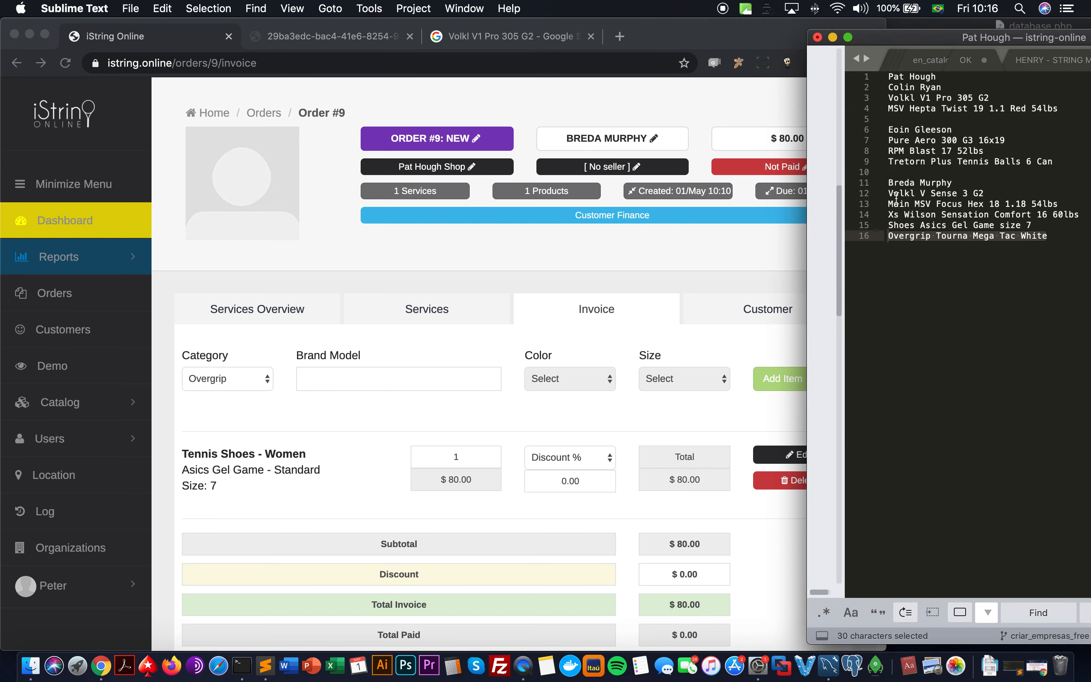
{"action": "left_click", "coordinate": [636, 294]}
{"action": "left_click", "coordinate": [446, 308]}
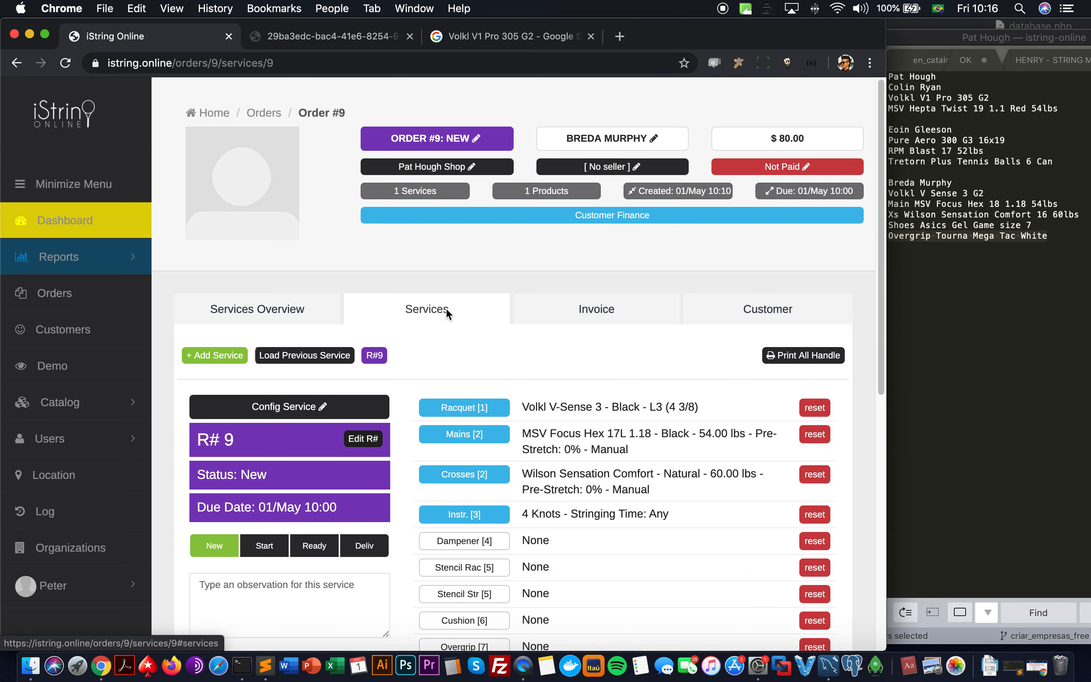
{"action": "scroll", "coordinate": [442, 406], "scroll_direction": "down", "scroll_amount": 3}
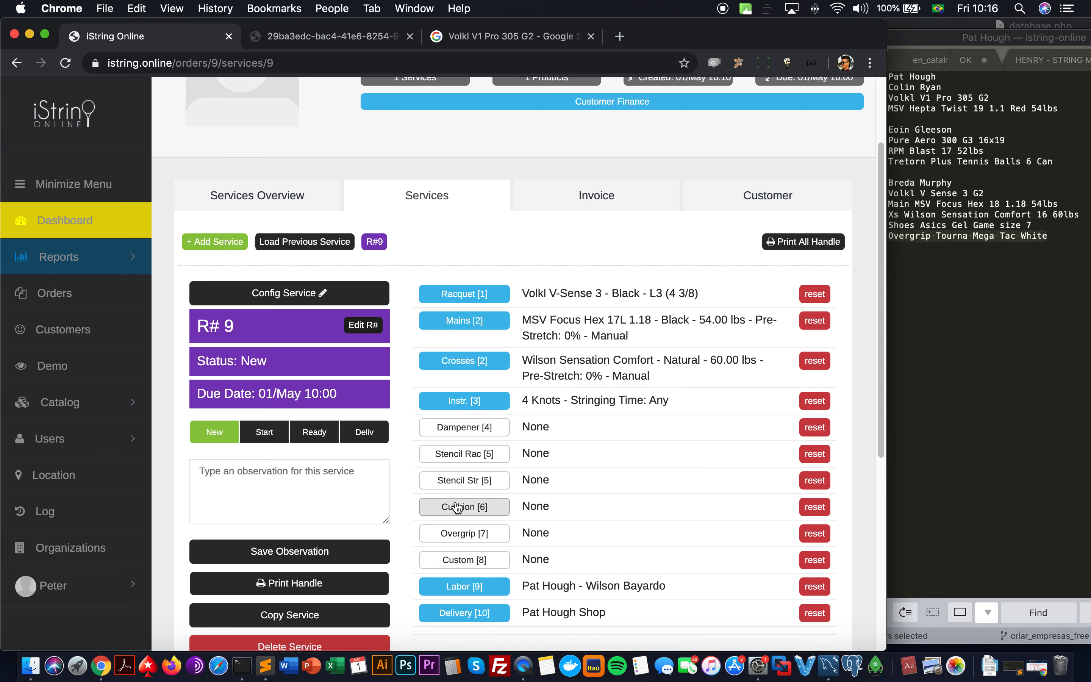
{"action": "left_click", "coordinate": [453, 534]}
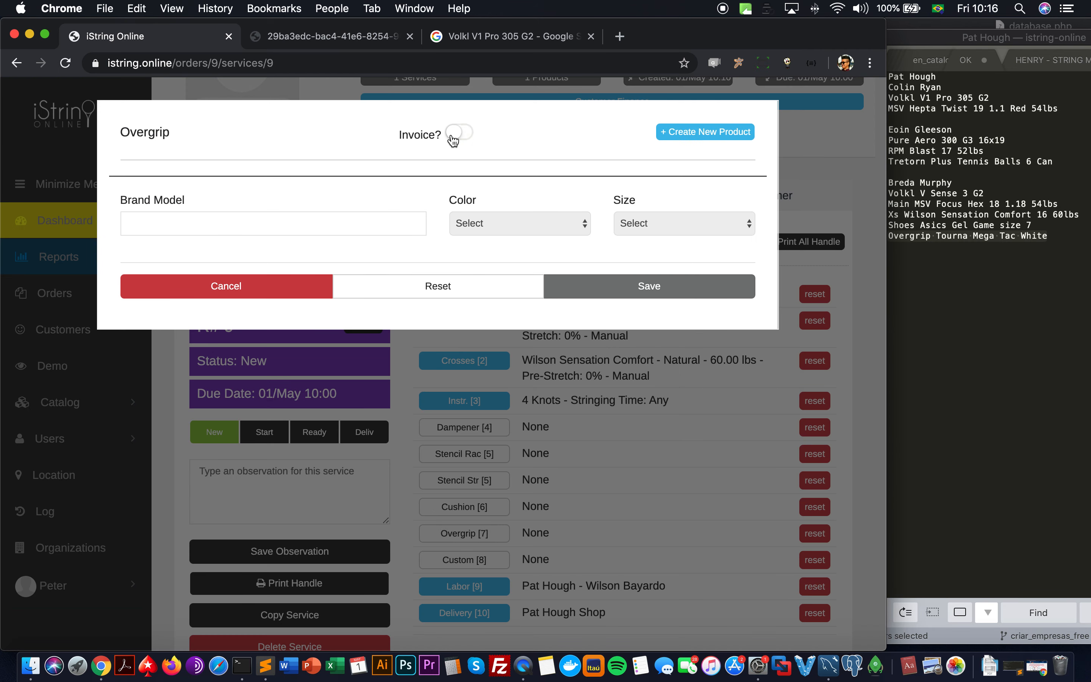
Step: Mark the overgrip for invoicing and pick Tourna Mega Tac Overgrip in White
{"action": "left_click", "coordinate": [452, 137]}
{"action": "left_click", "coordinate": [356, 229]}
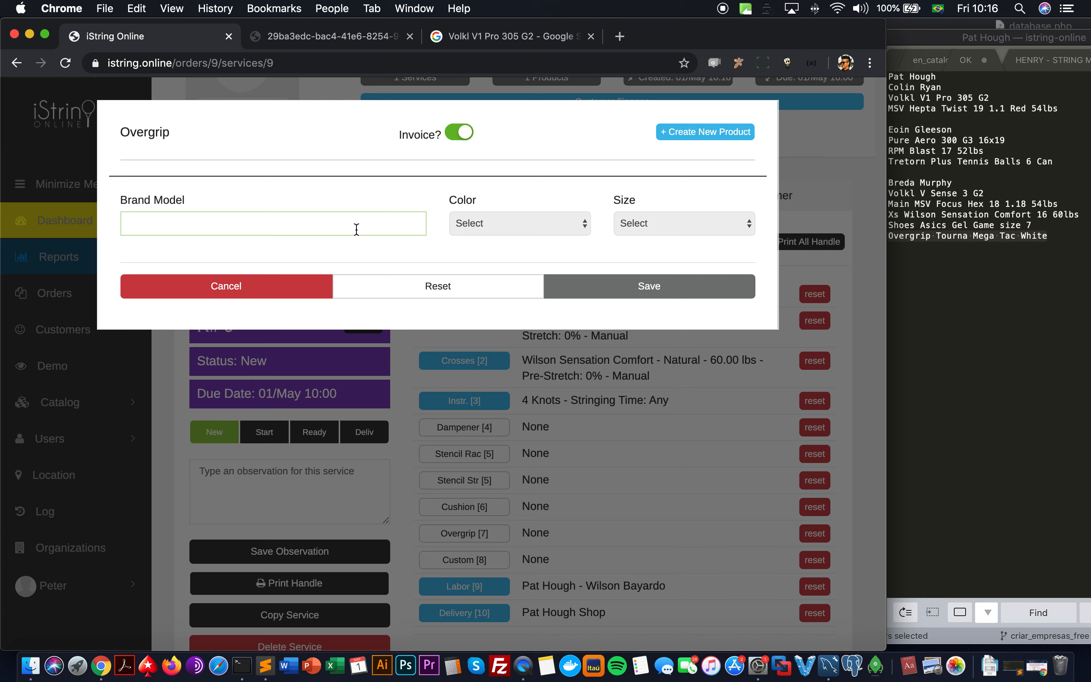
{"action": "type", "text": "mega"}
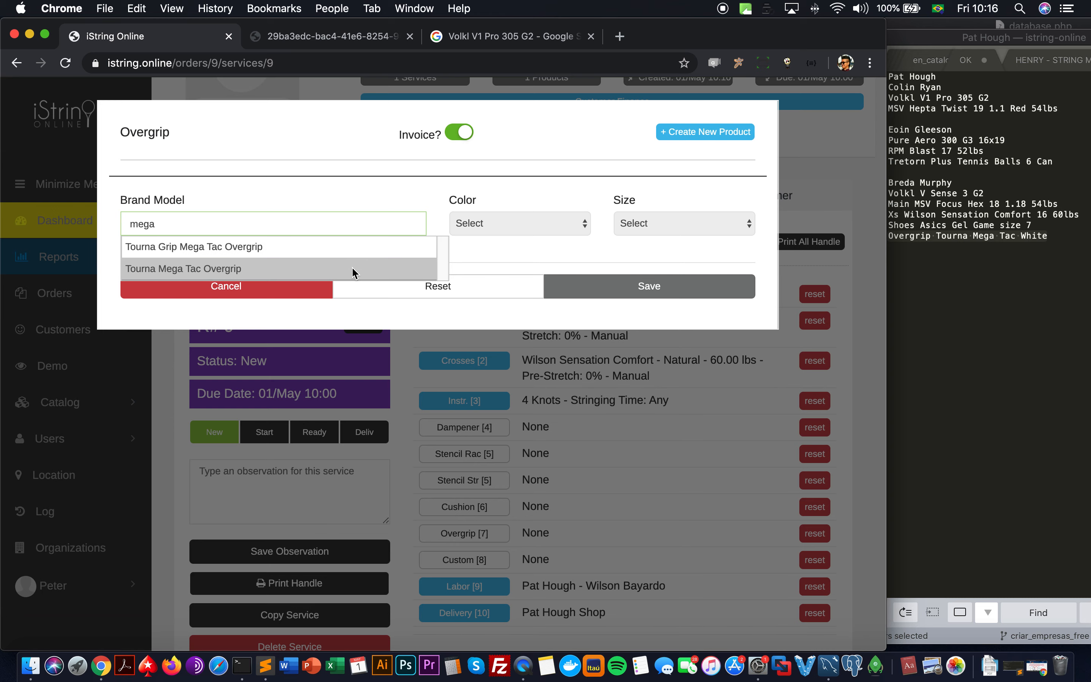
{"action": "left_click", "coordinate": [346, 261]}
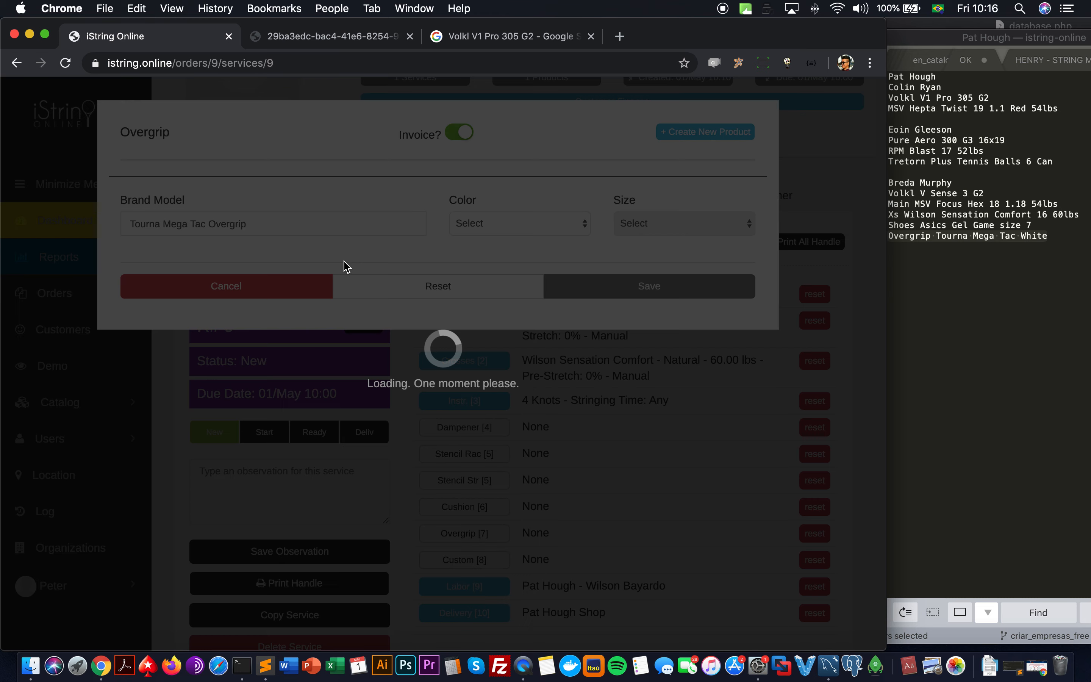
{"action": "left_click", "coordinate": [519, 224]}
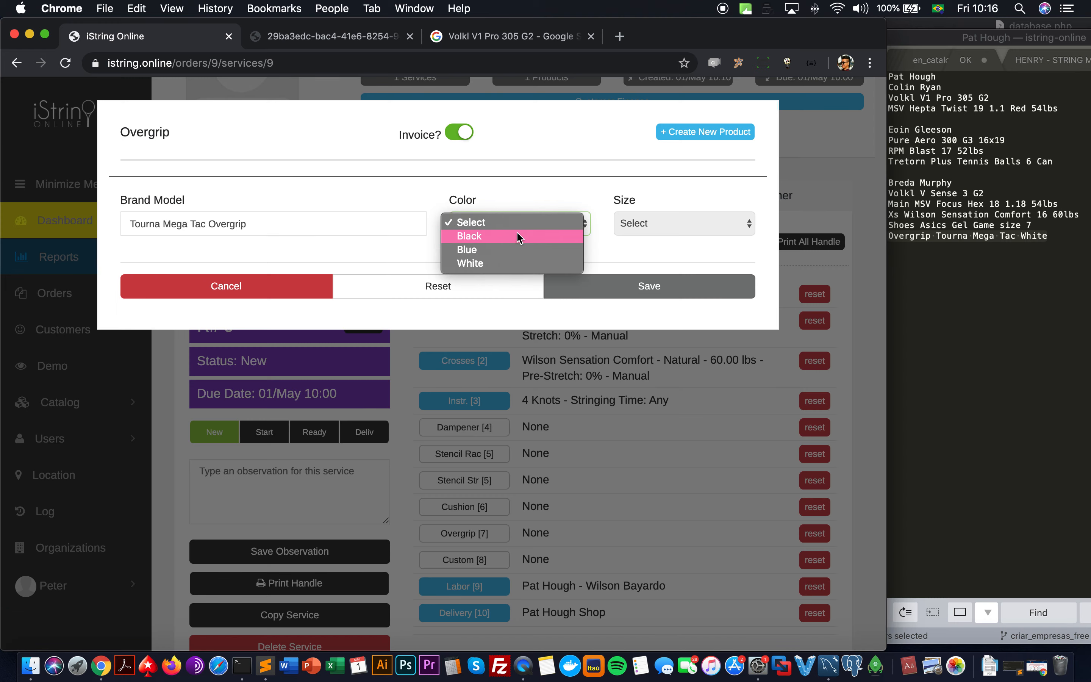
{"action": "left_click", "coordinate": [519, 264]}
{"action": "left_click", "coordinate": [681, 224]}
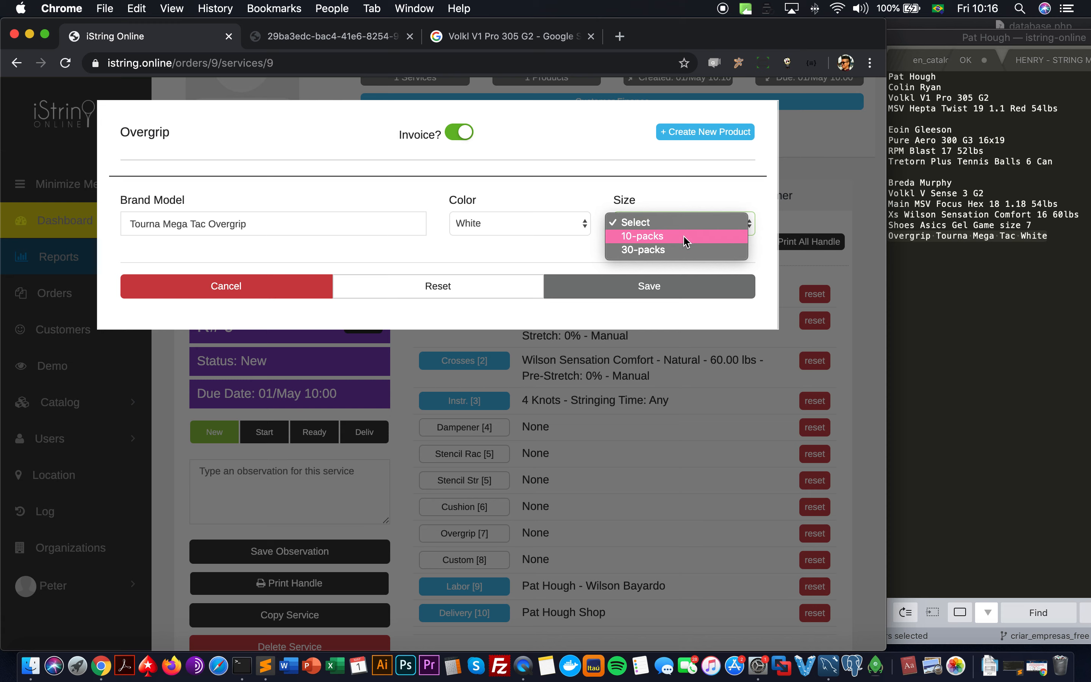
Step: Switch to Tourna Grip Mega Tac Overgrip, White, size 3-packs, and save it
{"action": "triple_click", "coordinate": [211, 223]}
{"action": "type", "text": "ega"}
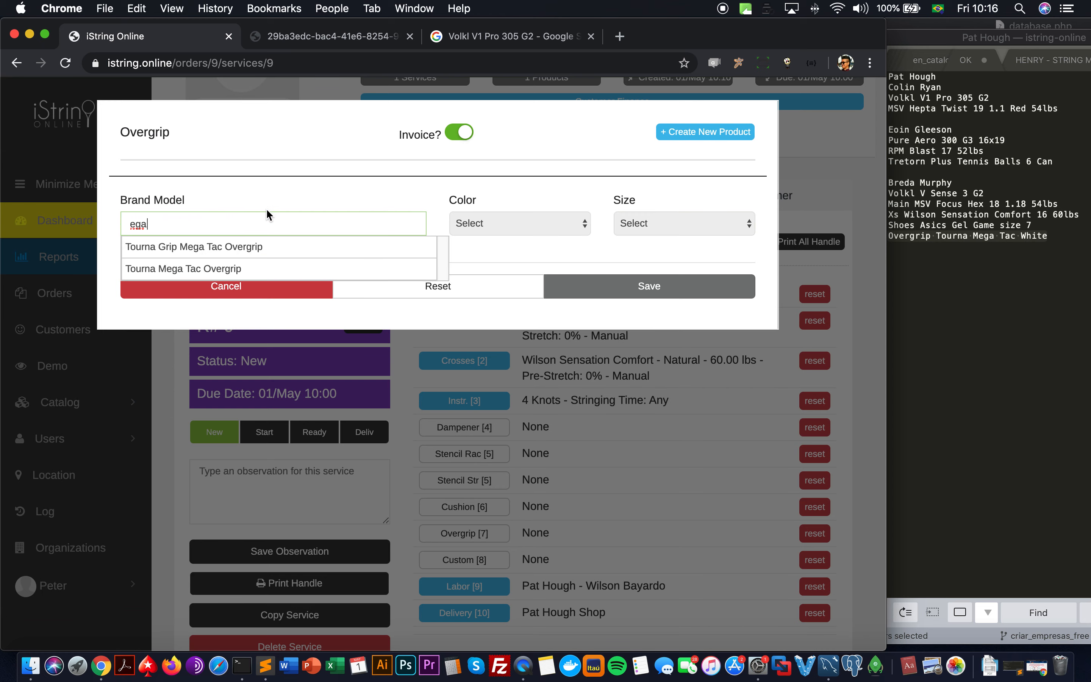
{"action": "left_click", "coordinate": [281, 246]}
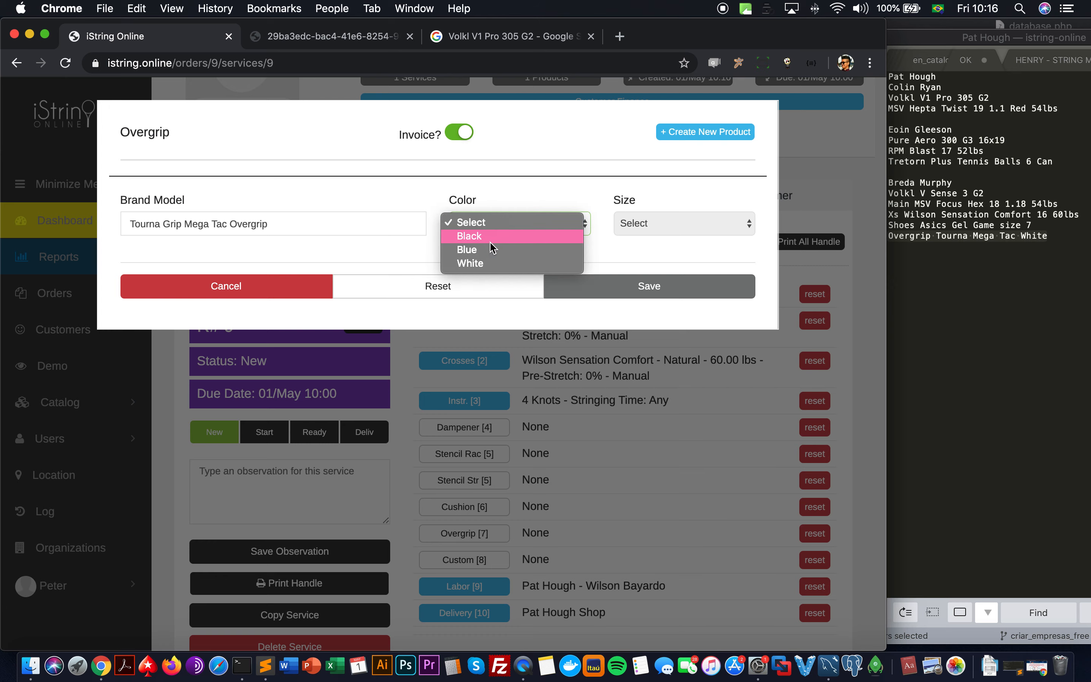
{"action": "left_click", "coordinate": [487, 264]}
{"action": "left_click", "coordinate": [674, 230]}
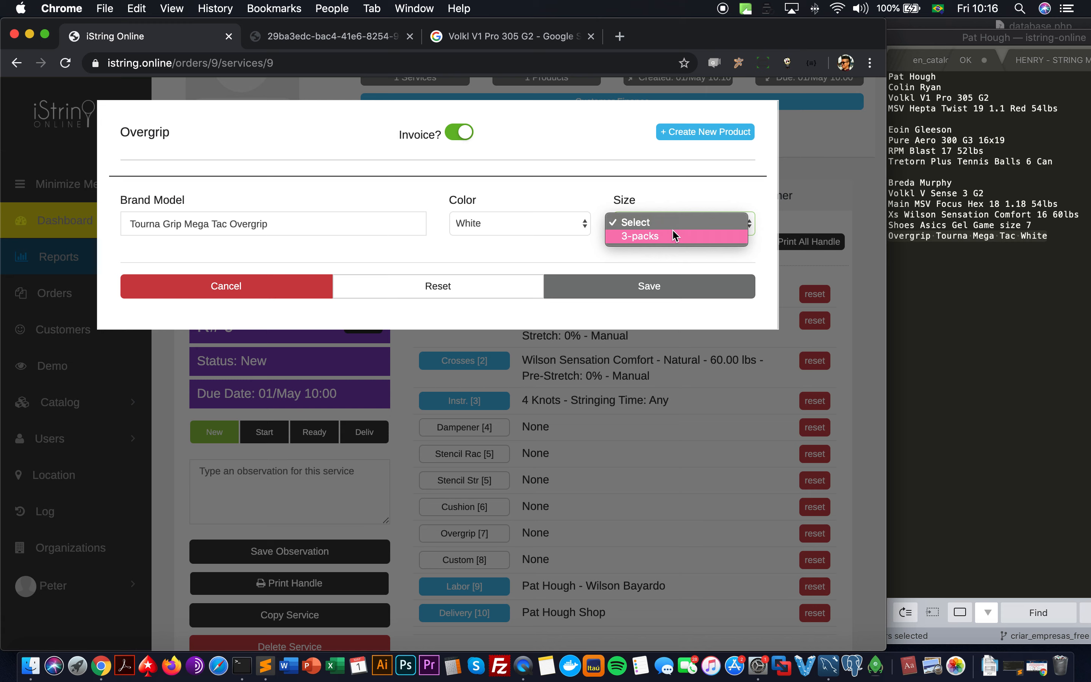
{"action": "left_click", "coordinate": [673, 232]}
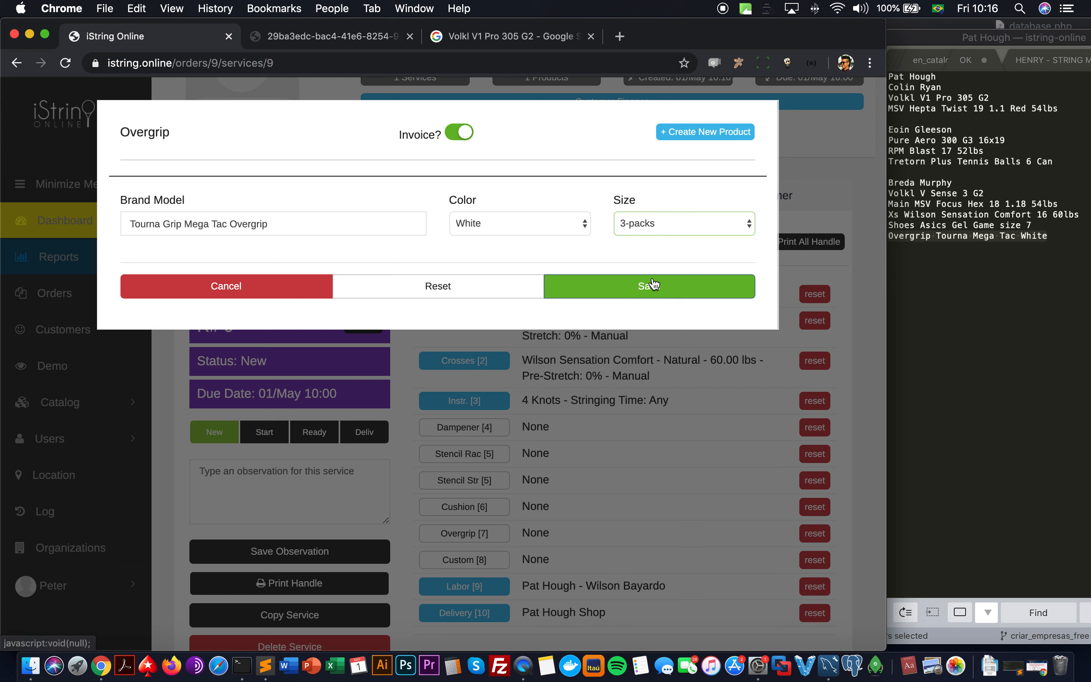
{"action": "left_click", "coordinate": [641, 222]}
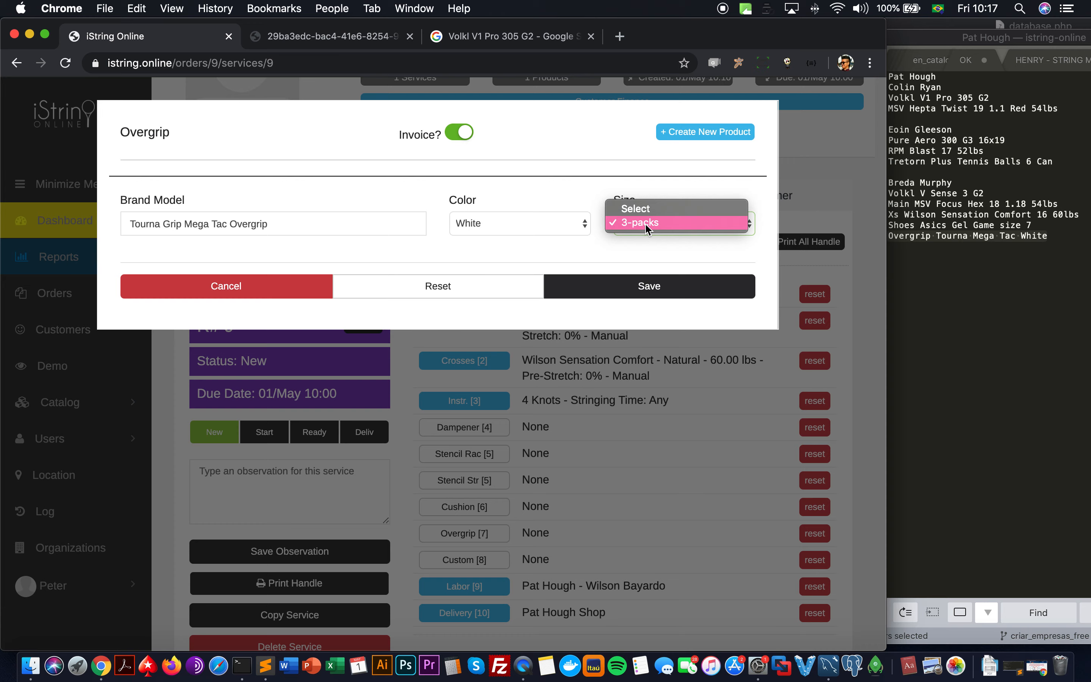
{"action": "left_click", "coordinate": [645, 223]}
{"action": "left_click", "coordinate": [633, 289]}
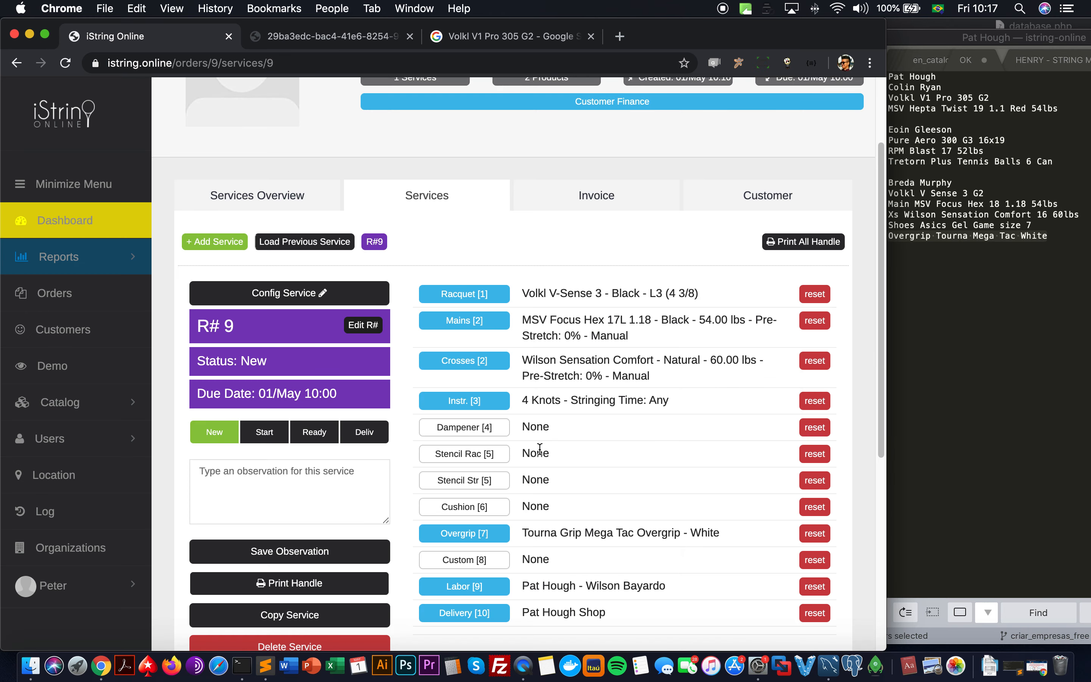
Step: Check the Tourna Grip Mega Tac Overgrip - White entry and its Overgrip invoice line
{"action": "scroll", "coordinate": [455, 508], "scroll_direction": "down", "scroll_amount": 1}
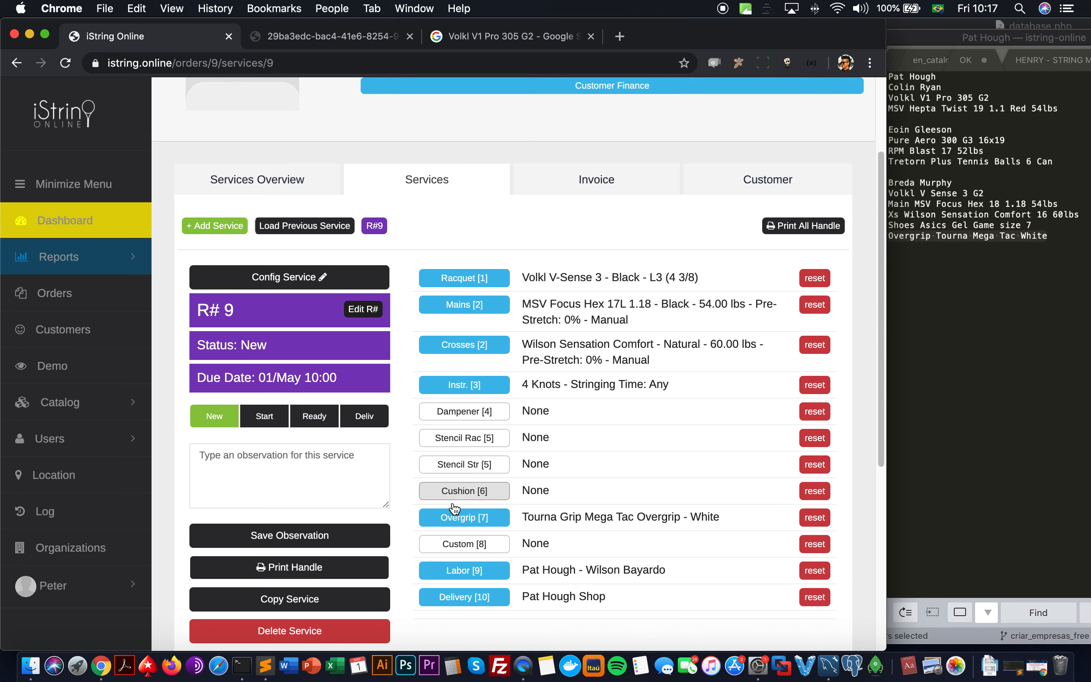
{"action": "left_click", "coordinate": [531, 519]}
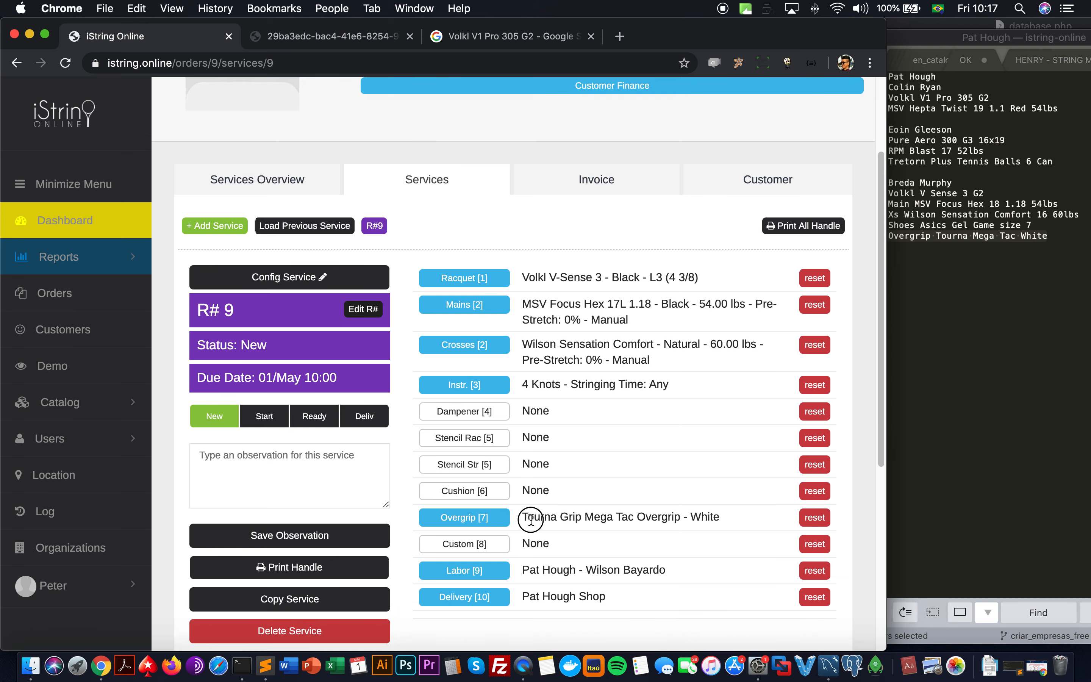
{"action": "left_click_drag", "start_coordinate": [531, 520], "coordinate": [718, 518]}
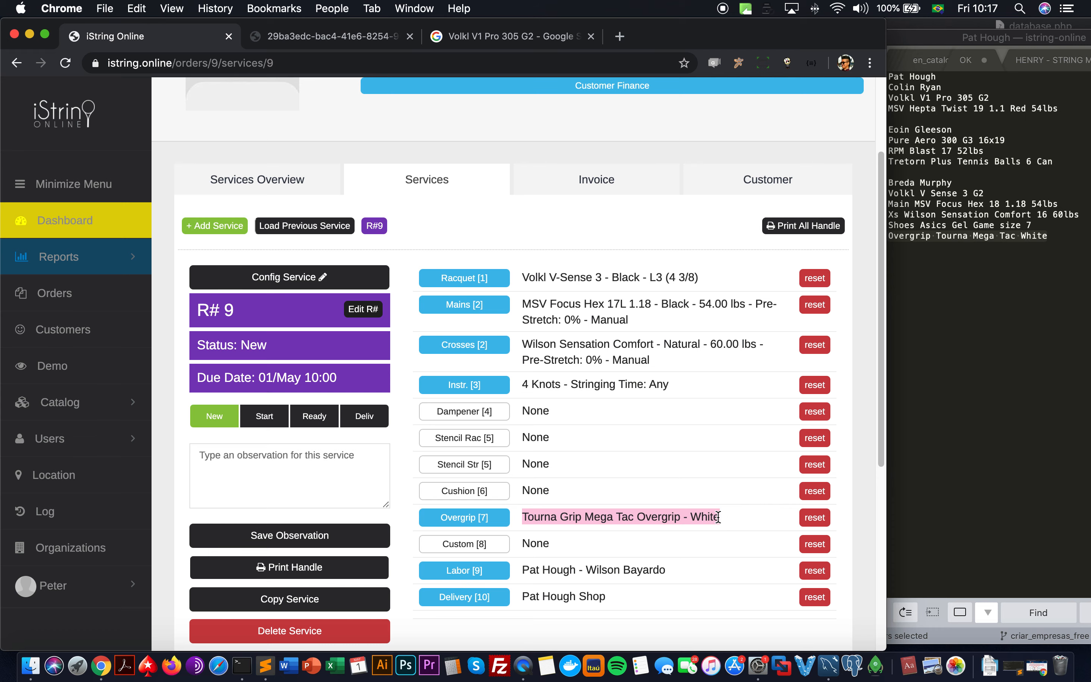
{"action": "left_click", "coordinate": [579, 180]}
{"action": "scroll", "coordinate": [390, 386], "scroll_direction": "down", "scroll_amount": 1}
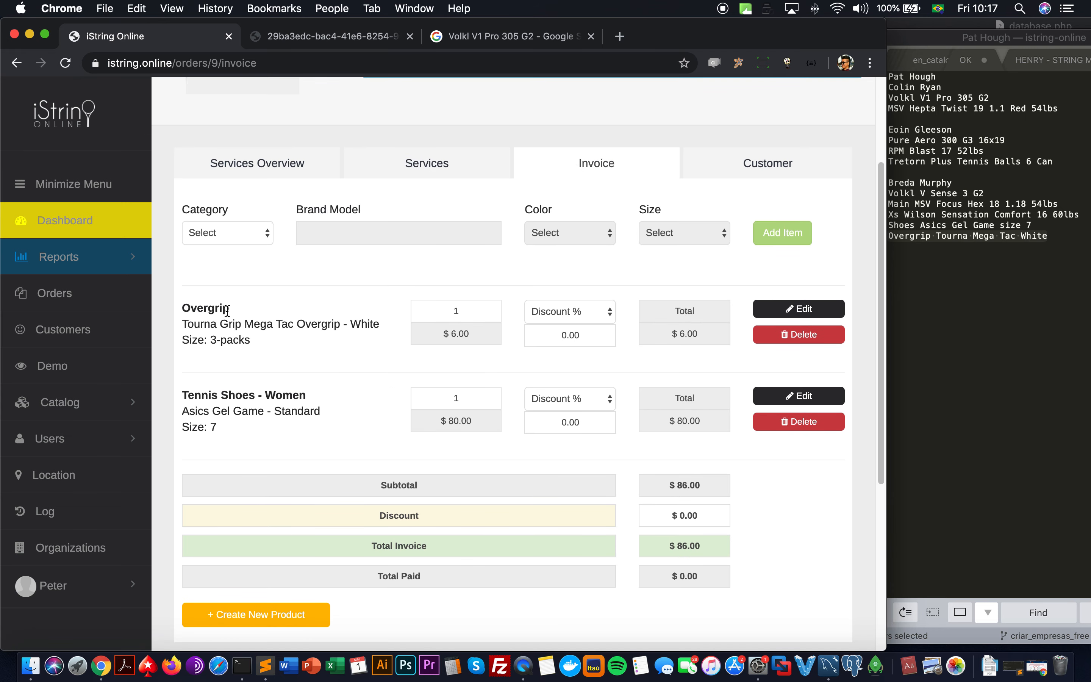
{"action": "left_click_drag", "start_coordinate": [183, 311], "coordinate": [257, 345]}
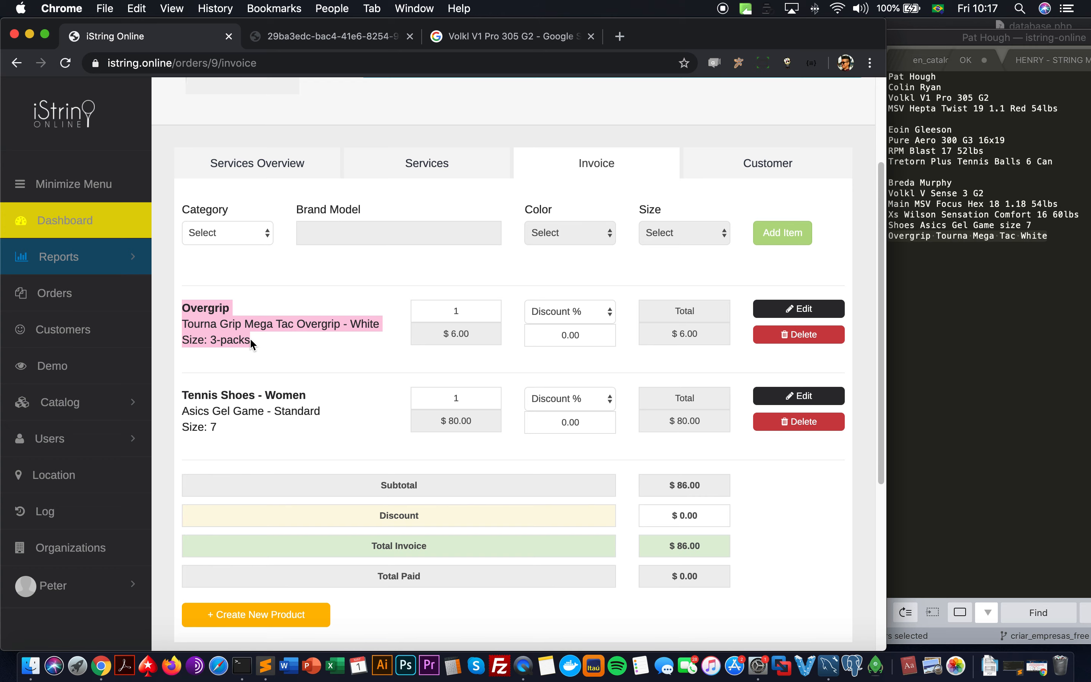
Step: Cross-check the services, notes and services overview, ending on the $86.00 invoice
{"action": "left_click", "coordinate": [406, 155]}
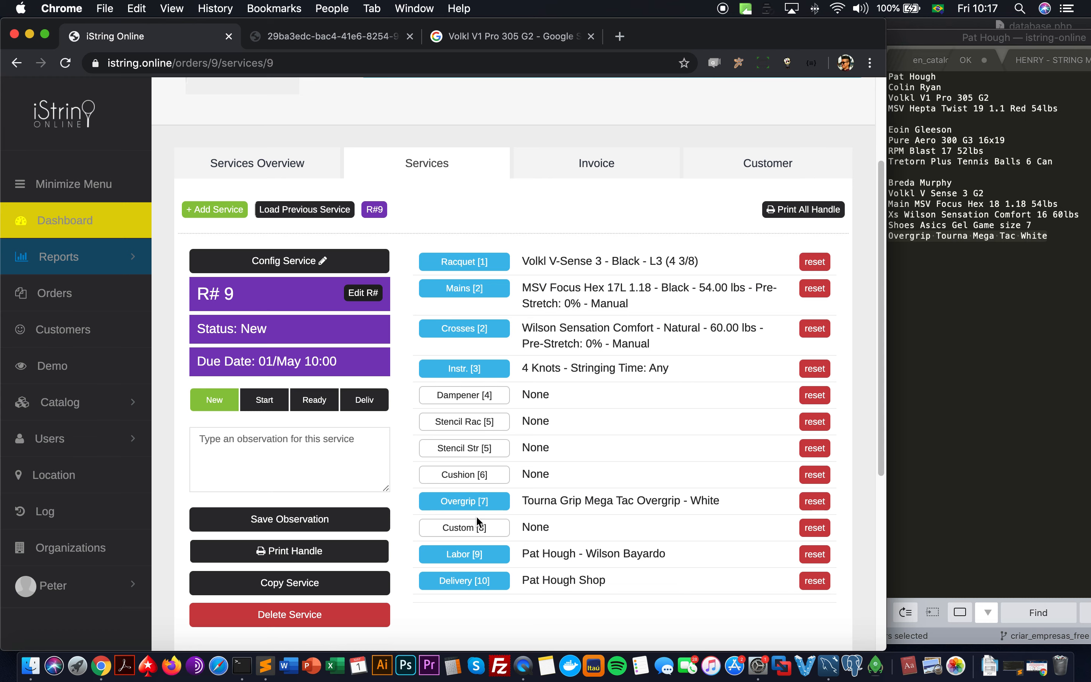
{"action": "left_click", "coordinate": [577, 164]}
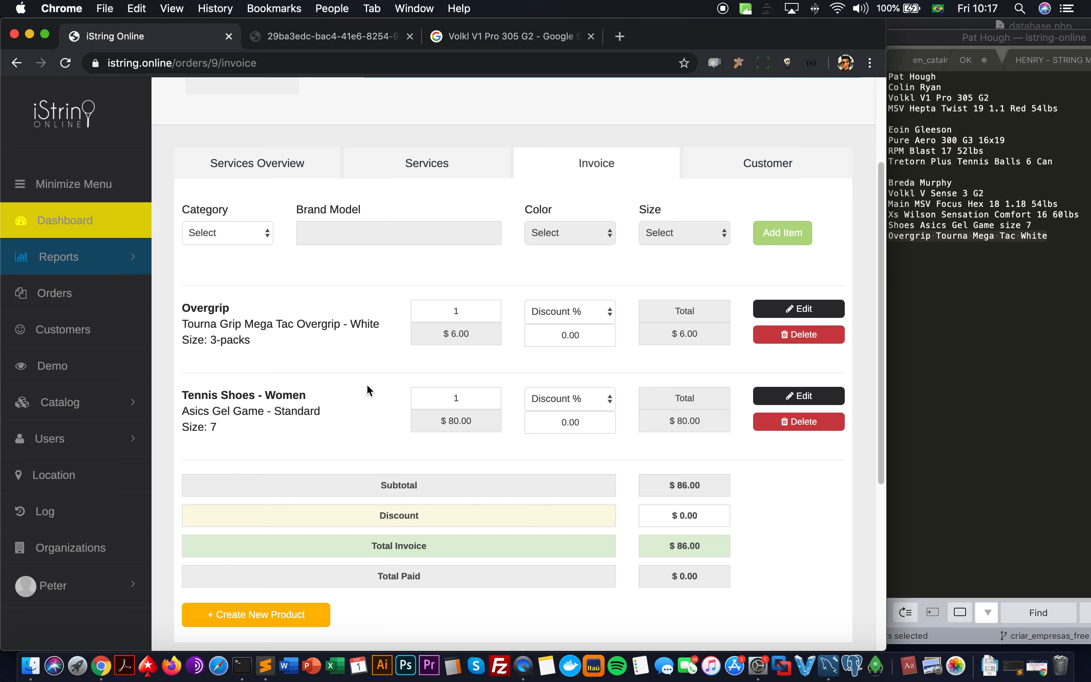
{"action": "left_click", "coordinate": [932, 324]}
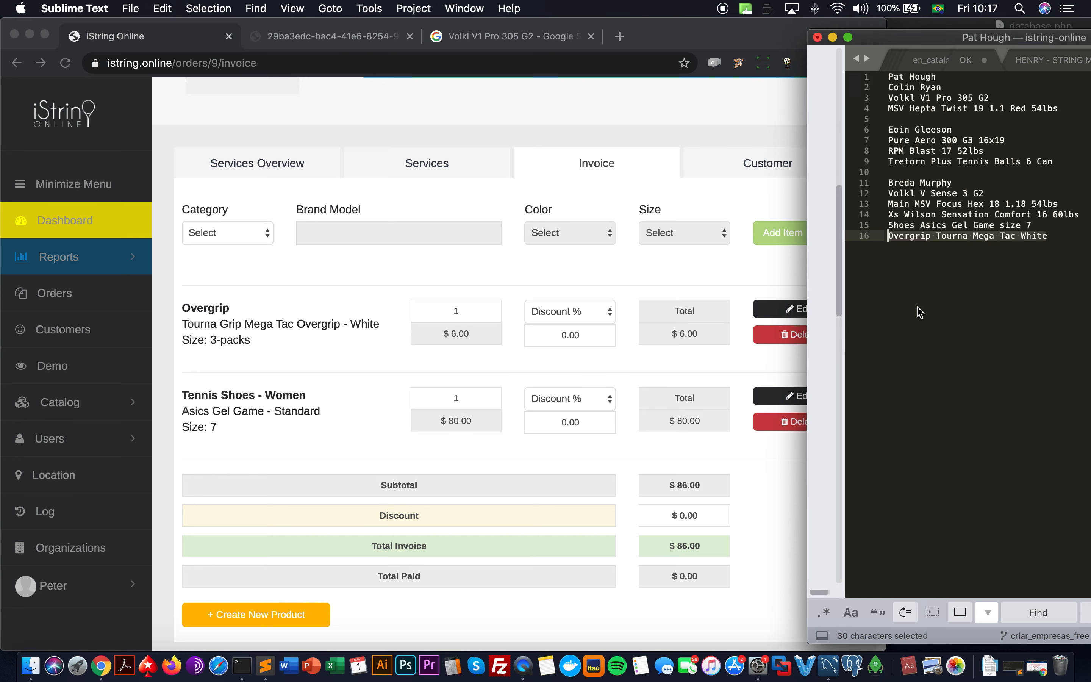
{"action": "left_click", "coordinate": [586, 291]}
{"action": "scroll", "coordinate": [579, 280], "scroll_direction": "up", "scroll_amount": 5}
{"action": "left_click", "coordinate": [315, 308]}
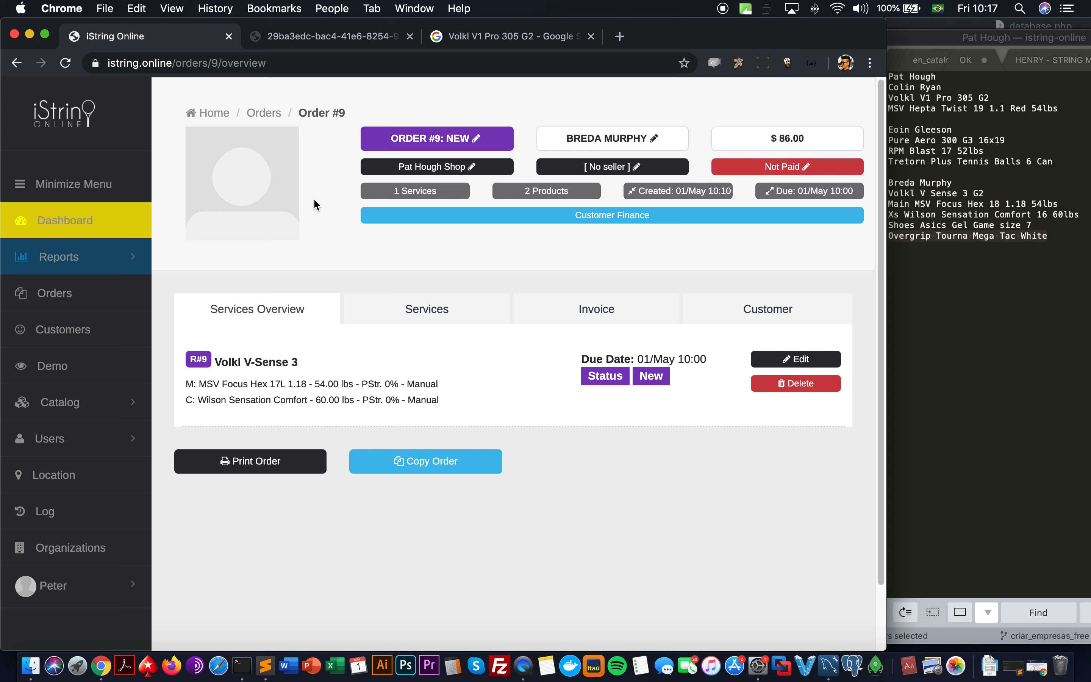
{"action": "left_click", "coordinate": [397, 320]}
{"action": "left_click", "coordinate": [582, 306]}
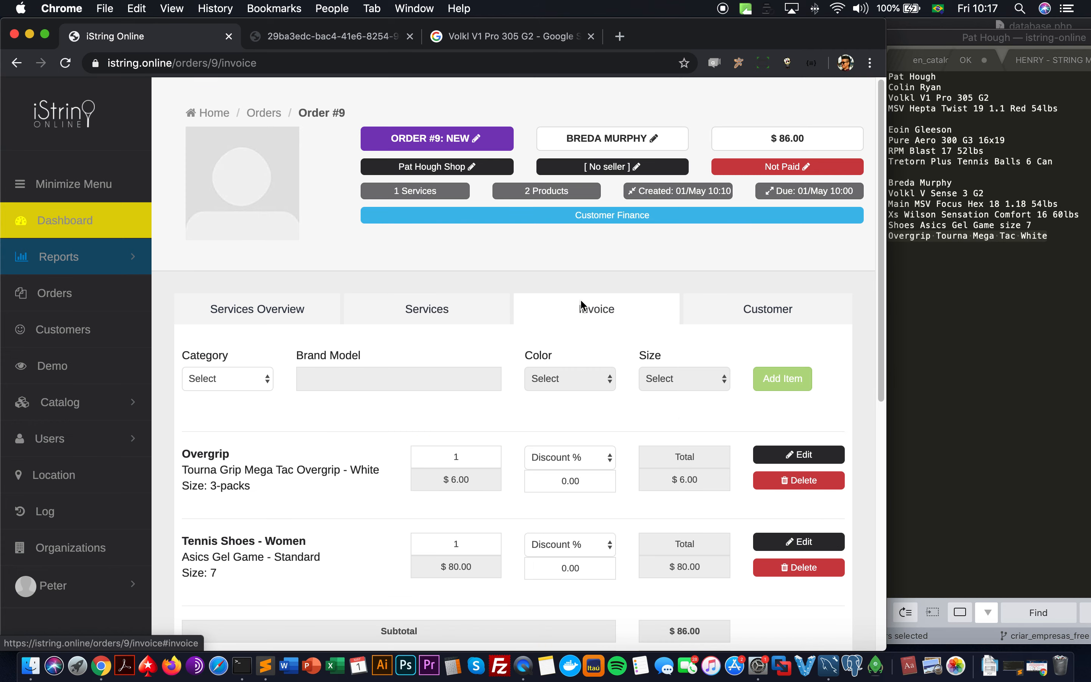
{"action": "scroll", "coordinate": [584, 305], "scroll_direction": "down", "scroll_amount": 3}
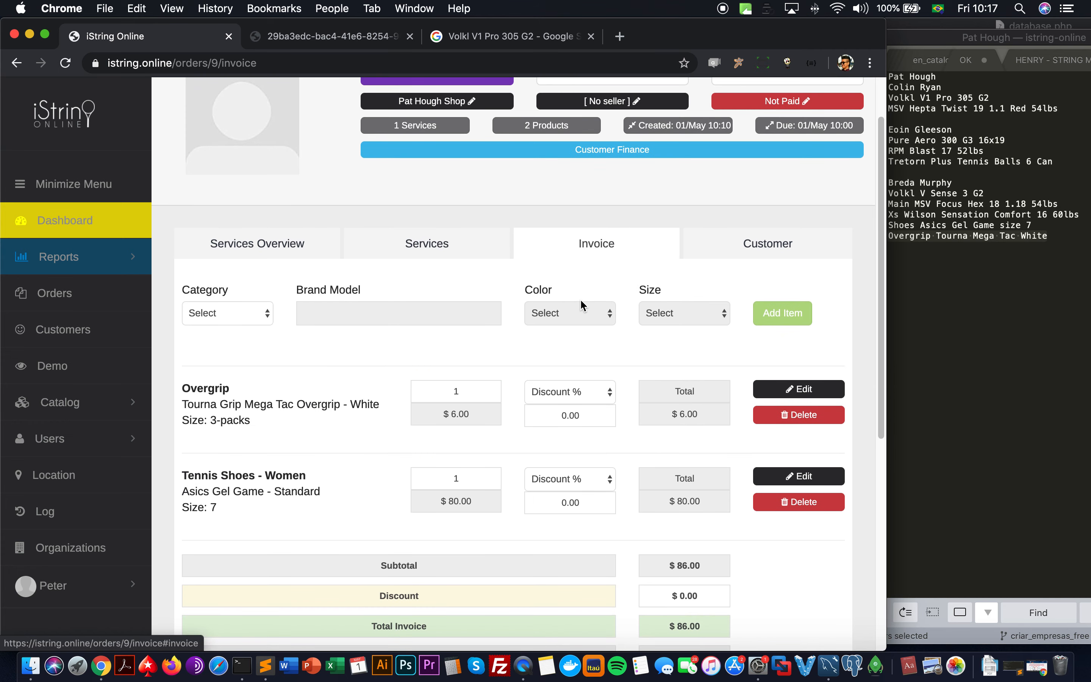
{"action": "scroll", "coordinate": [584, 303], "scroll_direction": "up", "scroll_amount": 3}
Step: Review the customer's finance figures: $86.00 invoiced, nothing paid
{"action": "left_click", "coordinate": [733, 320]}
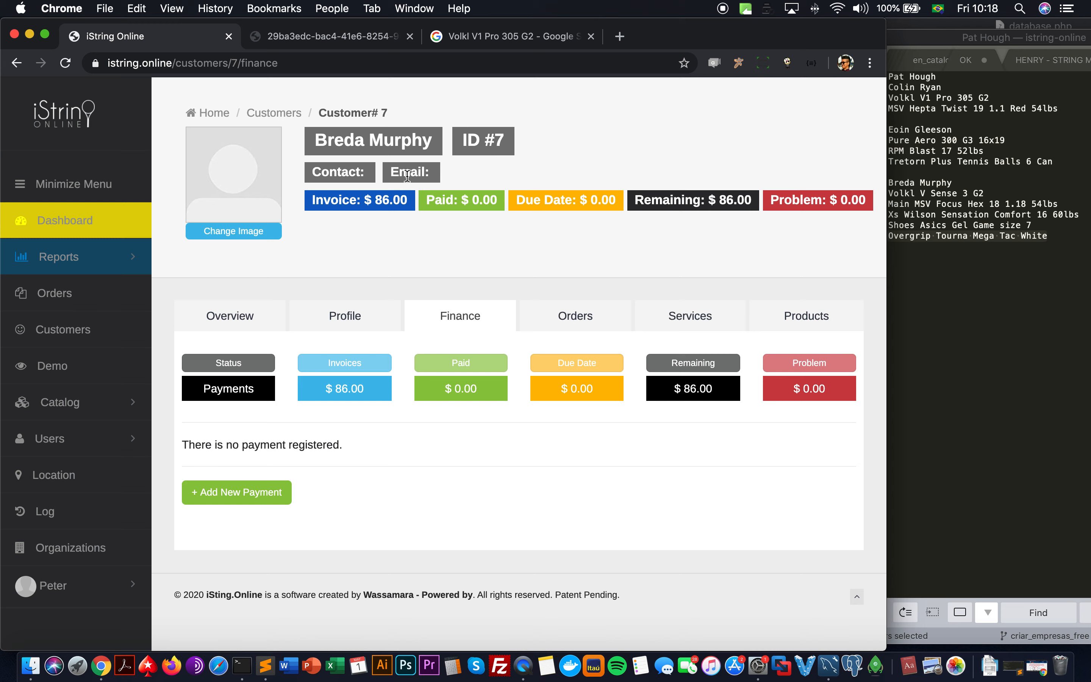
{"action": "left_click_drag", "start_coordinate": [375, 201], "coordinate": [414, 205]}
{"action": "double_click", "coordinate": [465, 202]}
{"action": "double_click", "coordinate": [599, 206]}
Step: Start a payment dated 15/05/2020 as Due Date, then cancel without saving
{"action": "left_click", "coordinate": [279, 492]}
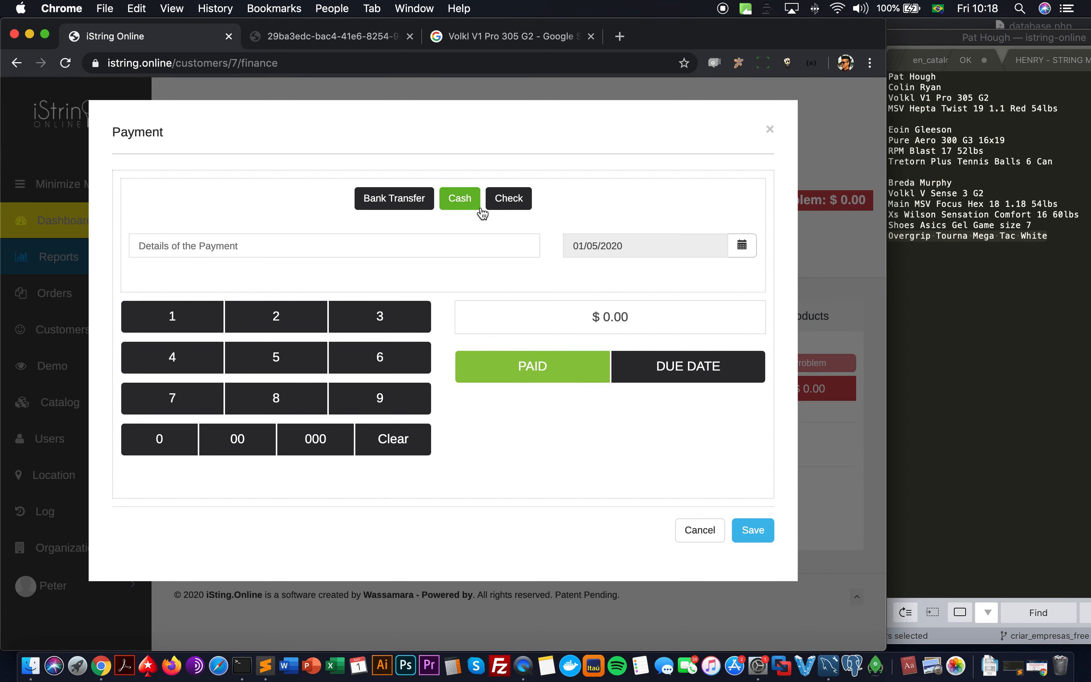
{"action": "left_click", "coordinate": [742, 246]}
{"action": "left_click", "coordinate": [733, 375]}
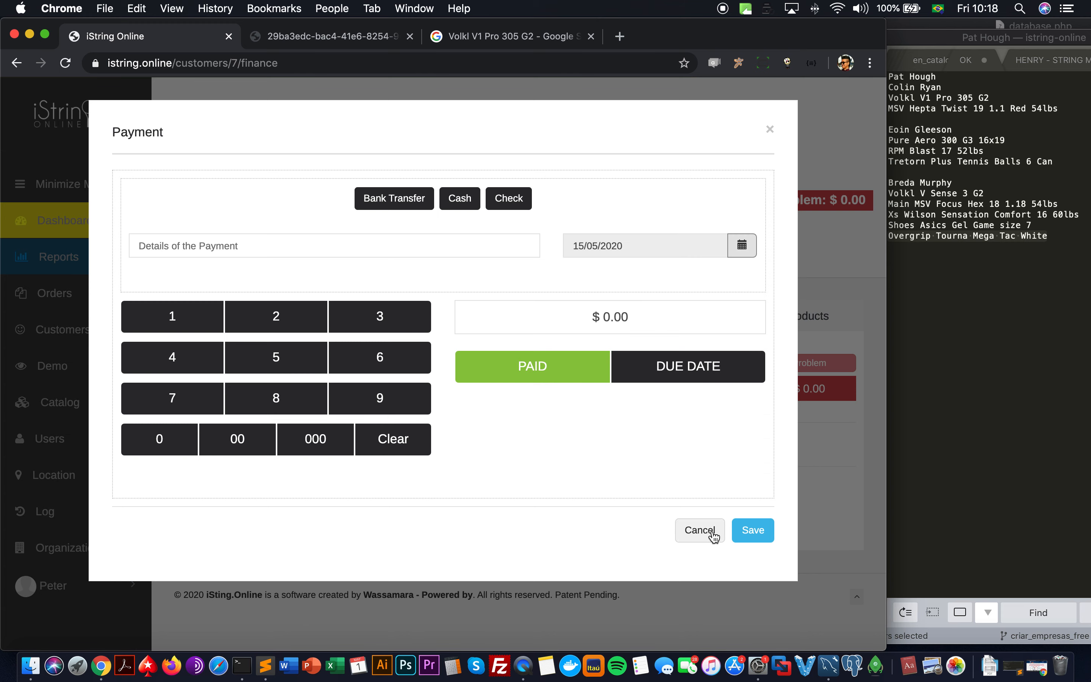
{"action": "left_click", "coordinate": [672, 370]}
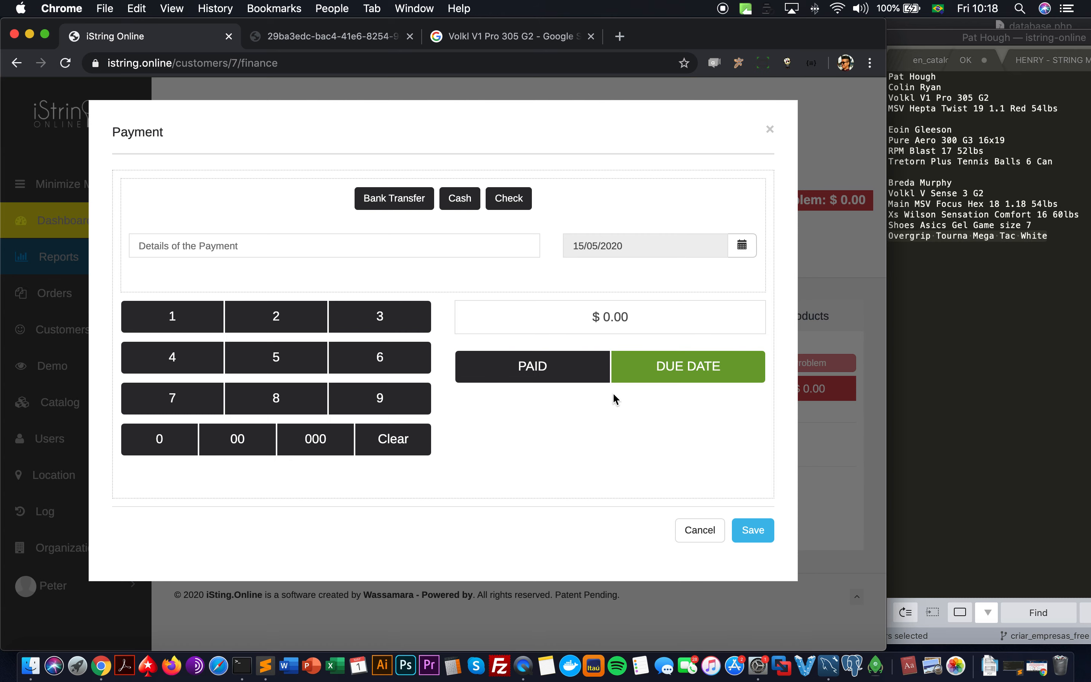
{"action": "left_click", "coordinate": [722, 530]}
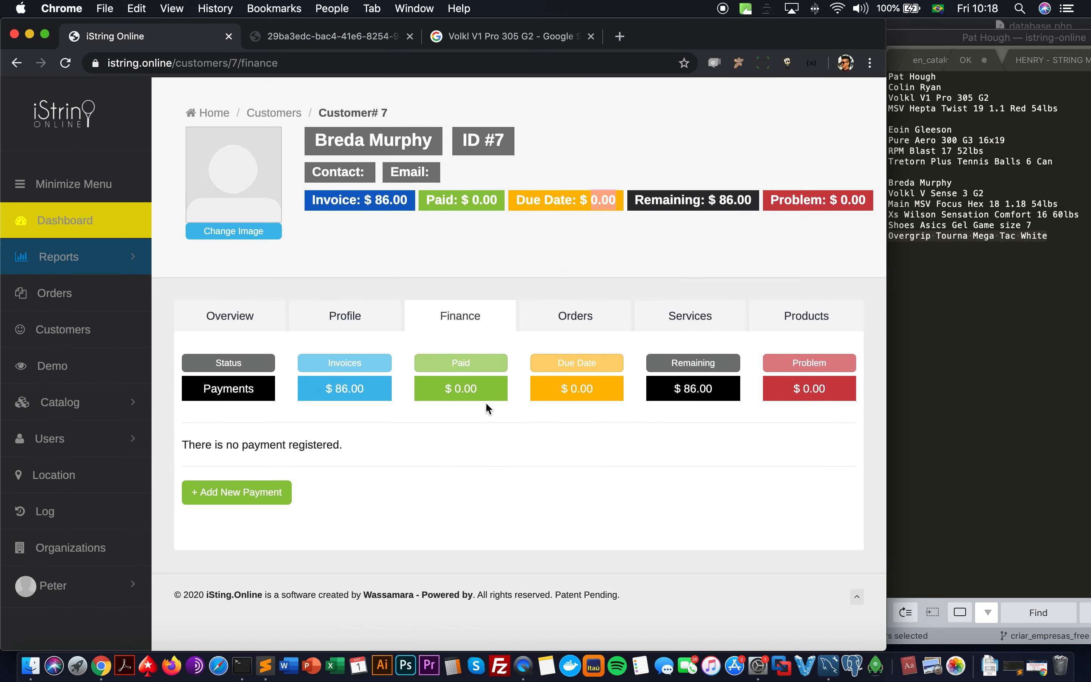
{"action": "triple_click", "coordinate": [577, 391]}
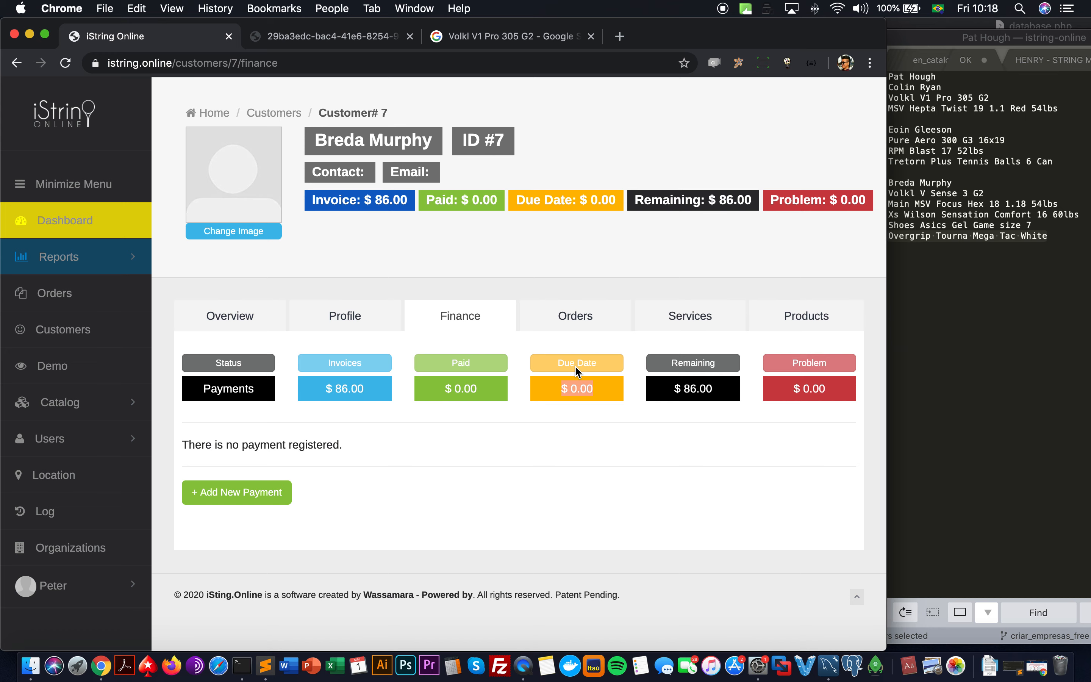
{"action": "left_click", "coordinate": [237, 313]}
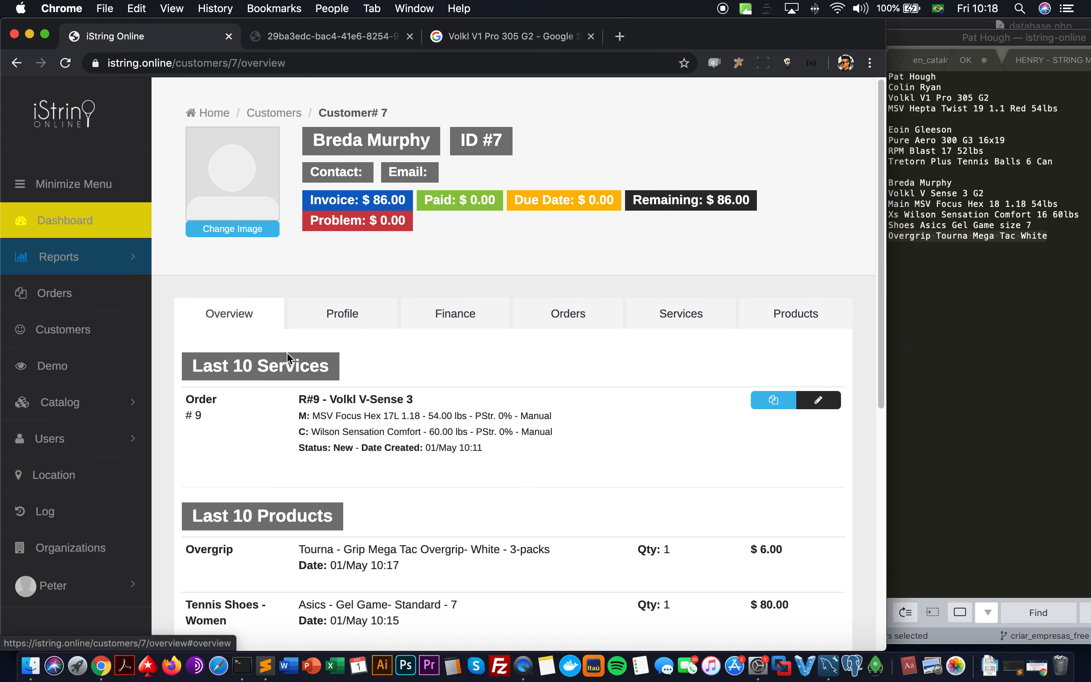
{"action": "scroll", "coordinate": [287, 351], "scroll_direction": "down", "scroll_amount": 1}
{"action": "scroll", "coordinate": [288, 356], "scroll_direction": "down", "scroll_amount": 3}
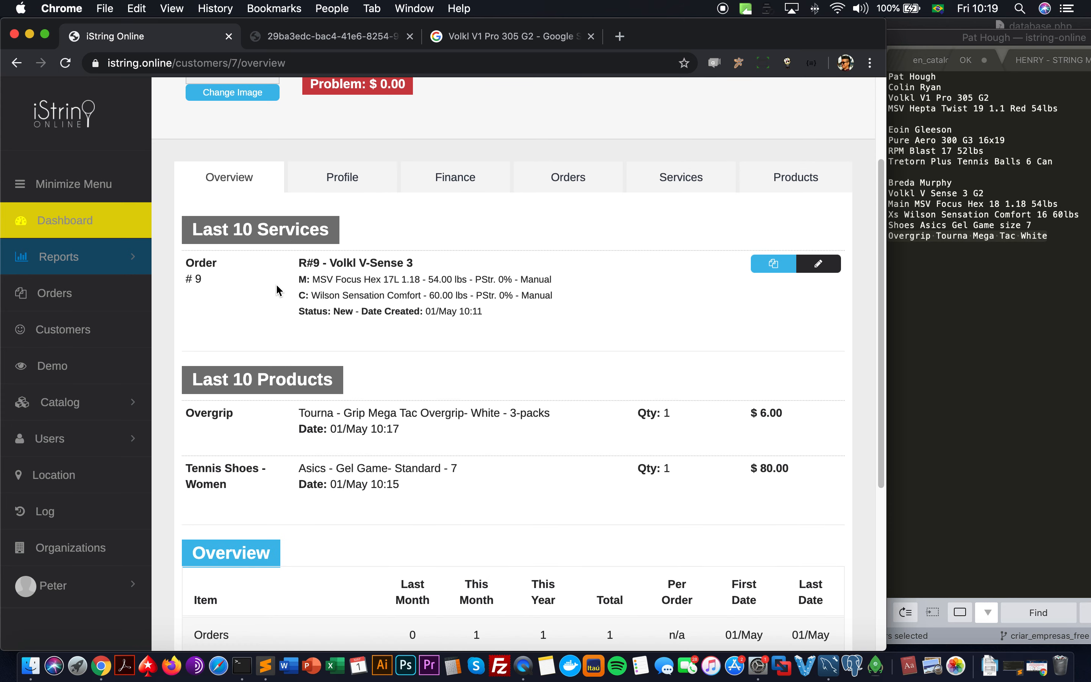
{"action": "scroll", "coordinate": [278, 287], "scroll_direction": "down", "scroll_amount": 5}
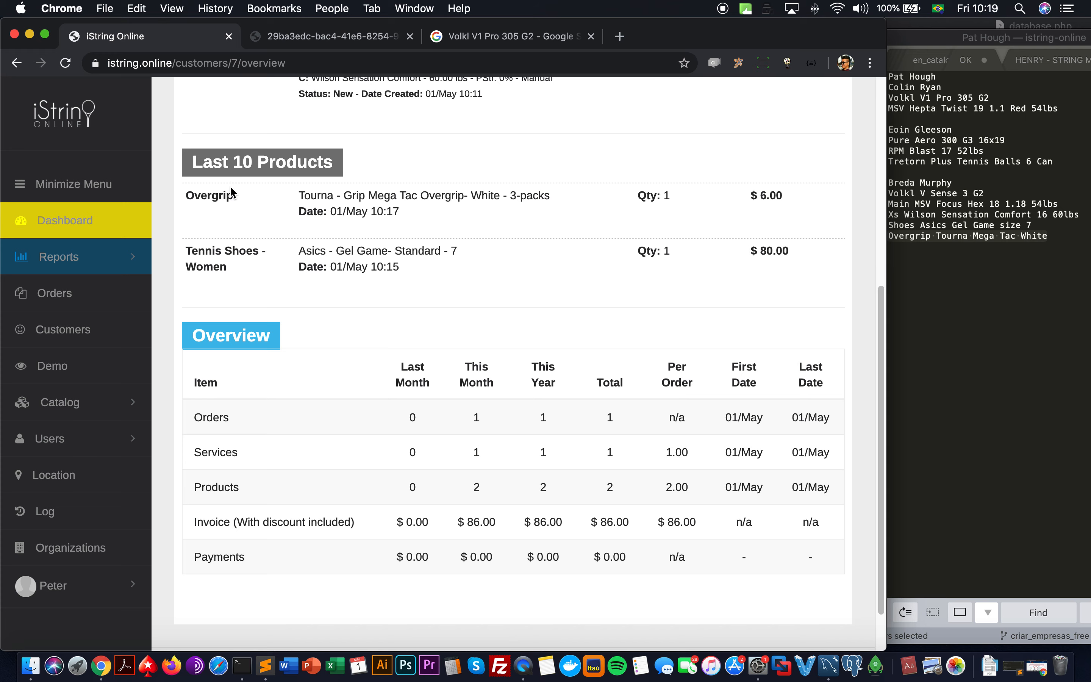
{"action": "scroll", "coordinate": [237, 208], "scroll_direction": "down", "scroll_amount": 2}
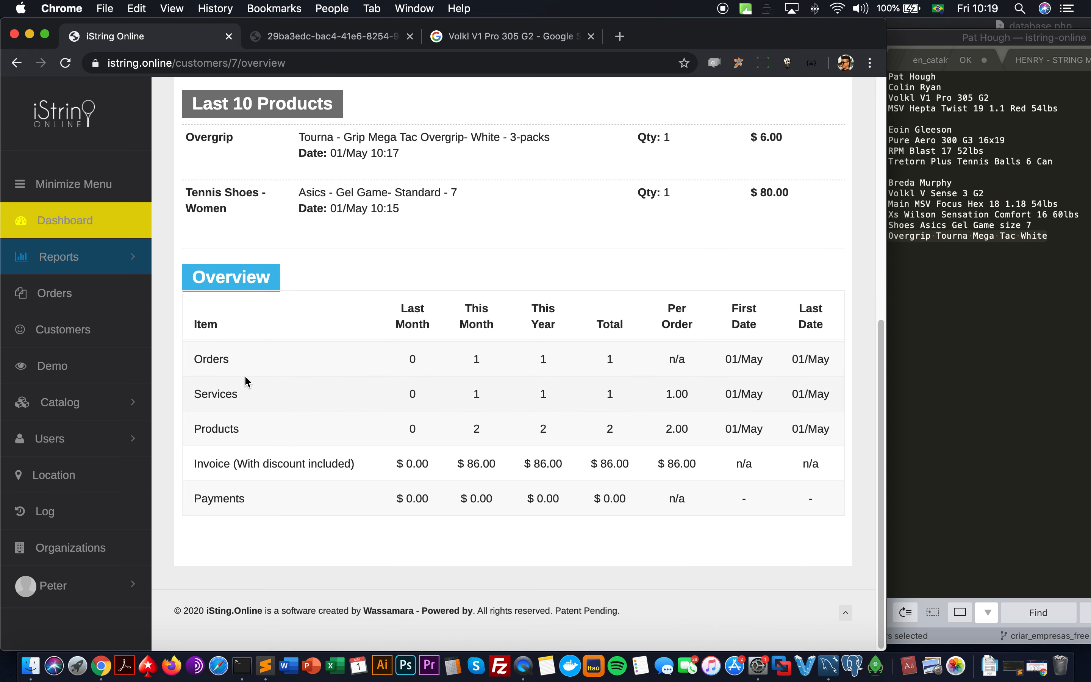
{"action": "scroll", "coordinate": [247, 377], "scroll_direction": "up", "scroll_amount": 1}
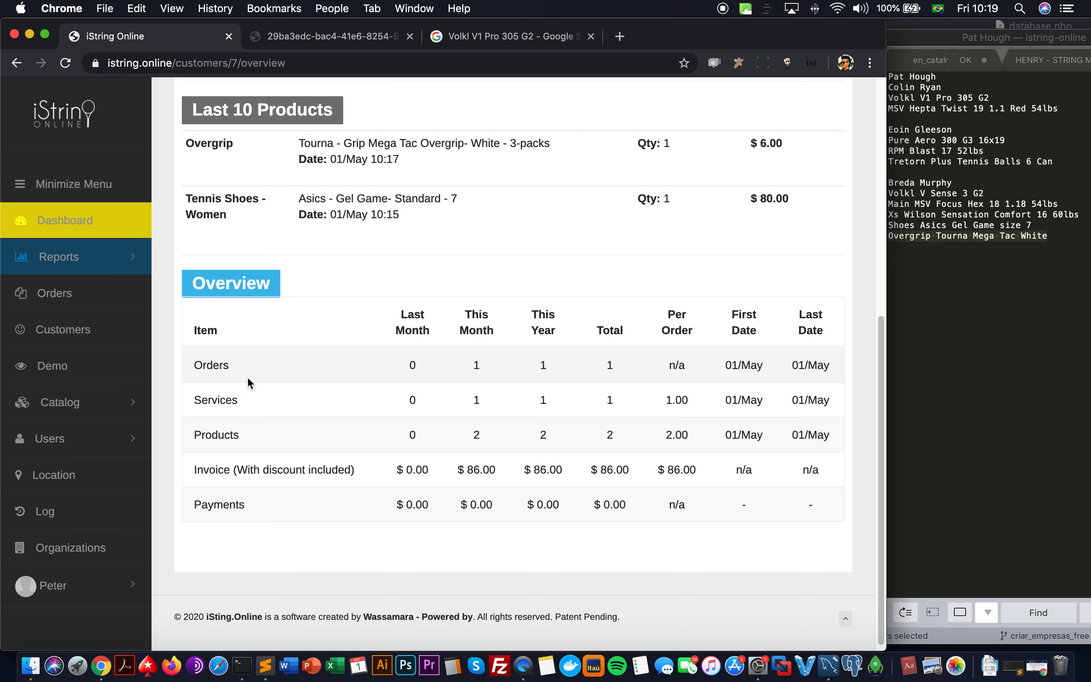
{"action": "scroll", "coordinate": [247, 377], "scroll_direction": "up", "scroll_amount": 8}
{"action": "left_click", "coordinate": [363, 323]}
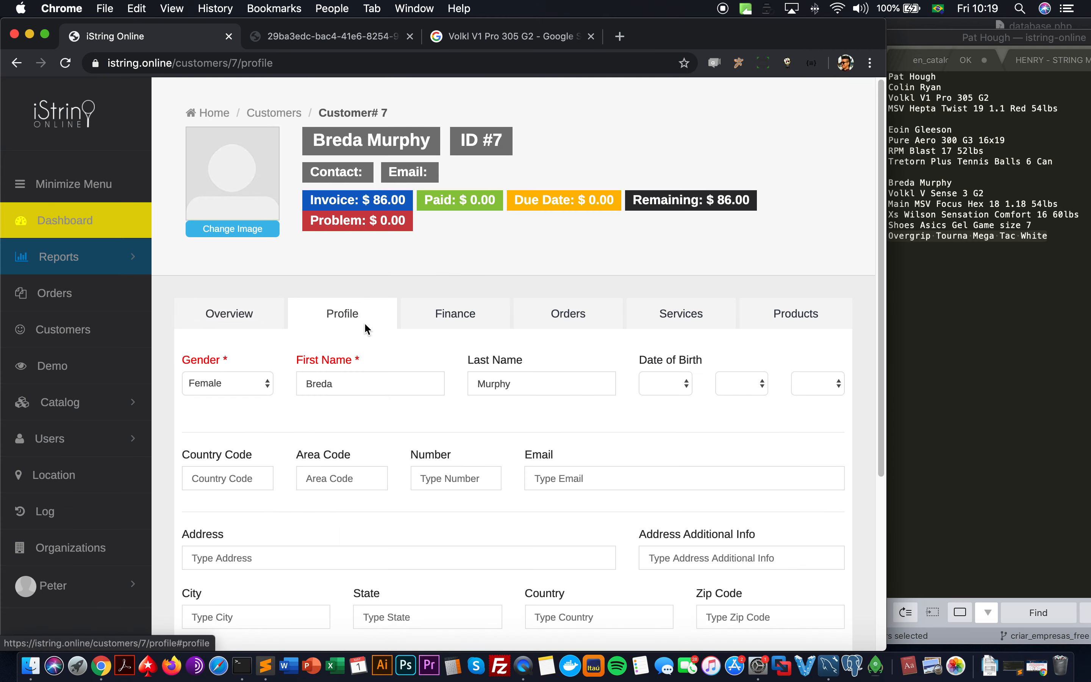
{"action": "scroll", "coordinate": [345, 372], "scroll_direction": "down", "scroll_amount": 5}
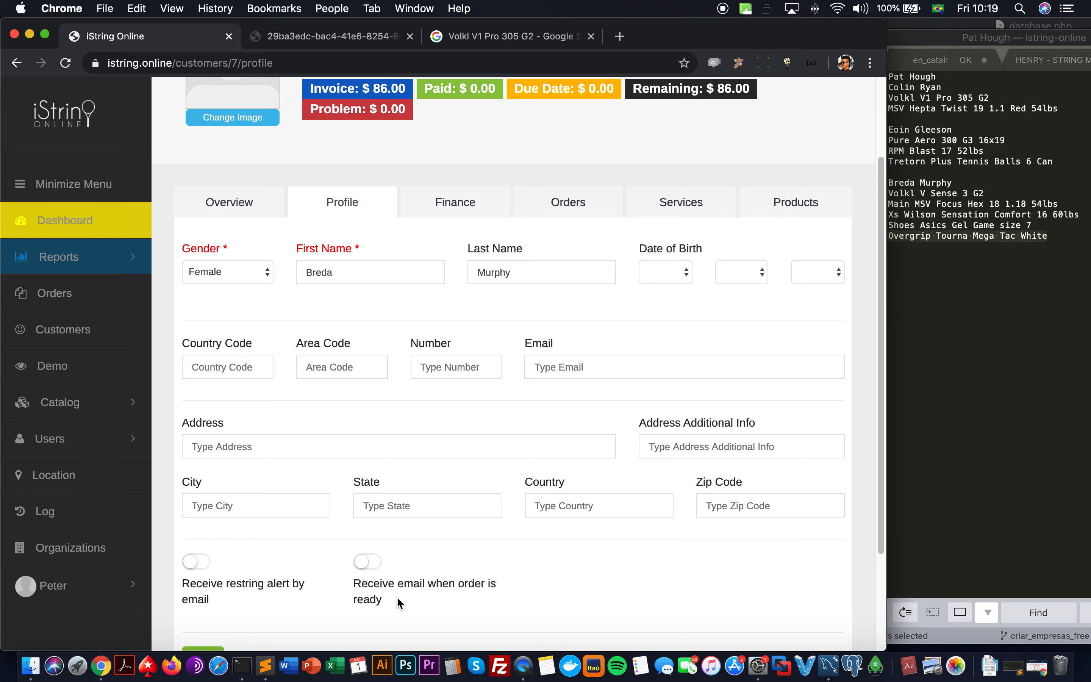
{"action": "scroll", "coordinate": [387, 580], "scroll_direction": "up", "scroll_amount": 3}
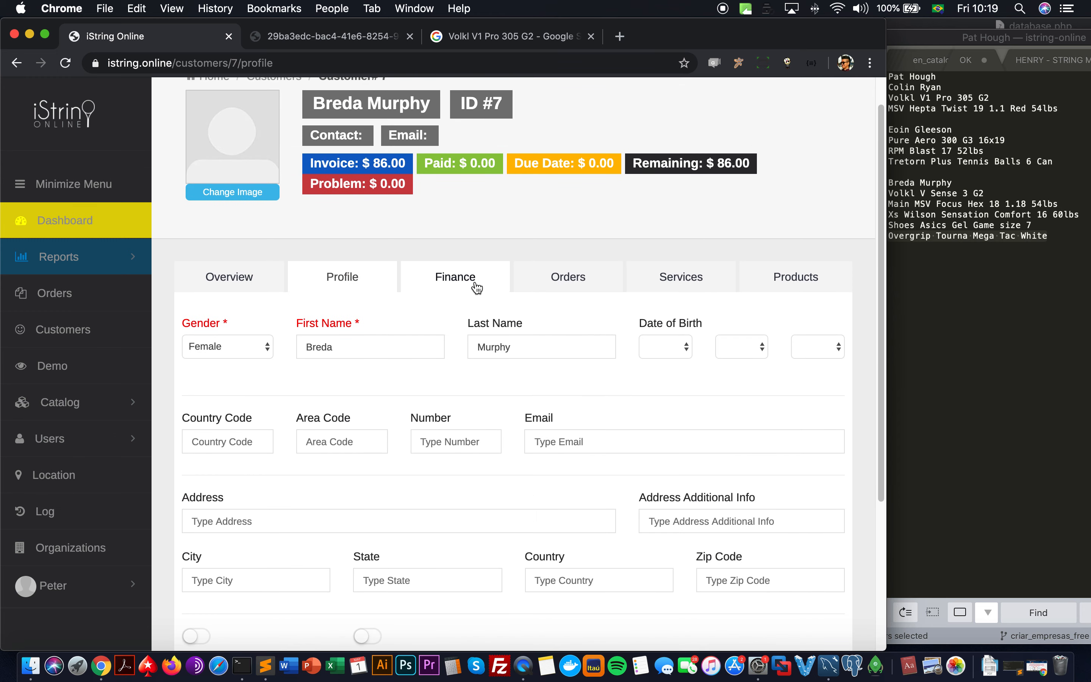
{"action": "left_click", "coordinate": [453, 276]}
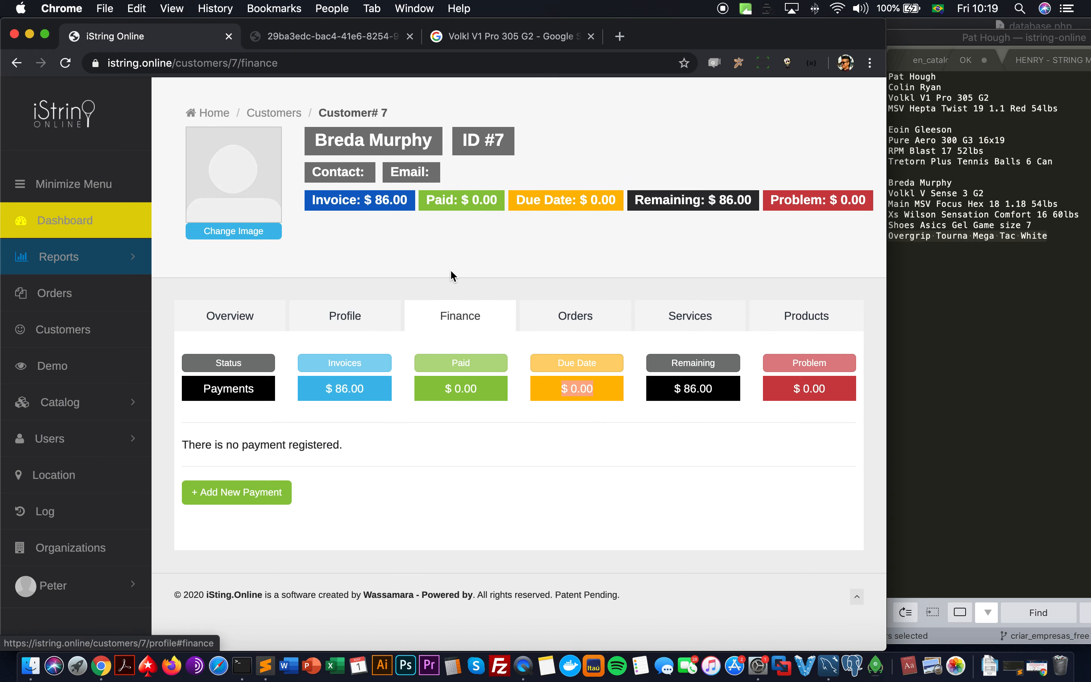
Step: Review the customer's orders list: one service and $86.00 invoiced
{"action": "left_click", "coordinate": [587, 328]}
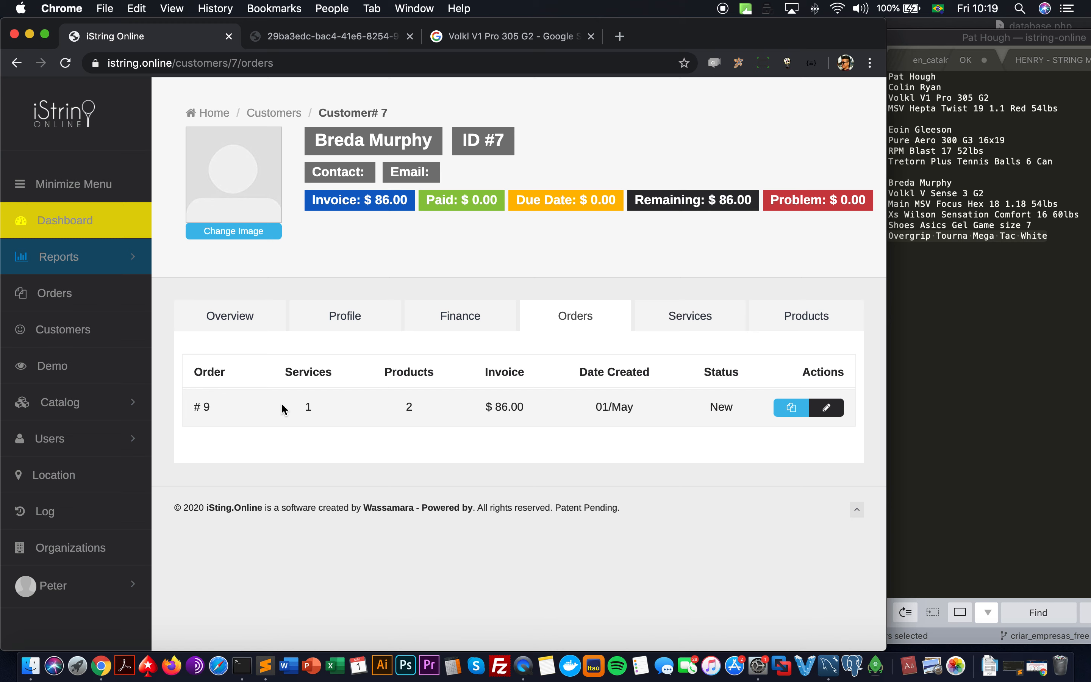
{"action": "double_click", "coordinate": [209, 409]}
{"action": "double_click", "coordinate": [308, 407]}
{"action": "left_click", "coordinate": [410, 407]}
{"action": "double_click", "coordinate": [513, 407]}
{"action": "left_click_drag", "start_coordinate": [512, 407], "coordinate": [489, 408]}
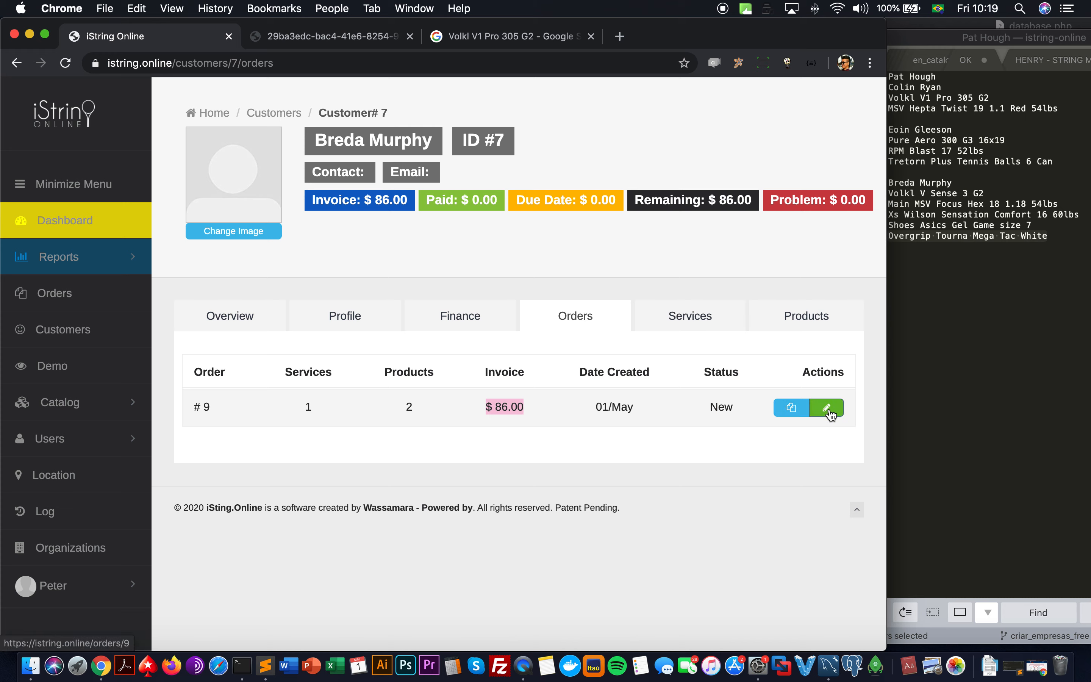
Step: Check the restring service entry, view purchased products, and return to Services
{"action": "left_click", "coordinate": [724, 326]}
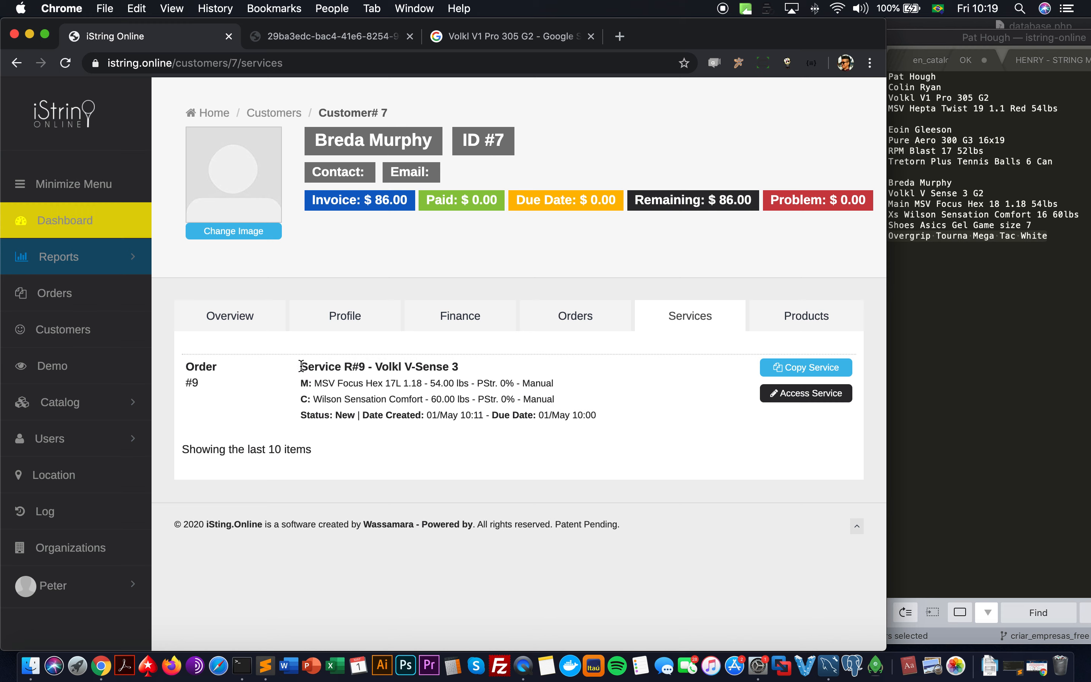
{"action": "left_click_drag", "start_coordinate": [302, 365], "coordinate": [597, 414]}
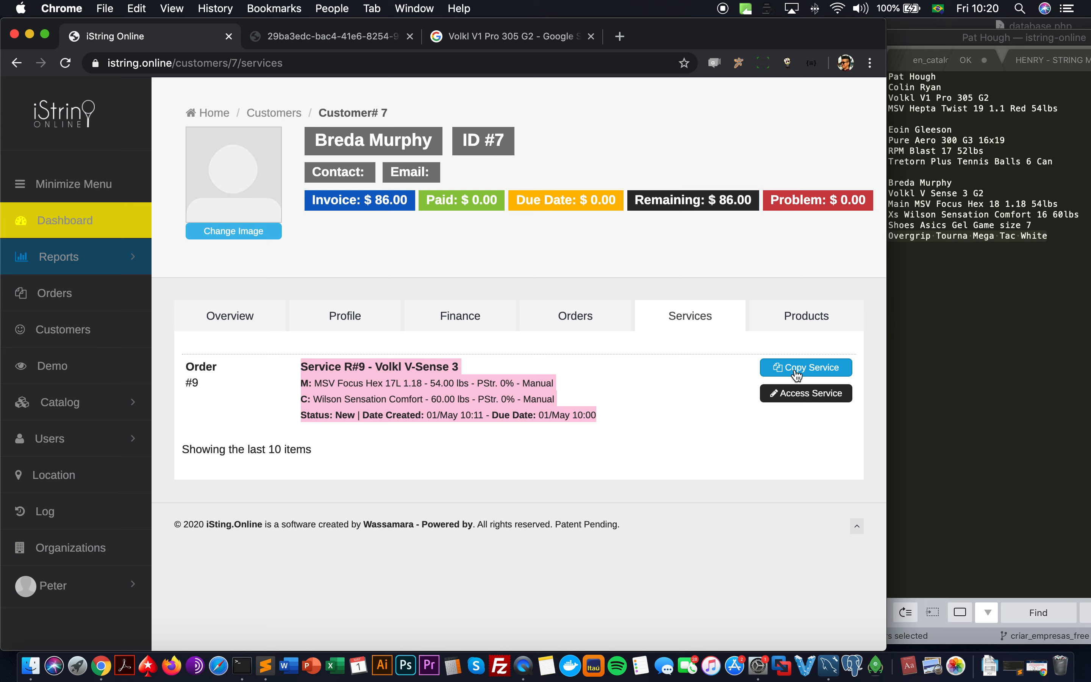
{"action": "left_click", "coordinate": [778, 315]}
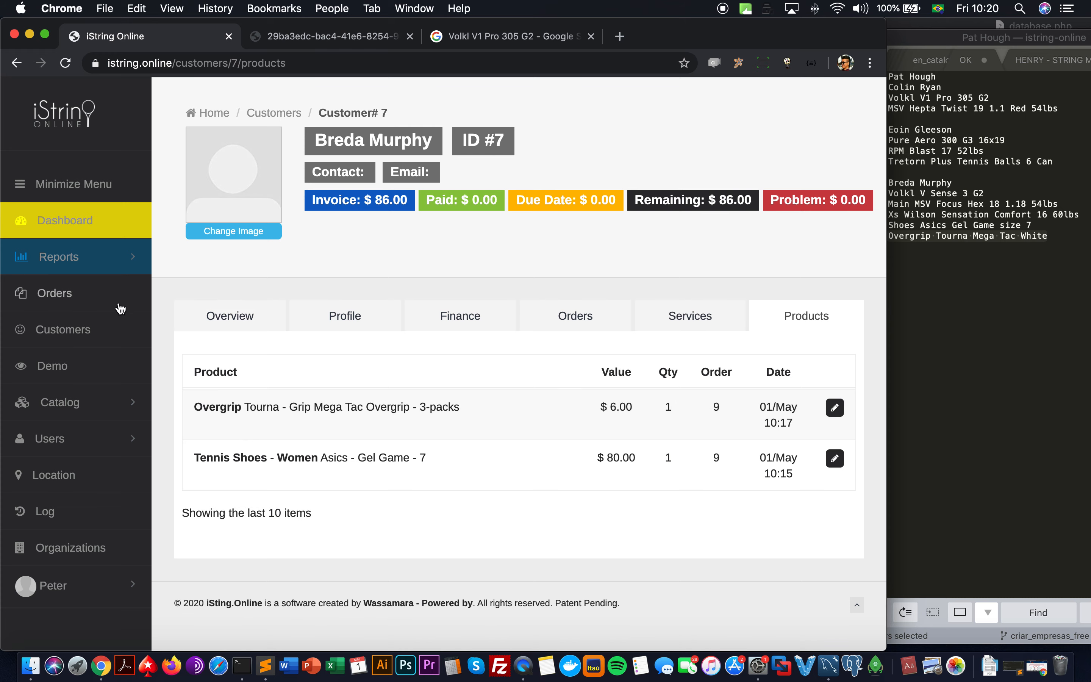
{"action": "left_click", "coordinate": [648, 315]}
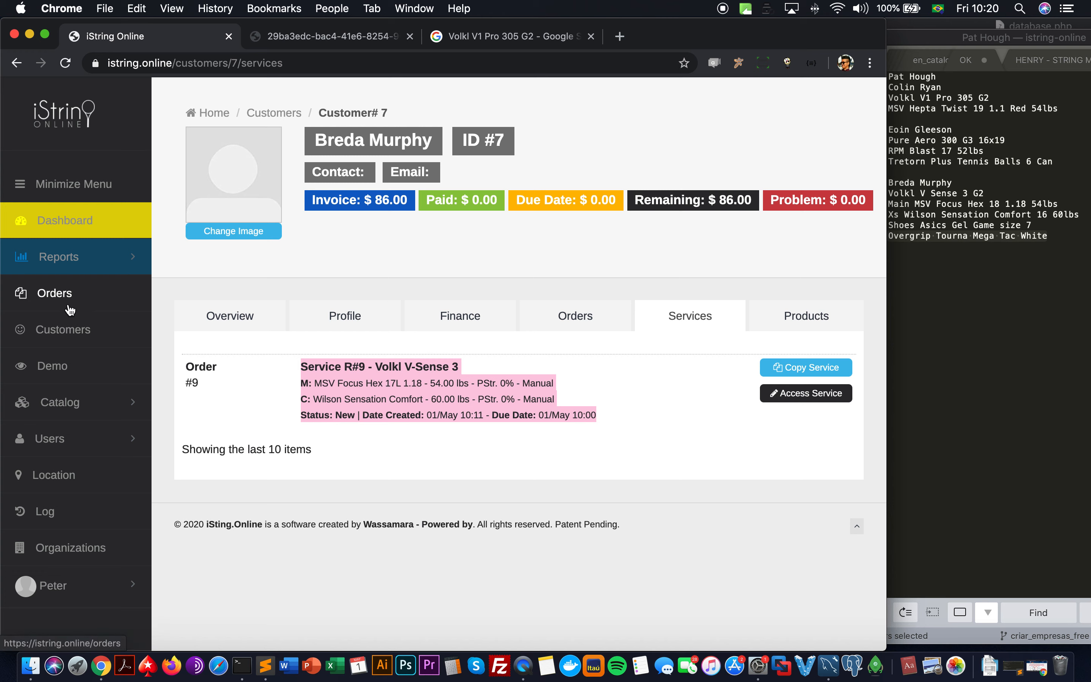
Step: Inspect the order's Not Paid status and Add Payment form without saving, then open Demos
{"action": "left_click", "coordinate": [826, 399]}
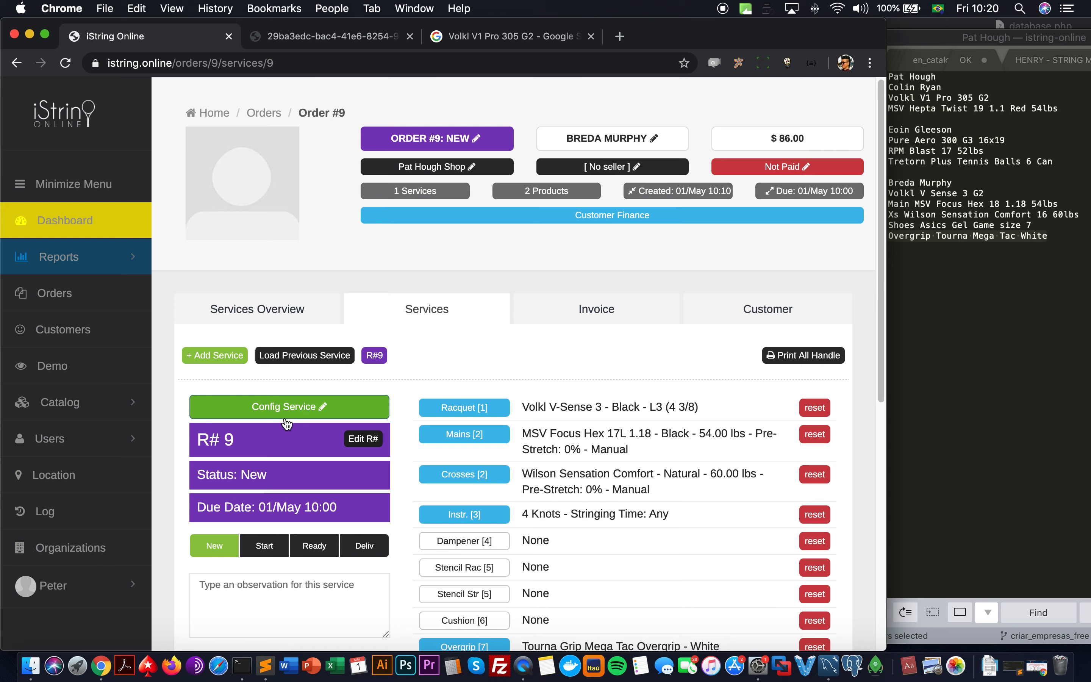
{"action": "left_click", "coordinate": [763, 168]}
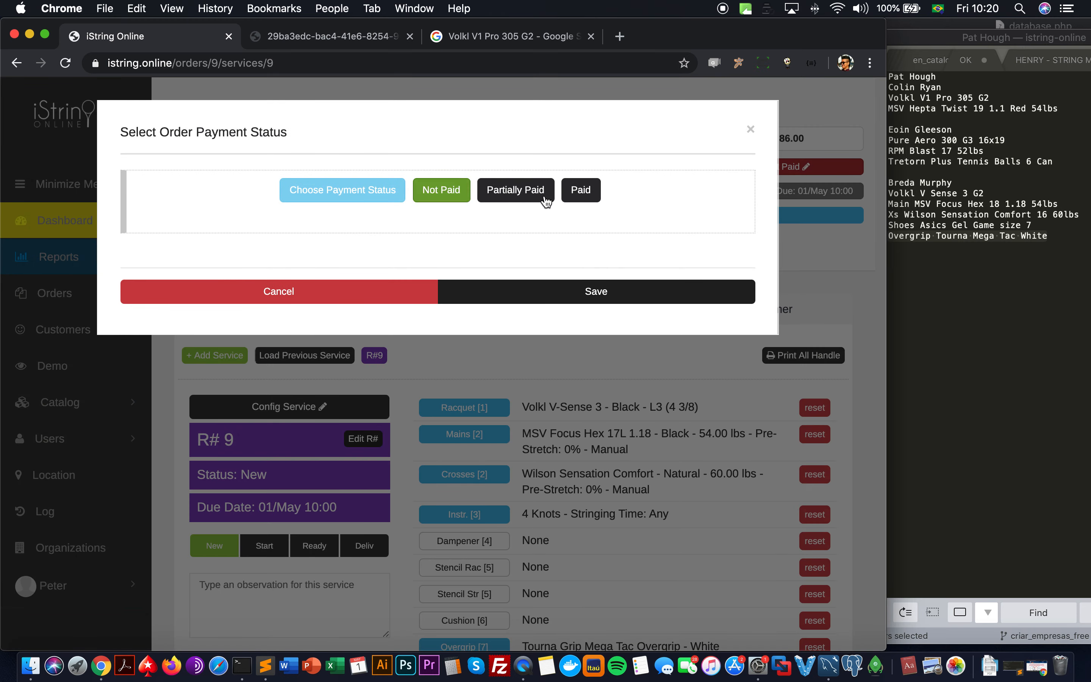
{"action": "left_click", "coordinate": [403, 291]}
{"action": "left_click", "coordinate": [659, 219]}
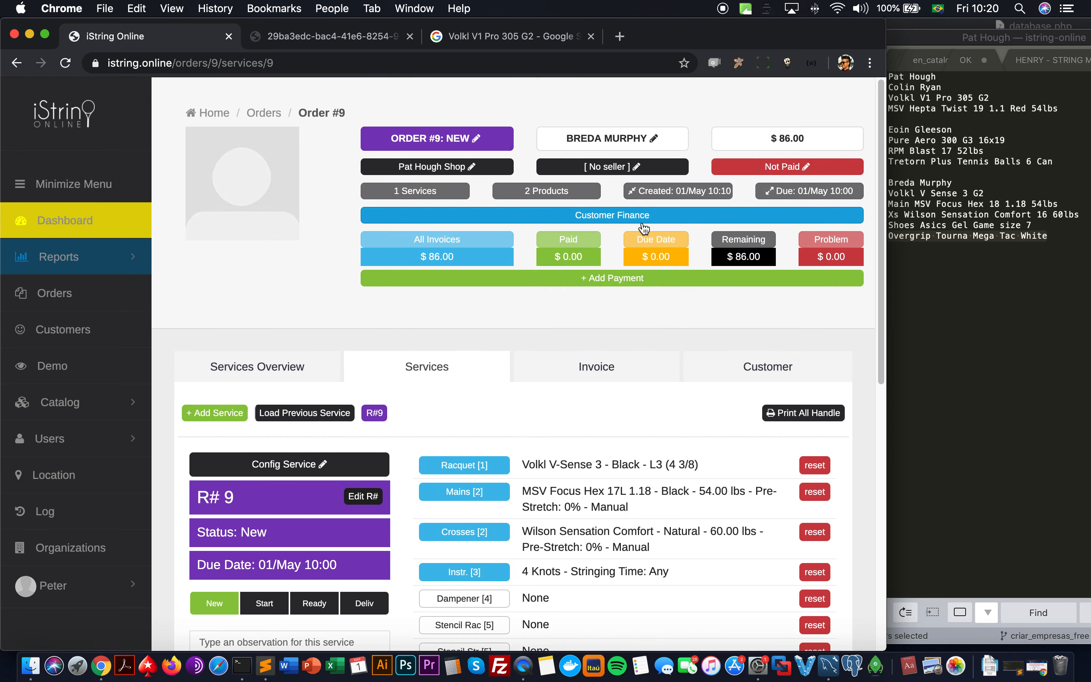
{"action": "left_click", "coordinate": [569, 278]}
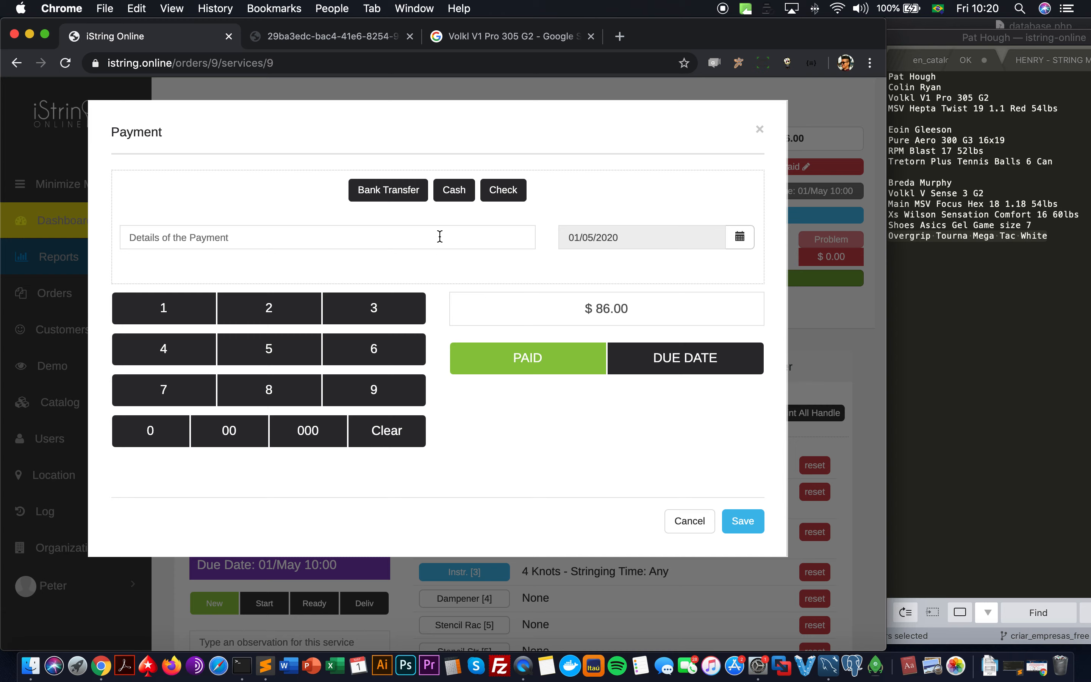
{"action": "left_click", "coordinate": [683, 521]}
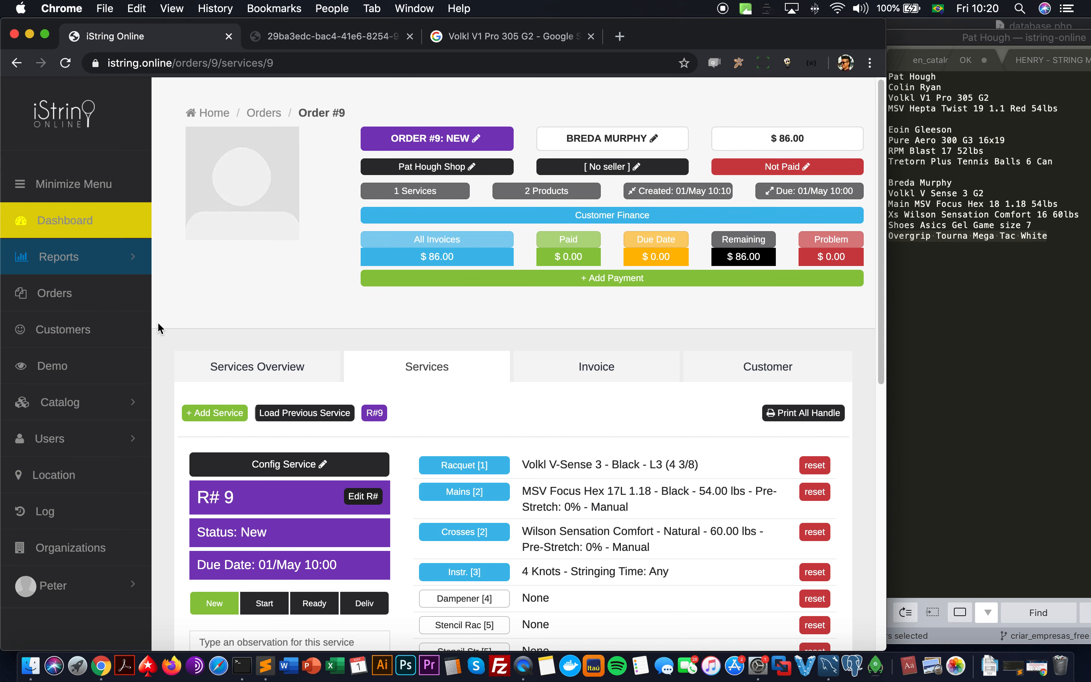
{"action": "left_click", "coordinate": [55, 365]}
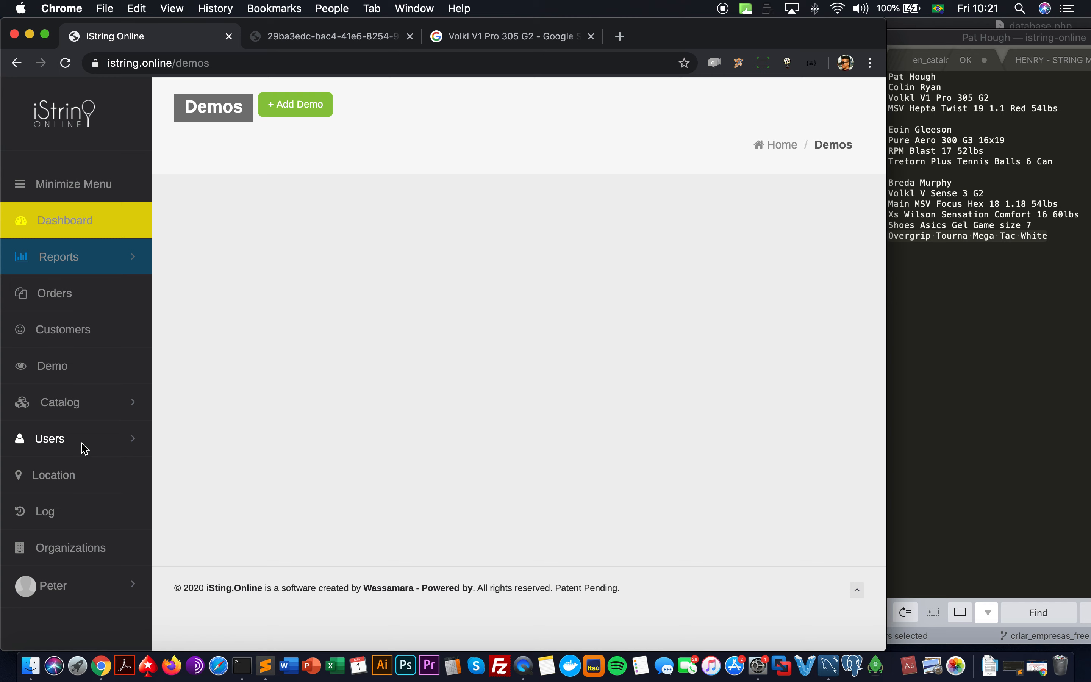
Step: Add a Wilson Clash 98 16x19 Standard demo racquet with grip size L3 (4 3/8)
{"action": "left_click", "coordinate": [298, 115]}
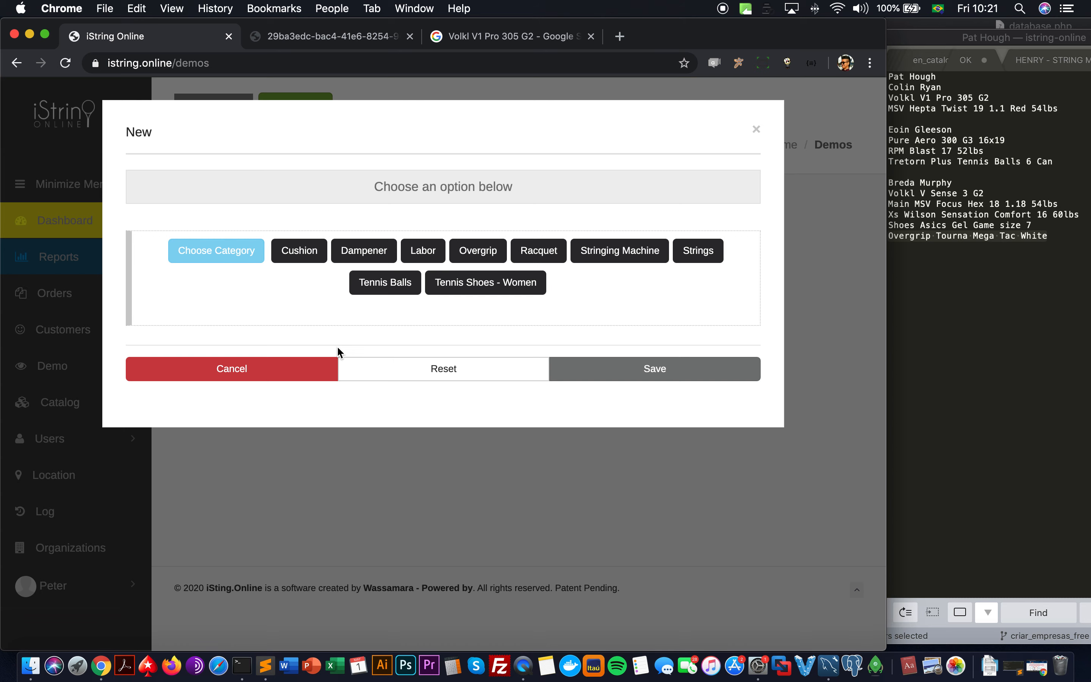
{"action": "left_click", "coordinate": [533, 260]}
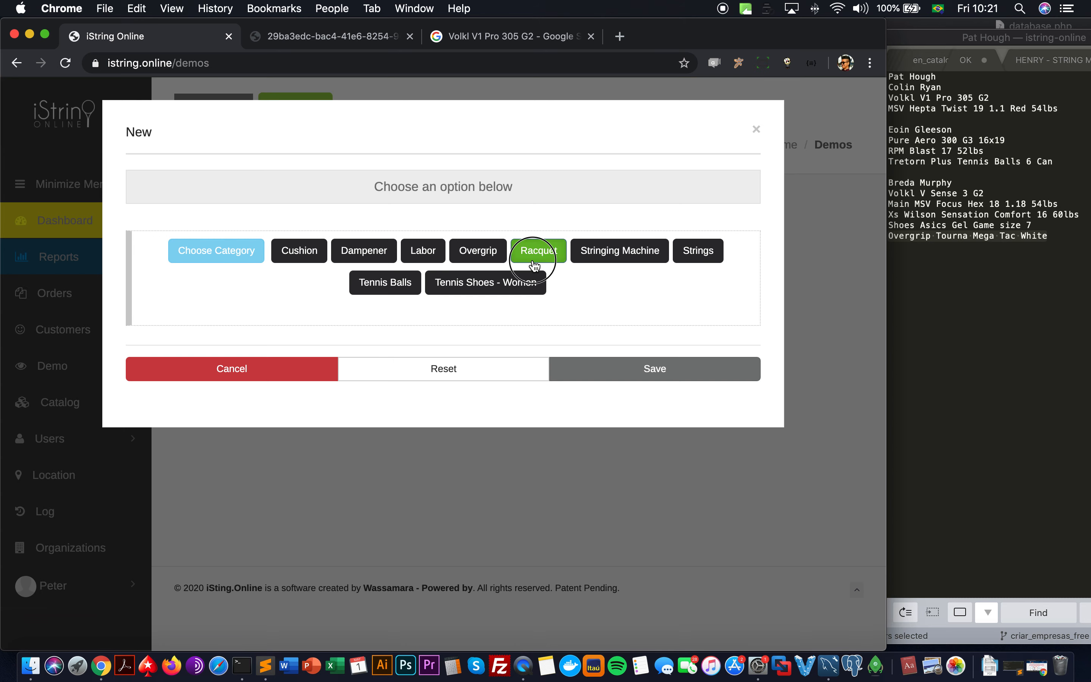
{"action": "left_click", "coordinate": [444, 344]}
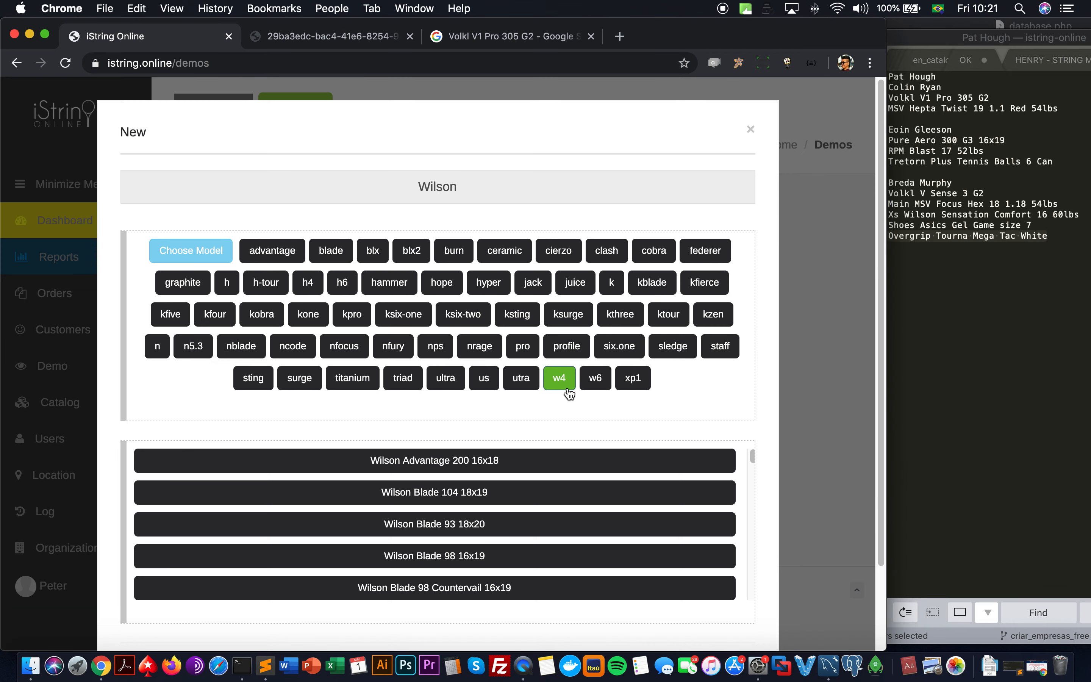
{"action": "left_click", "coordinate": [606, 251]}
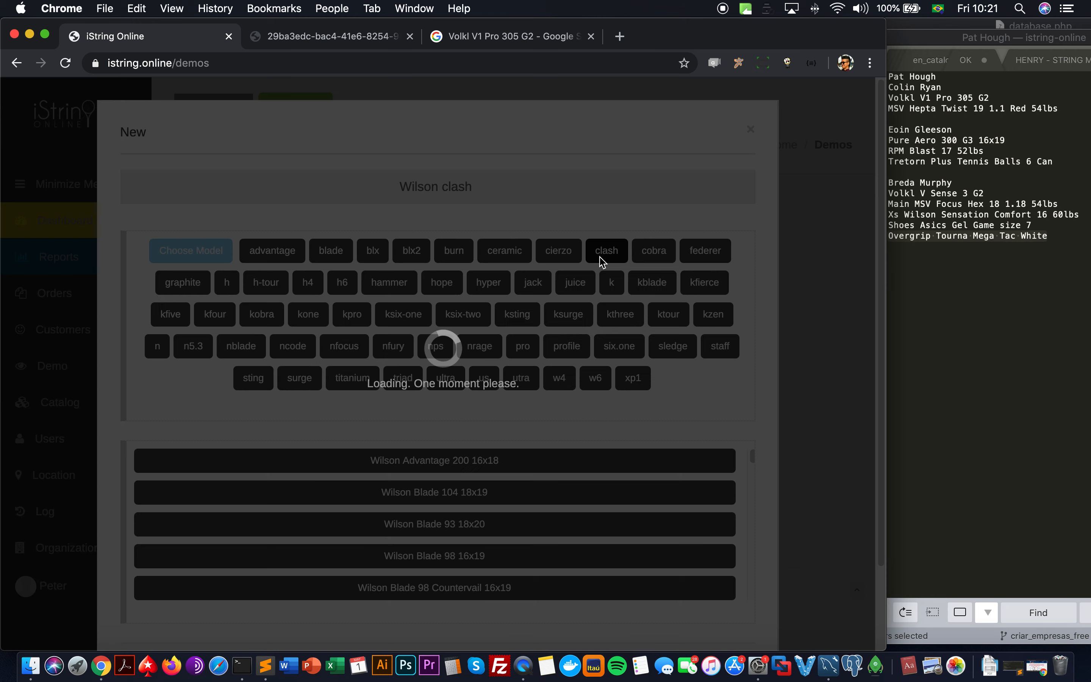
{"action": "left_click", "coordinate": [508, 460]}
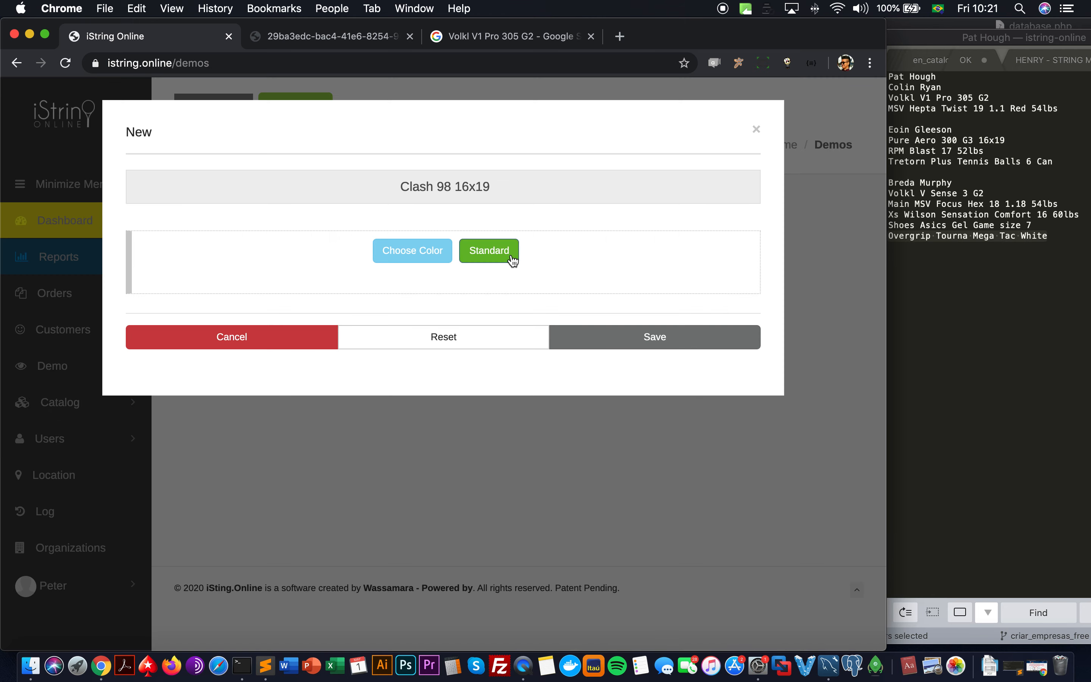
{"action": "left_click", "coordinate": [513, 260]}
{"action": "left_click", "coordinate": [507, 254]}
{"action": "left_click", "coordinate": [602, 266]}
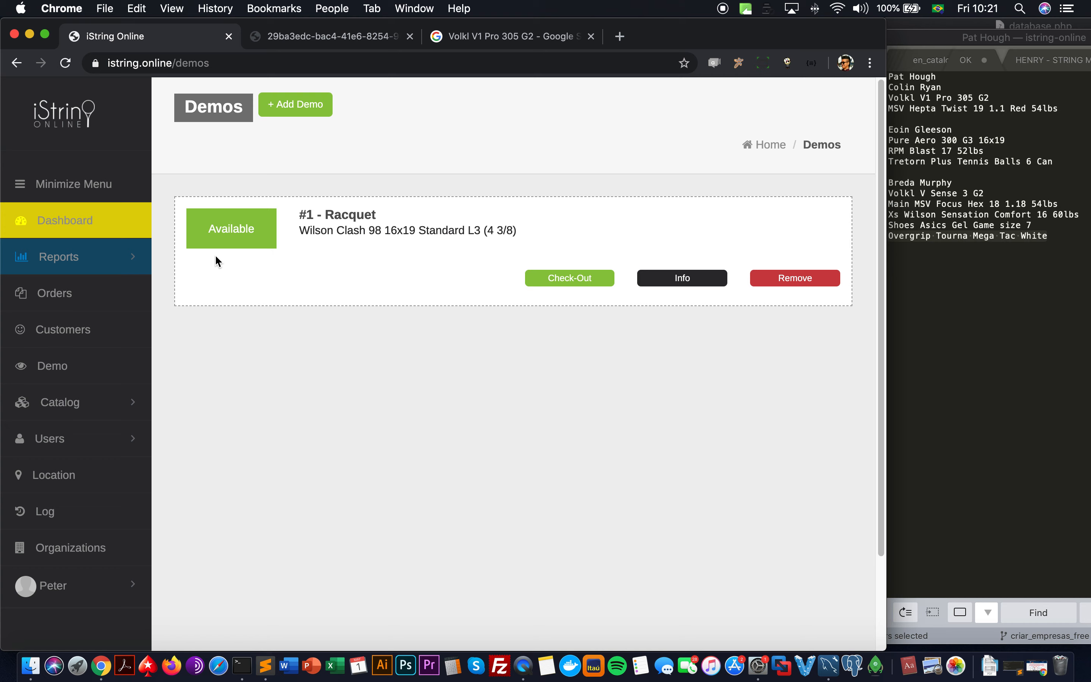
Step: Begin a check-out for the demo racquet, then cancel to keep it available
{"action": "left_click", "coordinate": [535, 284]}
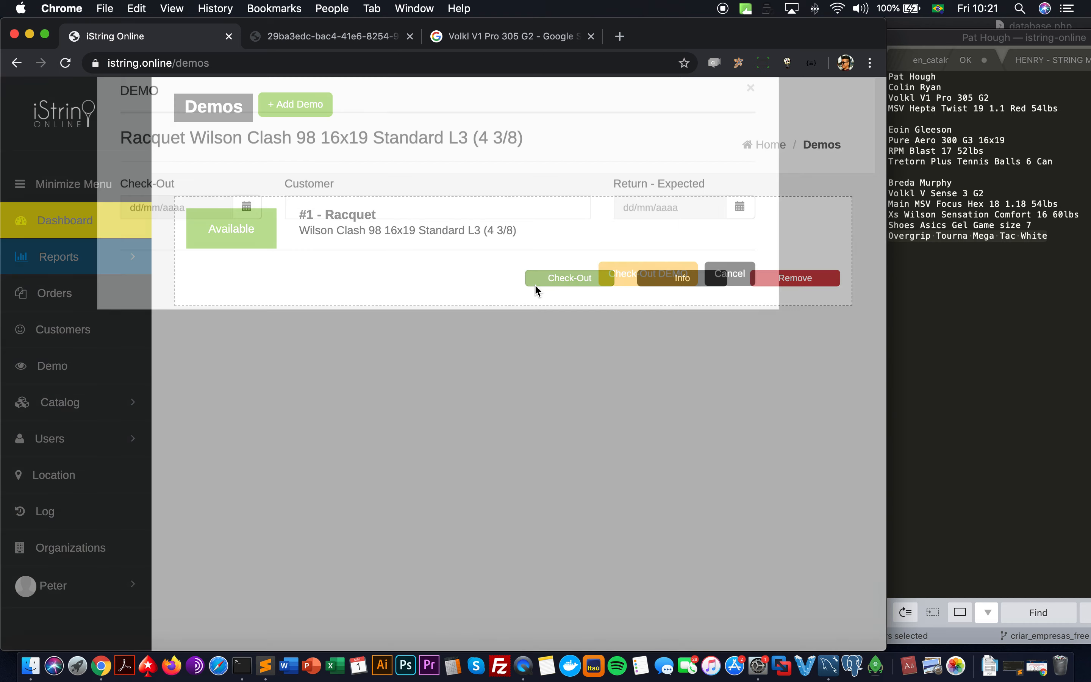
{"action": "left_click", "coordinate": [315, 256]}
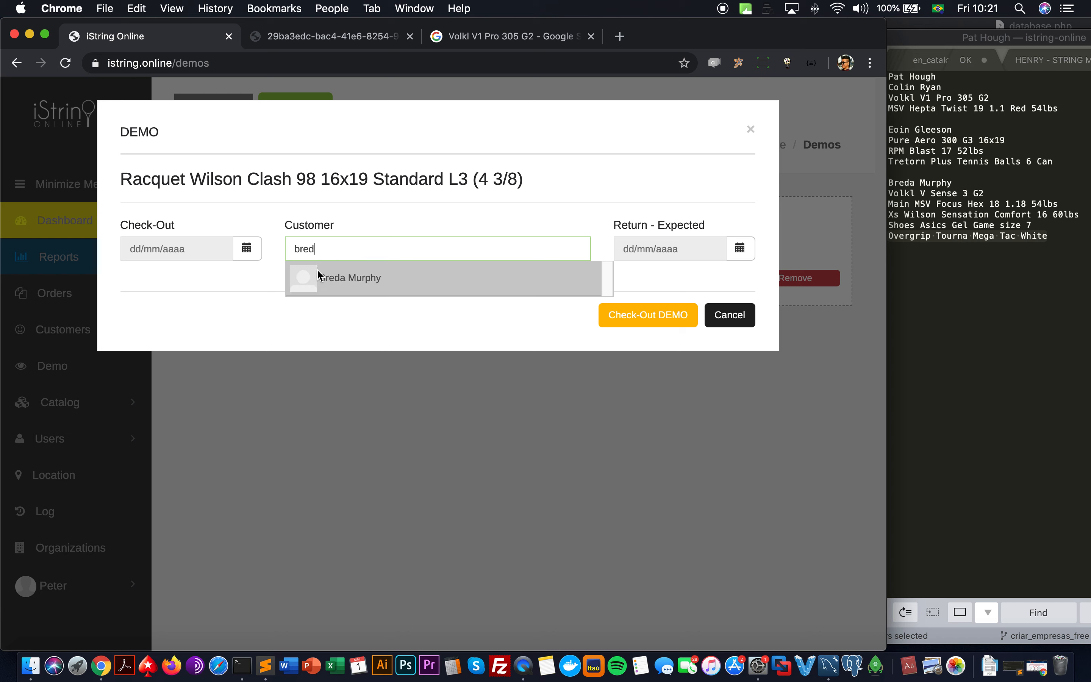
{"action": "left_click", "coordinate": [737, 315]}
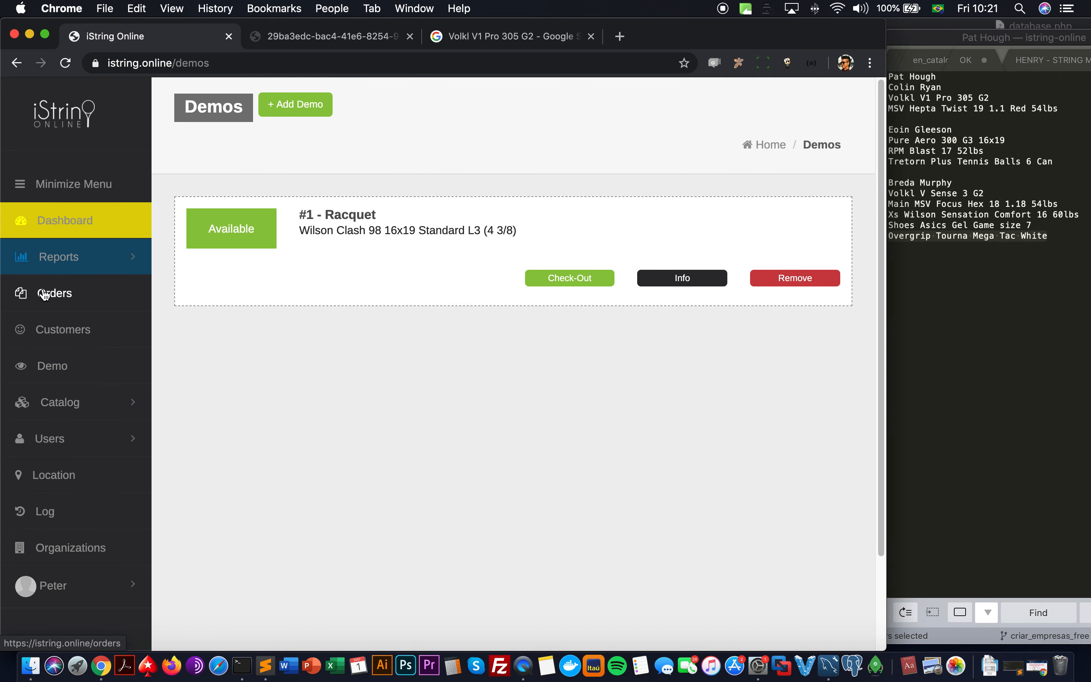
Step: Scroll through the Dashboard's orders, racquets, payments and stringer tables, then expand Reports
{"action": "left_click", "coordinate": [49, 232]}
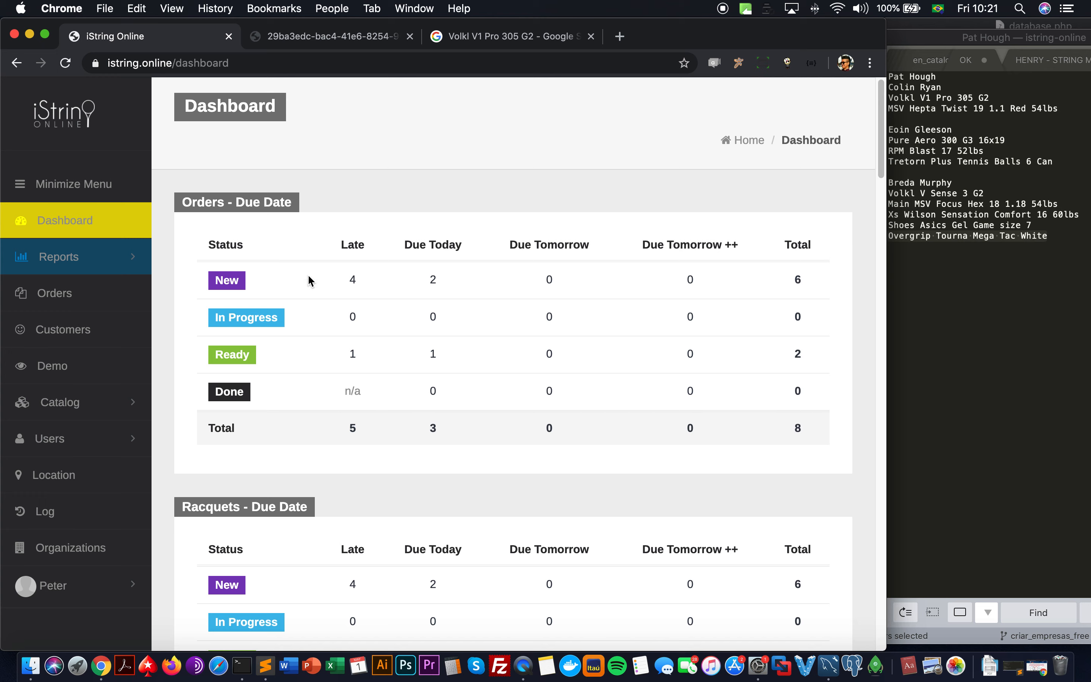
{"action": "scroll", "coordinate": [294, 310], "scroll_direction": "down", "scroll_amount": 5}
{"action": "scroll", "coordinate": [228, 352], "scroll_direction": "down", "scroll_amount": 4}
{"action": "scroll", "coordinate": [223, 350], "scroll_direction": "down", "scroll_amount": 7}
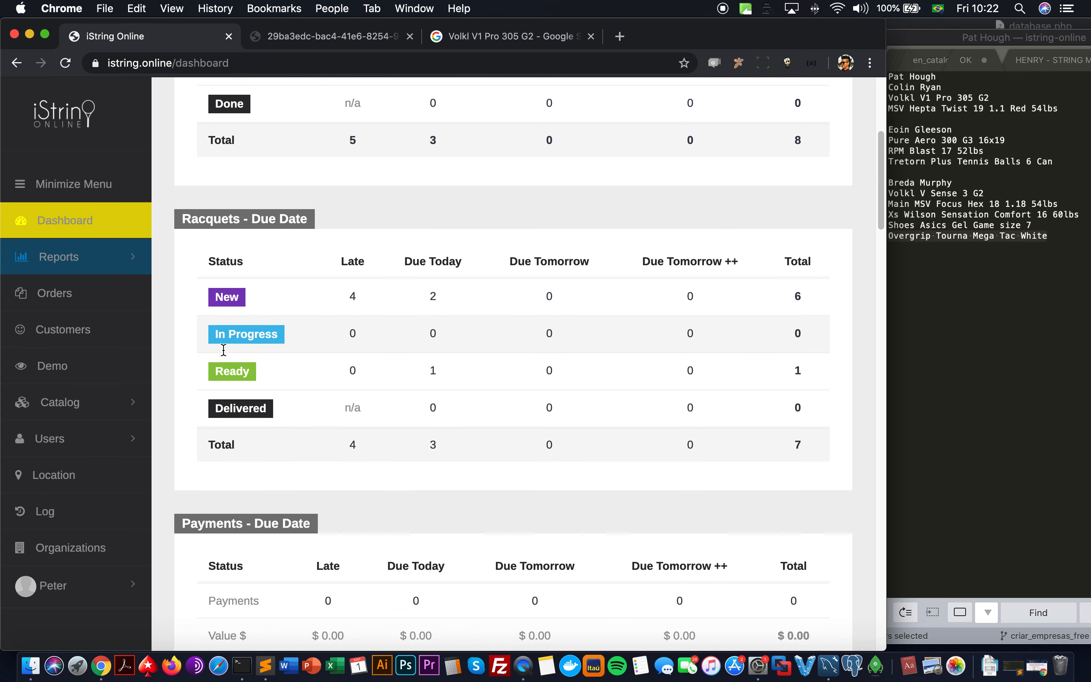
{"action": "scroll", "coordinate": [446, 395], "scroll_direction": "down", "scroll_amount": 5}
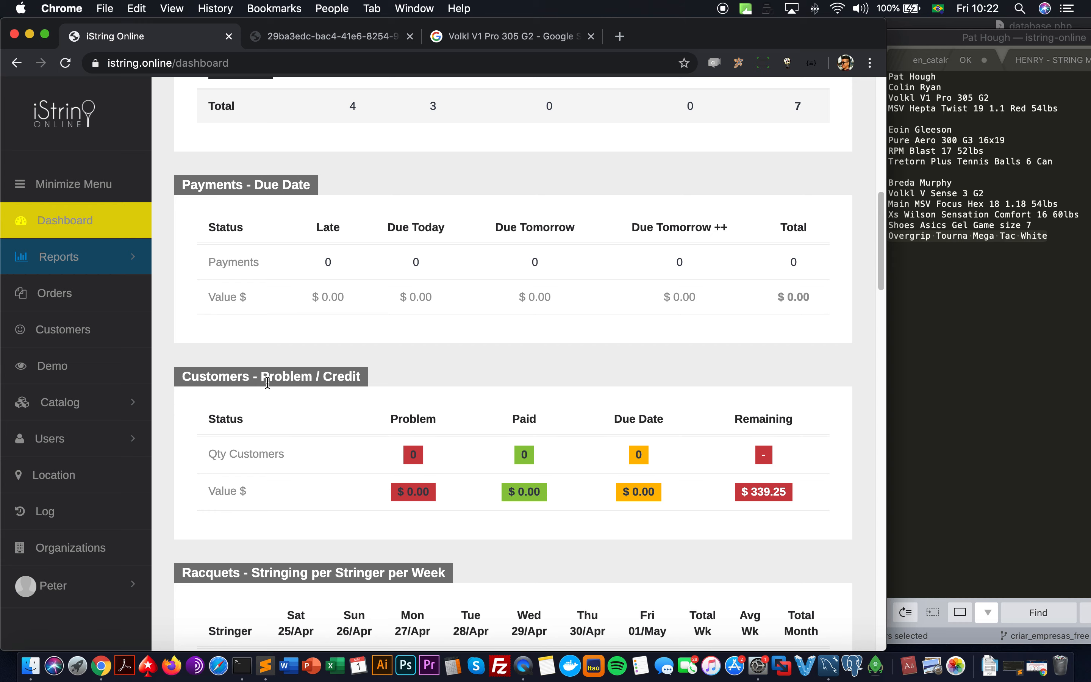
{"action": "scroll", "coordinate": [260, 384], "scroll_direction": "down", "scroll_amount": 6}
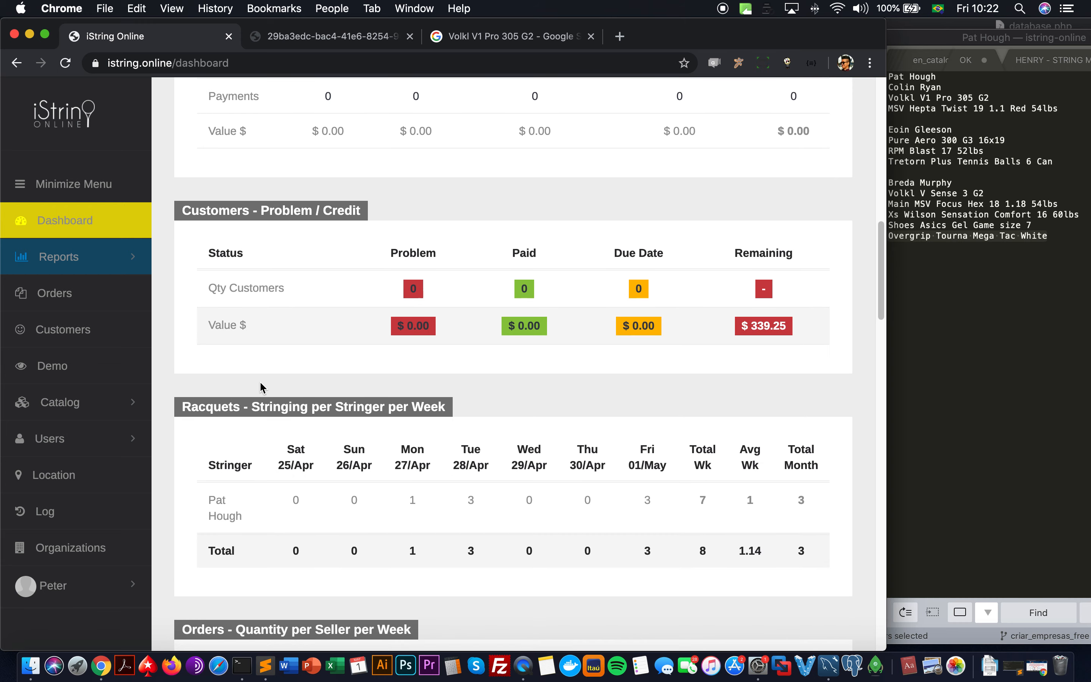
{"action": "scroll", "coordinate": [301, 401], "scroll_direction": "down", "scroll_amount": 20}
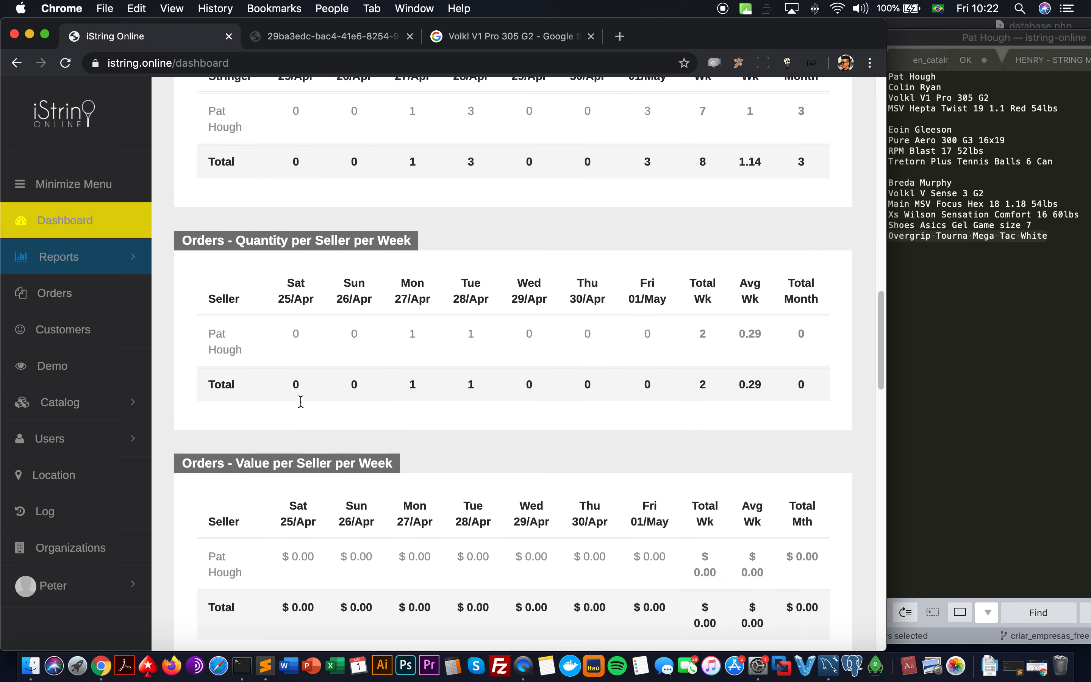
{"action": "scroll", "coordinate": [302, 405], "scroll_direction": "up", "scroll_amount": 20}
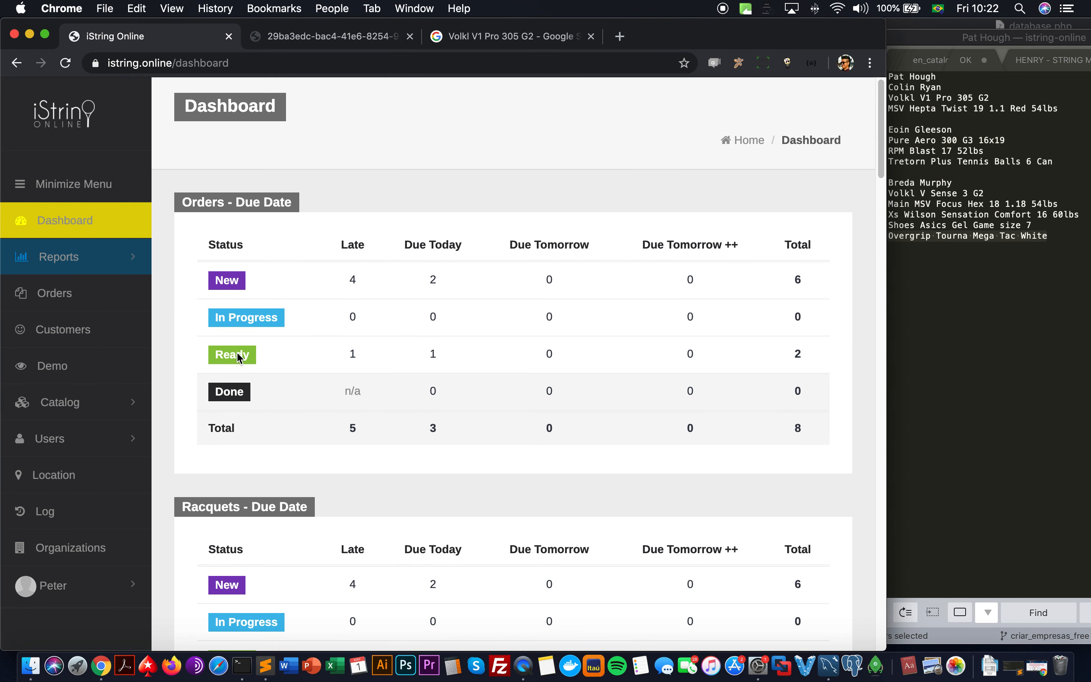
{"action": "left_click", "coordinate": [72, 255]}
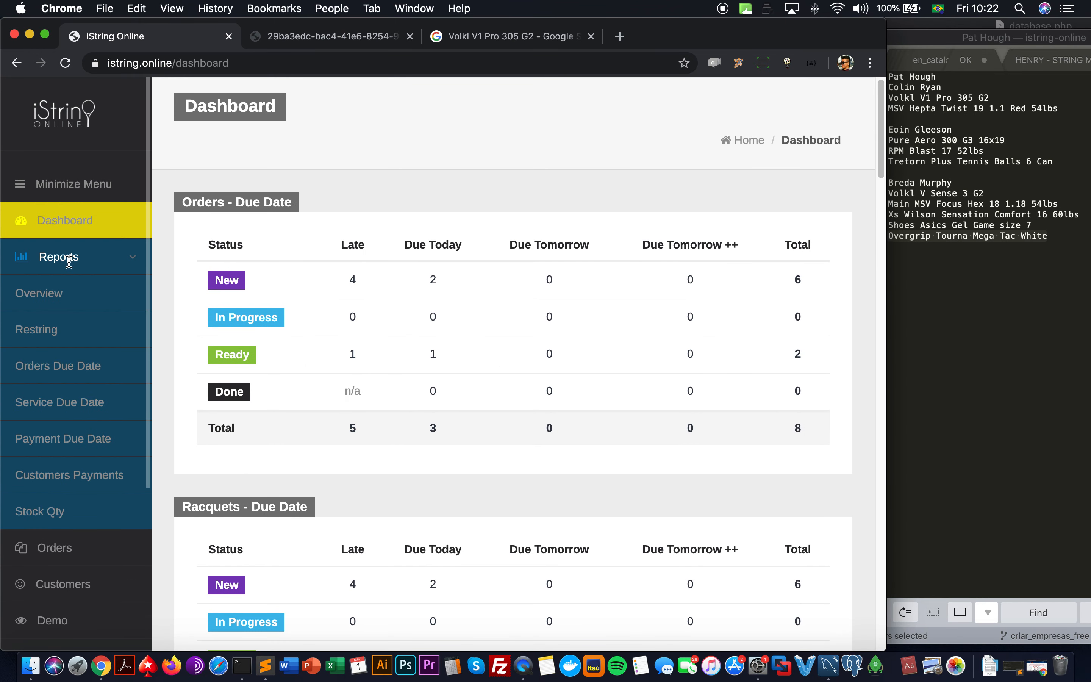
Step: Check the total due amount in Reports Overview, then open the Restring report
{"action": "left_click", "coordinate": [69, 296]}
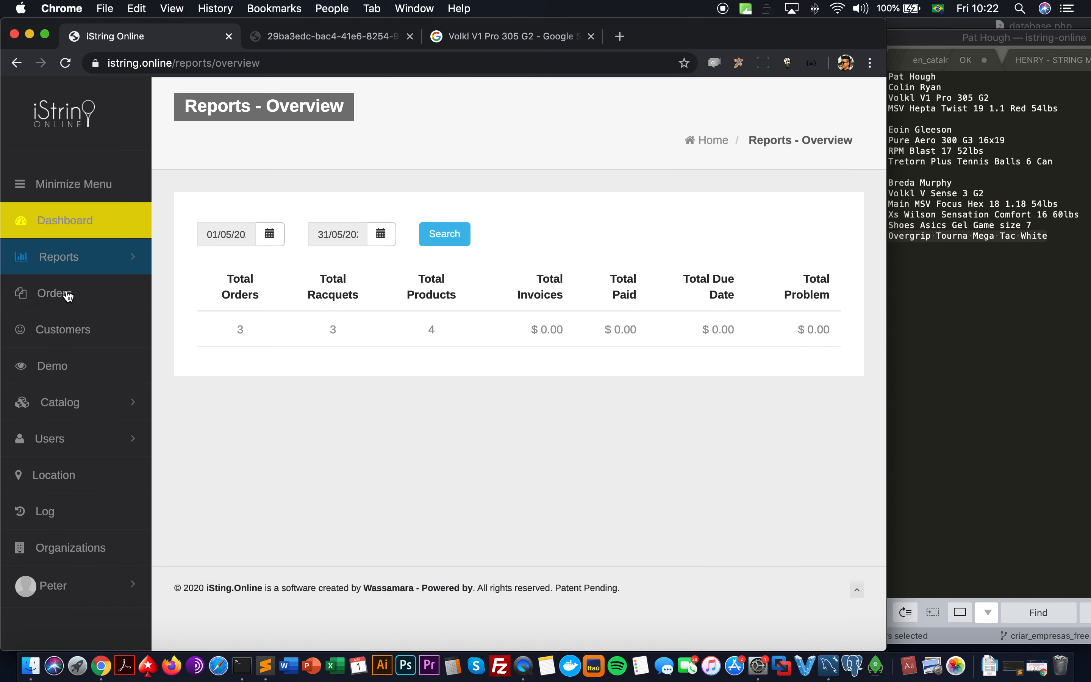
{"action": "left_click_drag", "start_coordinate": [68, 296], "coordinate": [239, 328]}
{"action": "left_click_drag", "start_coordinate": [527, 331], "coordinate": [745, 334]}
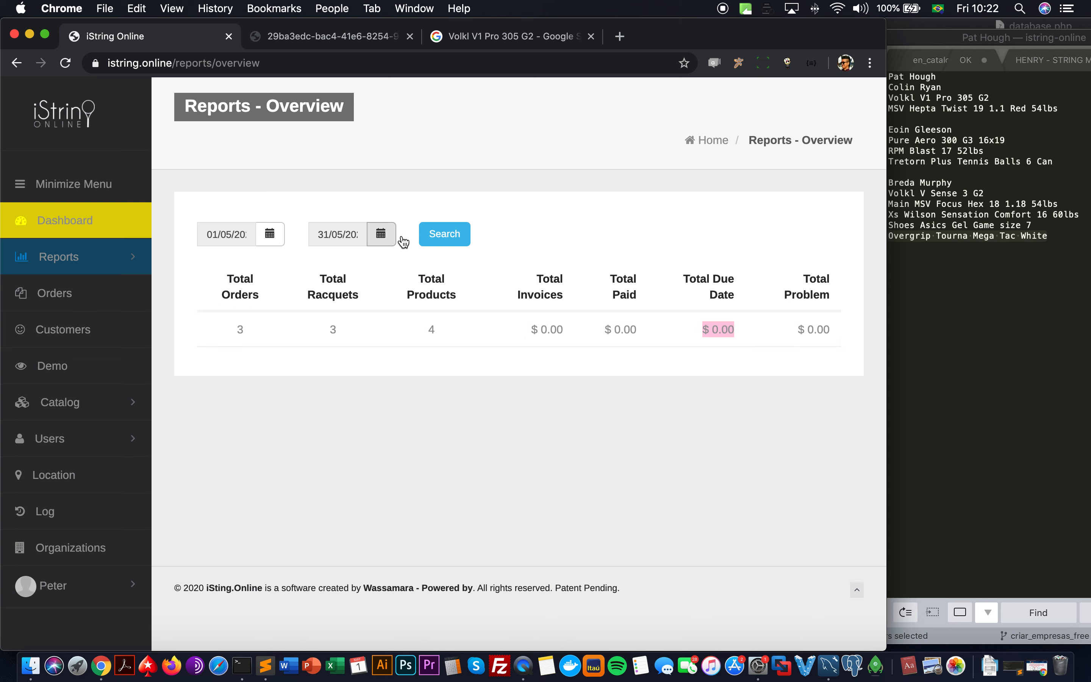
{"action": "left_click", "coordinate": [82, 263]}
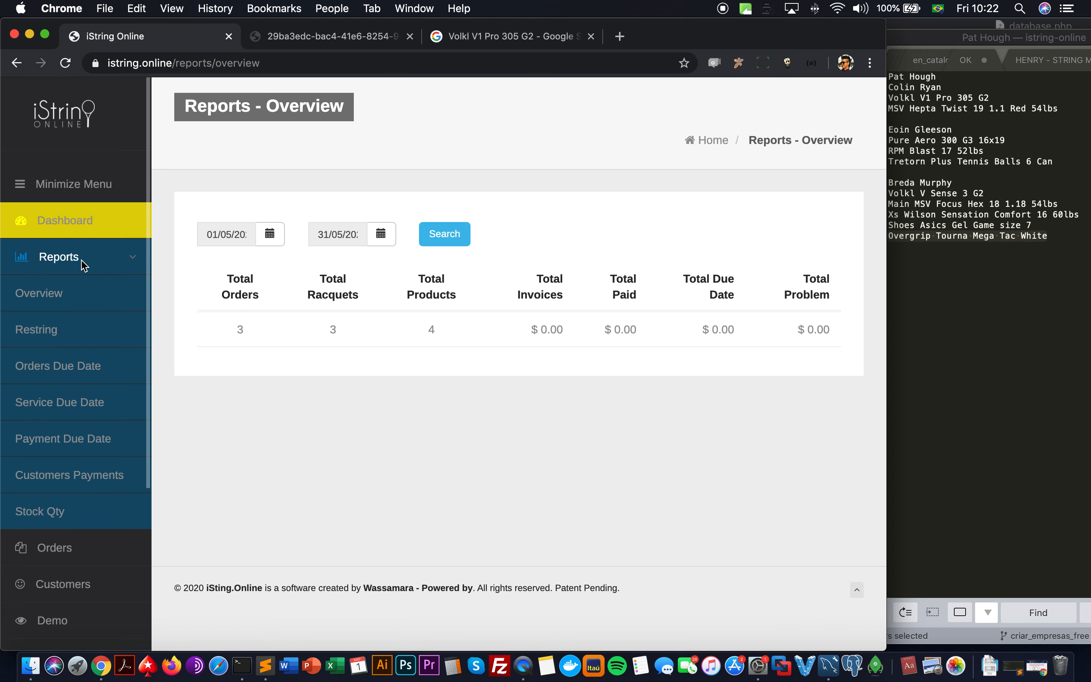
{"action": "left_click", "coordinate": [77, 330]}
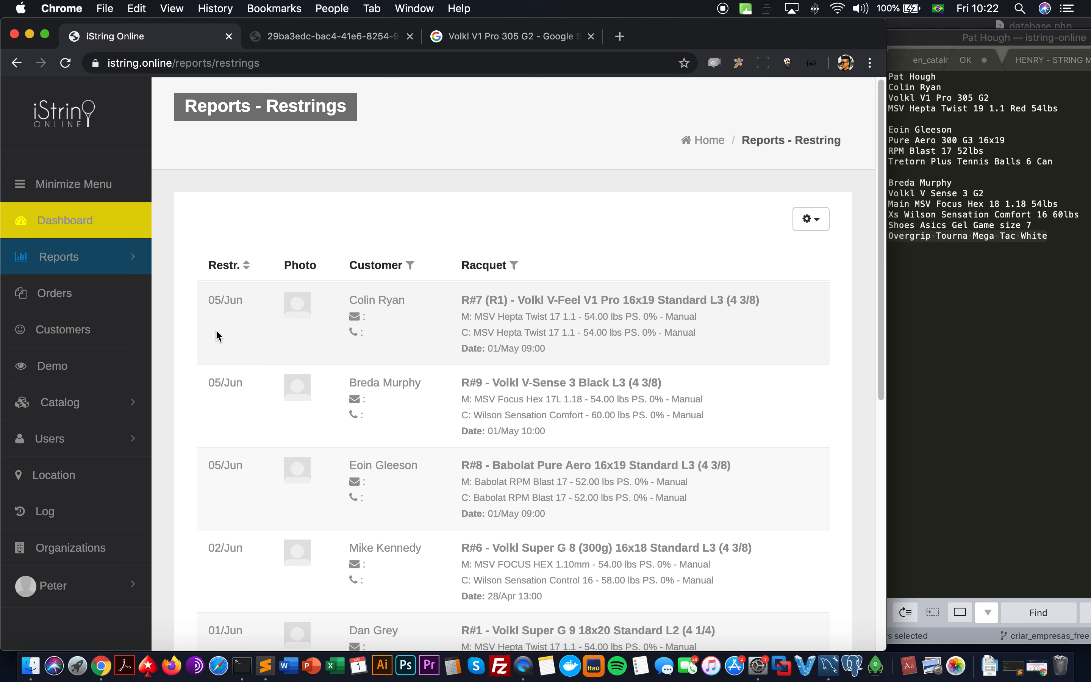
Step: Scroll the Restrings report and expand the Catalog section in the sidebar
{"action": "scroll", "coordinate": [307, 322], "scroll_direction": "down", "scroll_amount": 2}
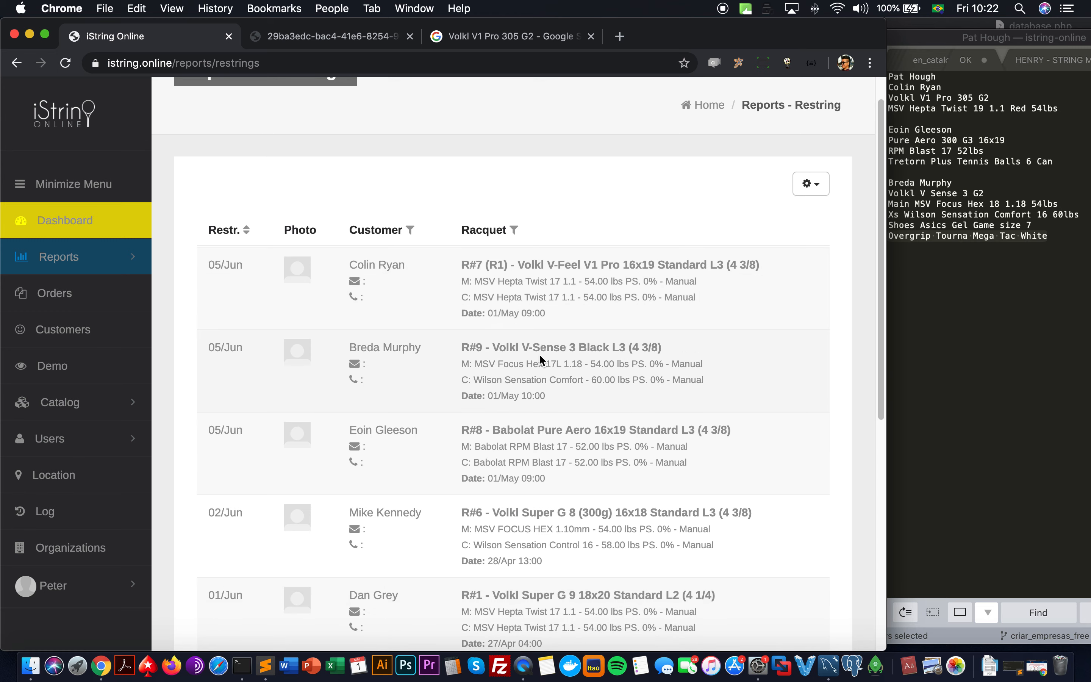
{"action": "left_click", "coordinate": [95, 403]}
{"action": "scroll", "coordinate": [95, 418], "scroll_direction": "down", "scroll_amount": 4}
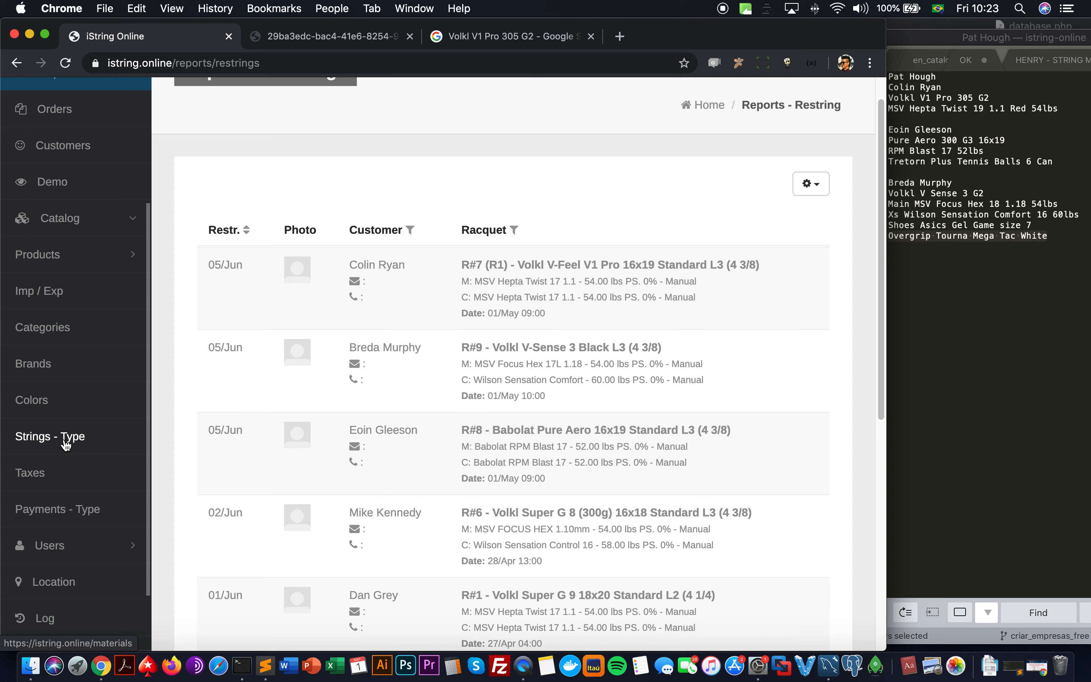
Step: View the String Types catalog, then return to the Restrings report and scroll its six entries
{"action": "left_click", "coordinate": [65, 441]}
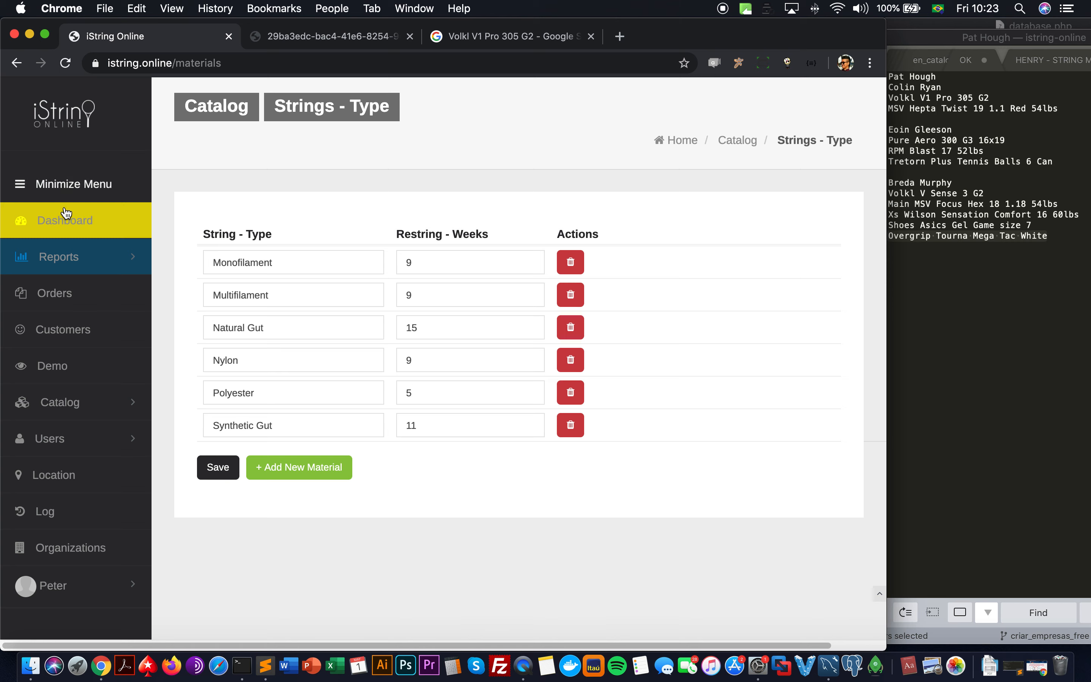
{"action": "left_click", "coordinate": [57, 258]}
{"action": "left_click", "coordinate": [58, 336]}
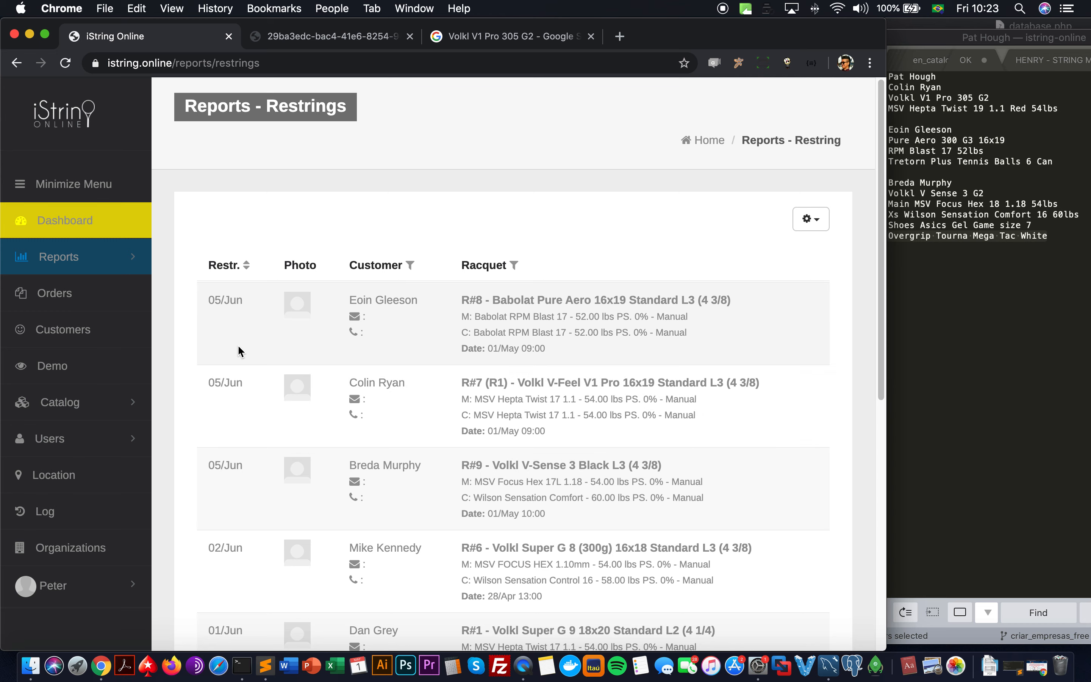
{"action": "scroll", "coordinate": [239, 379], "scroll_direction": "down", "scroll_amount": 1}
{"action": "scroll", "coordinate": [244, 278], "scroll_direction": "down", "scroll_amount": 9}
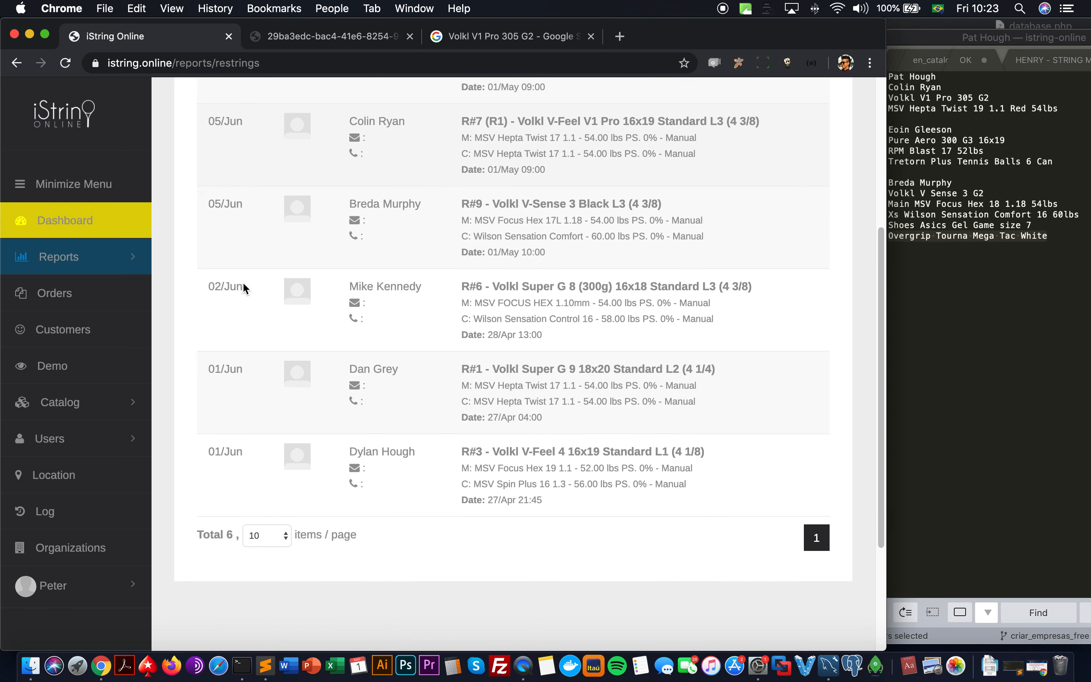
{"action": "scroll", "coordinate": [242, 282], "scroll_direction": "up", "scroll_amount": 10}
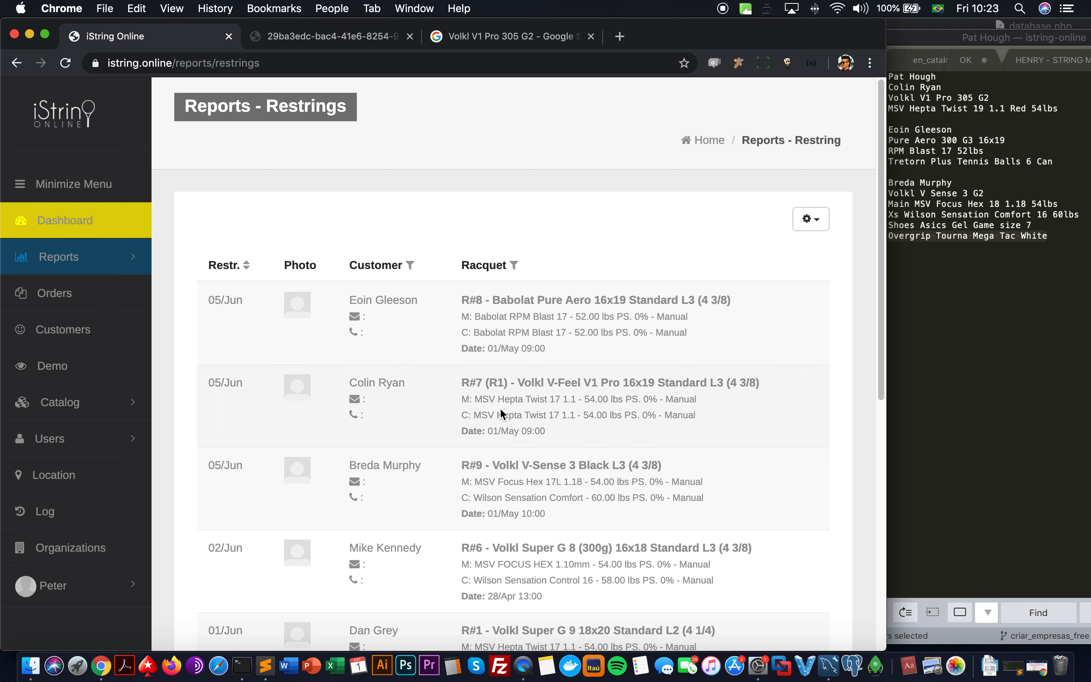
Step: Expand Catalog and scroll through the list of product categories
{"action": "left_click", "coordinate": [80, 406]}
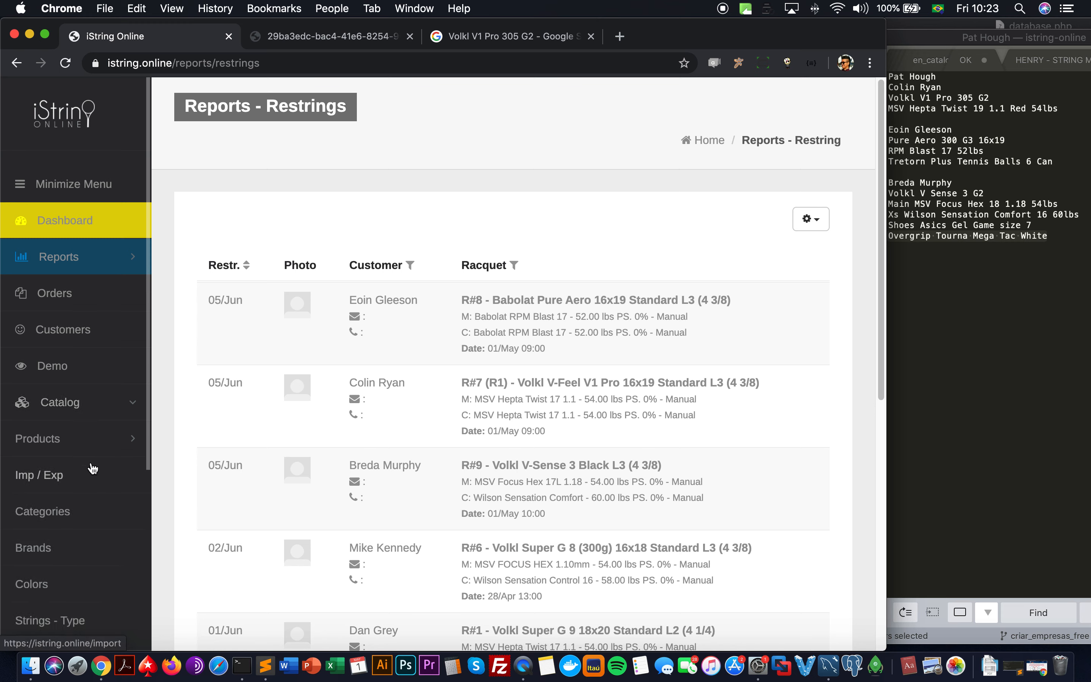
{"action": "left_click", "coordinate": [90, 436]}
{"action": "scroll", "coordinate": [90, 438], "scroll_direction": "down", "scroll_amount": 5}
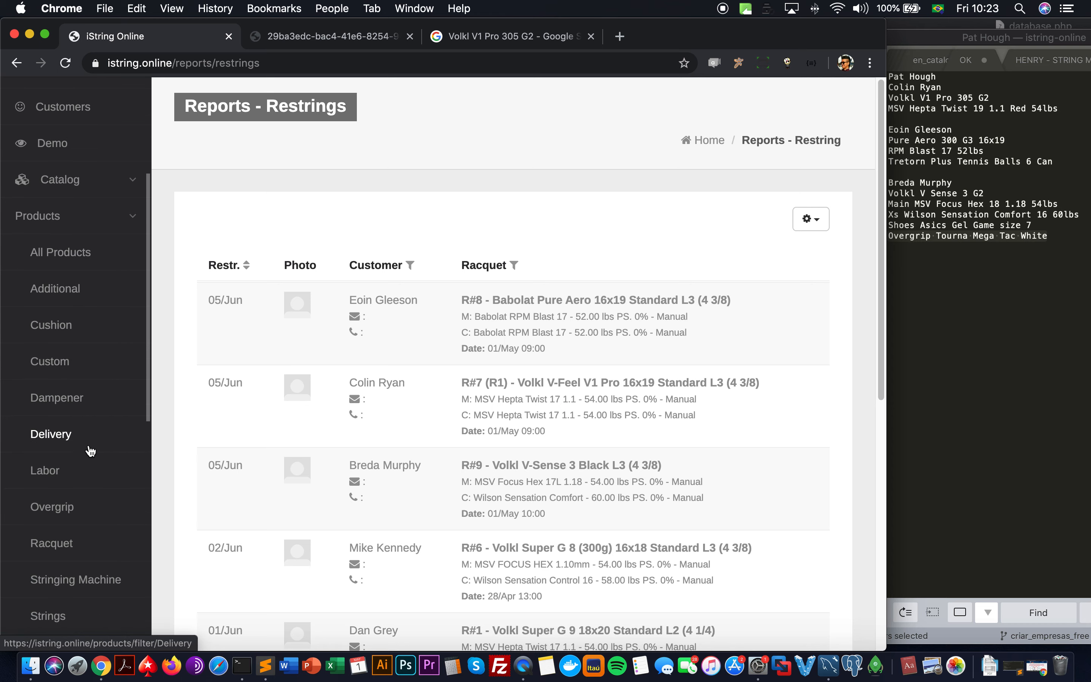
{"action": "scroll", "coordinate": [79, 550], "scroll_direction": "down", "scroll_amount": 1}
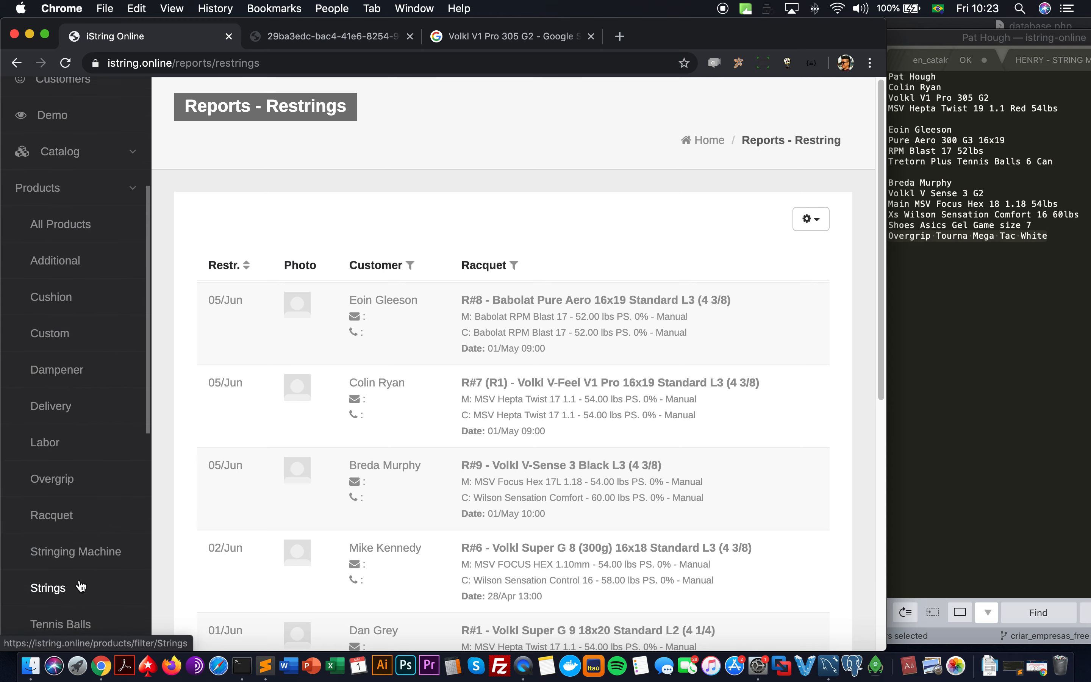
Step: Open product #25, Alpha Gut 2000 16, from the Strings list and leave its type as Multifilament
{"action": "left_click", "coordinate": [81, 587]}
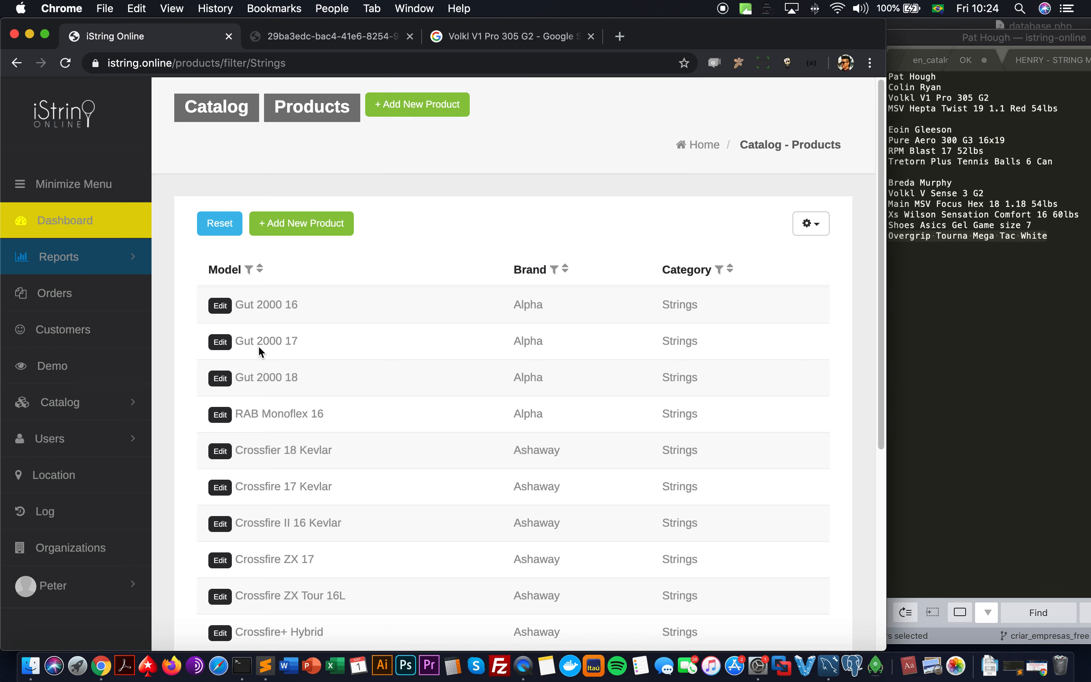
{"action": "left_click", "coordinate": [231, 310]}
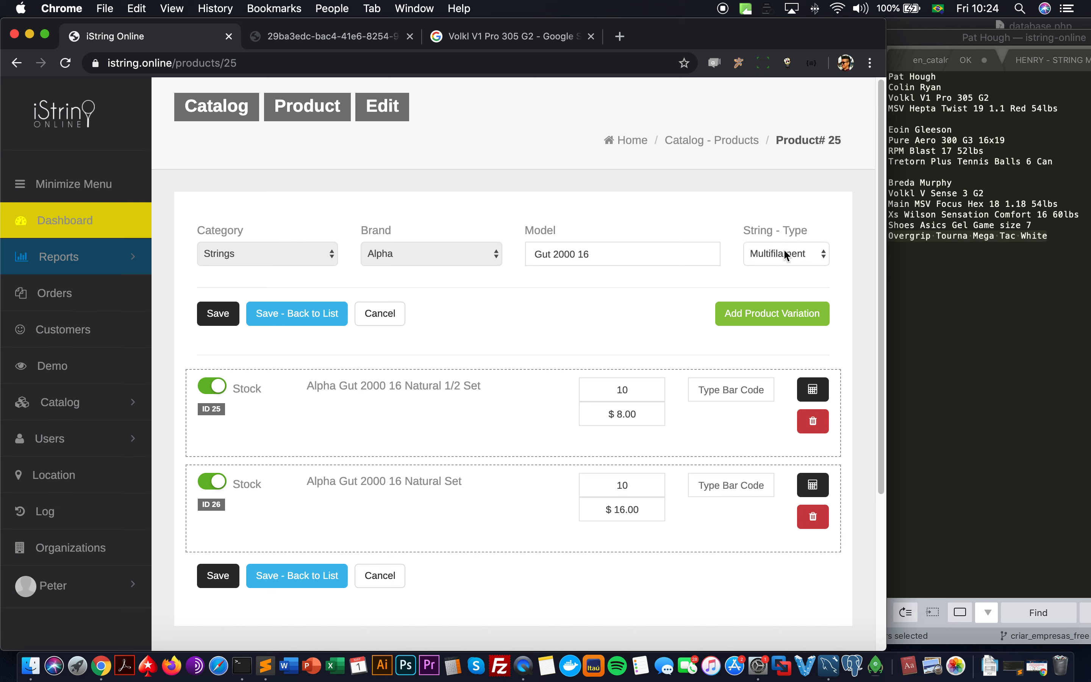
{"action": "left_click", "coordinate": [785, 255]}
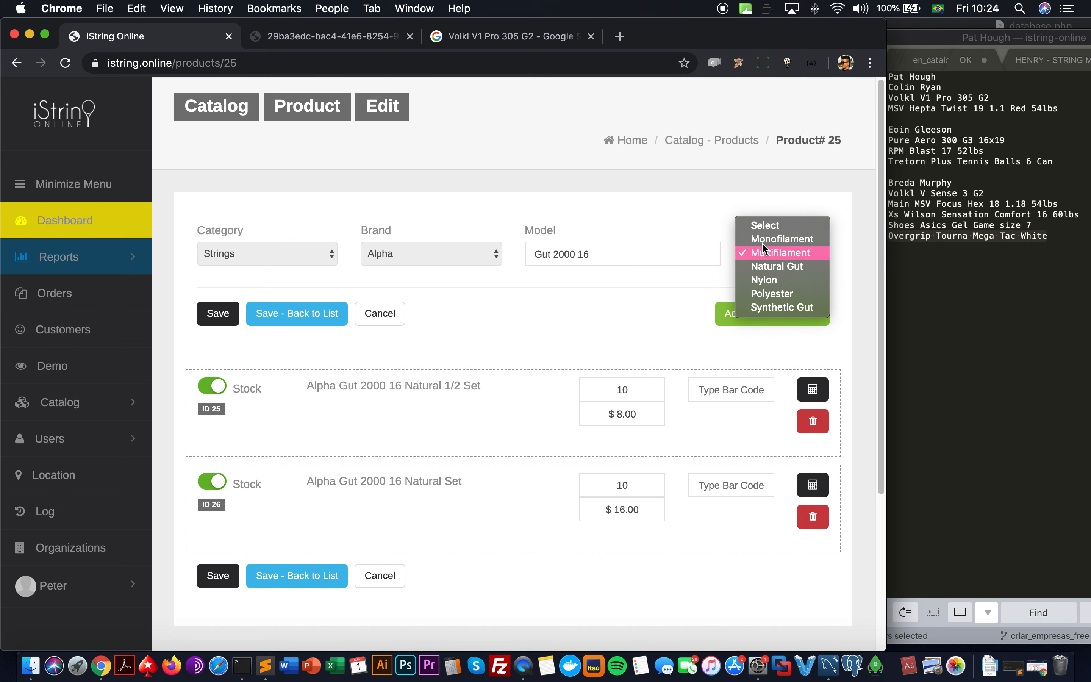
{"action": "left_click", "coordinate": [752, 253]}
{"action": "left_click", "coordinate": [752, 255]}
{"action": "left_click", "coordinate": [677, 214]}
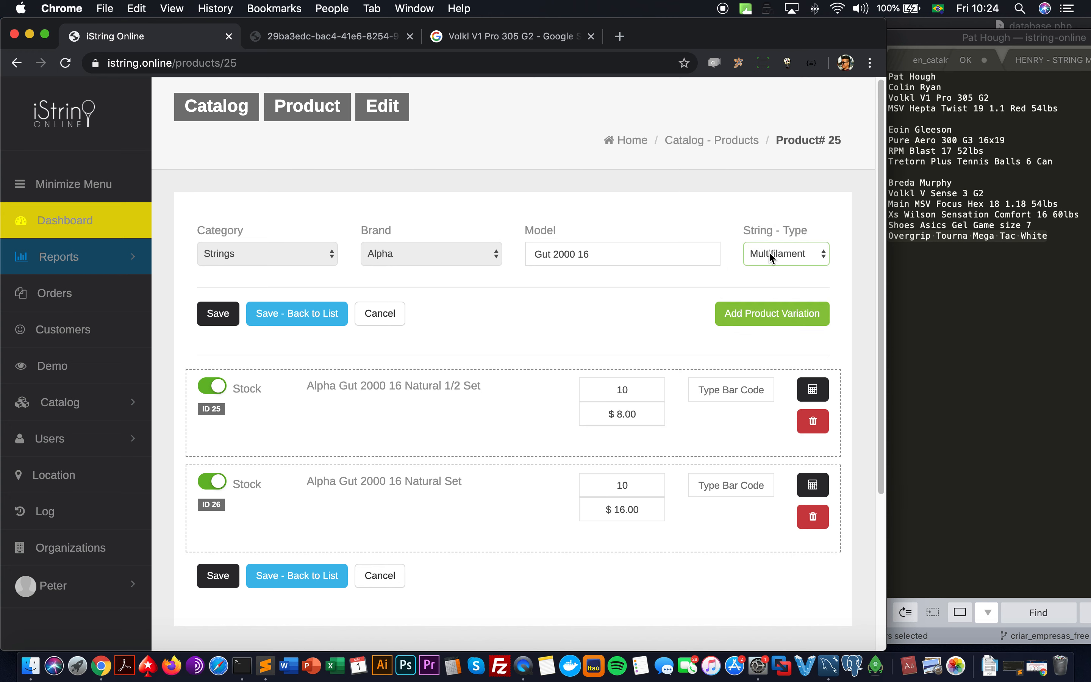
{"action": "left_click", "coordinate": [88, 263]}
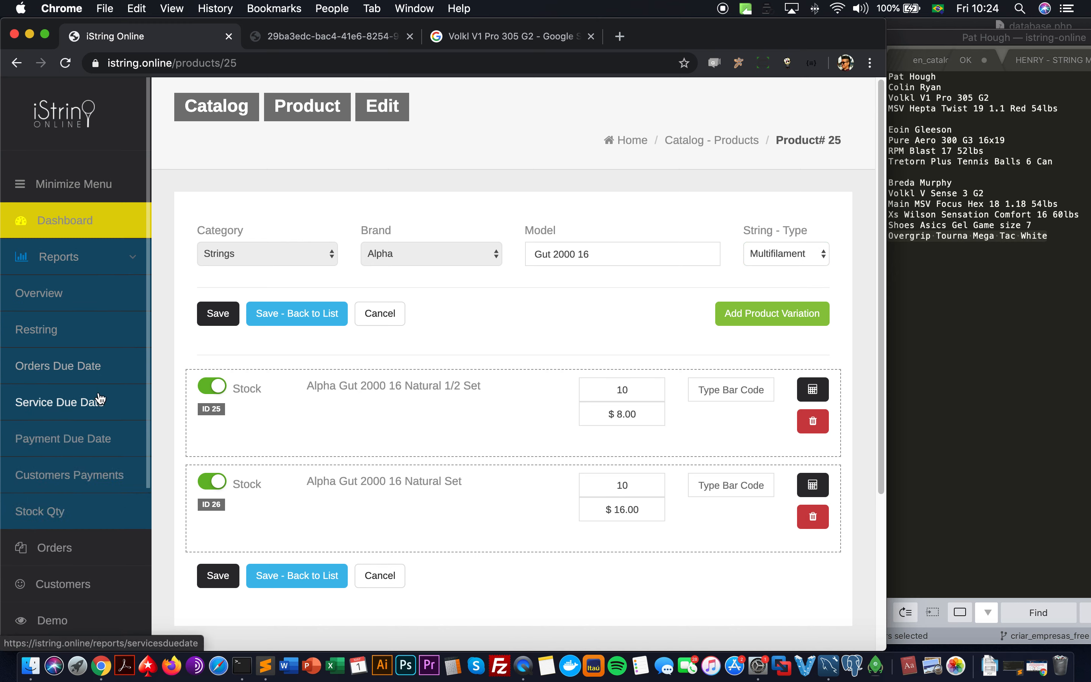
Step: Open the Stock Qty report of 11312 items and page through pages 5 and 7
{"action": "left_click", "coordinate": [81, 513]}
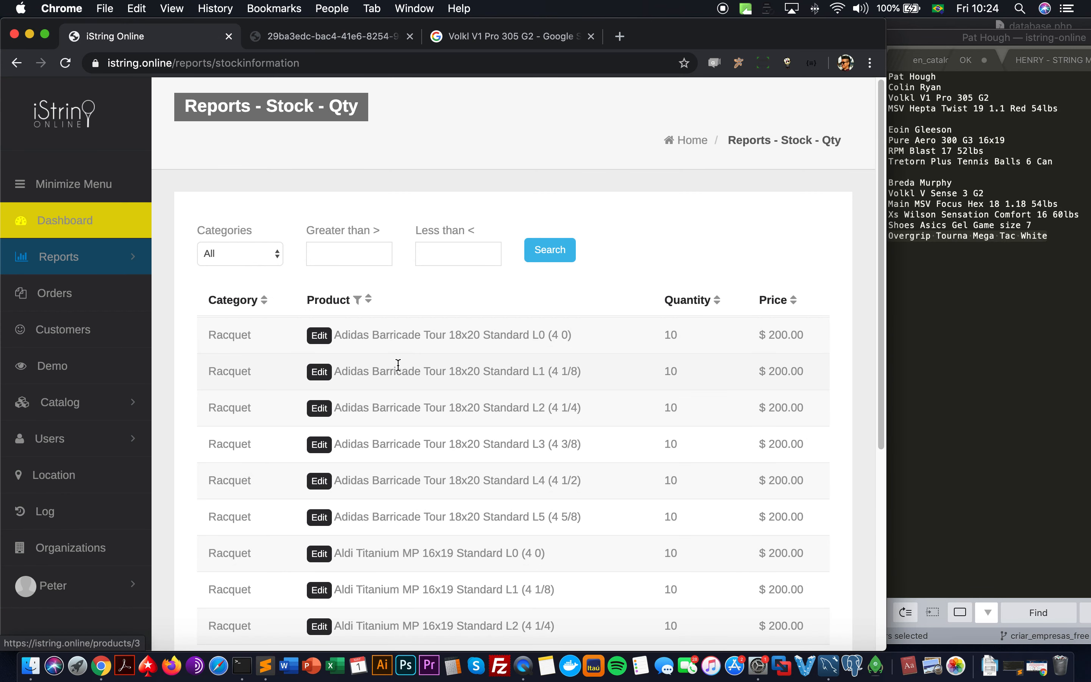
{"action": "scroll", "coordinate": [396, 365], "scroll_direction": "down", "scroll_amount": 5}
{"action": "scroll", "coordinate": [399, 363], "scroll_direction": "up", "scroll_amount": 3}
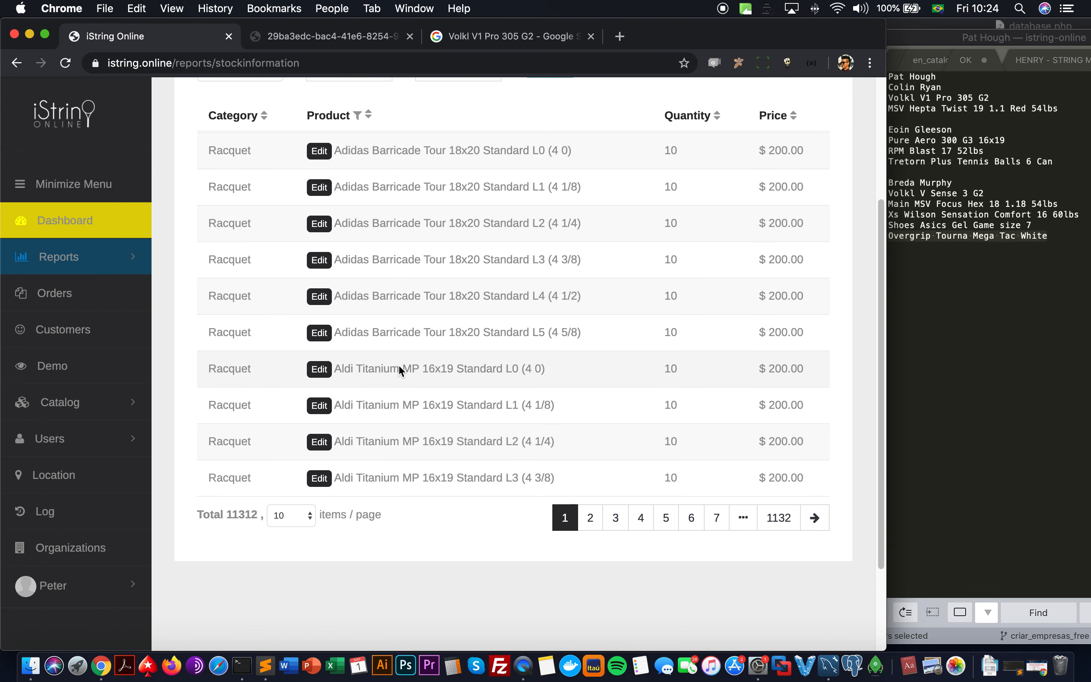
{"action": "scroll", "coordinate": [398, 361], "scroll_direction": "up", "scroll_amount": 2}
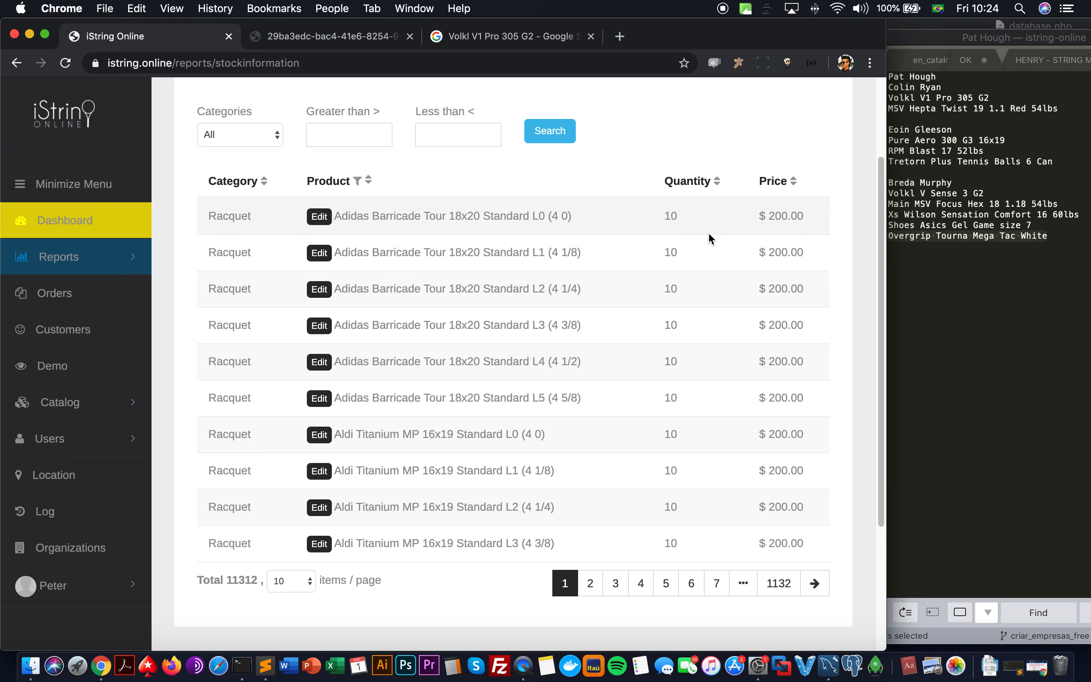
{"action": "scroll", "coordinate": [685, 252], "scroll_direction": "down", "scroll_amount": 1}
{"action": "left_click", "coordinate": [668, 585]}
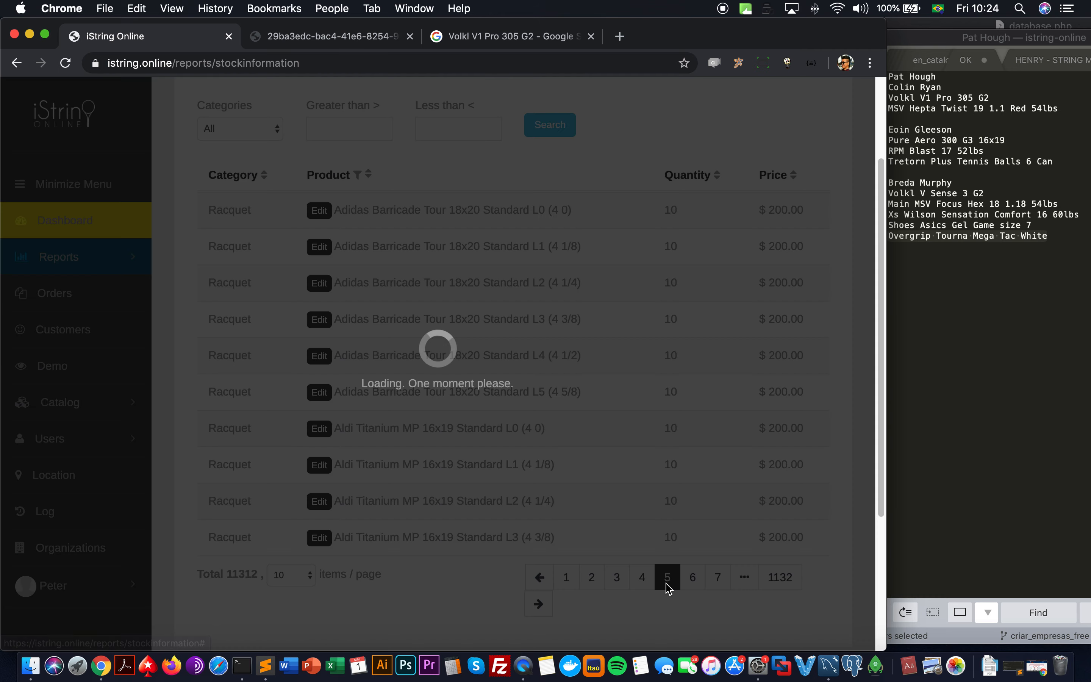
{"action": "left_click", "coordinate": [718, 577]}
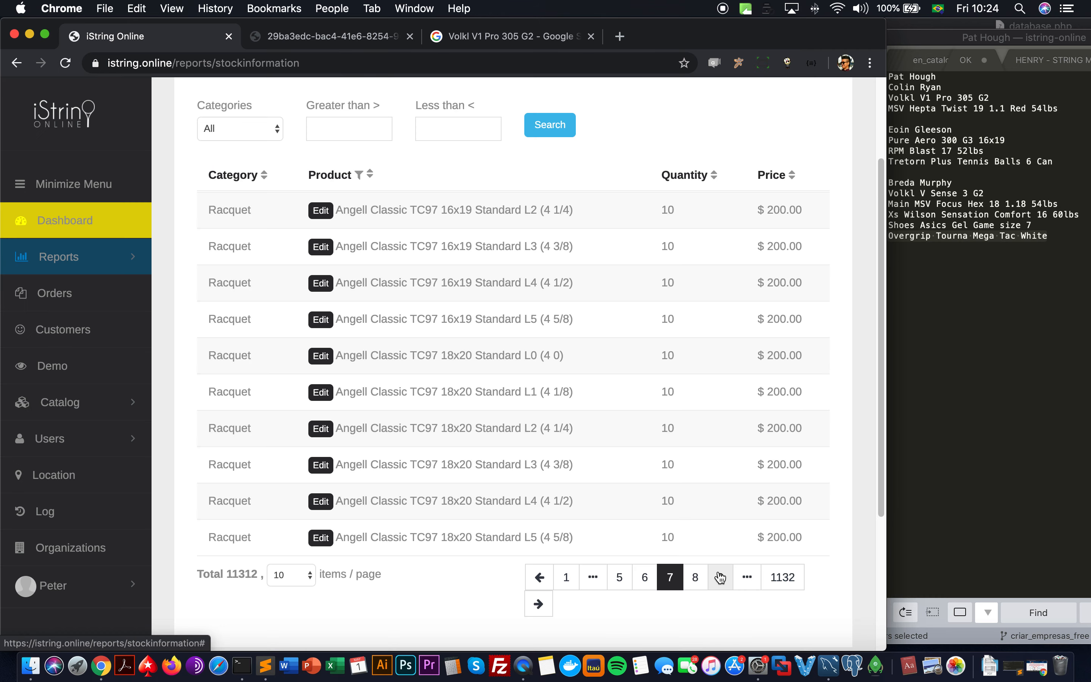
{"action": "left_click", "coordinate": [83, 411]}
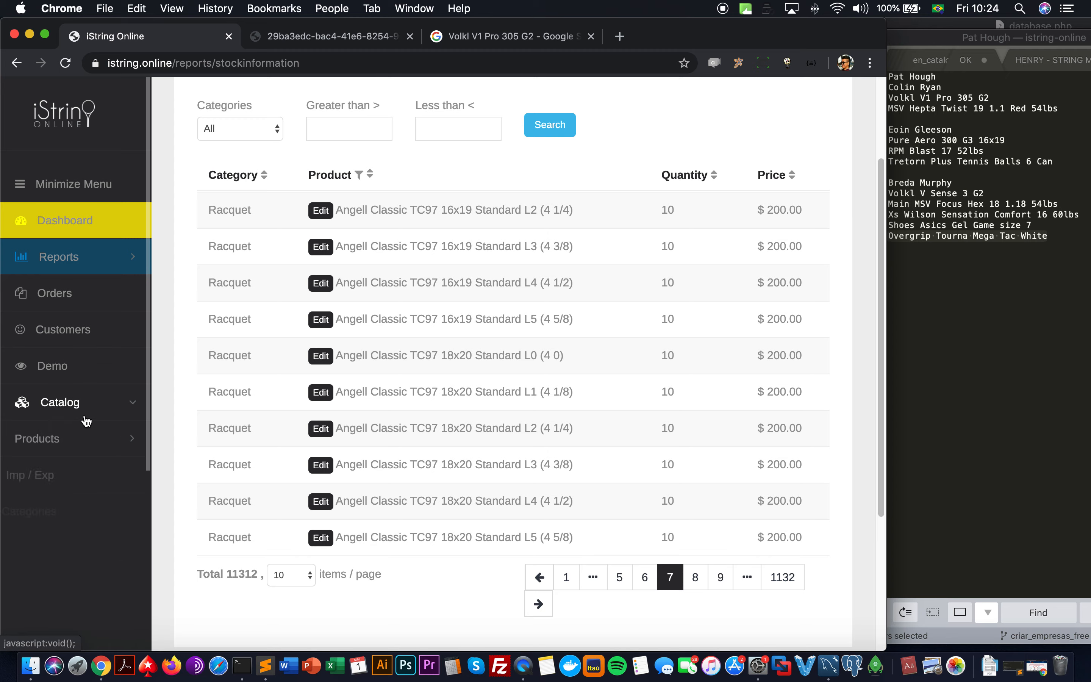
Step: Check the Catalog Imp / Exp page and cancel the file picker without importing anything
{"action": "left_click", "coordinate": [78, 479]}
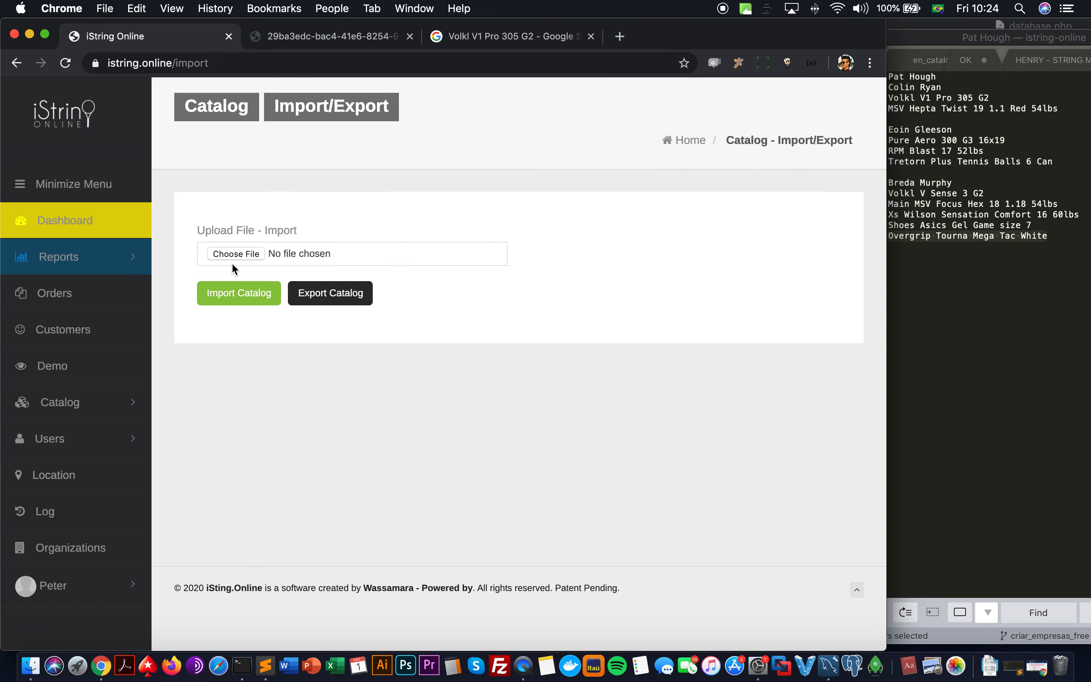
{"action": "left_click", "coordinate": [236, 254]}
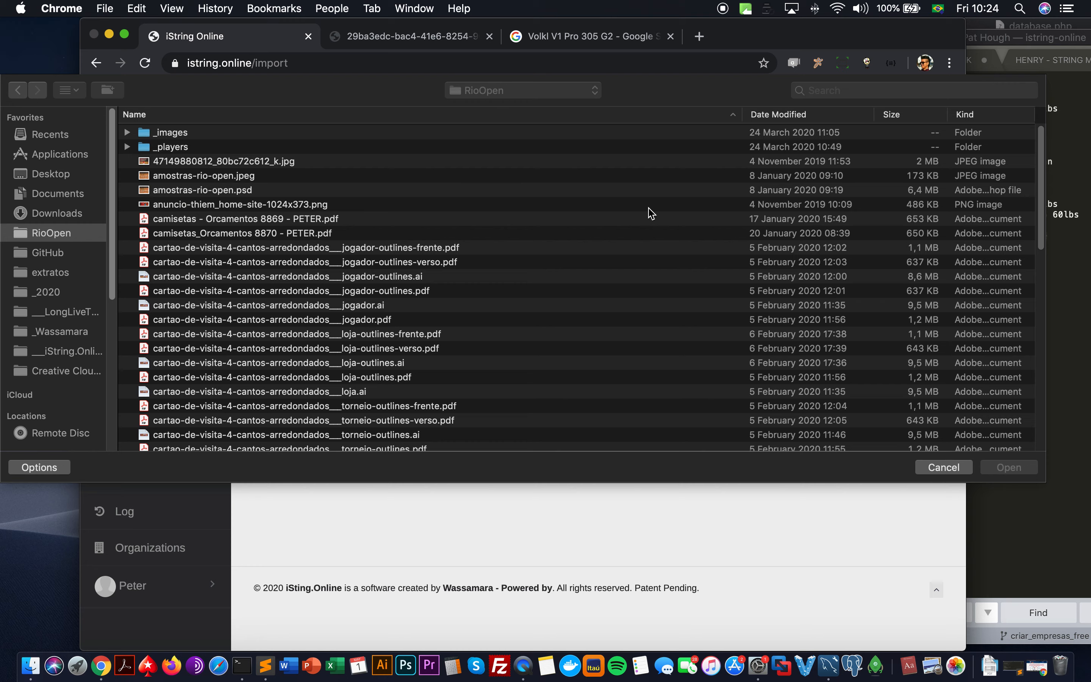
{"action": "left_click", "coordinate": [935, 472]}
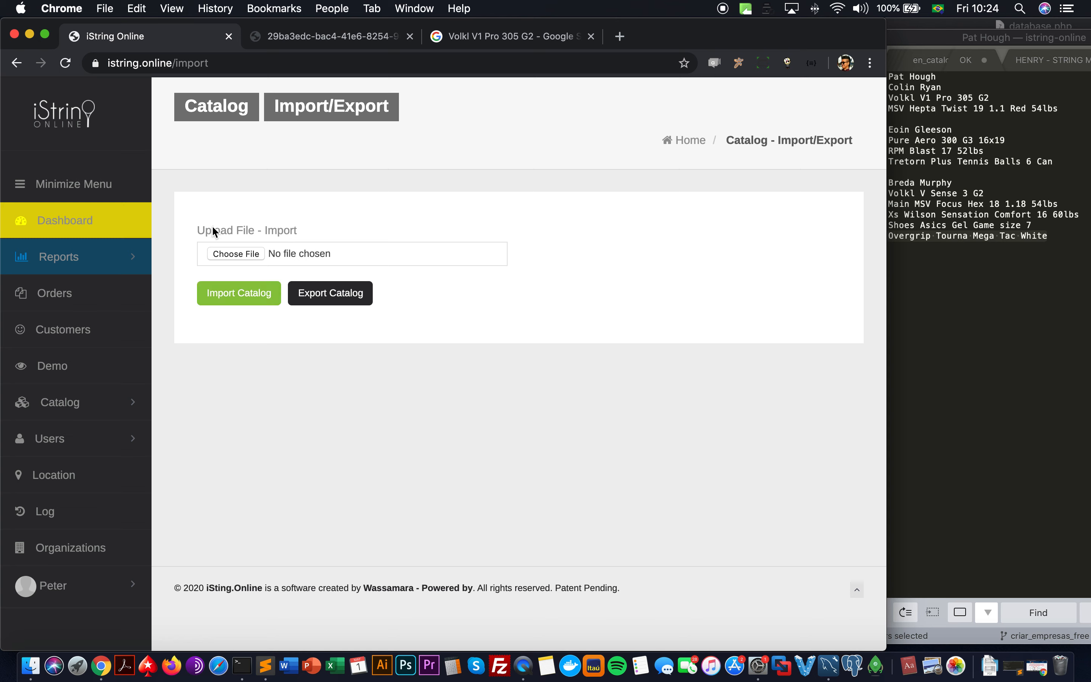
{"action": "left_click_drag", "start_coordinate": [195, 234], "coordinate": [303, 238]}
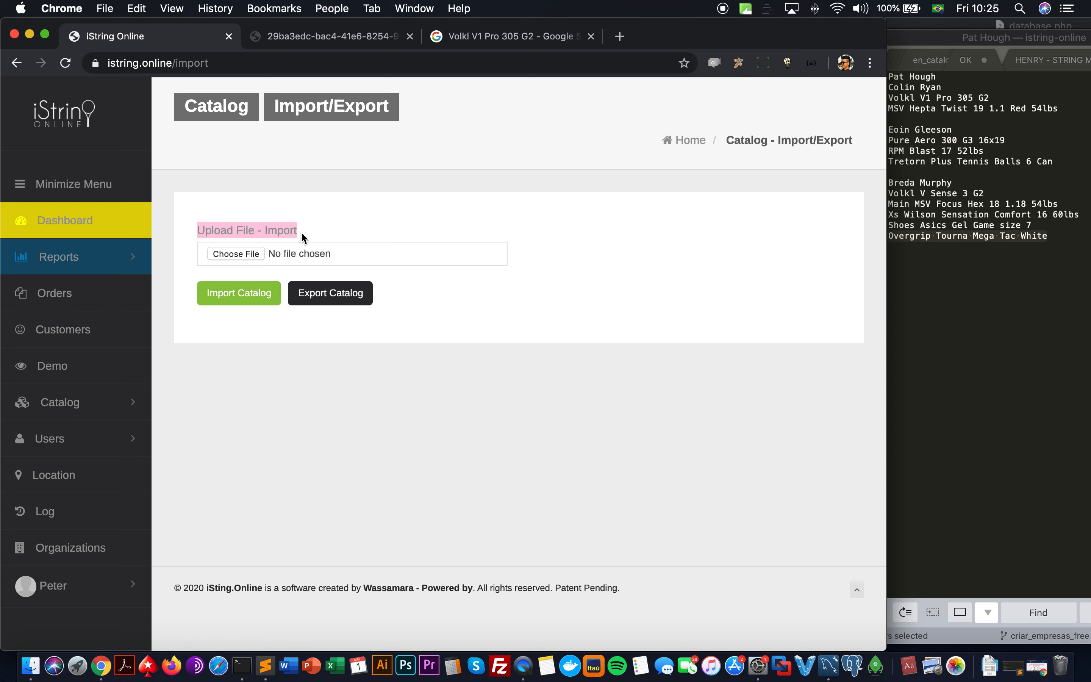
Step: Return to the Orders list, led by Order #9 above Order #8
{"action": "left_click", "coordinate": [86, 298]}
{"action": "scroll", "coordinate": [267, 270], "scroll_direction": "down", "scroll_amount": 3}
{"action": "scroll", "coordinate": [222, 237], "scroll_direction": "up", "scroll_amount": 3}
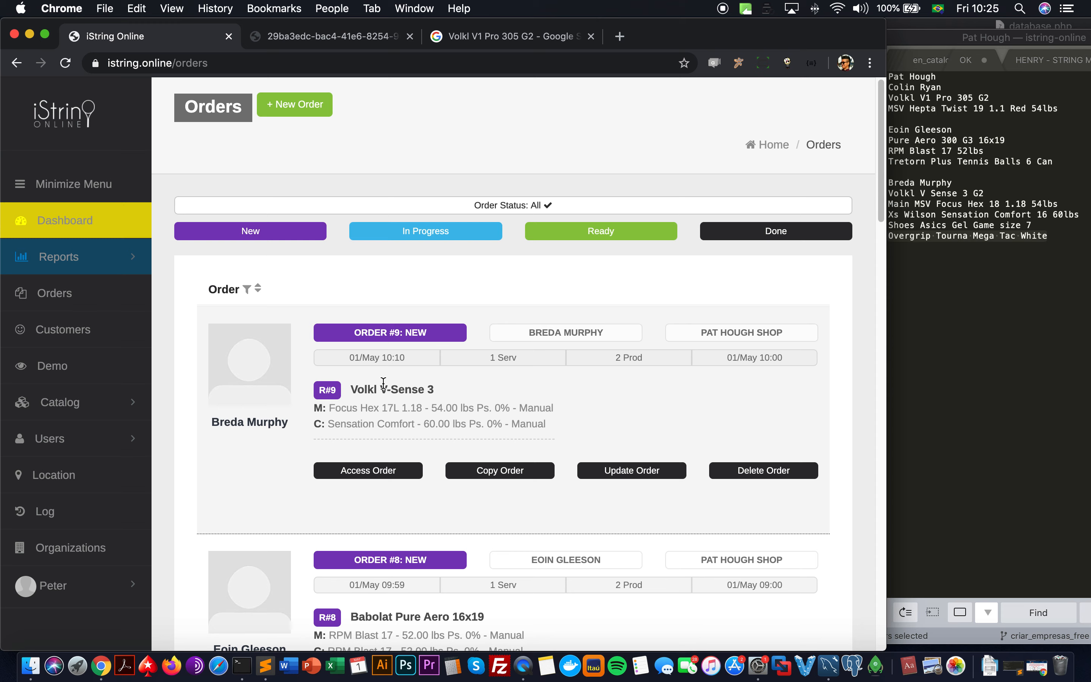
Step: Reset the Volkl V-Sense 3 order's restring service to New, leaving the order status unchanged
{"action": "left_click", "coordinate": [378, 337]}
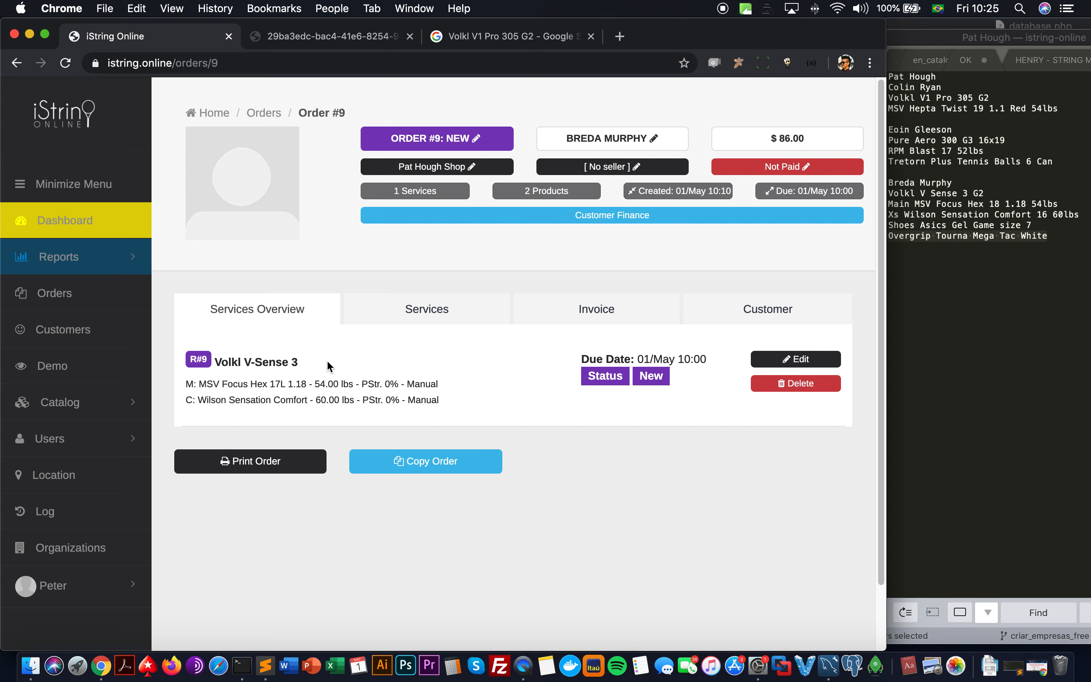
{"action": "left_click", "coordinate": [425, 317]}
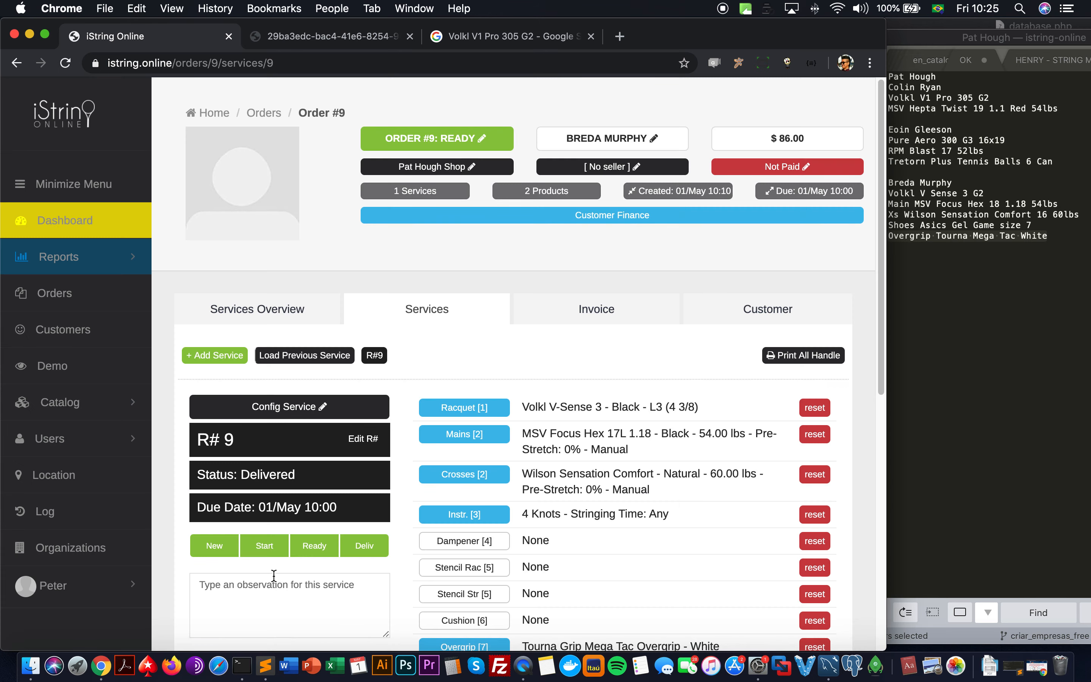
{"action": "left_click", "coordinate": [211, 547]}
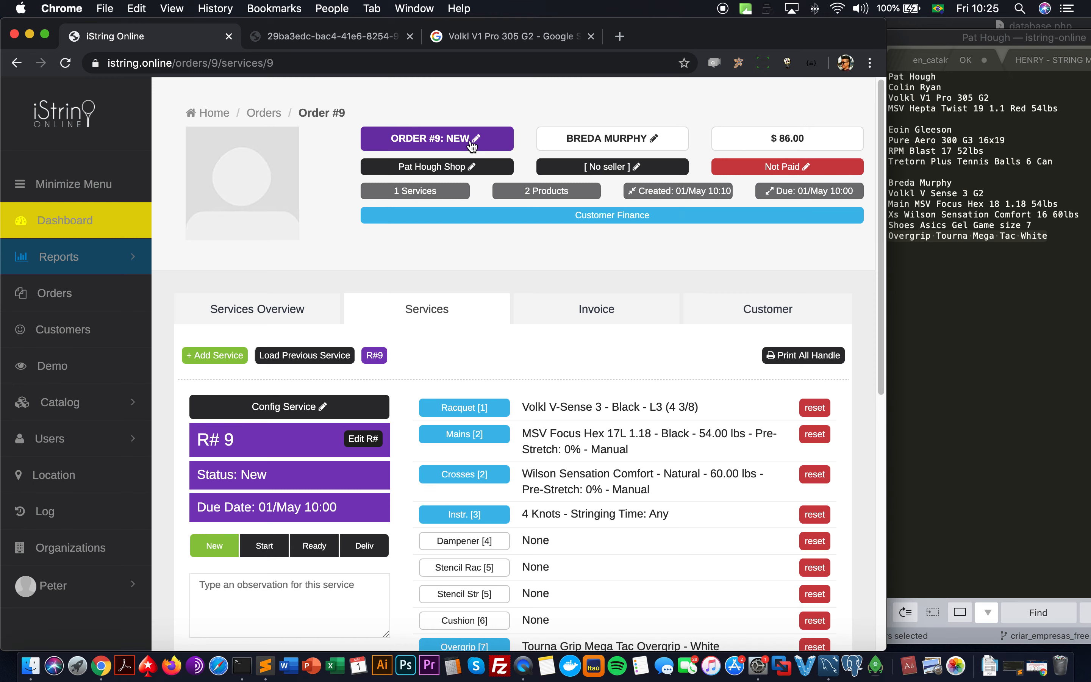
{"action": "left_click", "coordinate": [472, 144]}
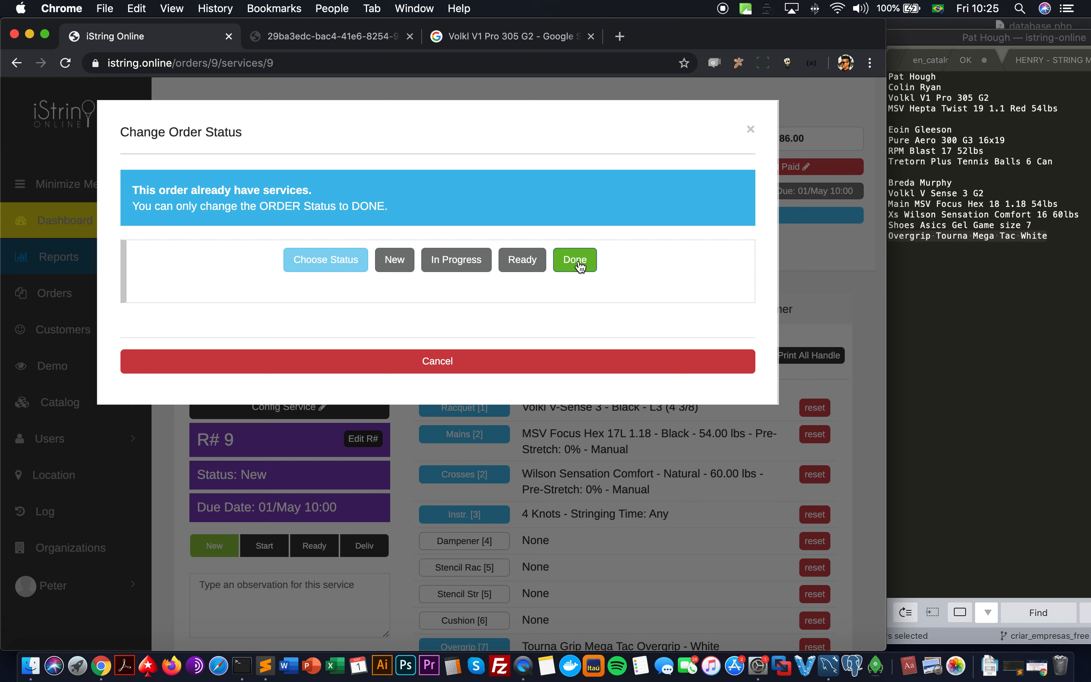
{"action": "left_click", "coordinate": [544, 357]}
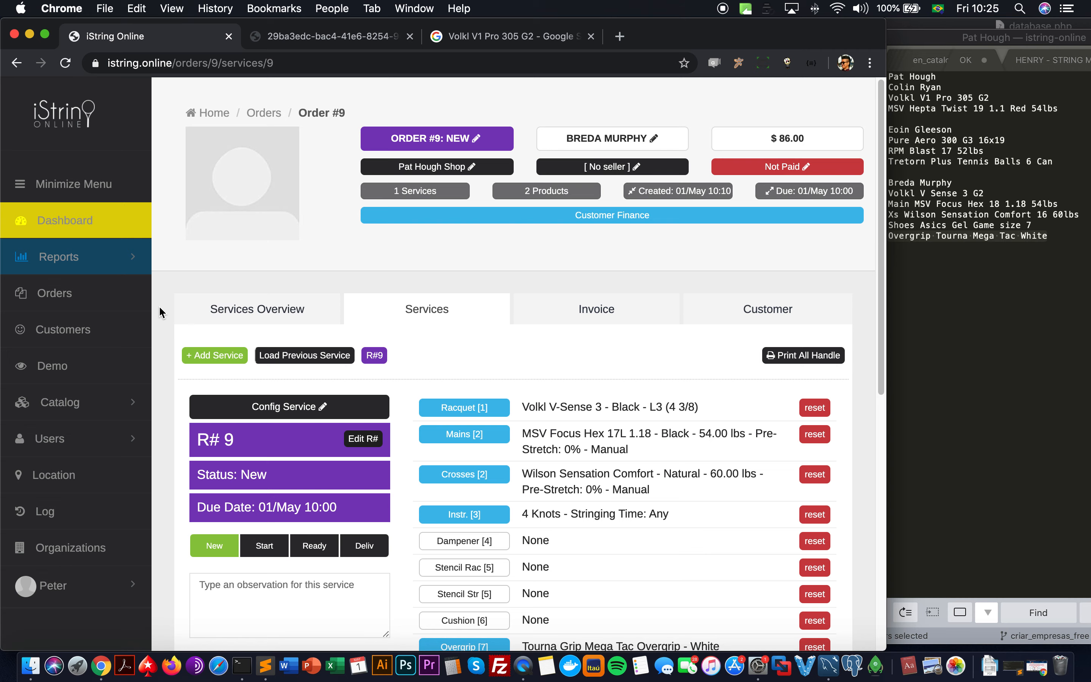
Step: Bring the services section back into view, then go to the orders list
{"action": "left_click", "coordinate": [355, 320]}
{"action": "scroll", "coordinate": [356, 325], "scroll_direction": "up", "scroll_amount": 5}
{"action": "left_click", "coordinate": [52, 295]}
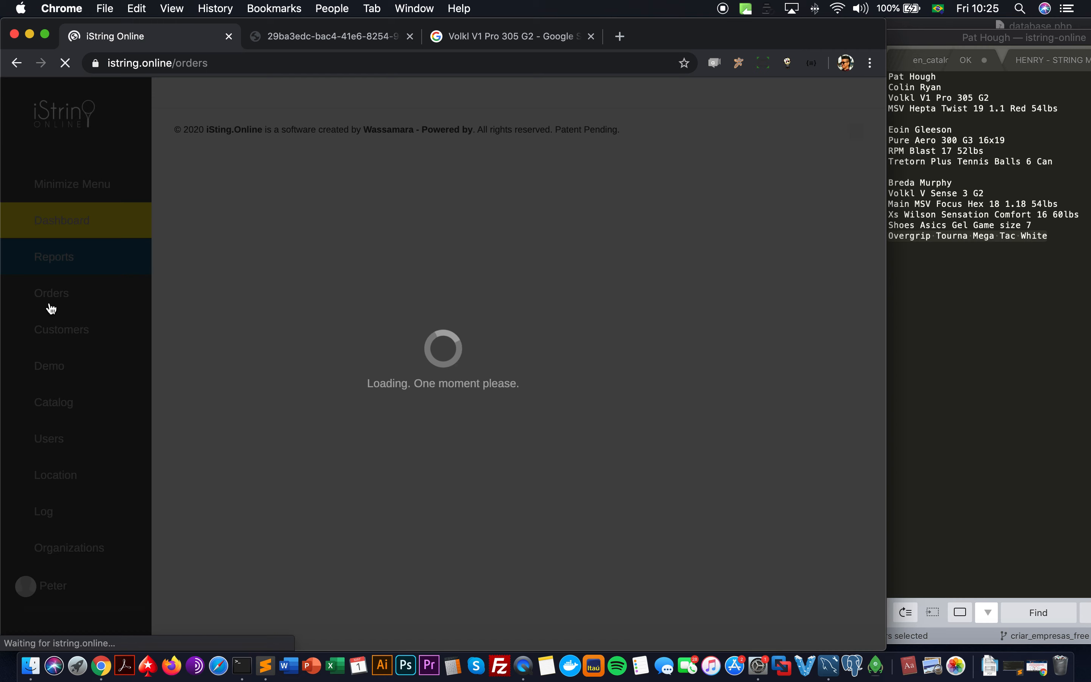